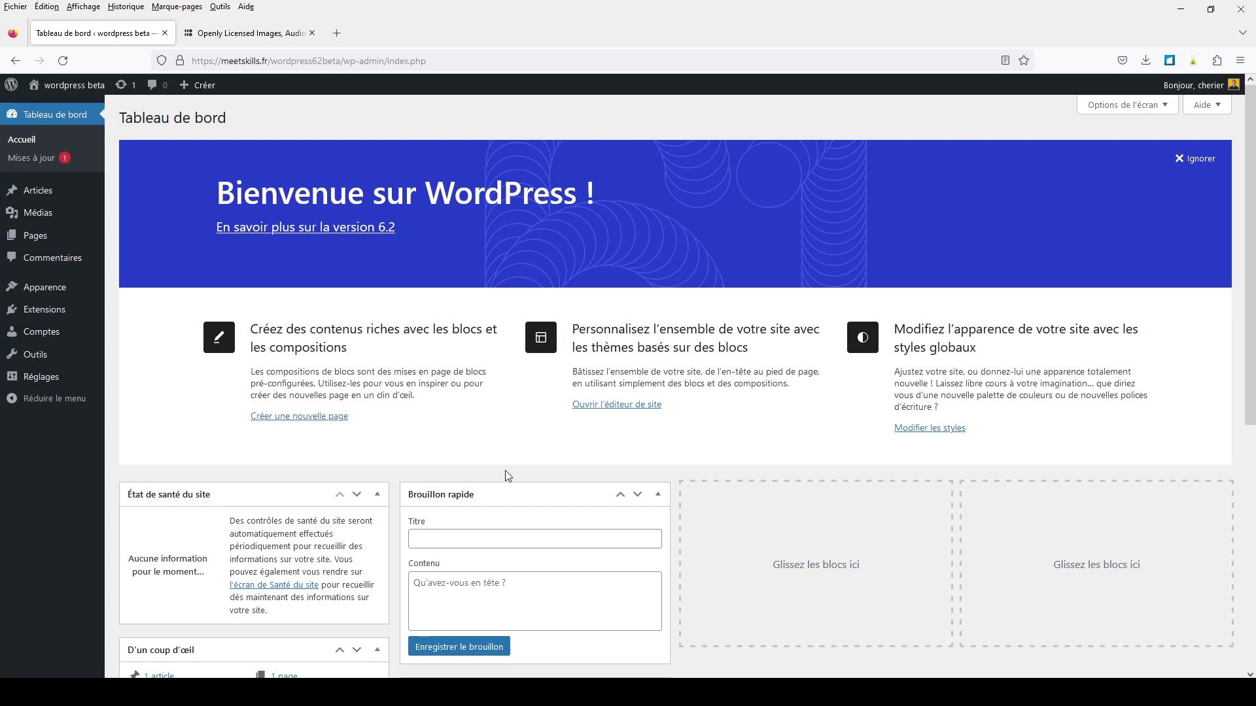
Open the article "Bonjour tout le monde !" for editing and look through its blocks down to the "mon titre" heading
left_click(45, 192)
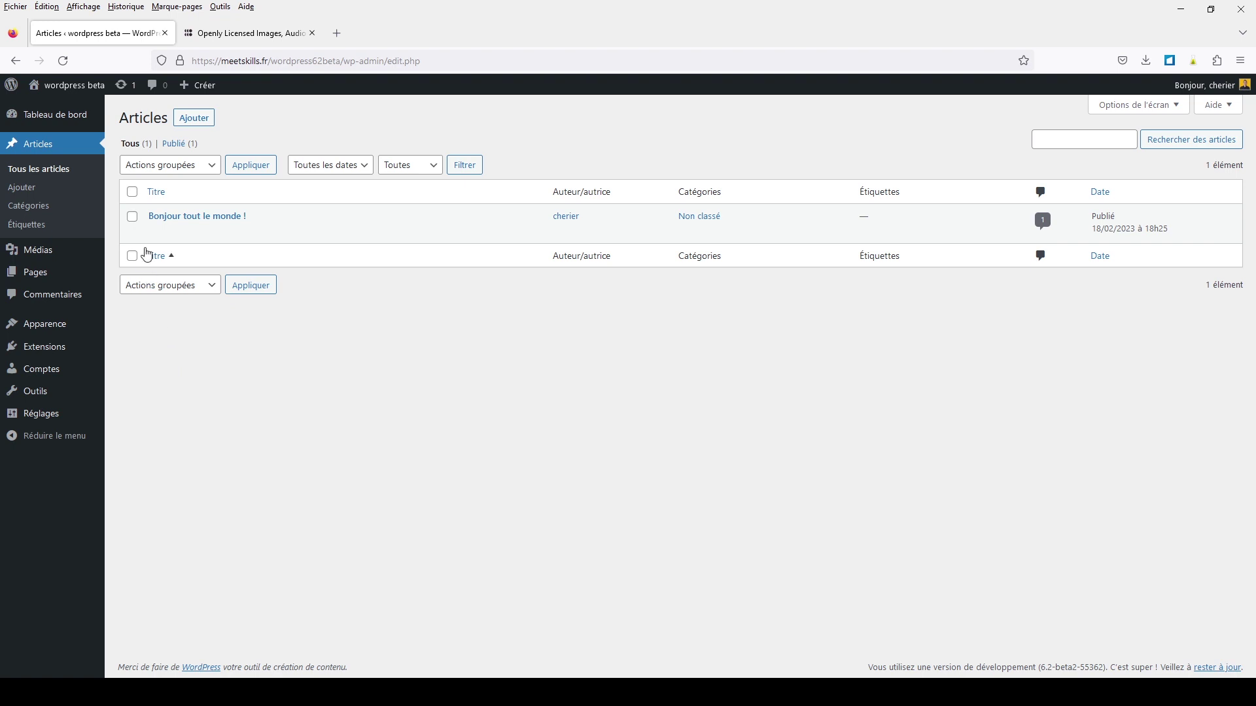
left_click(164, 232)
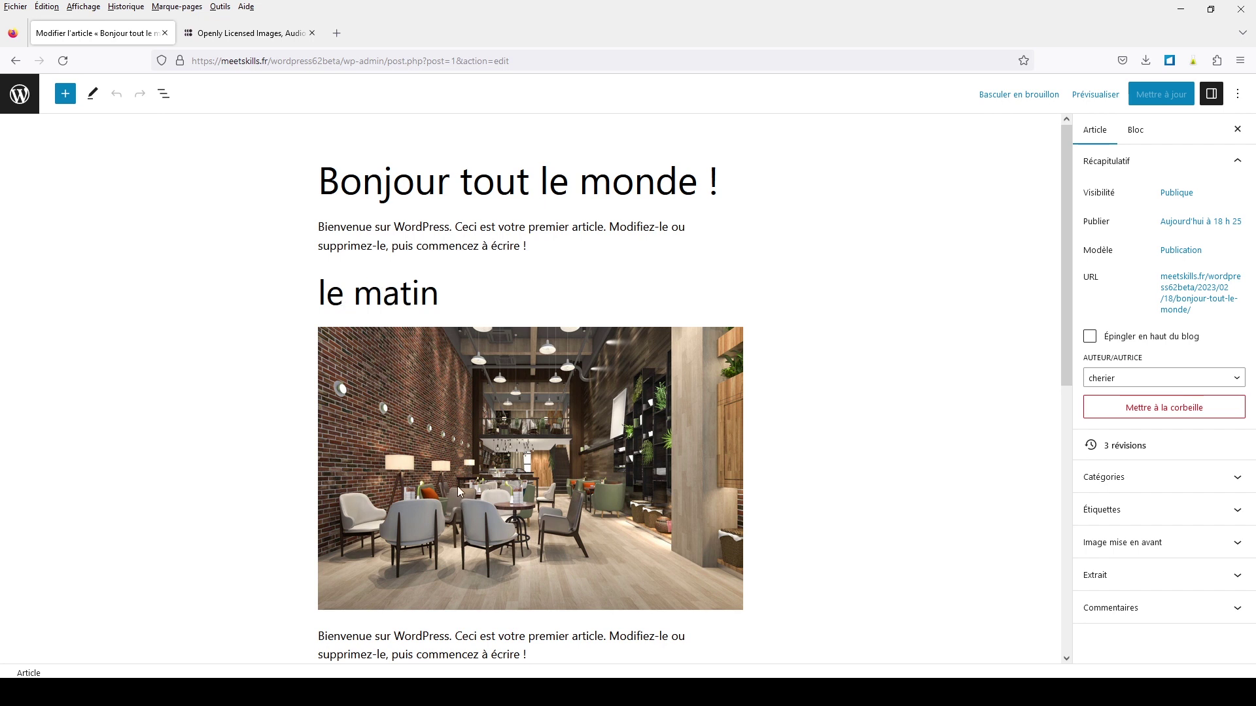
scroll(506, 521, "down", 5)
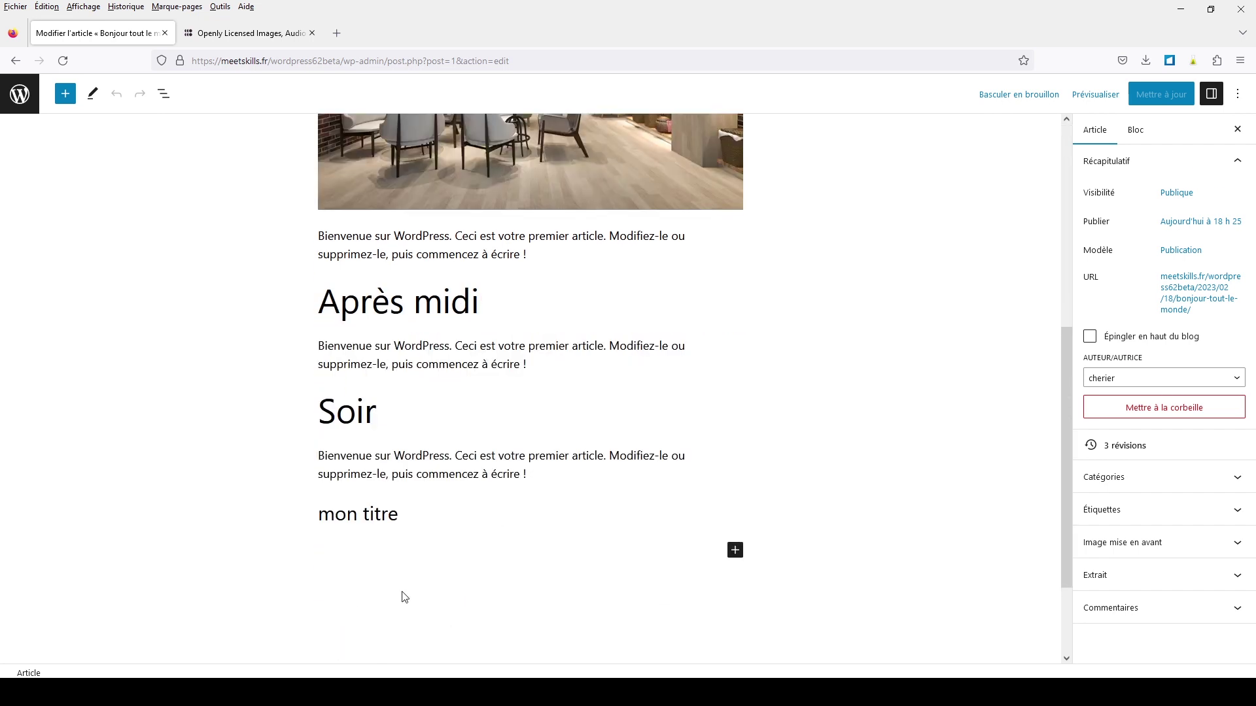
left_click(399, 516)
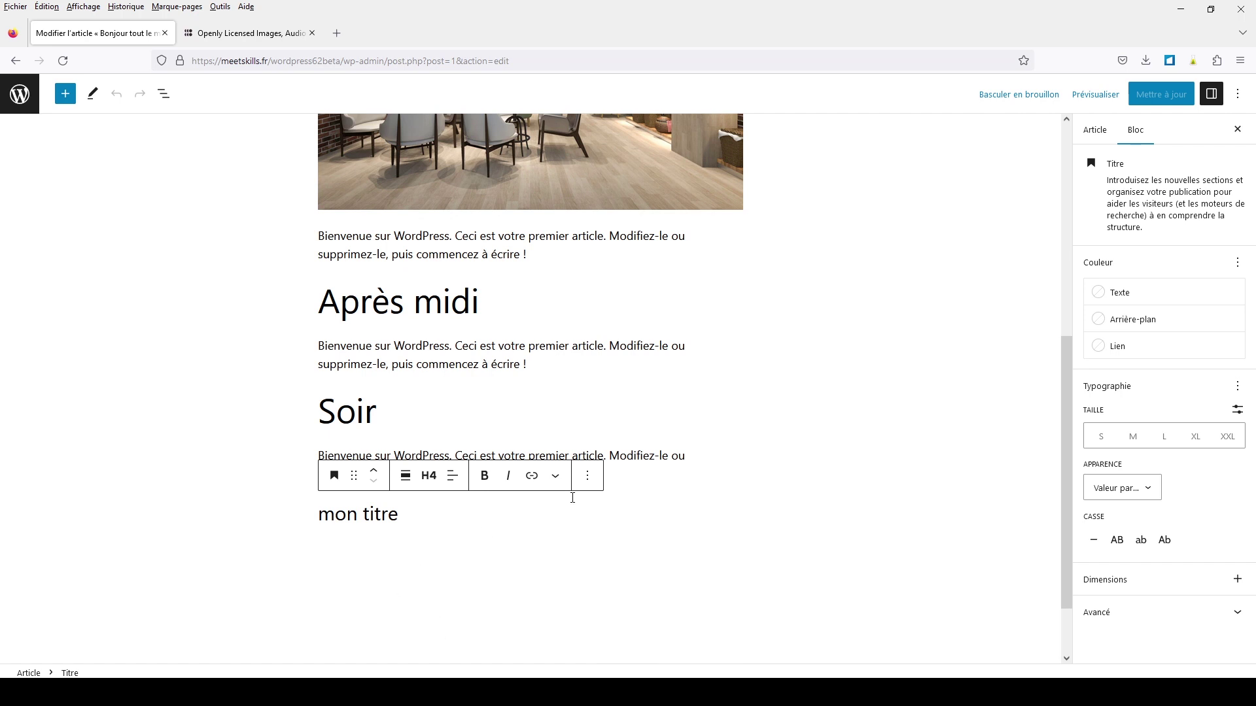
scroll(845, 323, "up", 4)
scroll(849, 323, "up", 2)
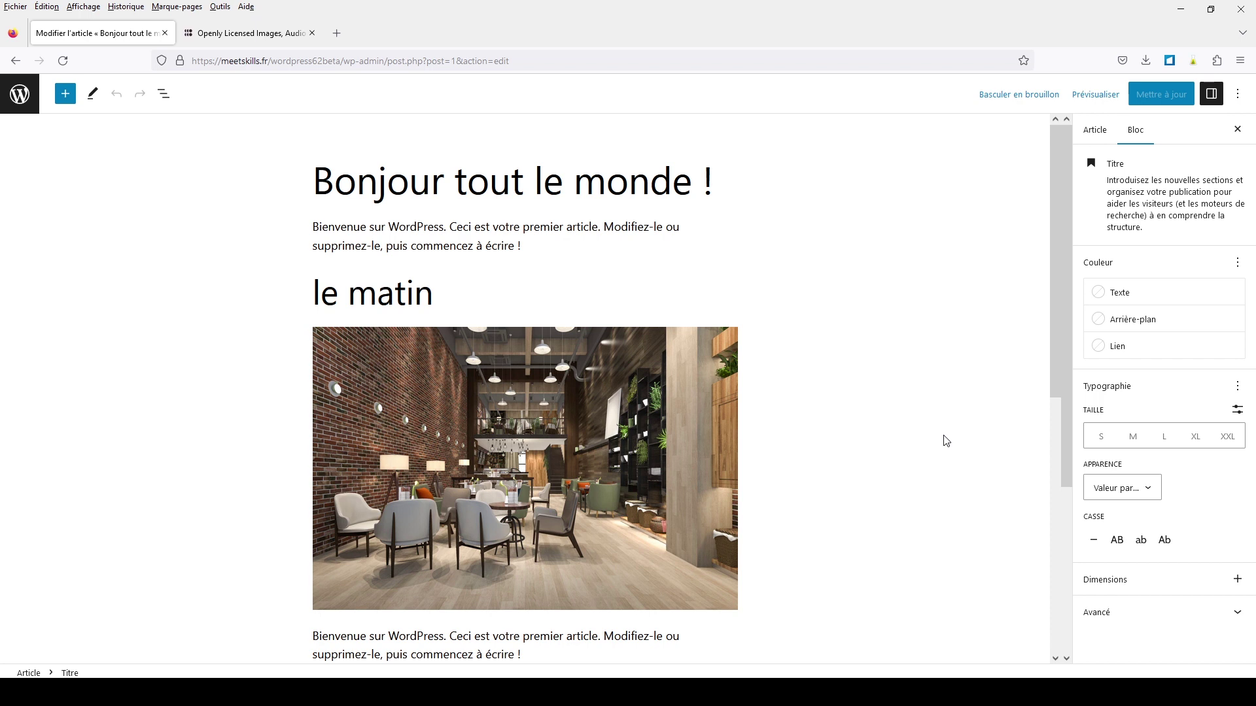
scroll(788, 477, "down", 7)
scroll(789, 477, "up", 6)
scroll(790, 476, "up", 1)
Enable Distraction free mode in the editor and look through the whole article in that view
left_click(1236, 95)
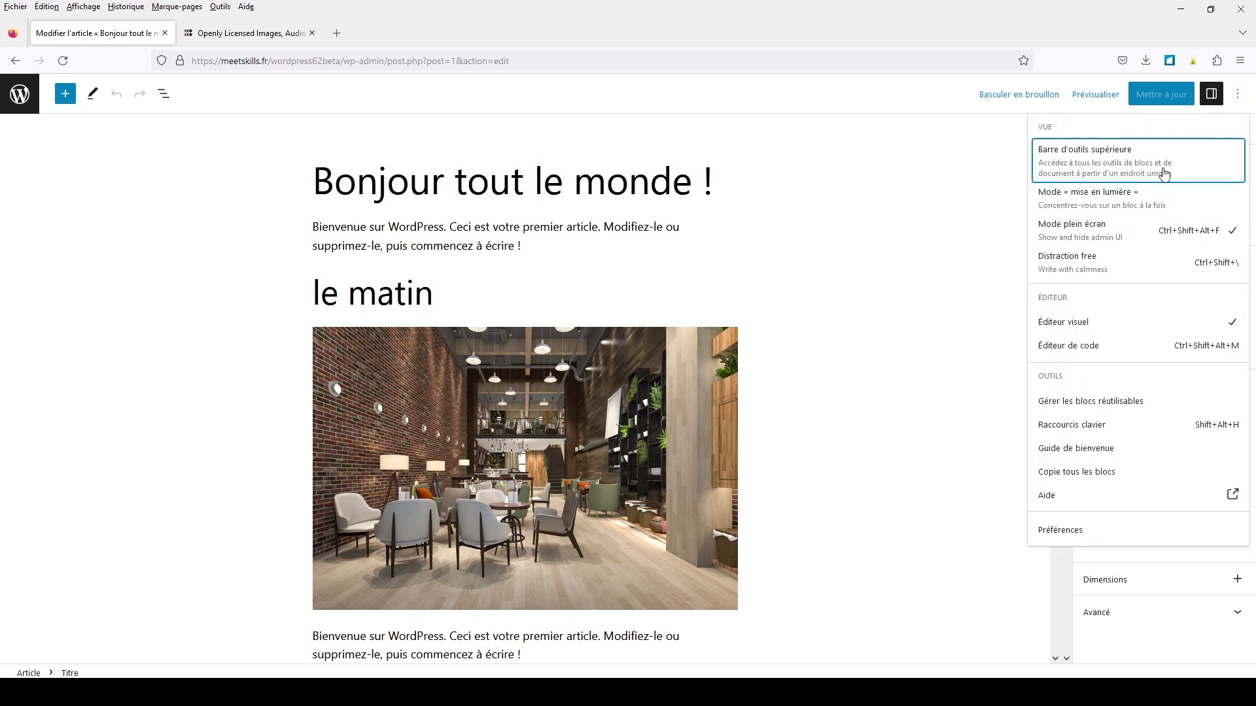
left_click(1065, 263)
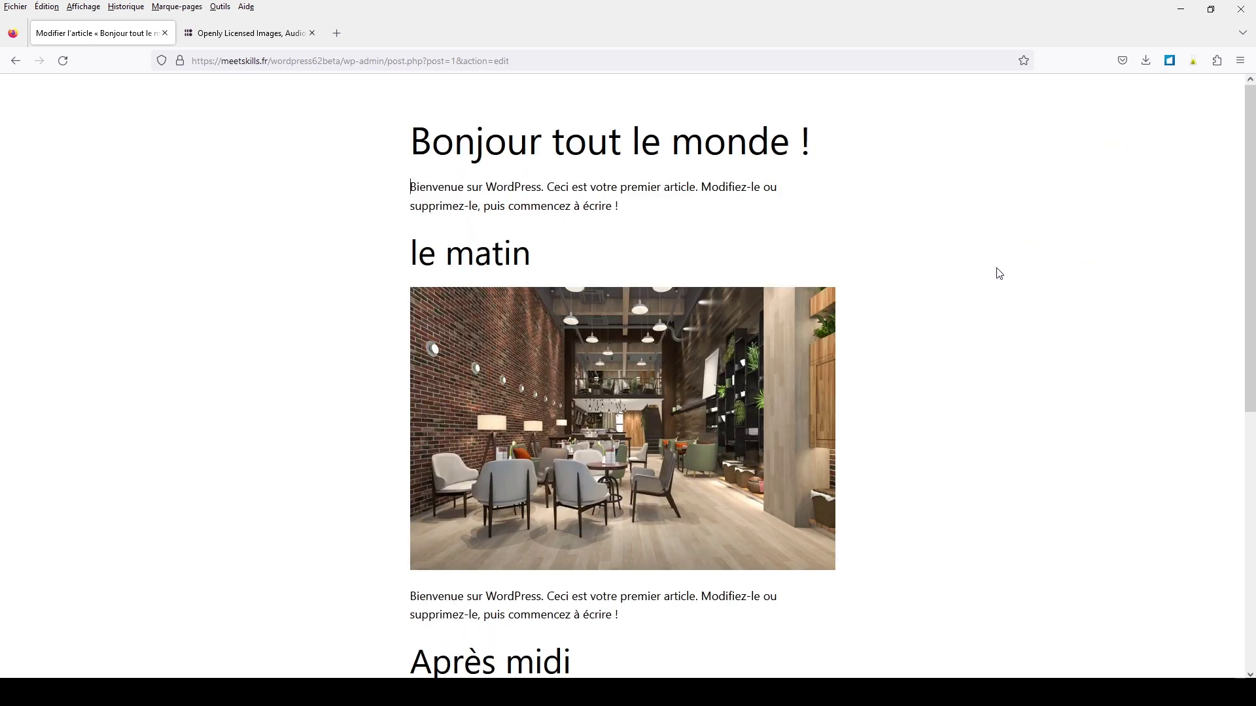
scroll(999, 273, "down", 5)
scroll(998, 273, "up", 5)
scroll(998, 274, "down", 6)
scroll(999, 273, "up", 5)
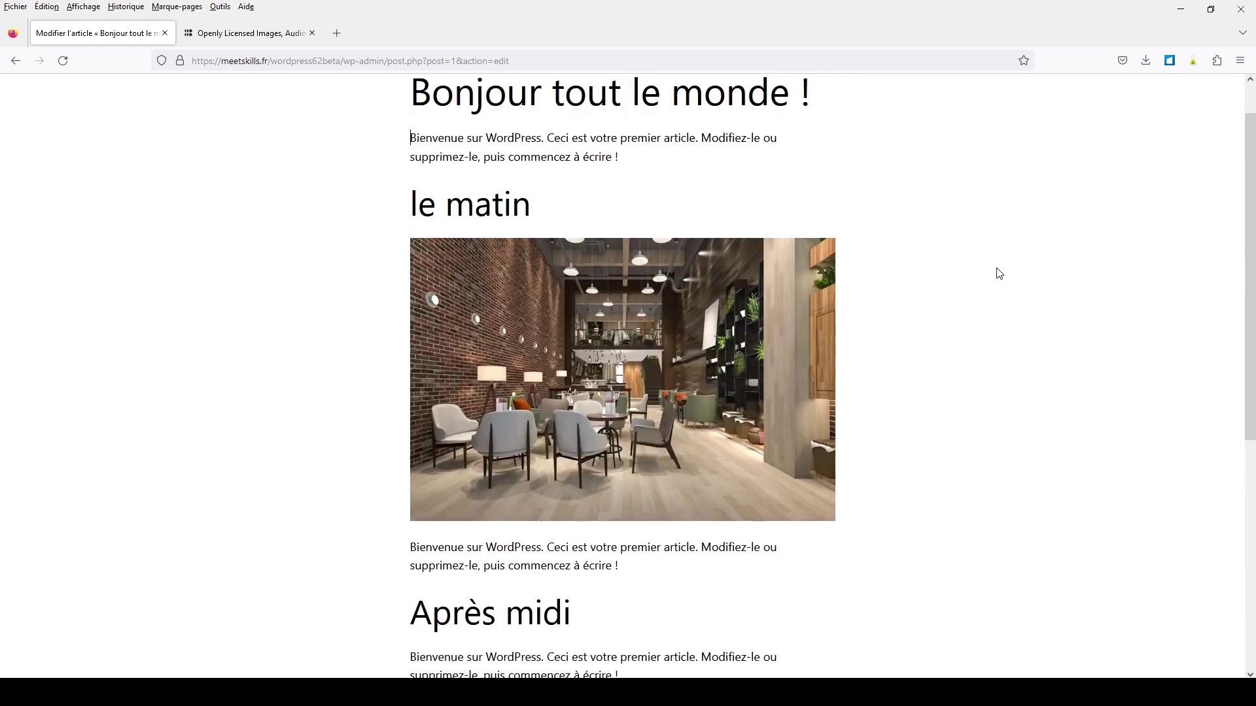
scroll(999, 274, "up", 1)
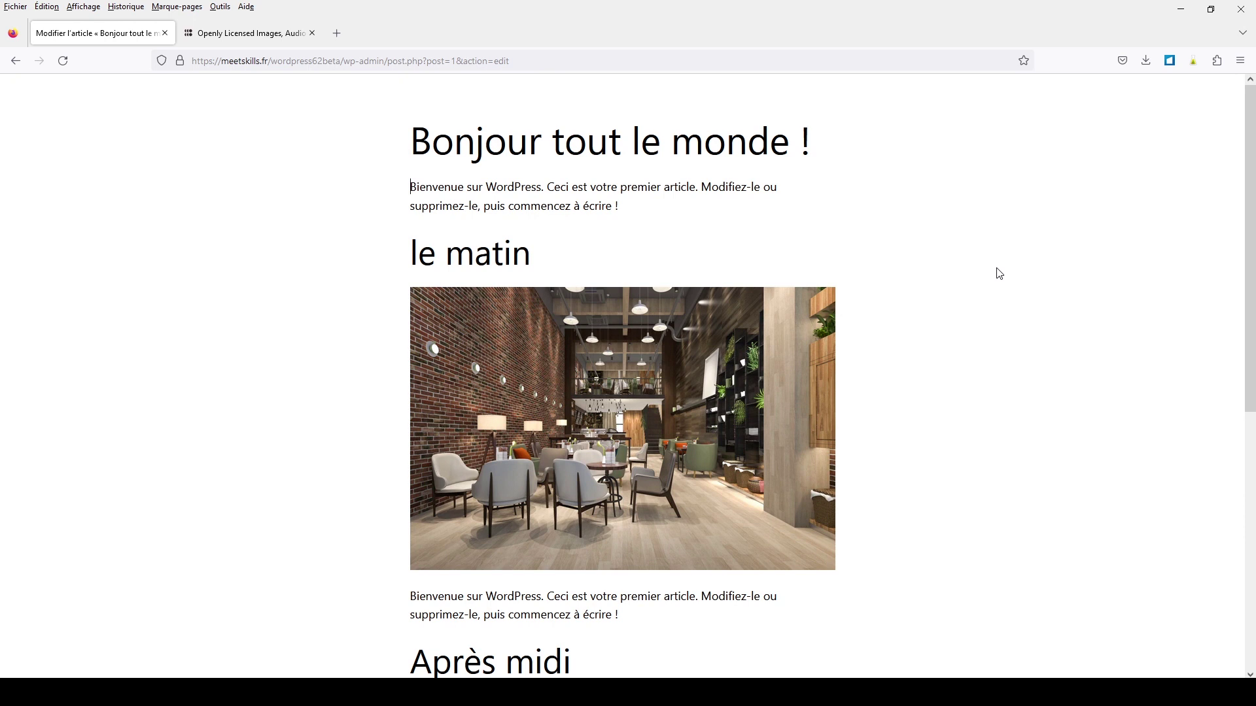
scroll(671, 509, "down", 6)
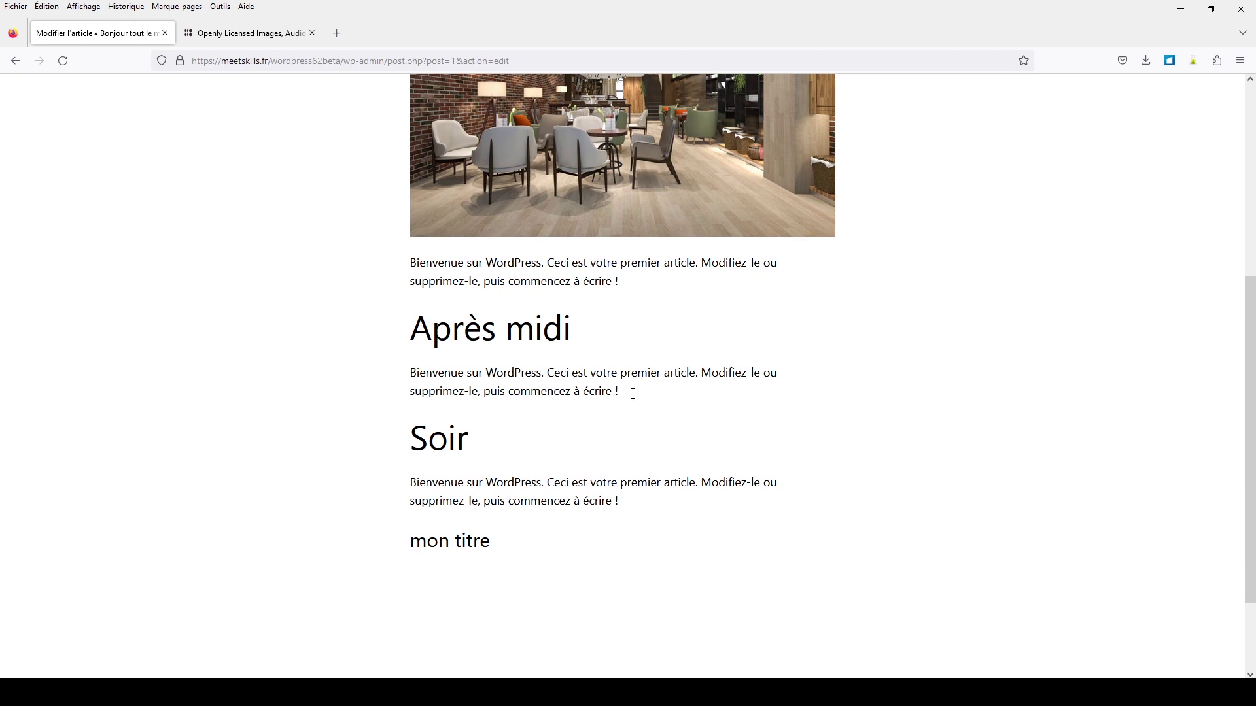
Add a few test characters to the end of the paragraph under "Après midi" and erase them
type("ou")
key("BackSpace")
key("BackSpace")
key("BackSpace")
key("BackSpace")
scroll(894, 316, "up", 4)
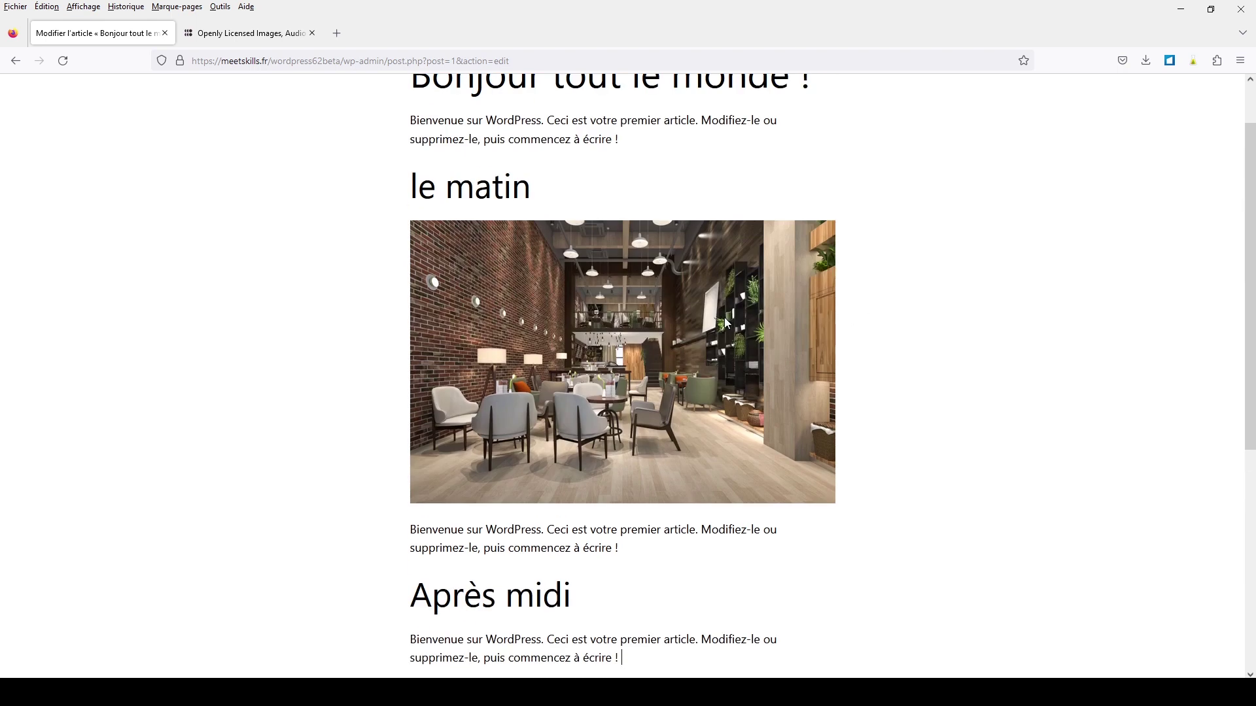
scroll(726, 322, "up", 1)
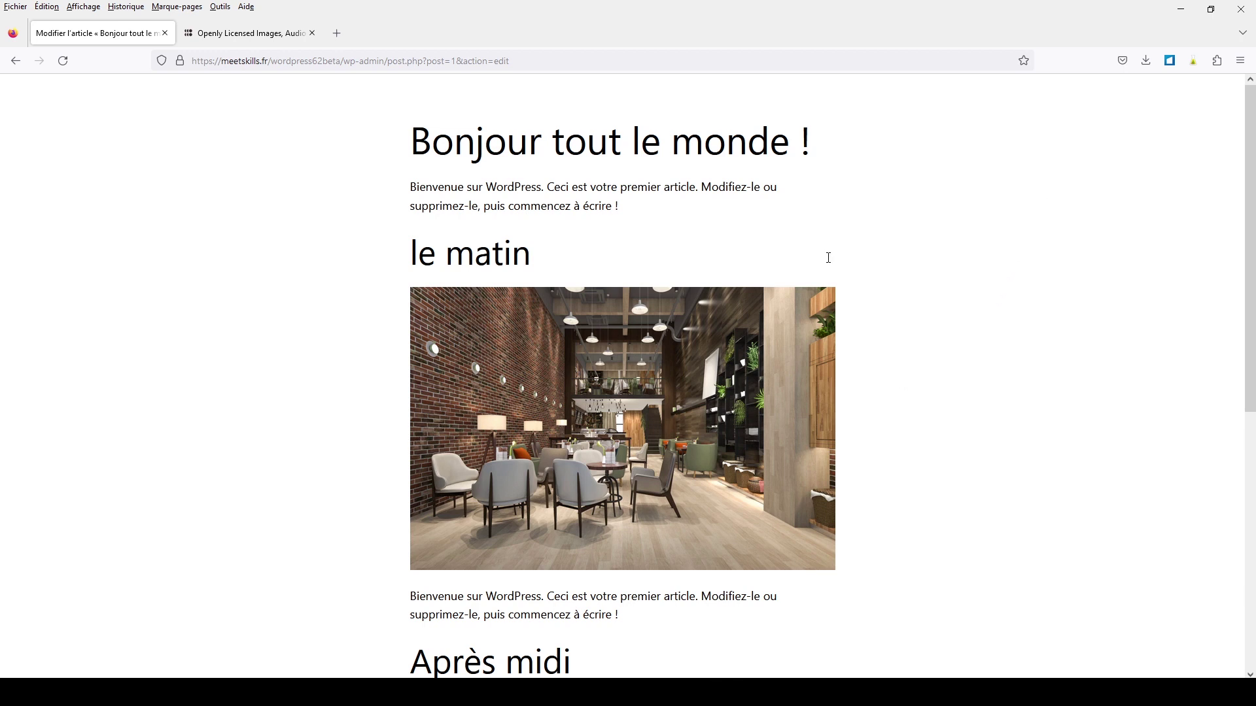
Disable Distraction free mode and show the settings sidebar again
mouse_move(871, 87)
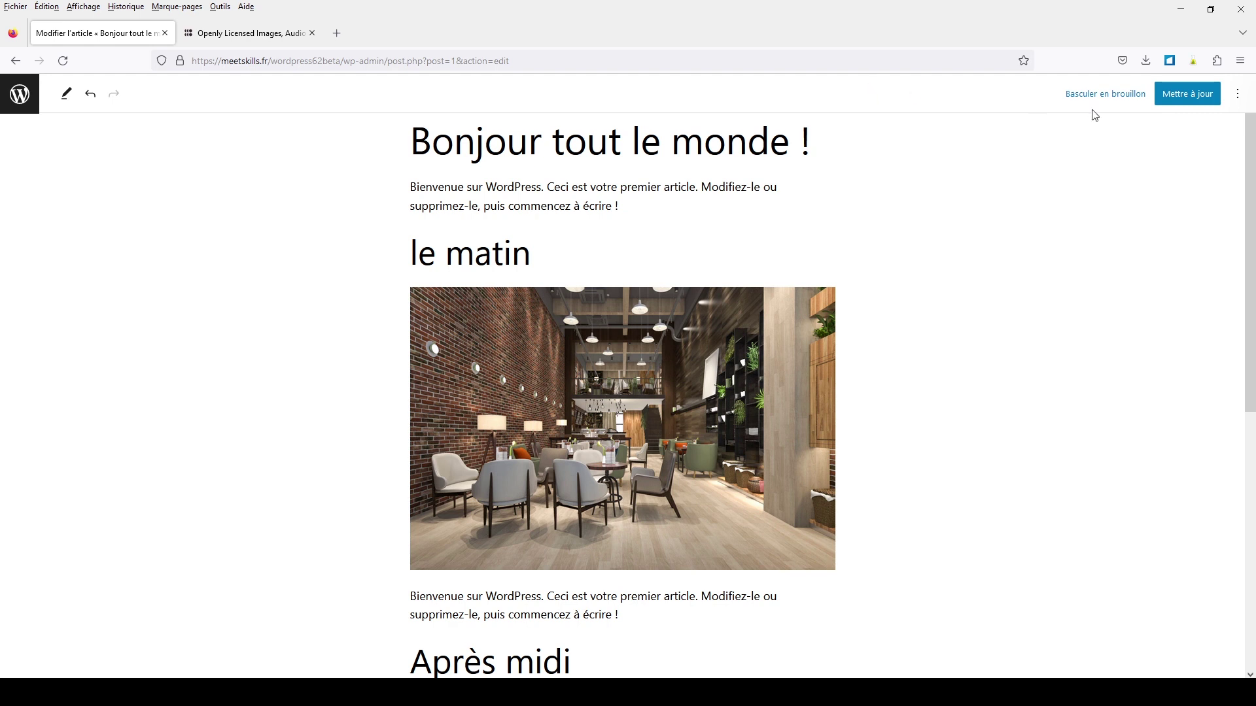
left_click(1238, 95)
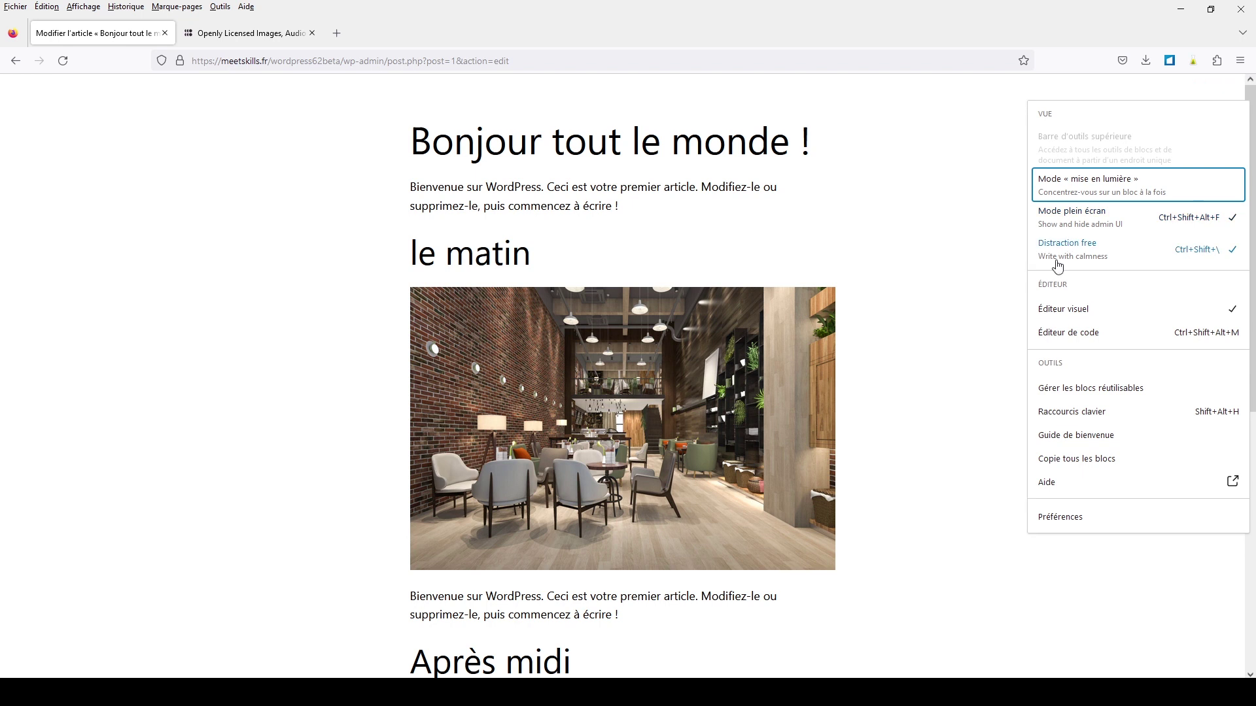
left_click(1071, 239)
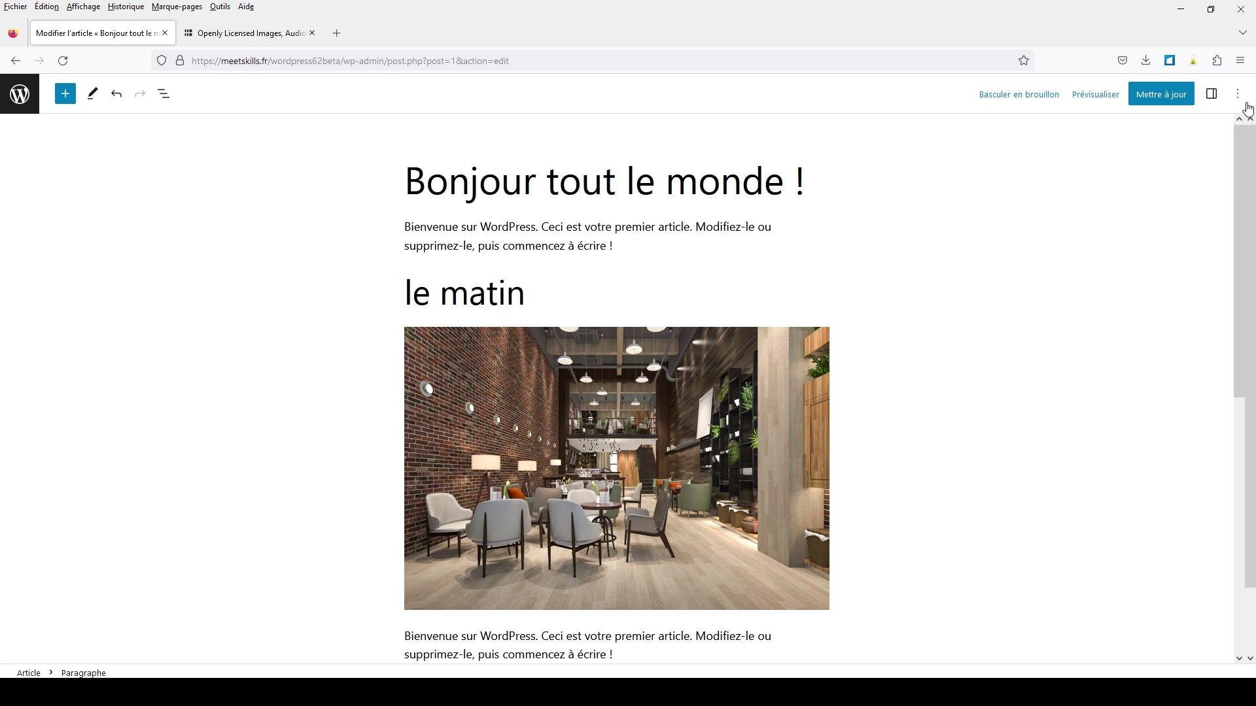
left_click(1212, 95)
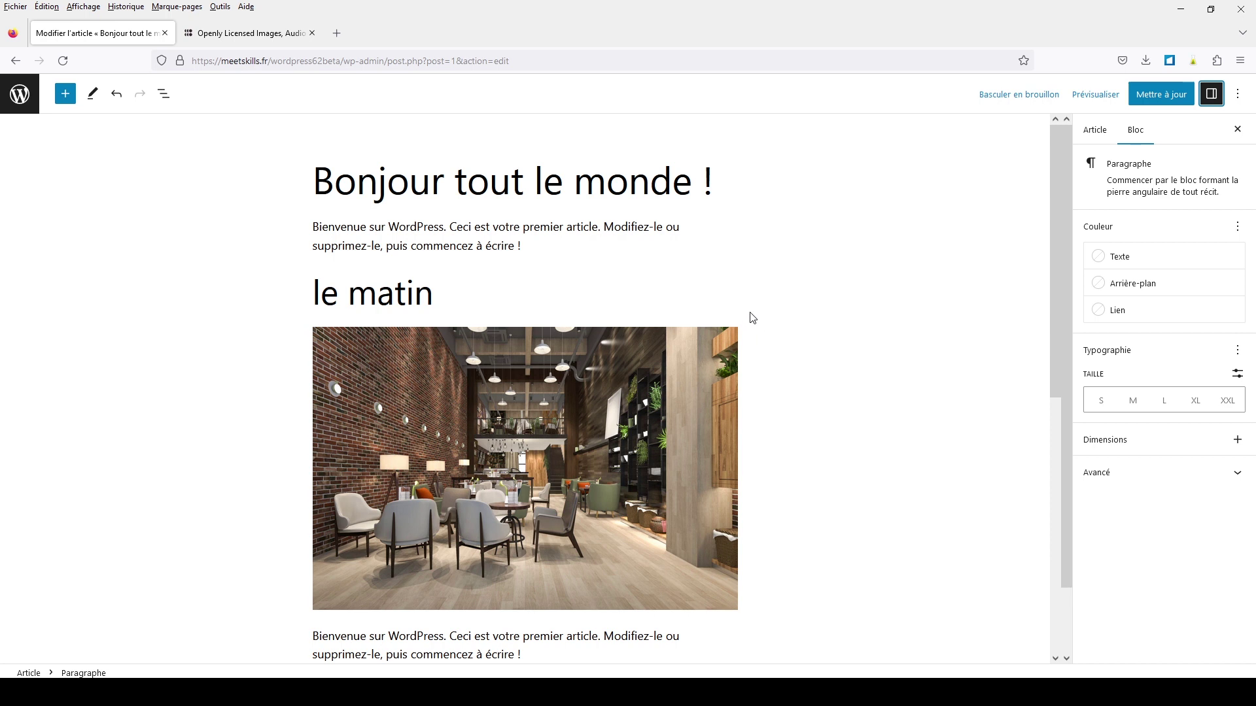
Display the document outline and compare its heading levels and text statistics with the article's content
left_click(163, 99)
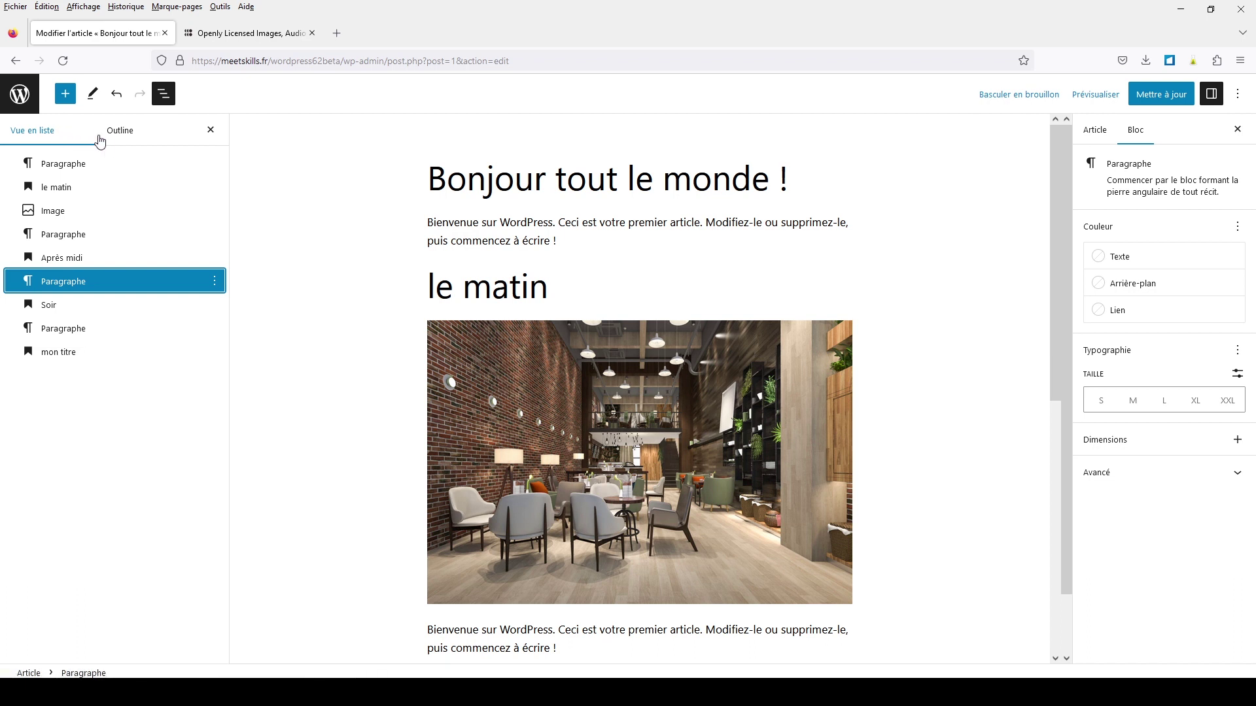
left_click(120, 130)
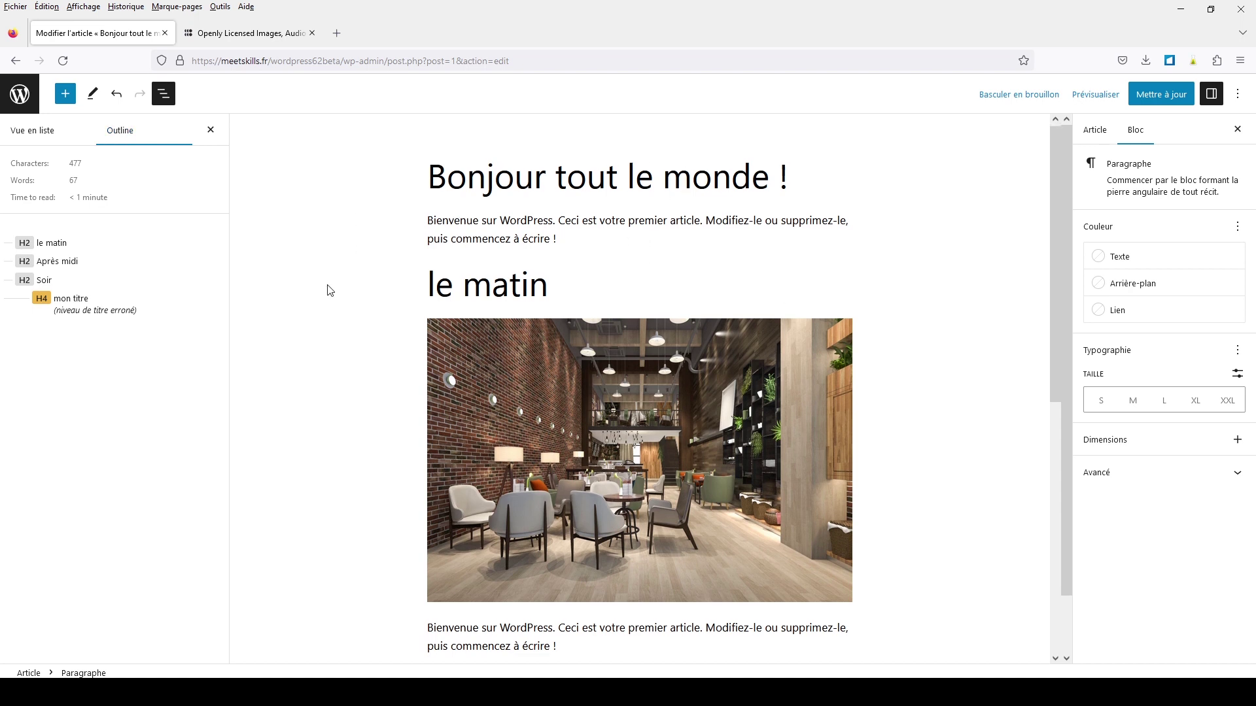
scroll(331, 291, "down", 7)
scroll(329, 289, "up", 7)
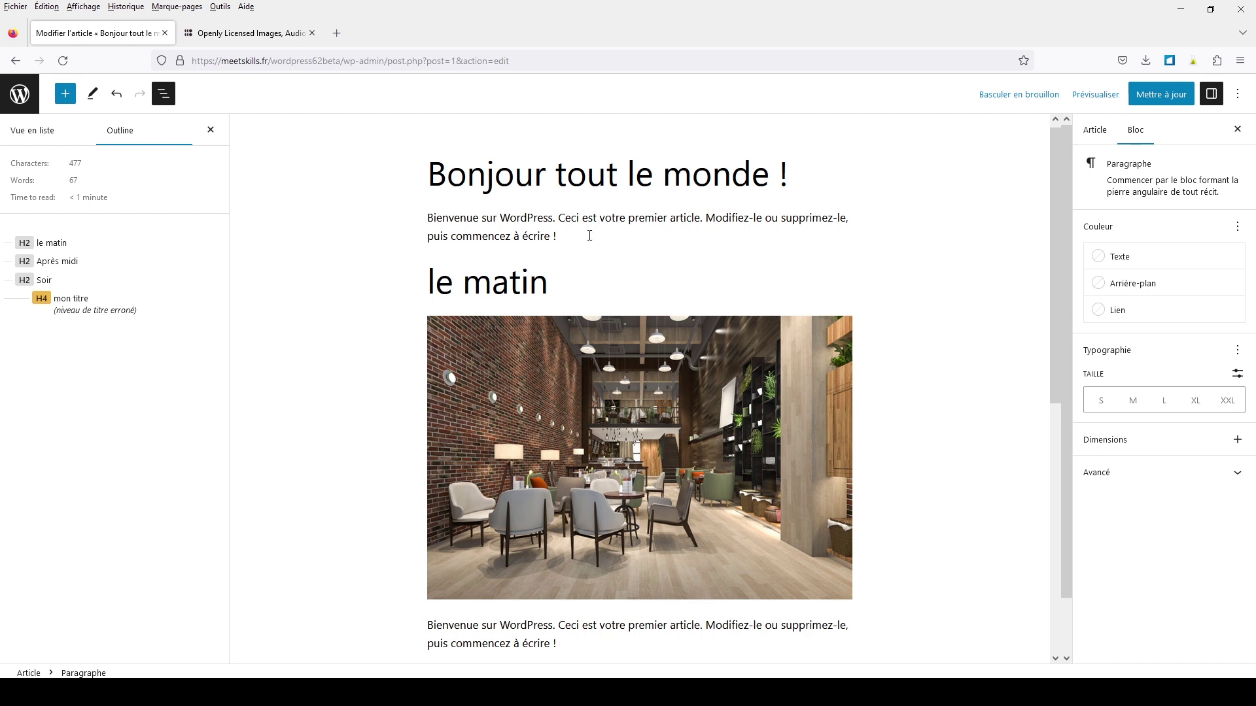
scroll(589, 235, "down", 7)
scroll(597, 208, "up", 7)
scroll(293, 365, "down", 2)
scroll(293, 365, "down", 5)
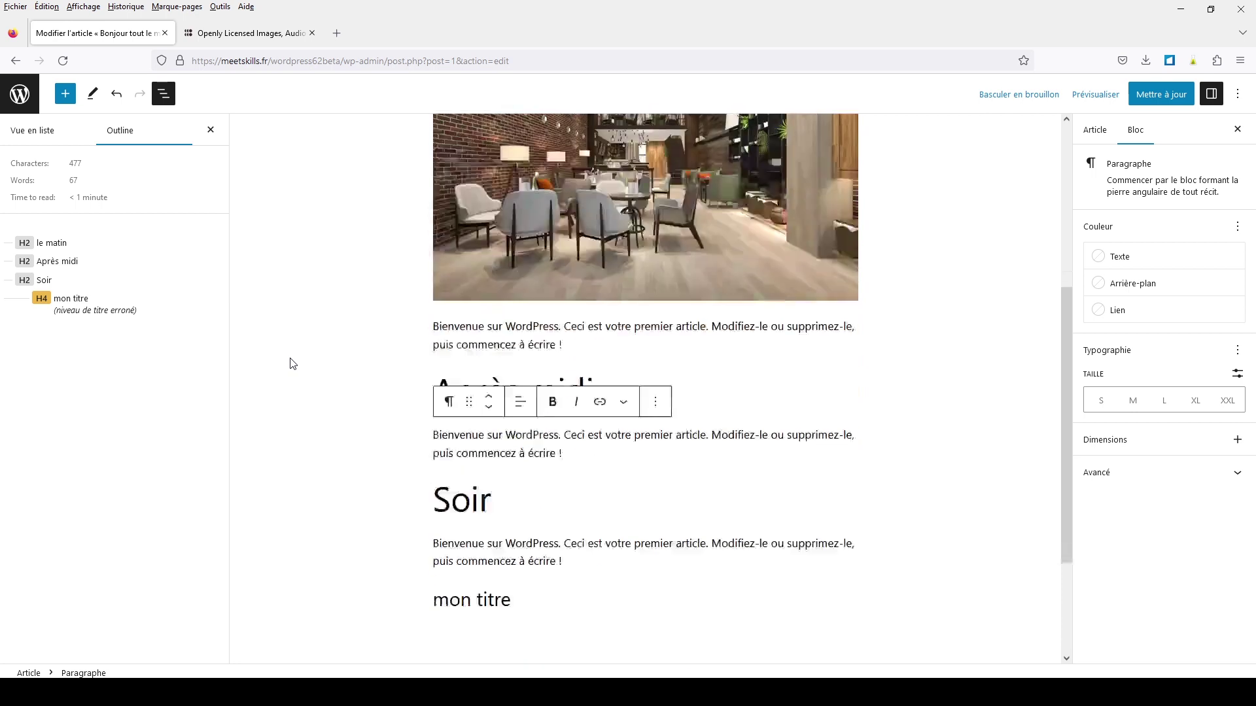
scroll(293, 364, "up", 7)
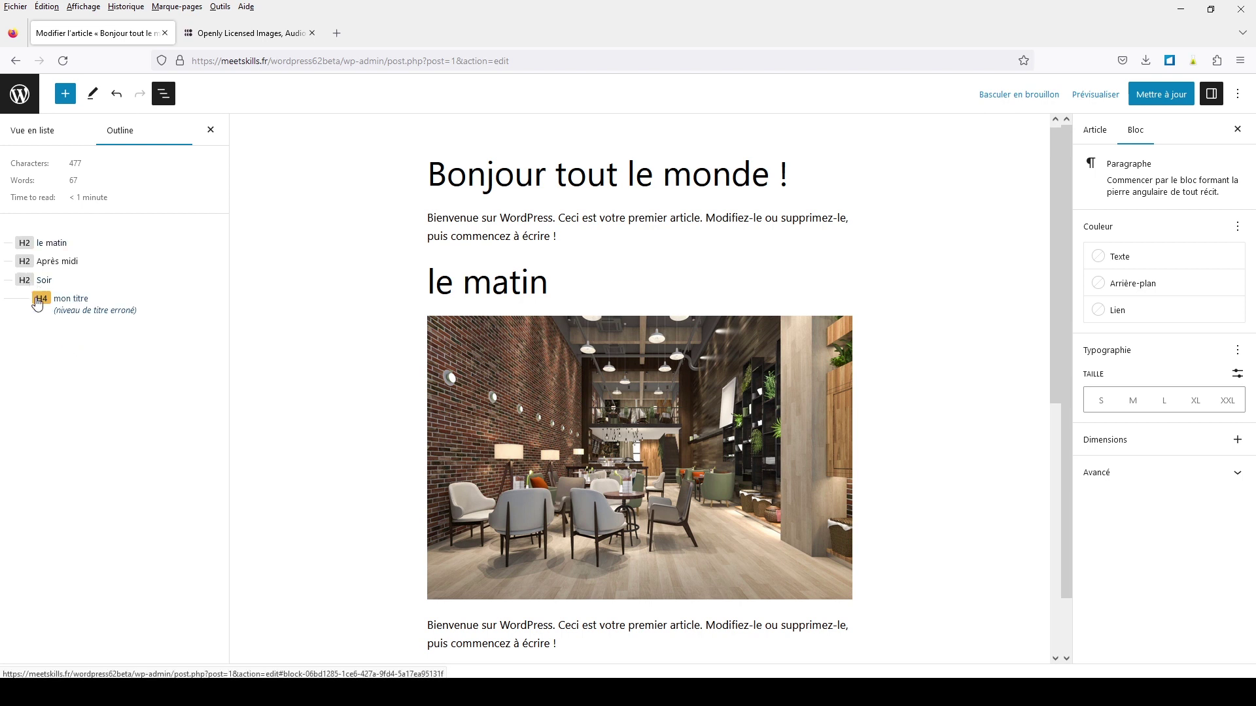
Change the "mon titre" heading at the end of the article to level H3
scroll(629, 339, "down", 7)
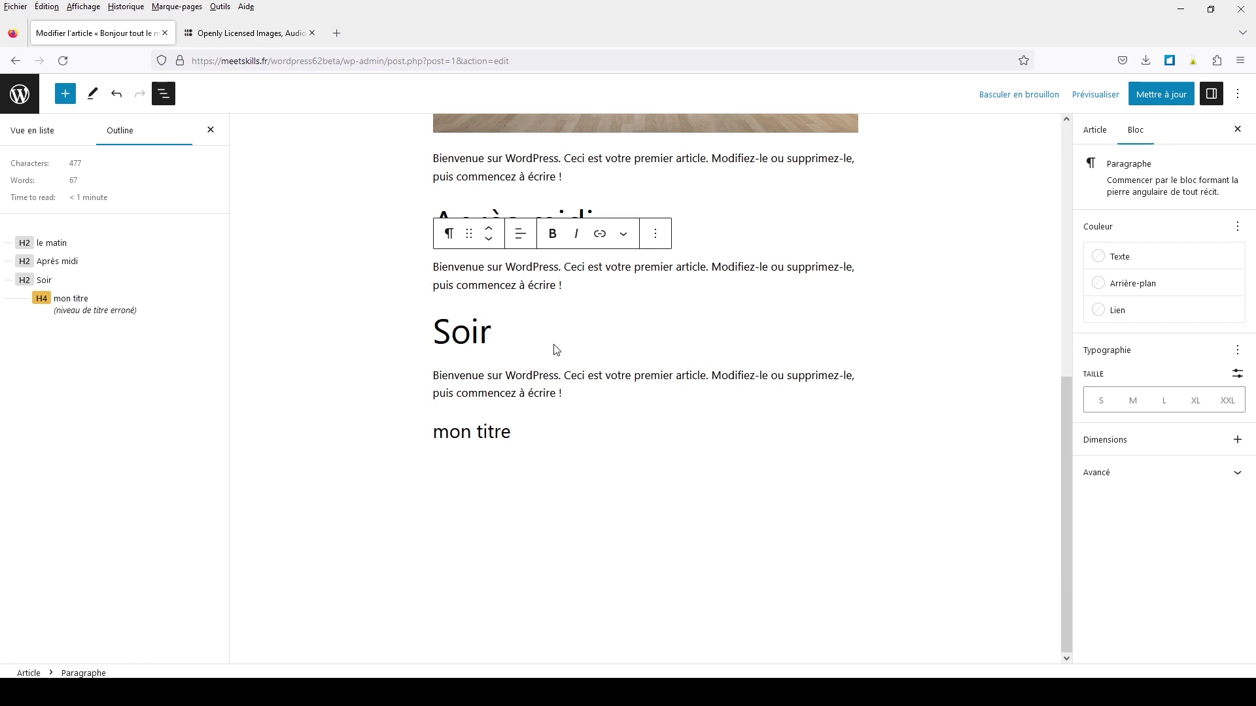
left_click(487, 431)
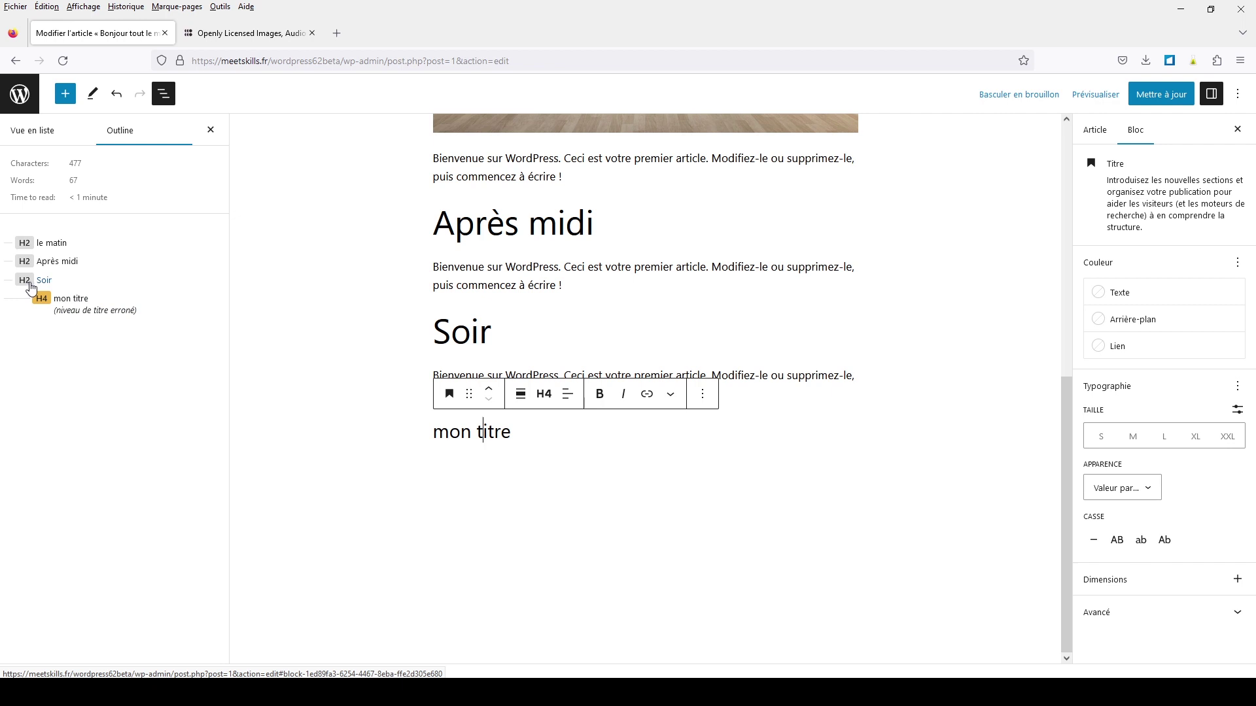
left_click(544, 393)
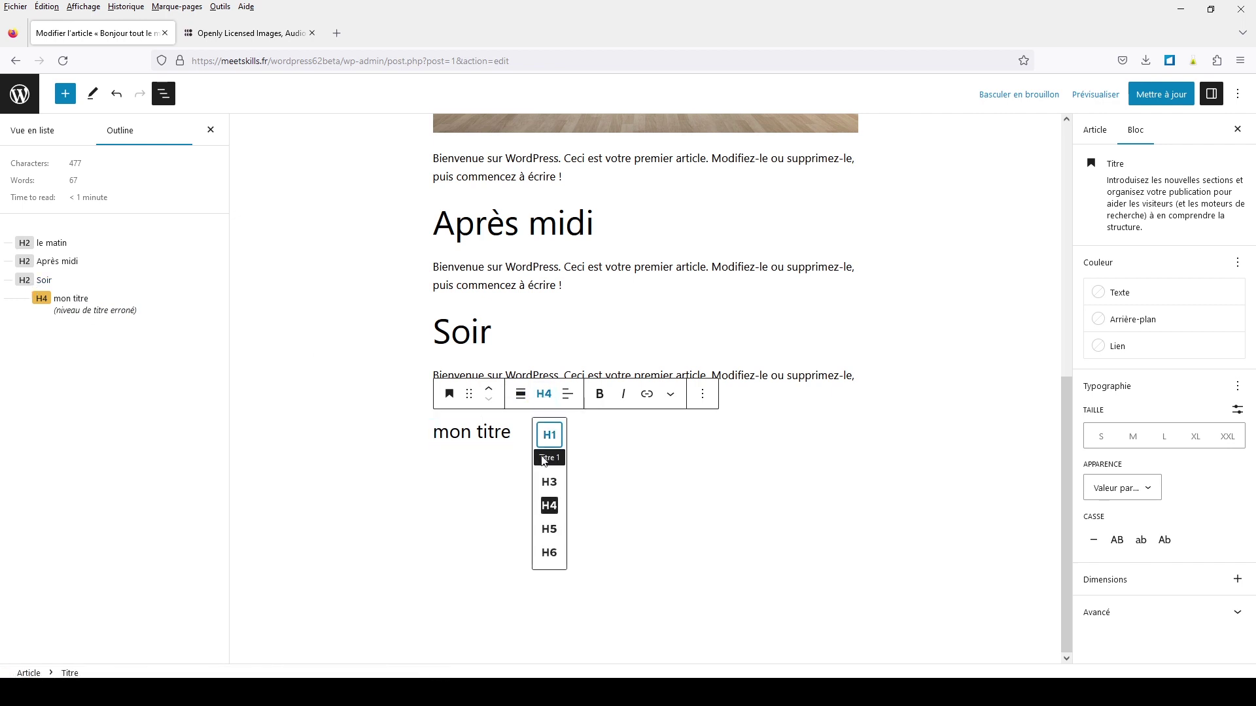
left_click(549, 482)
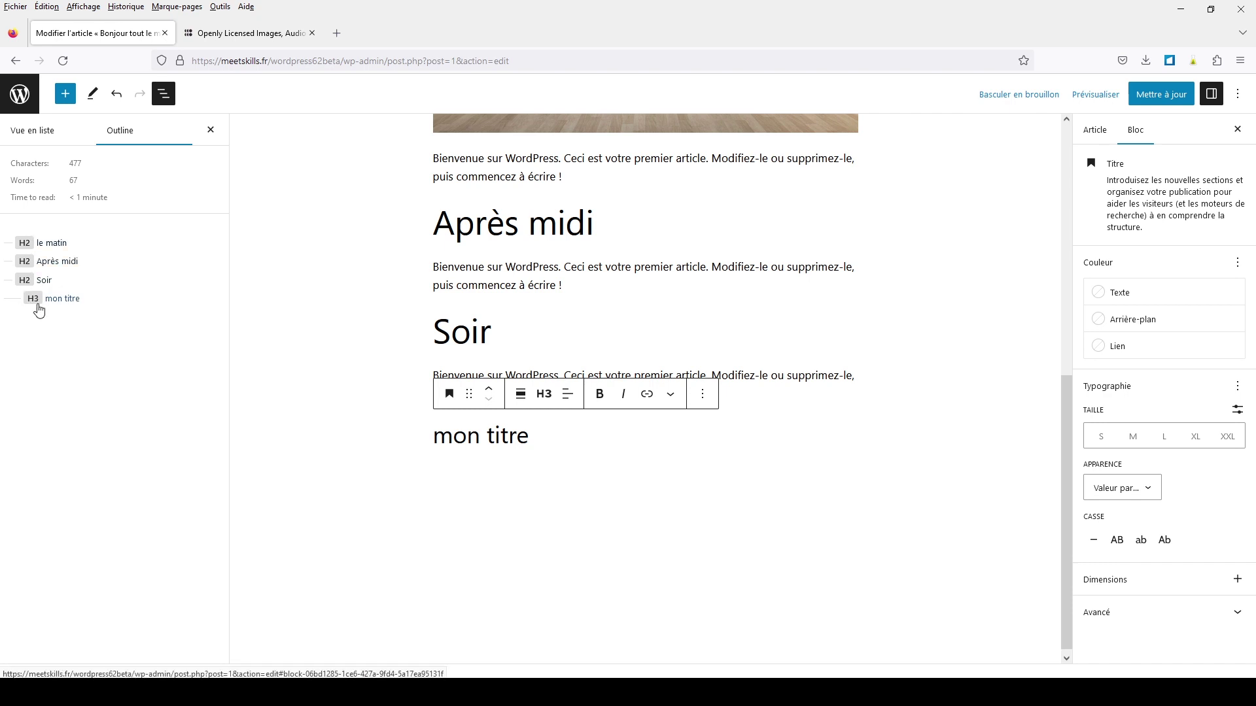
left_click(298, 495)
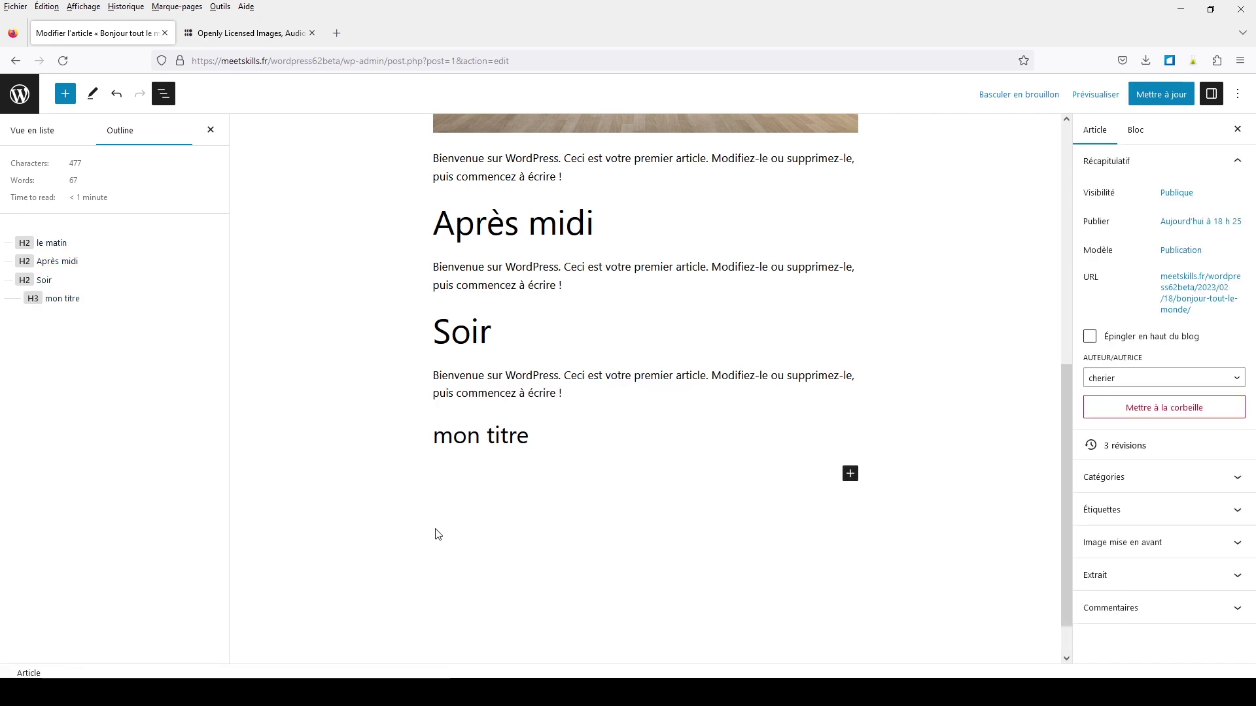
Return the document overview to the list view of blocks, examine it and close the overview
scroll(438, 535, "up", 5)
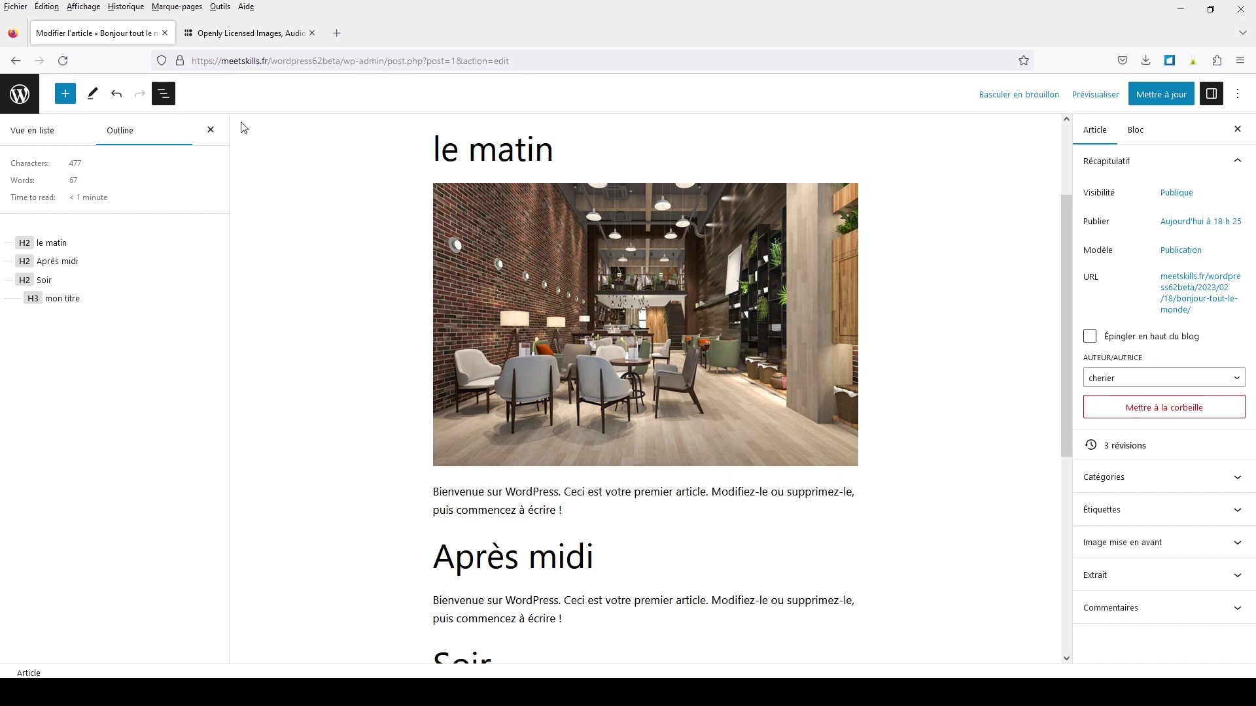
left_click(38, 132)
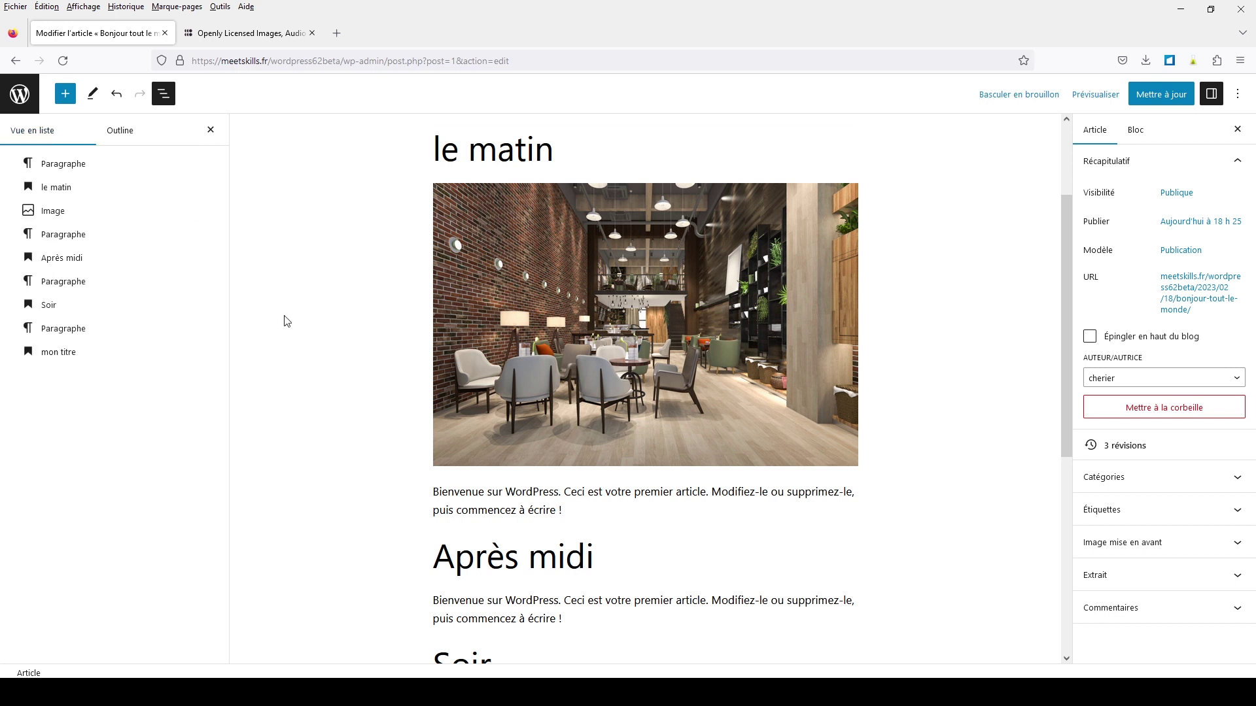
left_click(163, 94)
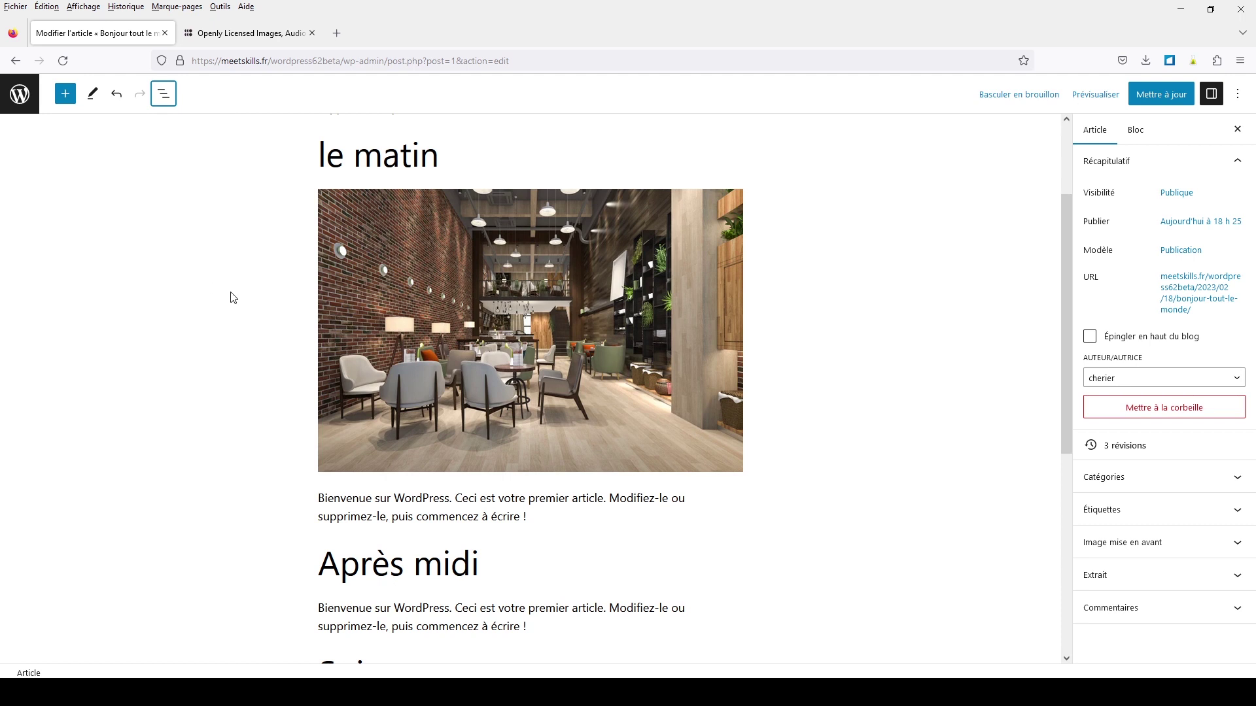
Browse the Texte and Call to Action patterns in the block inserter, and explore all patterns in the Texte category
left_click(66, 95)
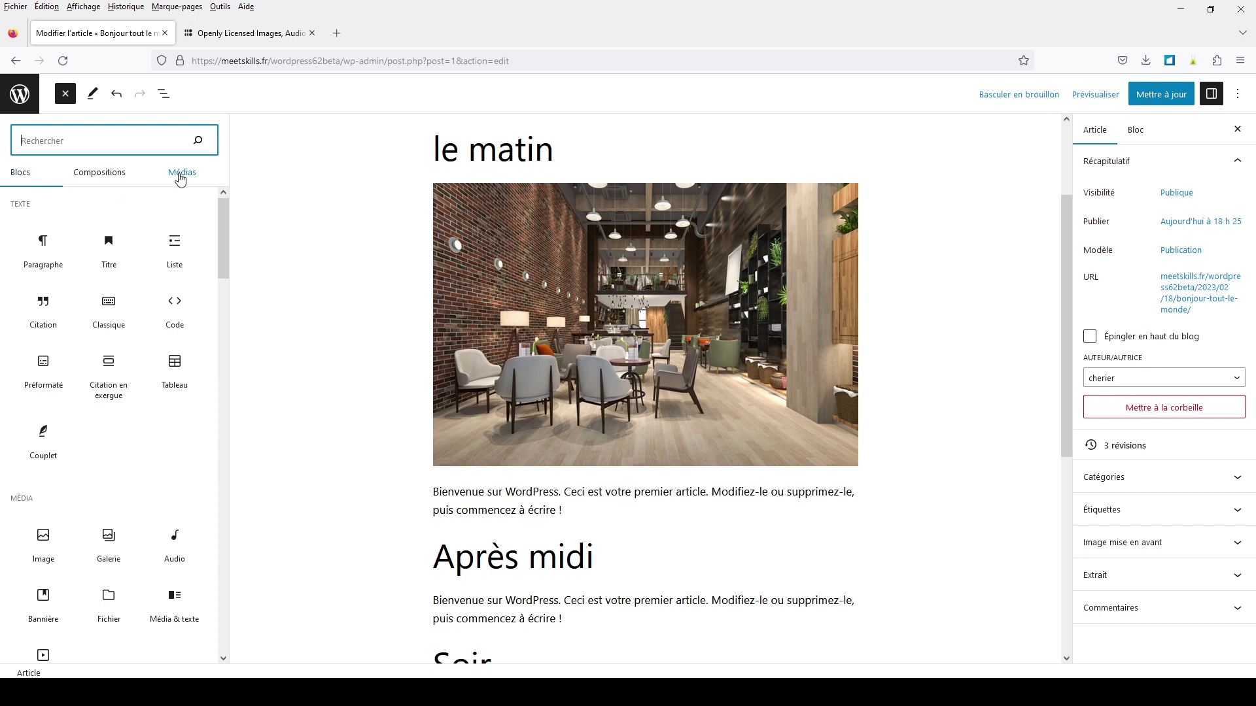
left_click(103, 177)
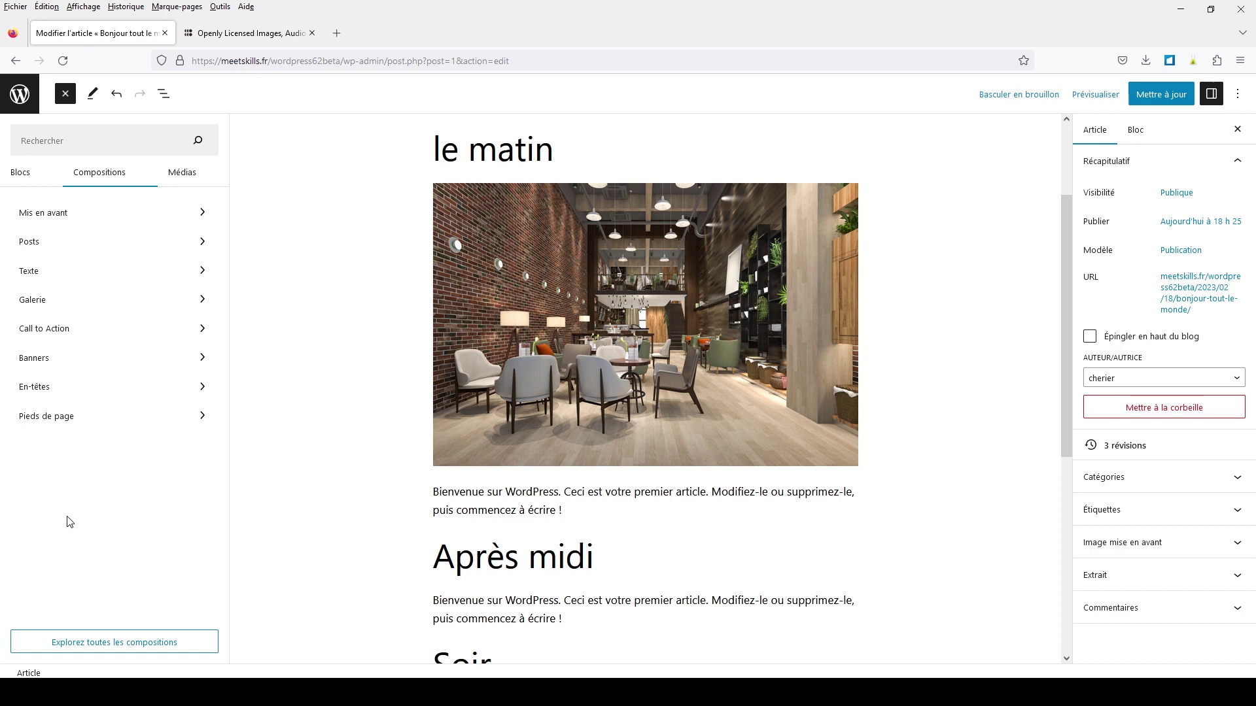
left_click(202, 276)
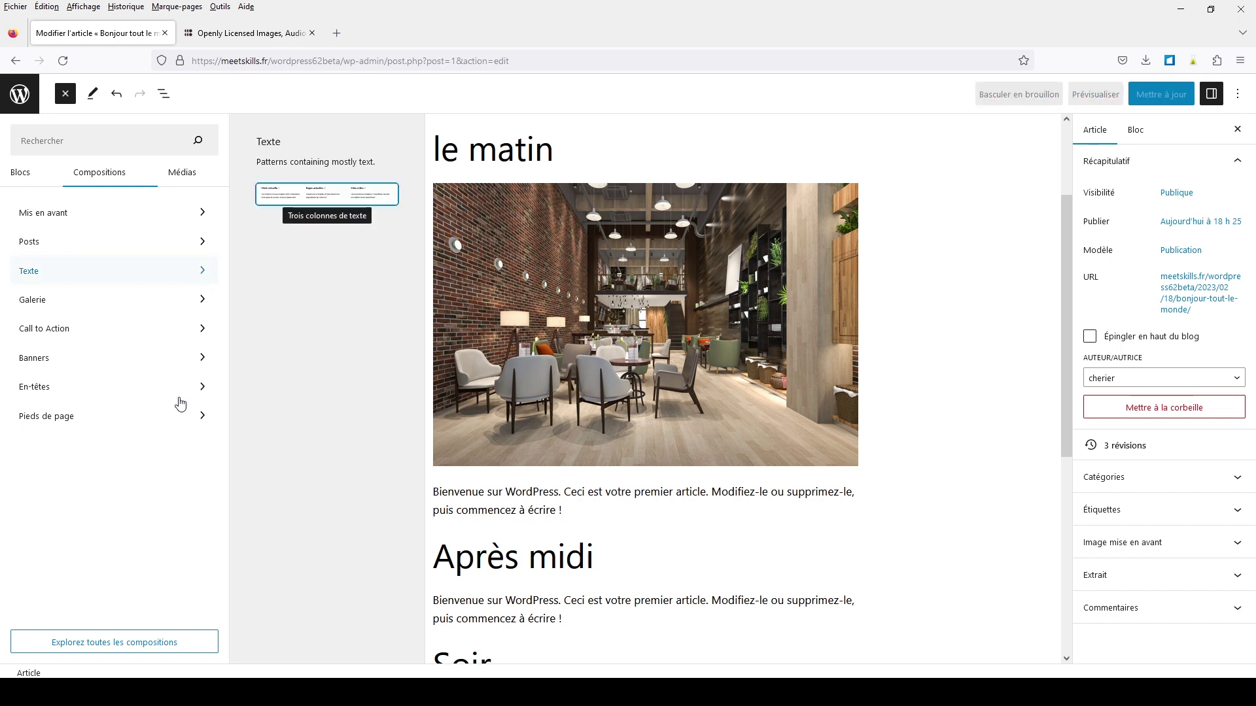
left_click(114, 328)
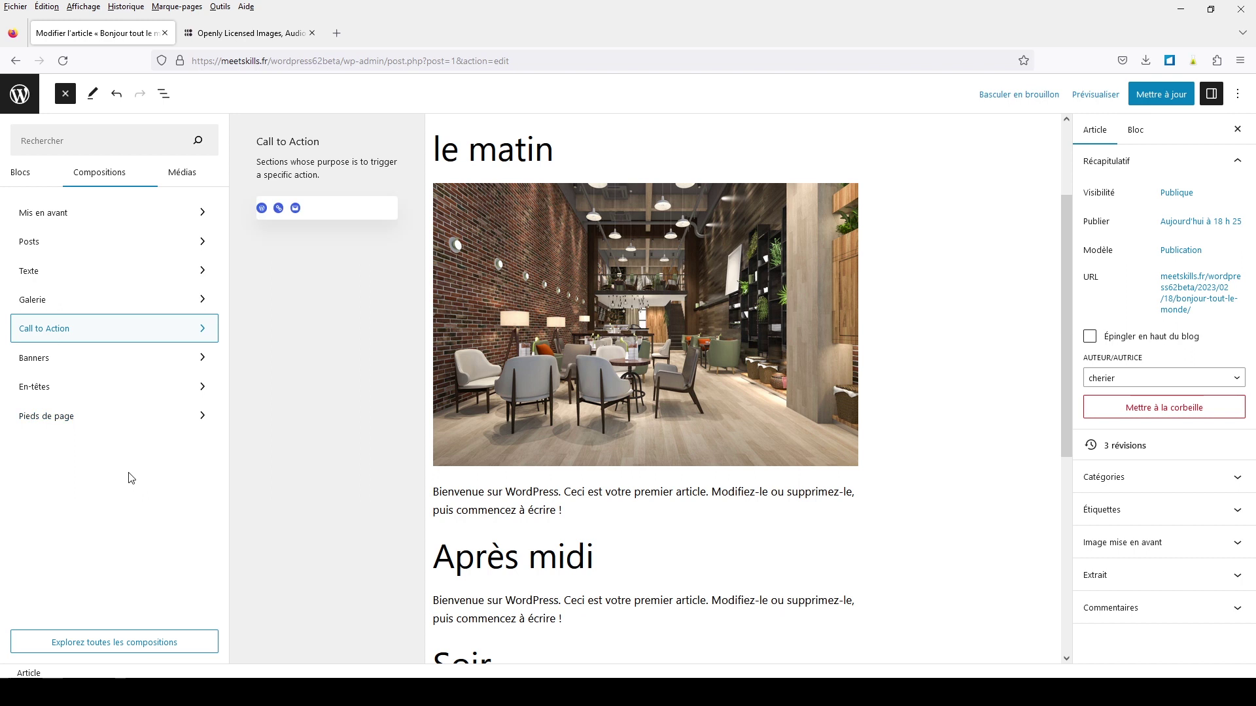
left_click(86, 646)
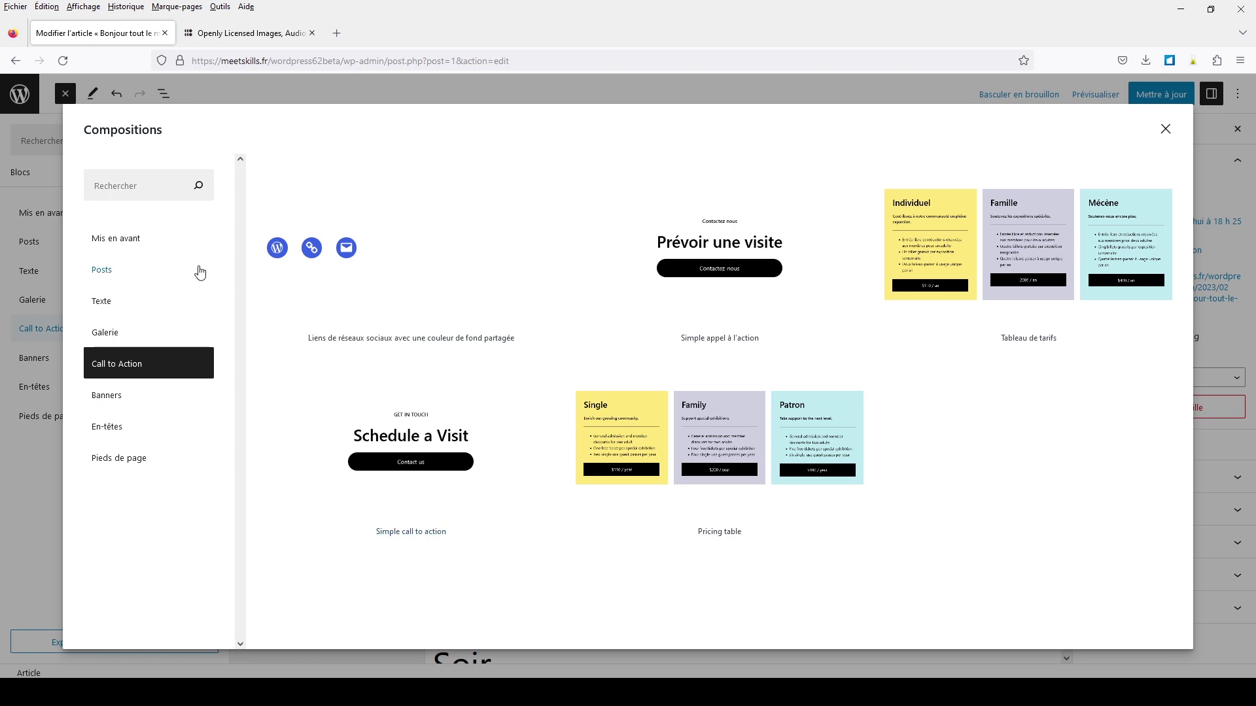
left_click(117, 304)
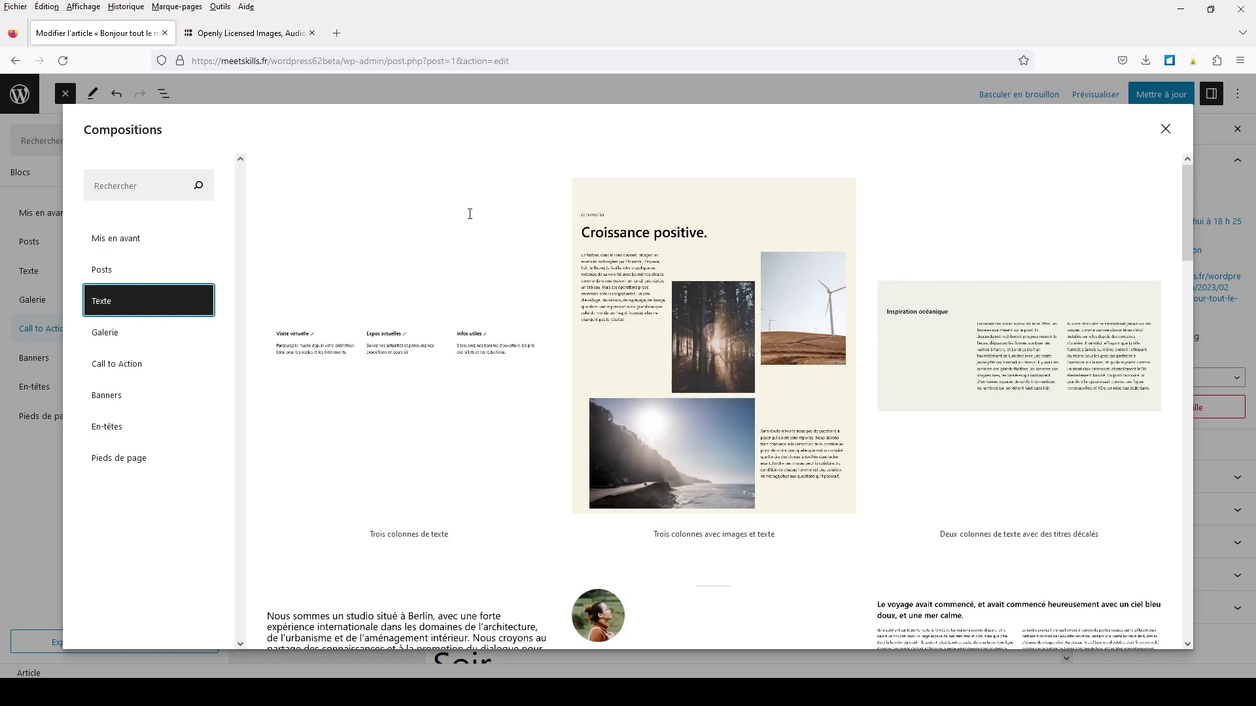
Look through the patterns in the Texte category of the pattern explorer and close the explorer
scroll(567, 393, "down", 8)
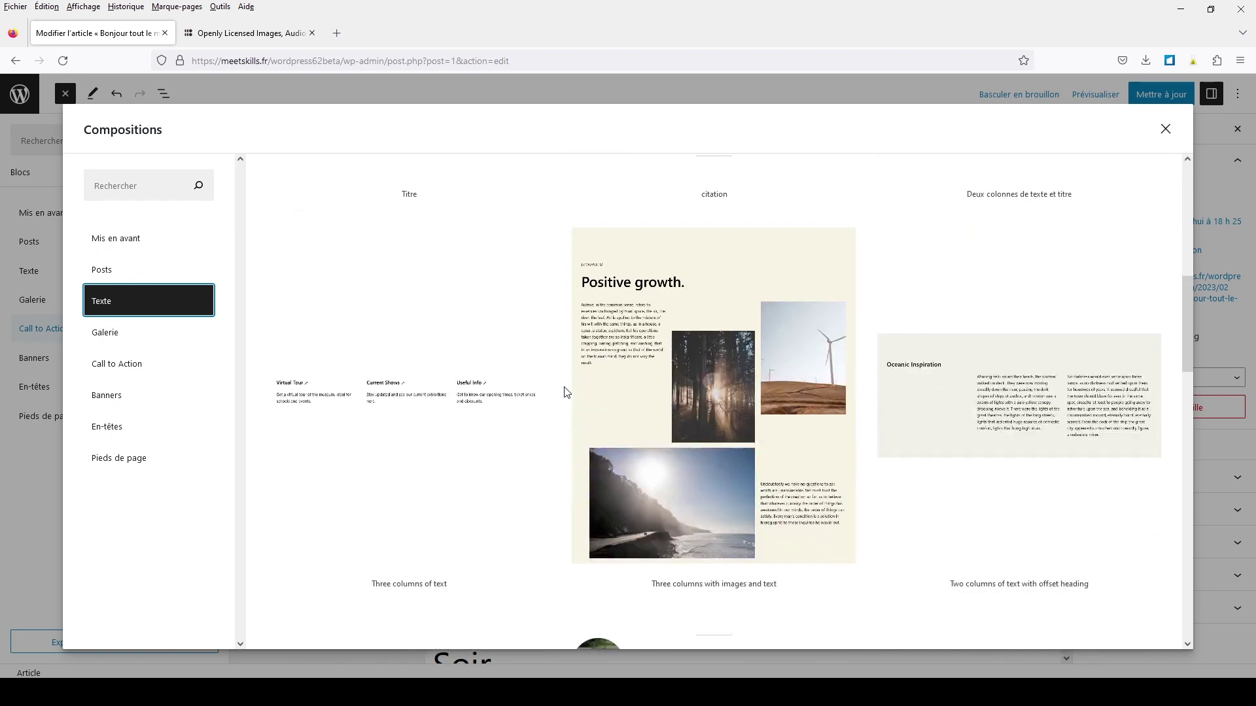
scroll(567, 393, "down", 4)
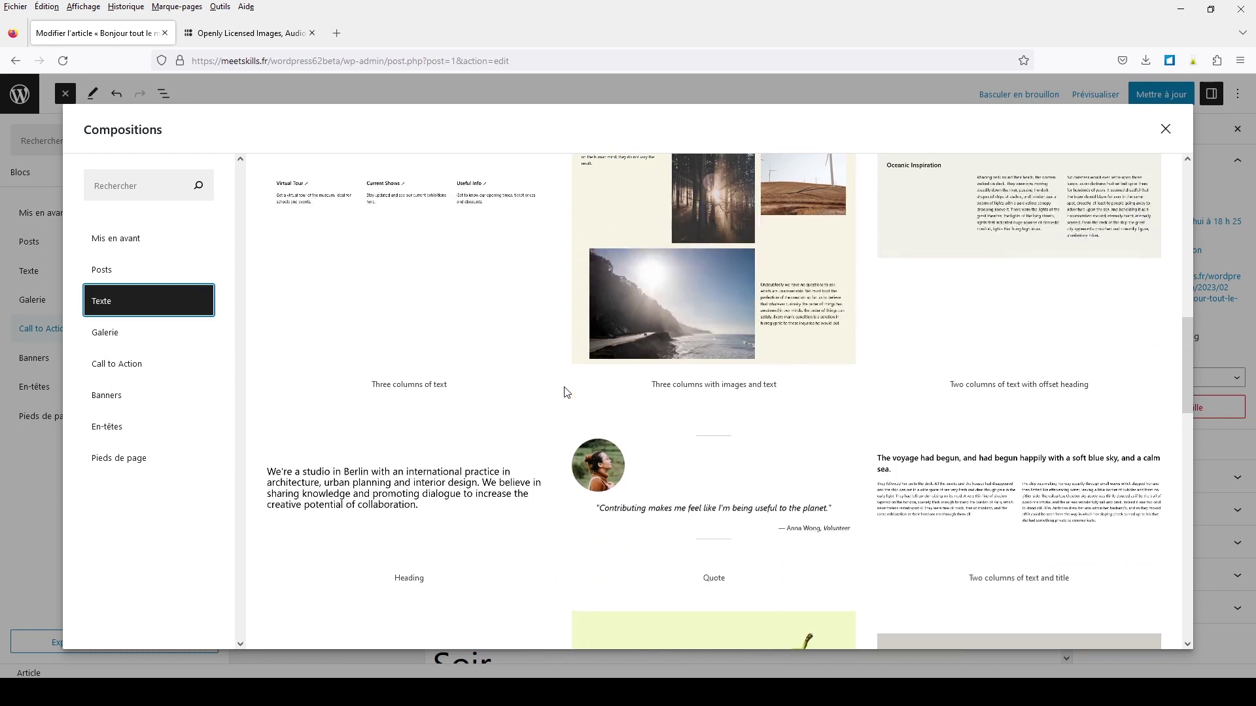
scroll(567, 393, "up", 3)
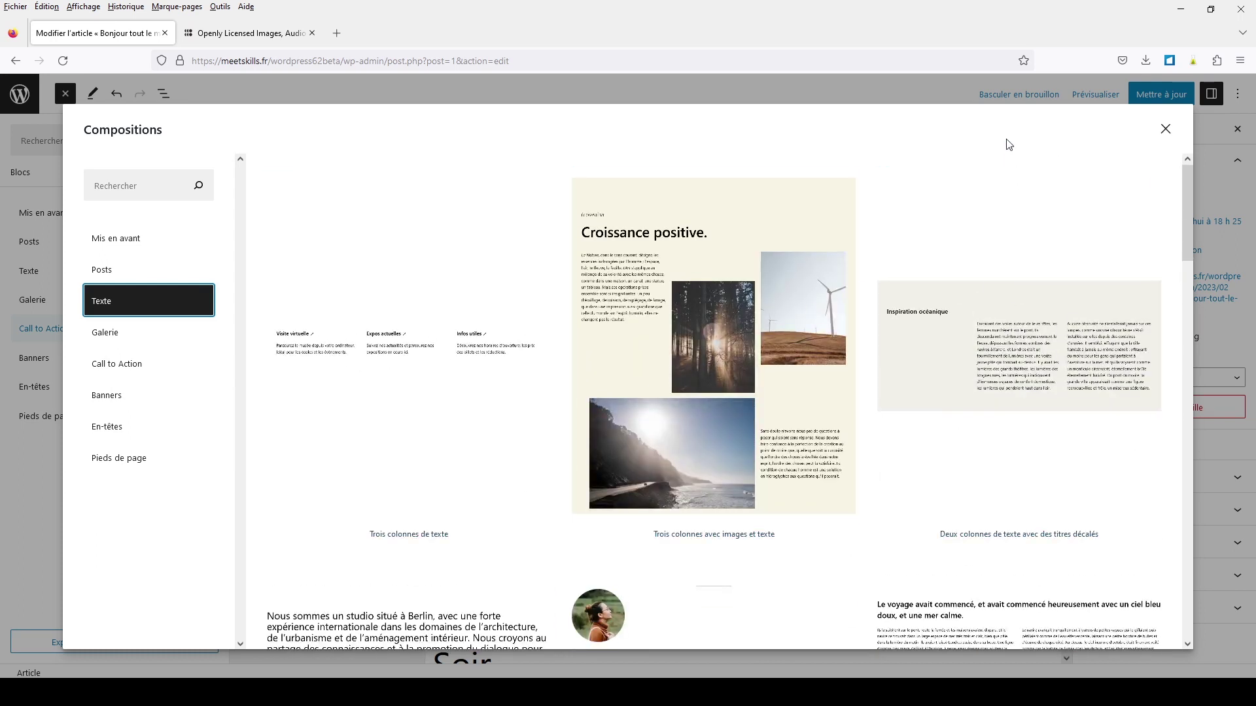
left_click(1171, 134)
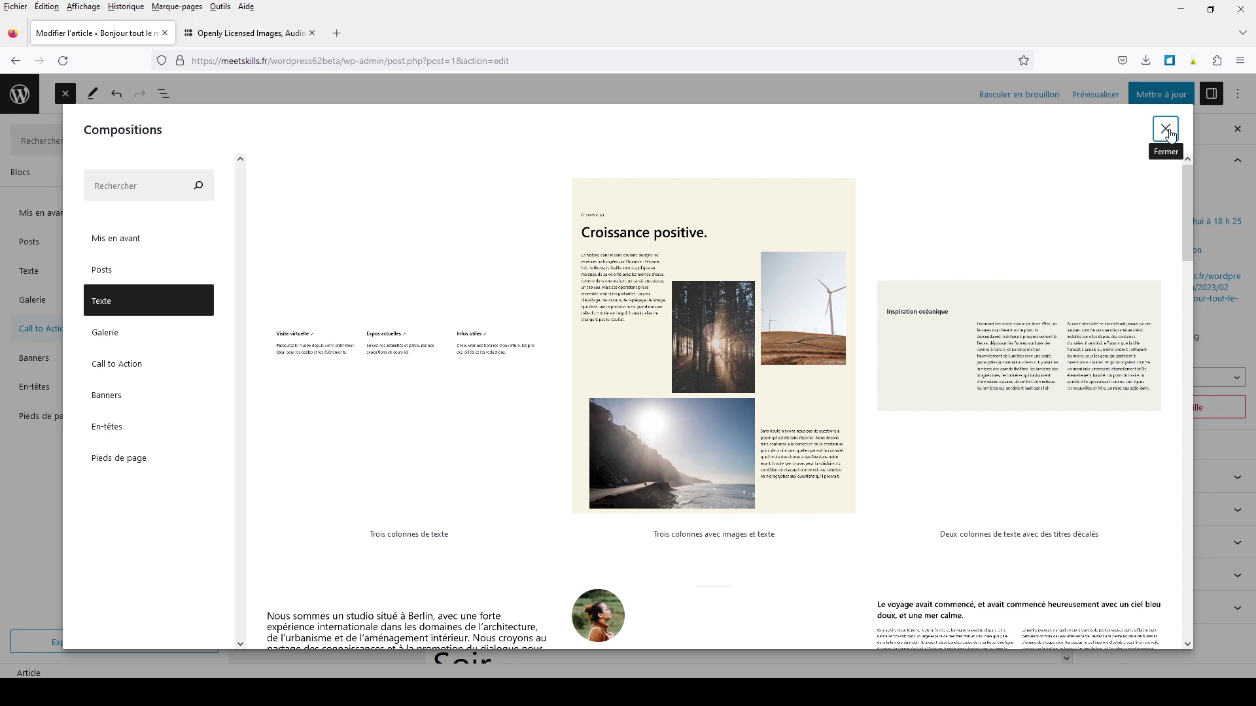
left_click(1166, 130)
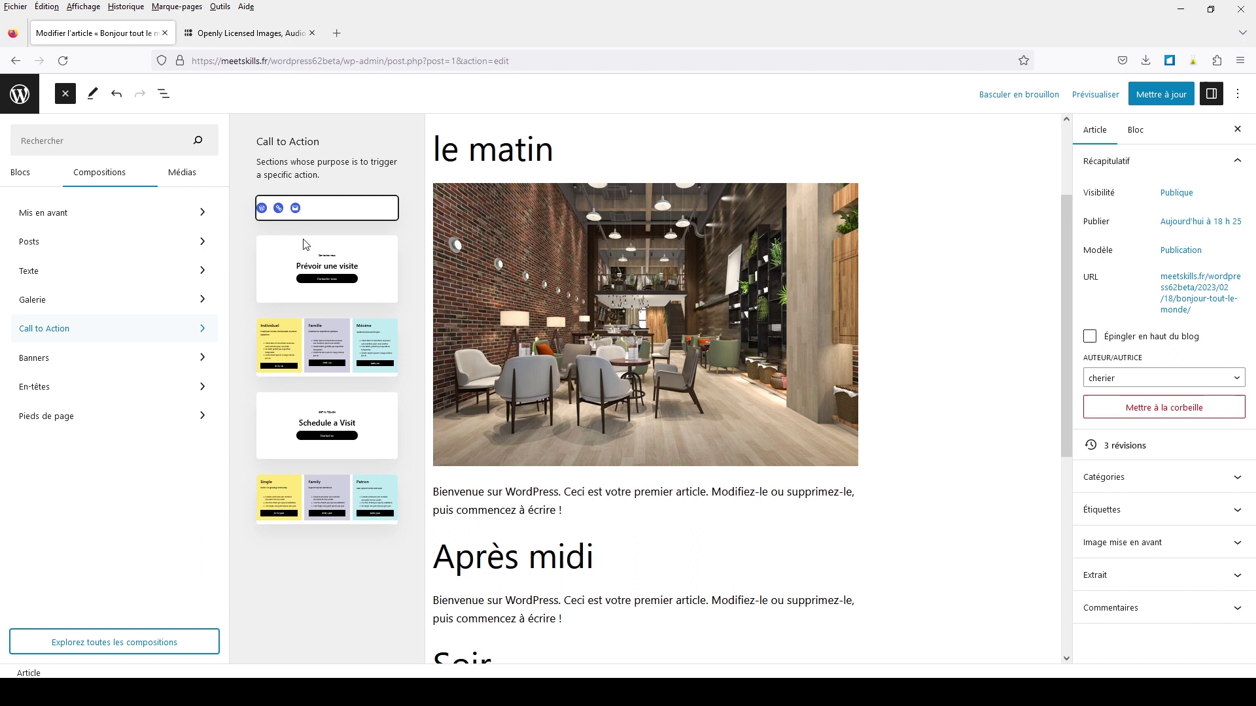
Insert the "Prévoir une visite" call-to-action pattern at the end of the article and remove its heading and its "Contactez nous" paragraph
left_click(314, 290)
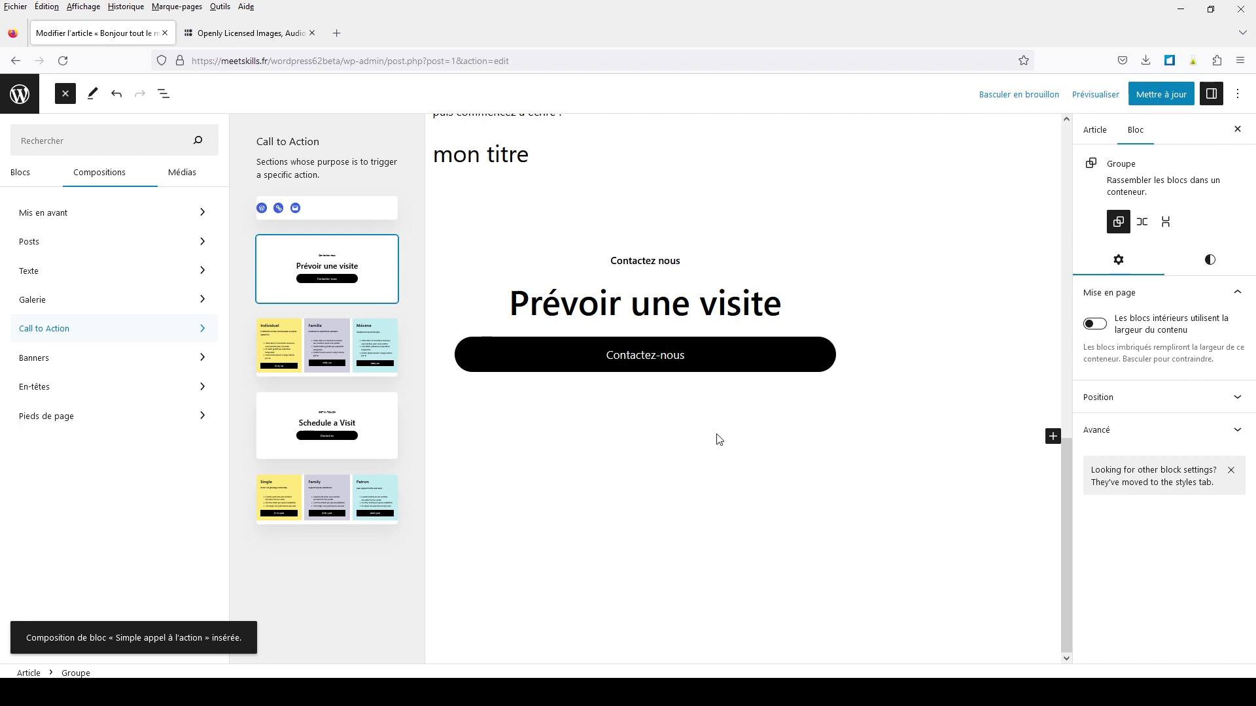
left_click(545, 289)
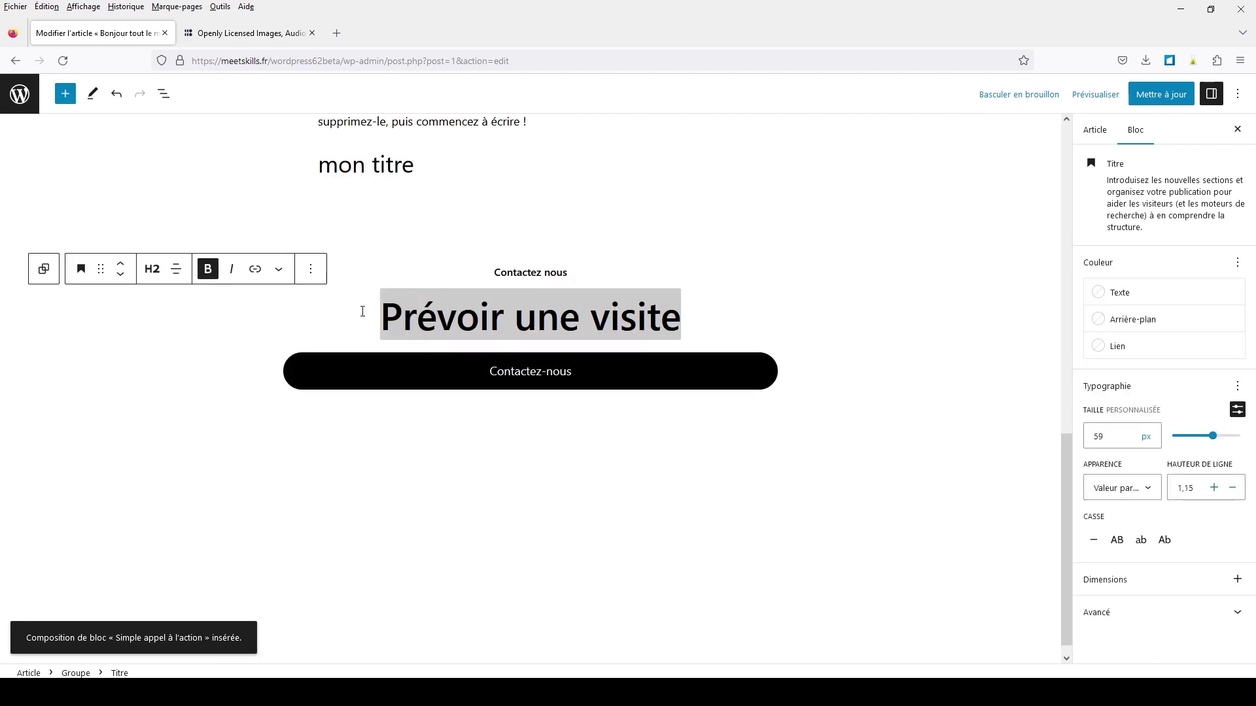
left_click(311, 268)
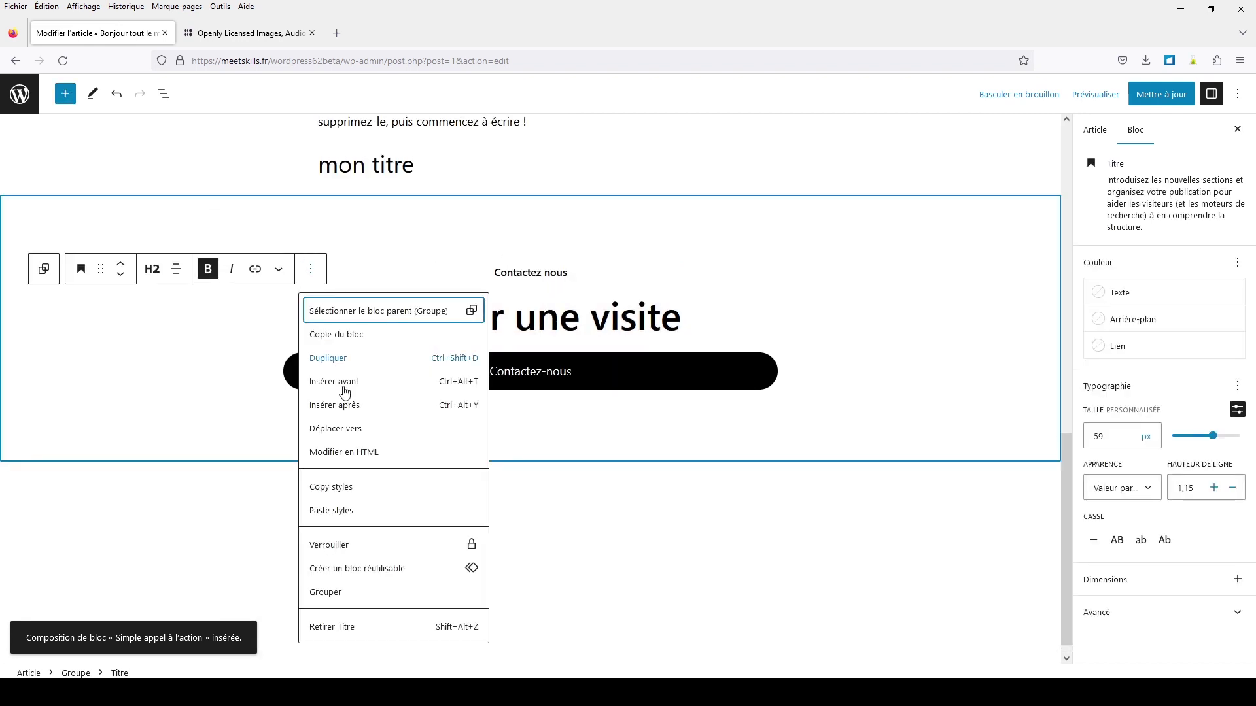
left_click(340, 627)
left_click(281, 286)
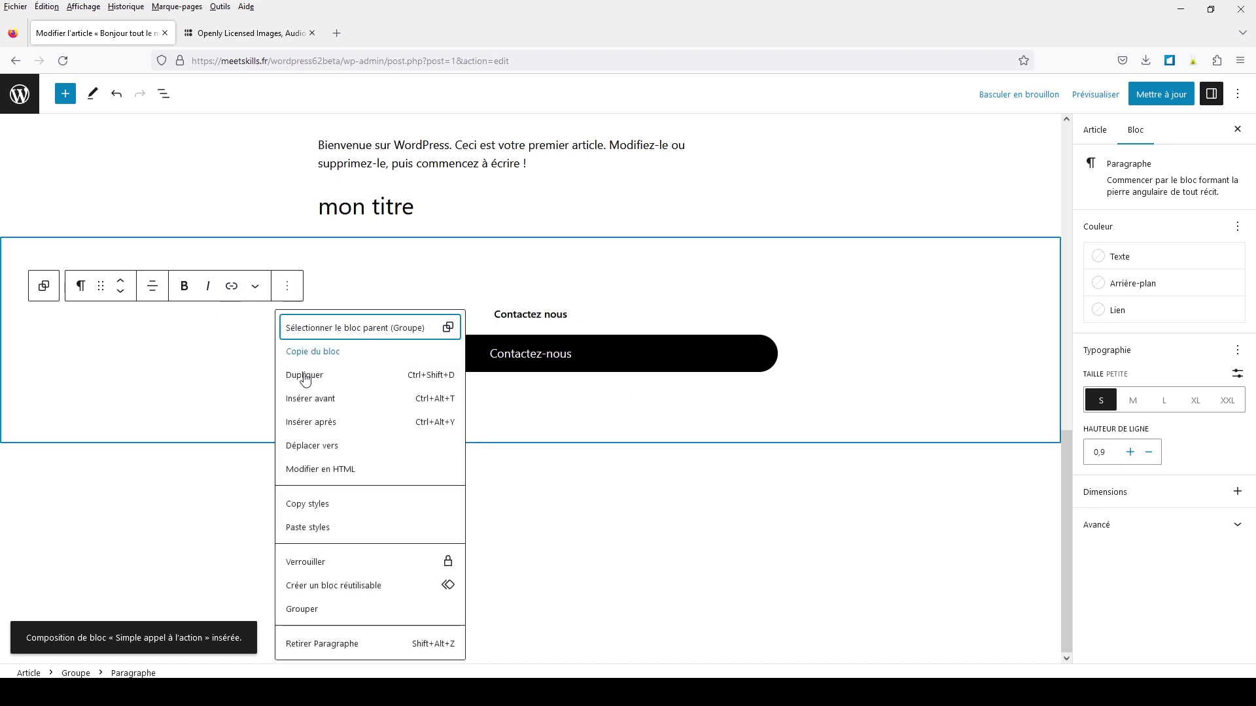
left_click(329, 641)
Display the list view of blocks and remove the whole group containing the "Contactez-nous" button
left_click(164, 93)
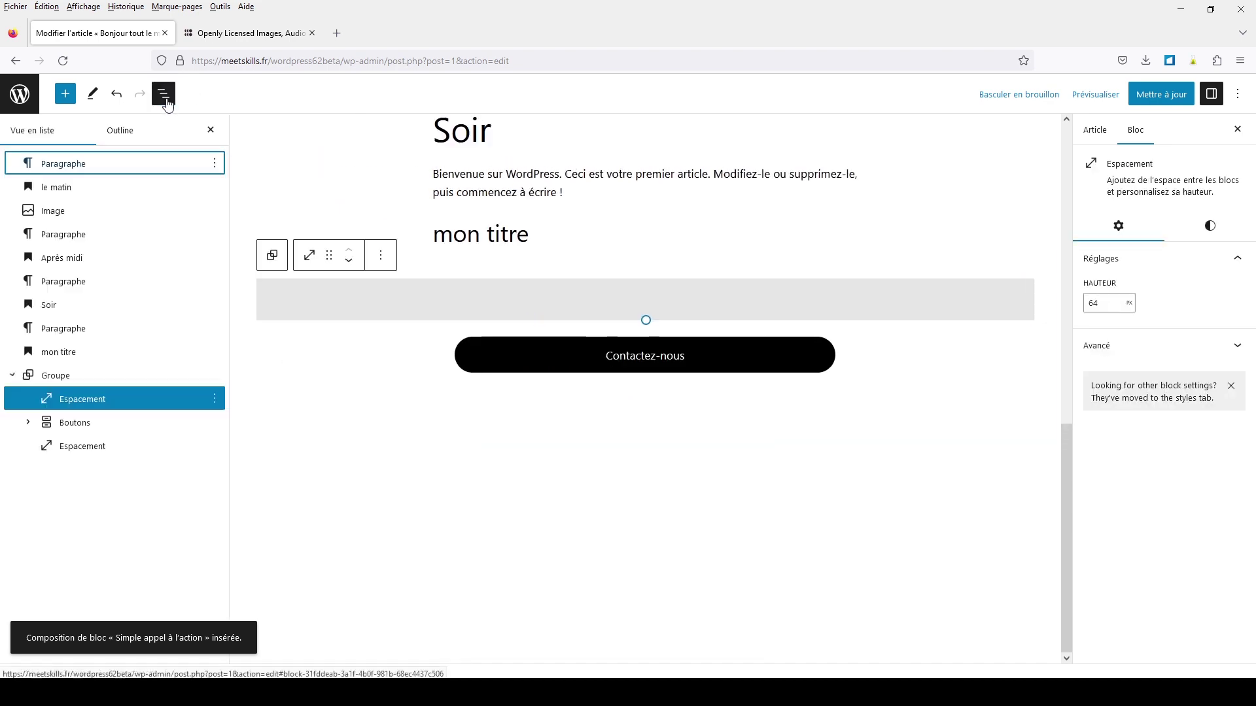
left_click(40, 375)
left_click(214, 375)
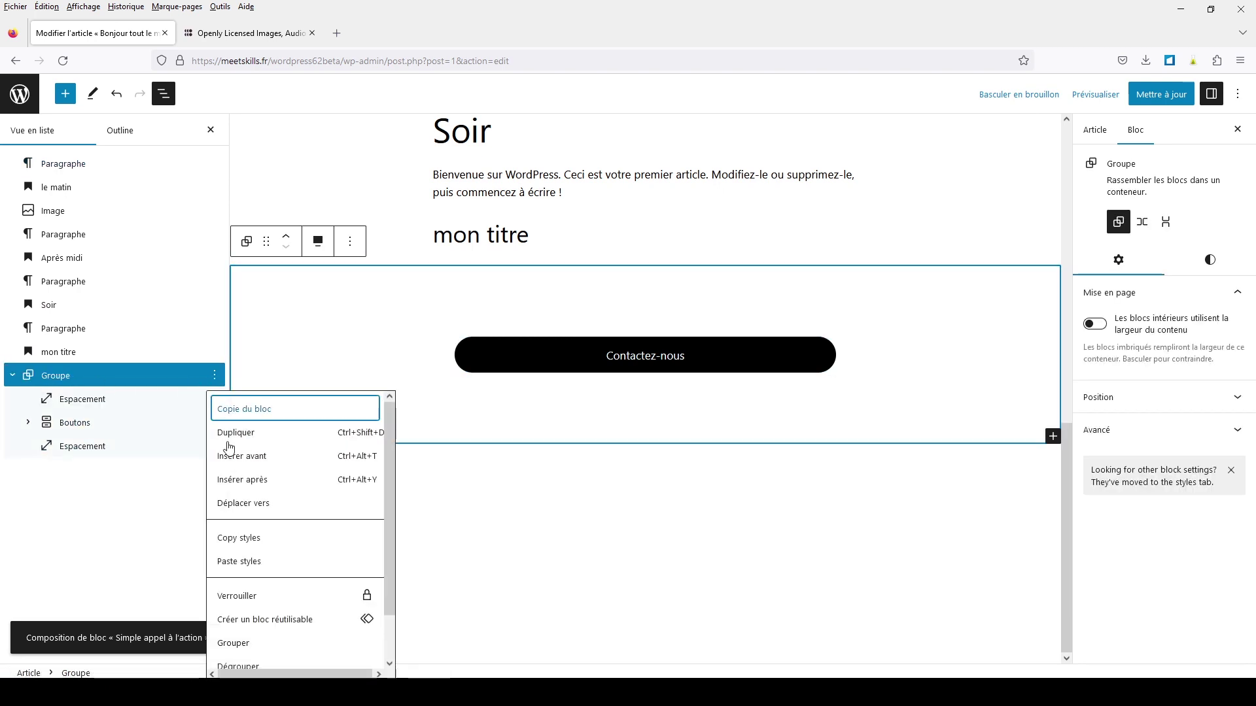
scroll(258, 631, "down", 1)
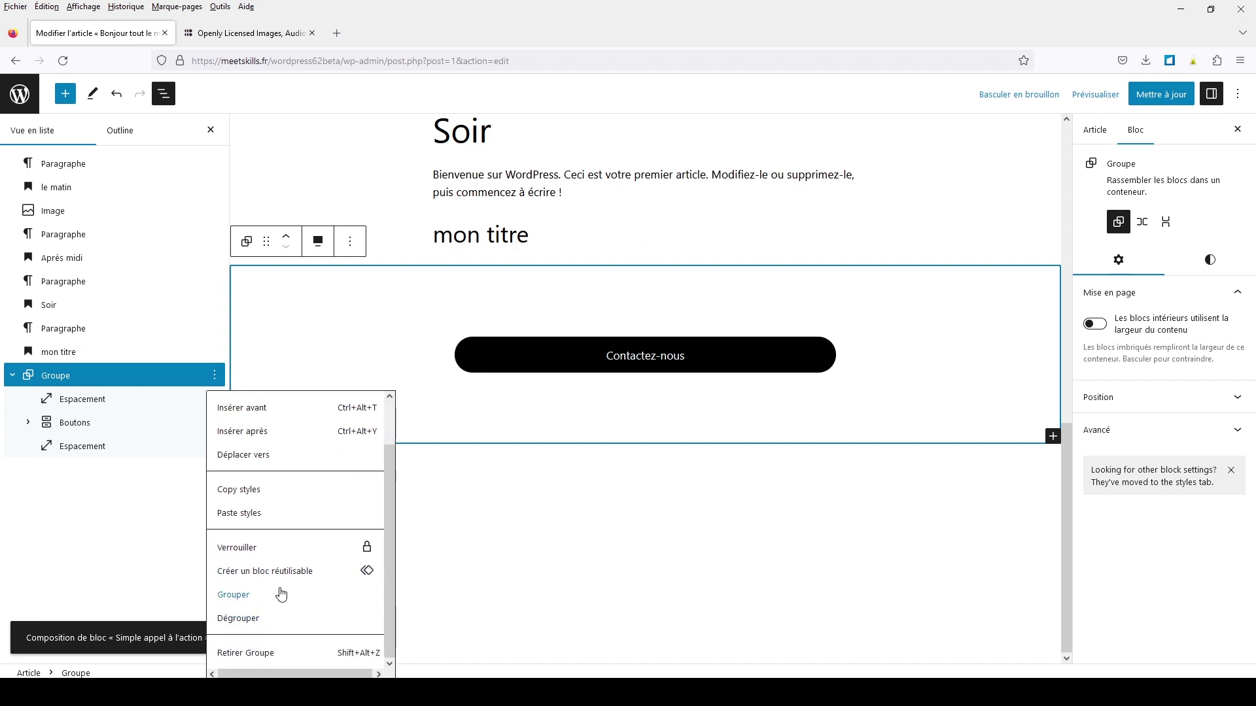
left_click(259, 654)
left_click(284, 394)
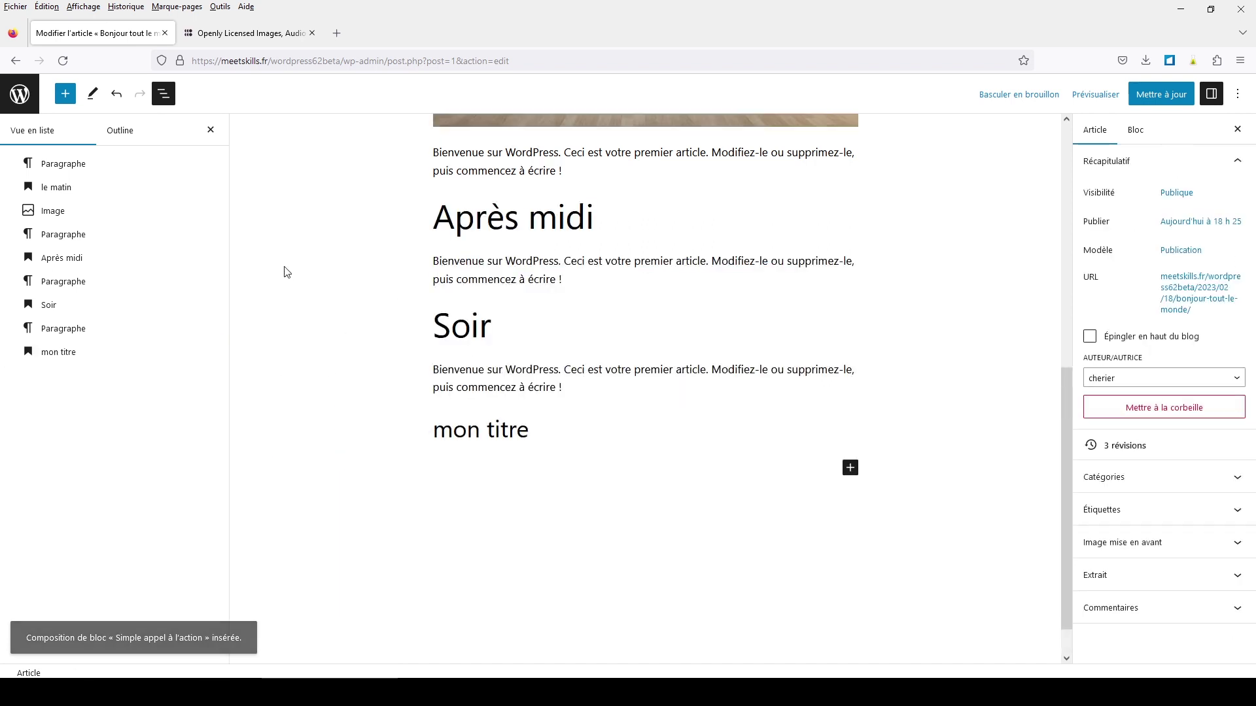
Show the site's own images in the block inserter's media section and compare them with the article's content
left_click(74, 99)
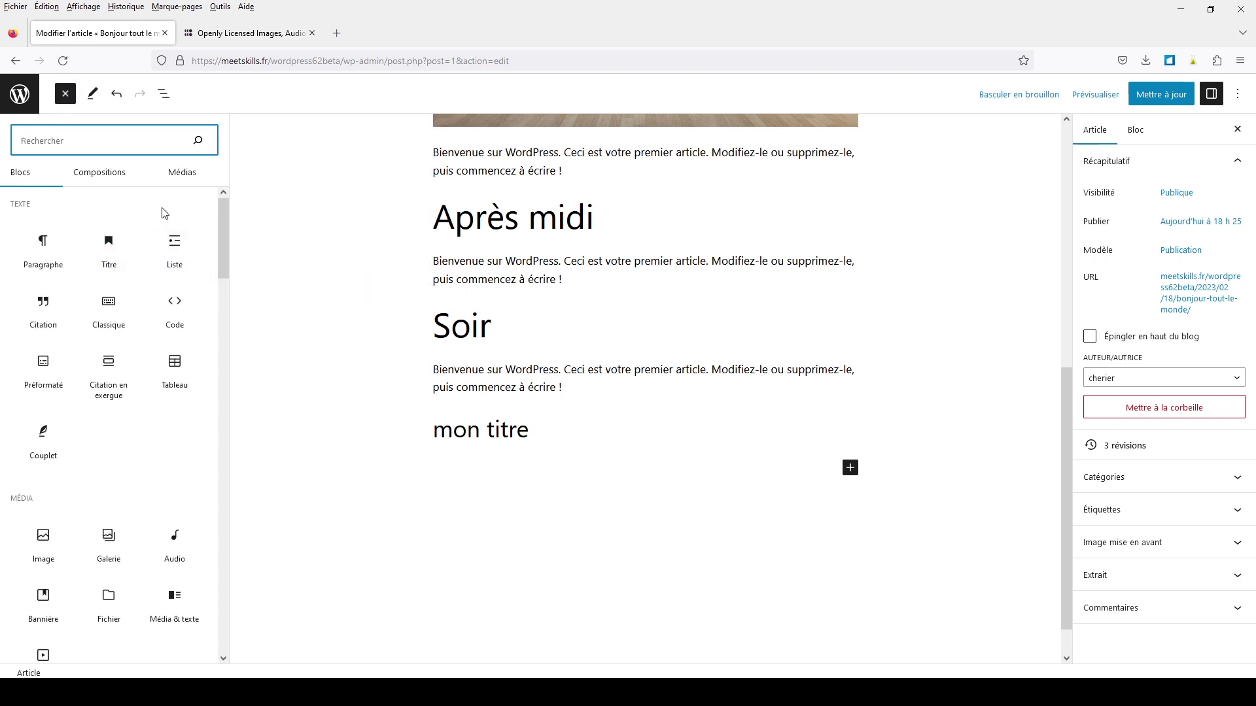
left_click(181, 173)
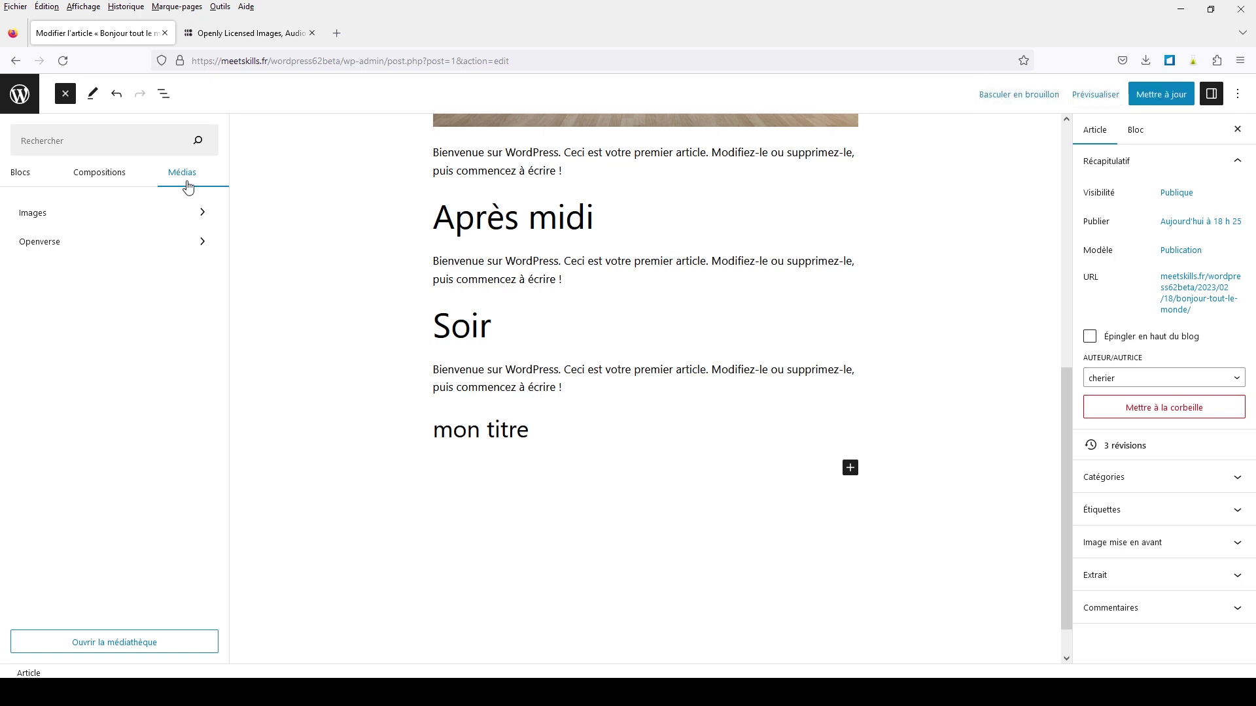
scroll(335, 309, "up", 6)
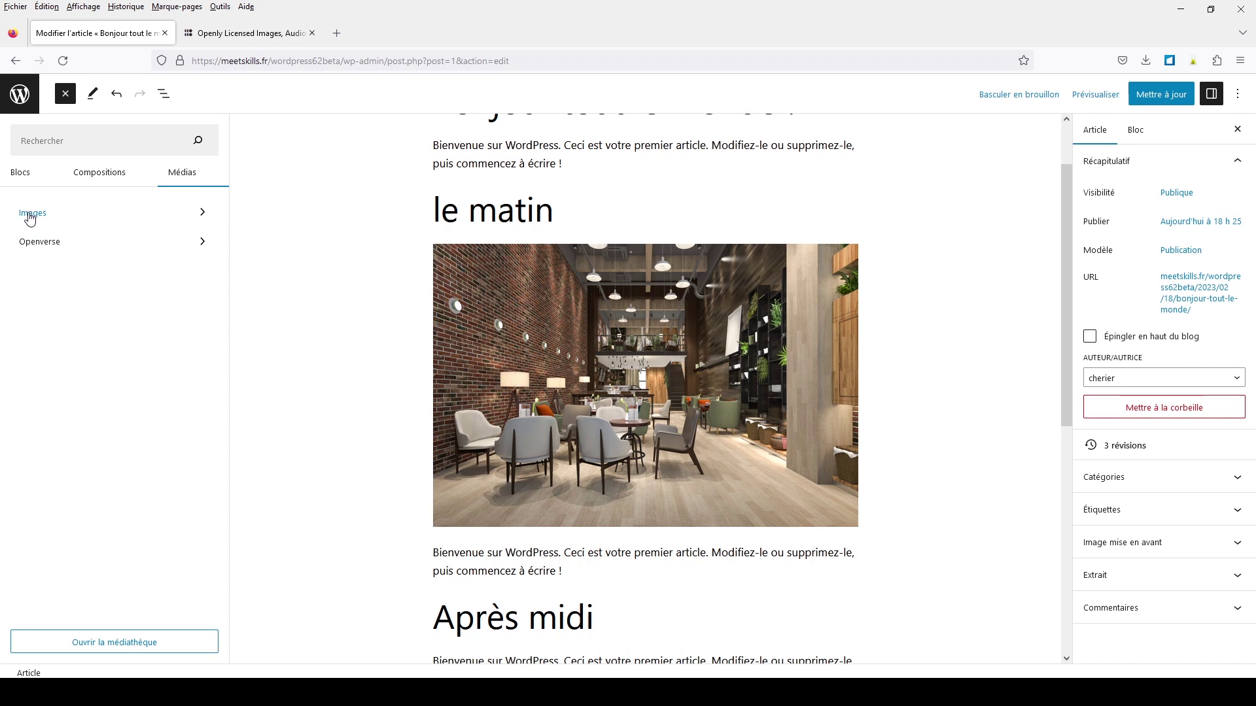
left_click(199, 216)
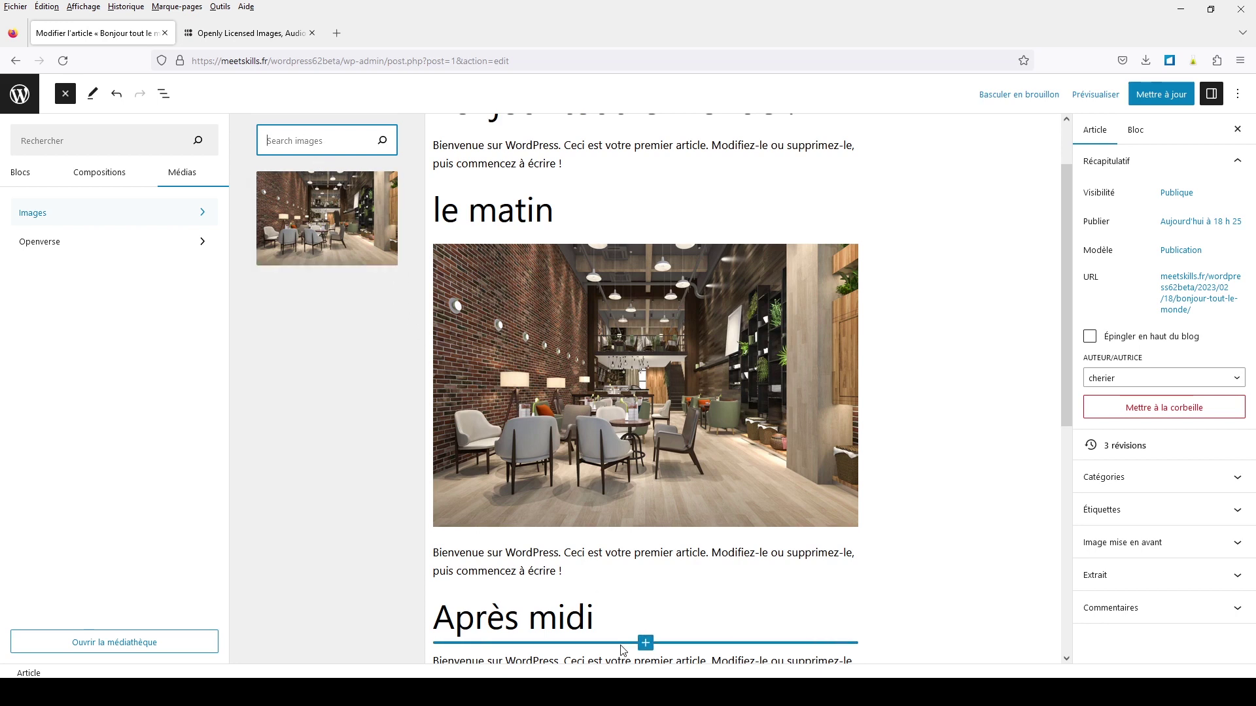
mouse_move(683, 587)
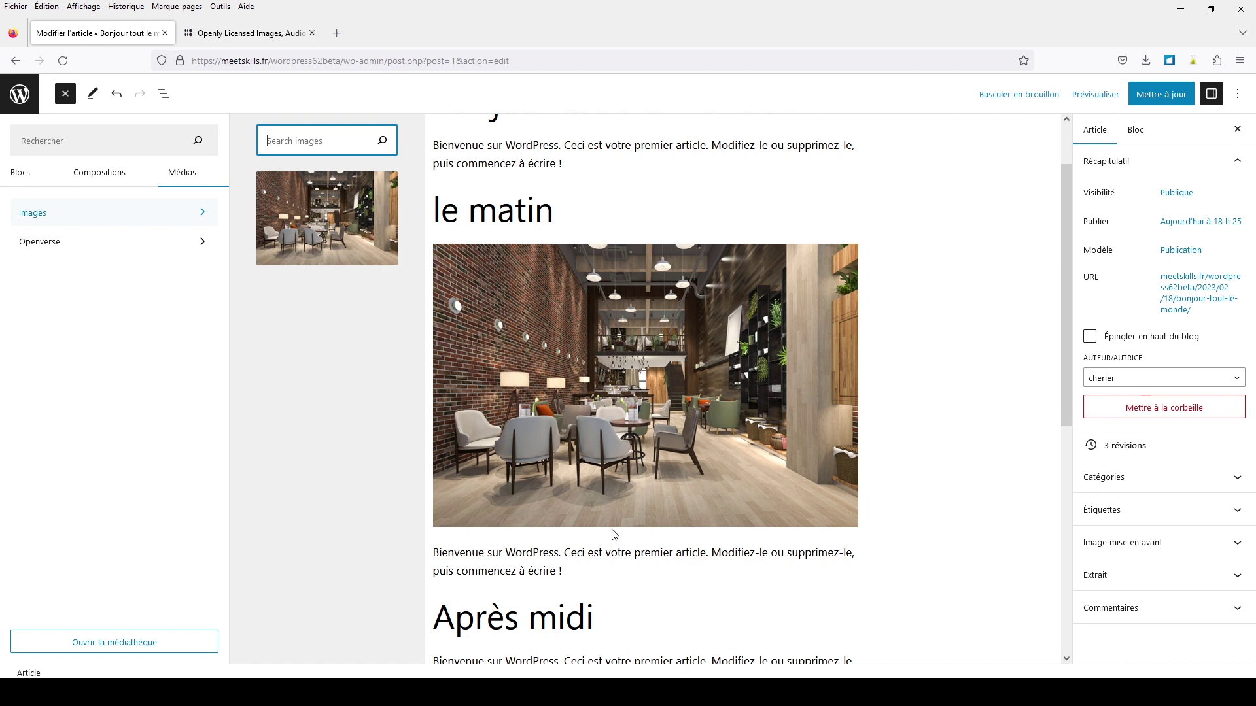
scroll(696, 592, "down", 5)
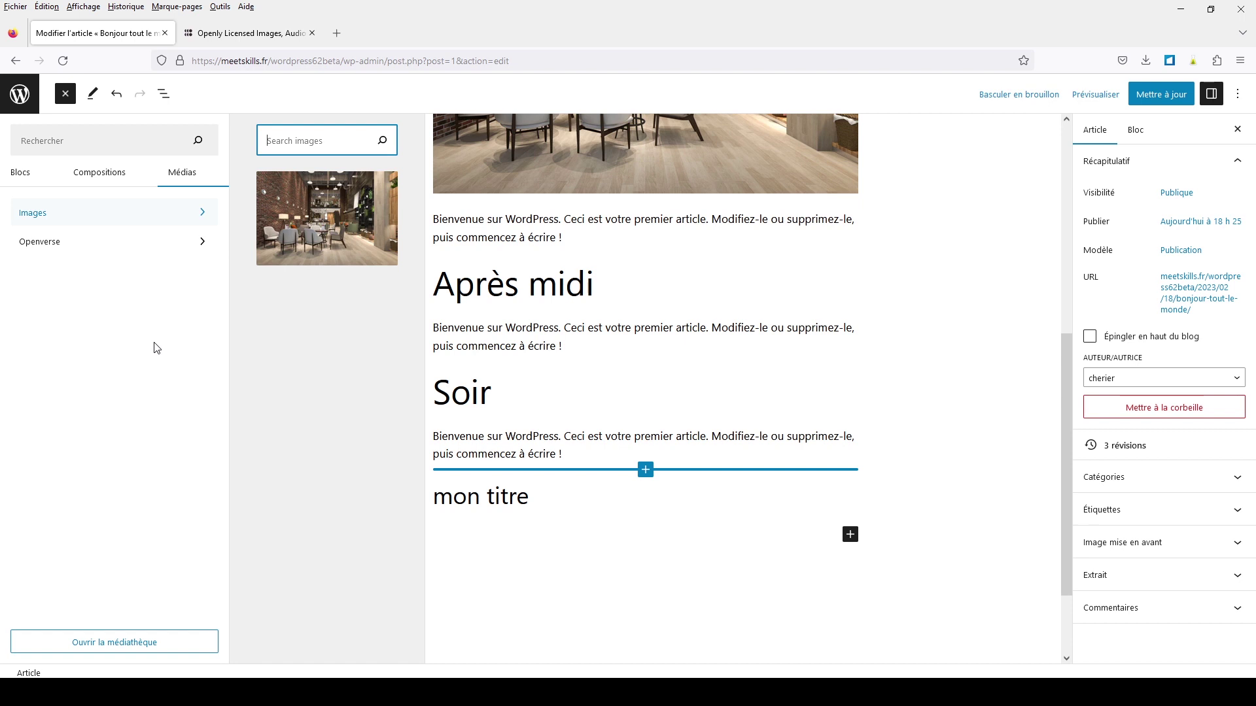
Browse the free images offered by Openverse in the inserter's media section
left_click(56, 252)
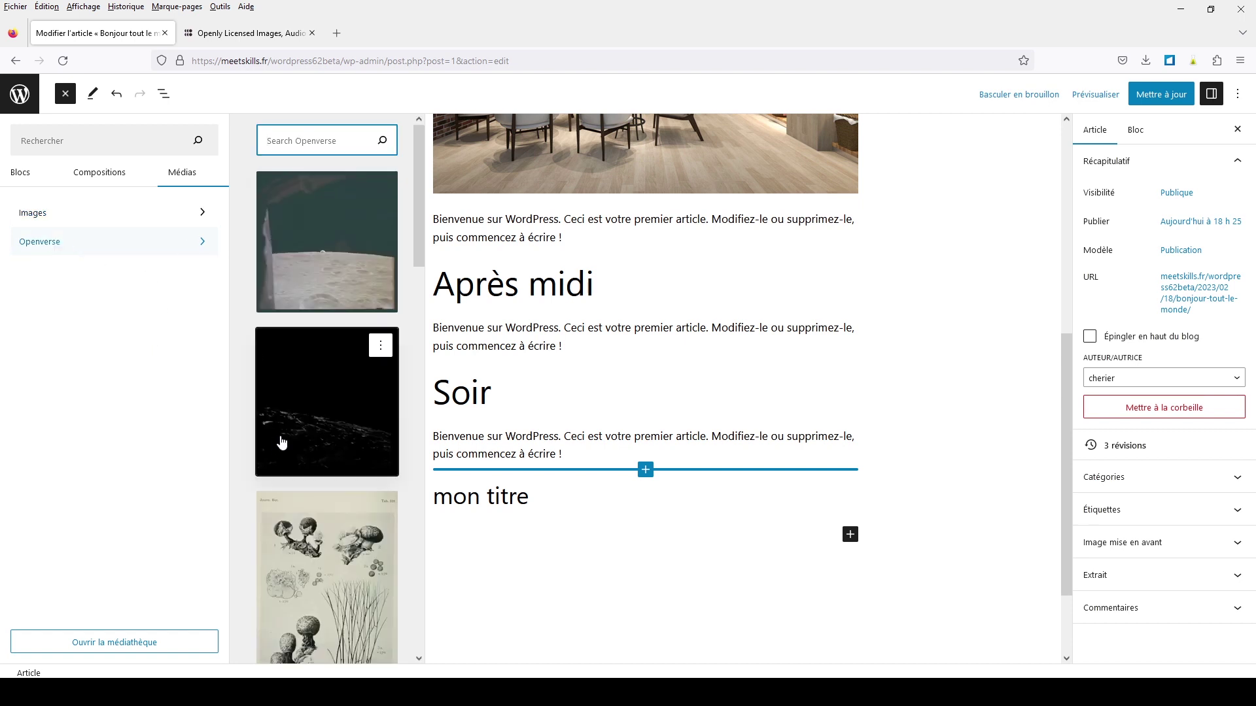
scroll(307, 288, "down", 5)
scroll(308, 289, "down", 5)
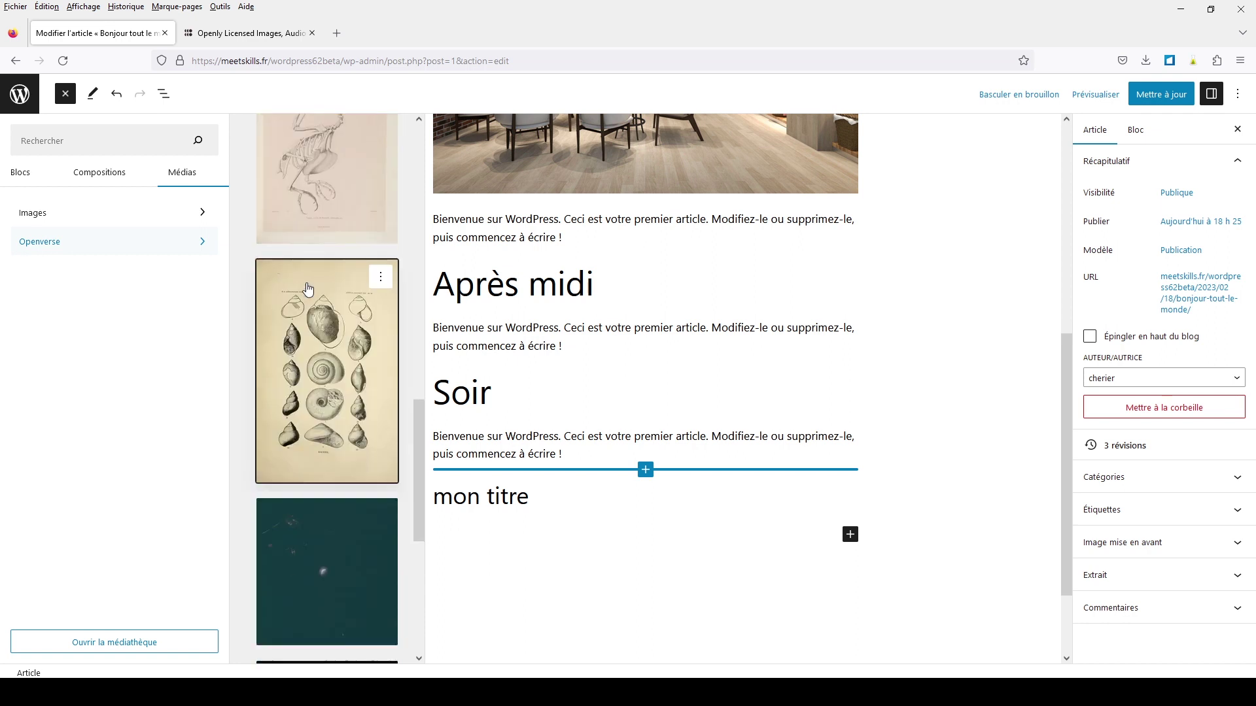
scroll(307, 288, "up", 10)
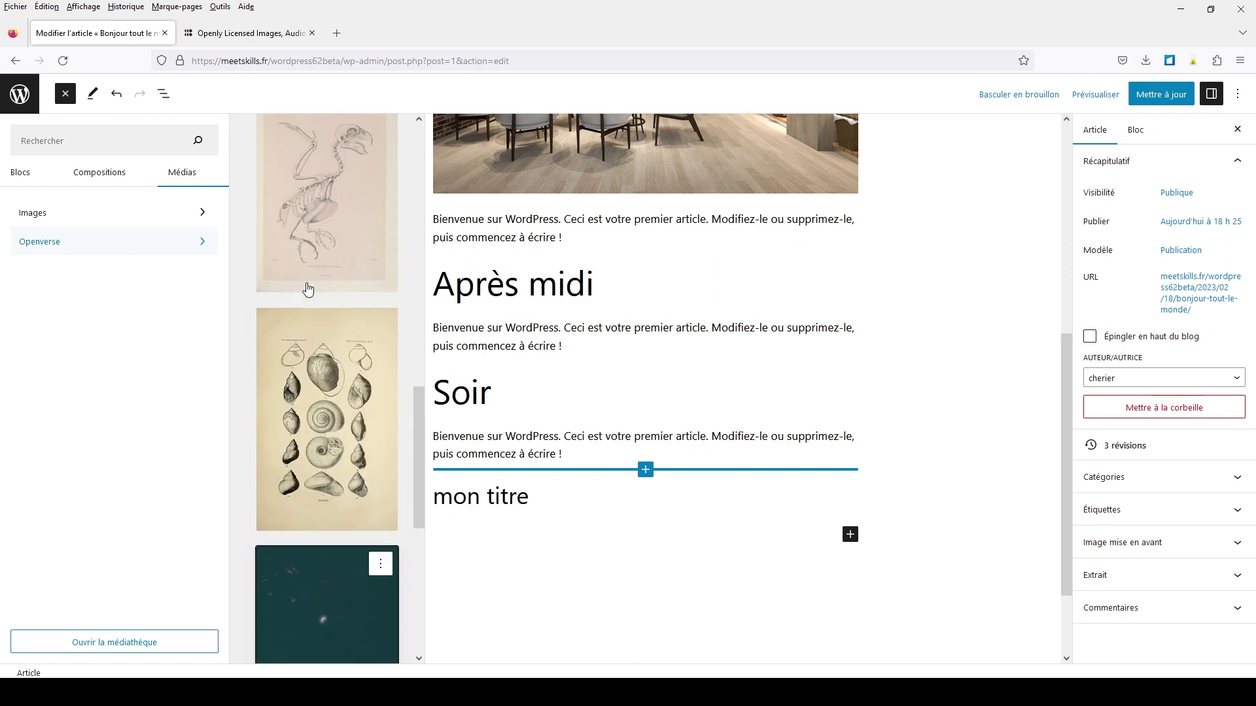
scroll(307, 289, "down", 10)
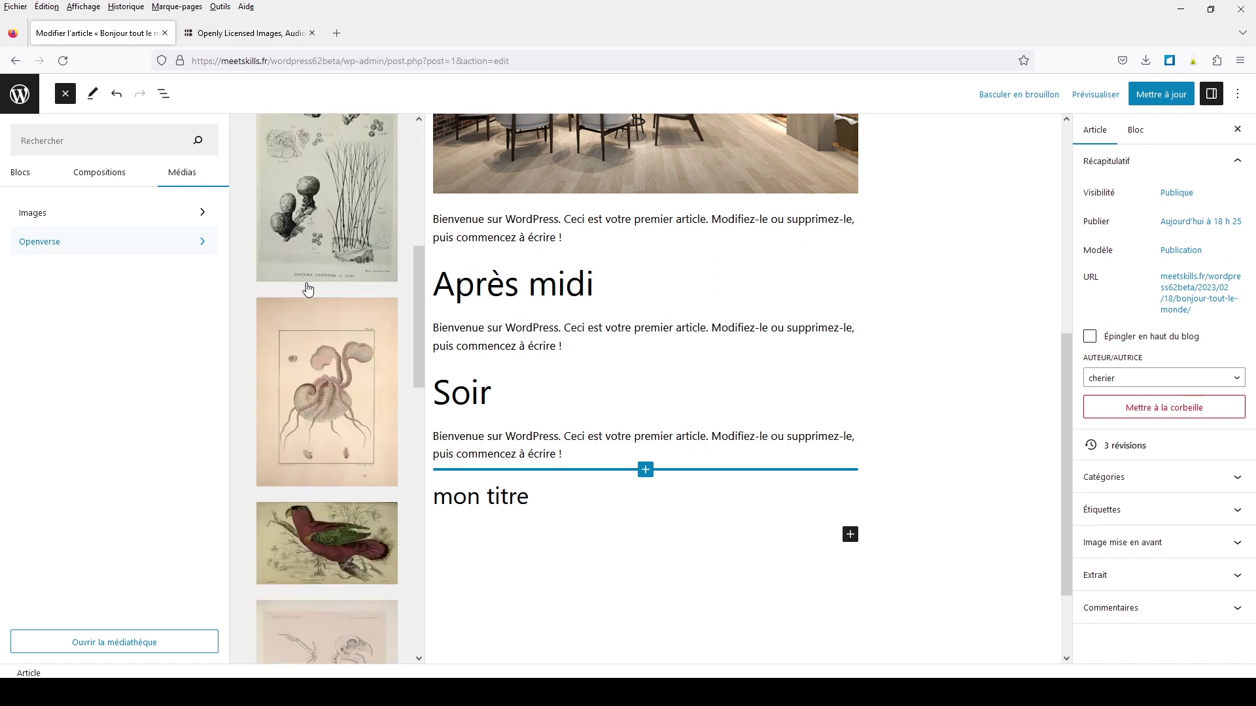
scroll(307, 289, "up", 10)
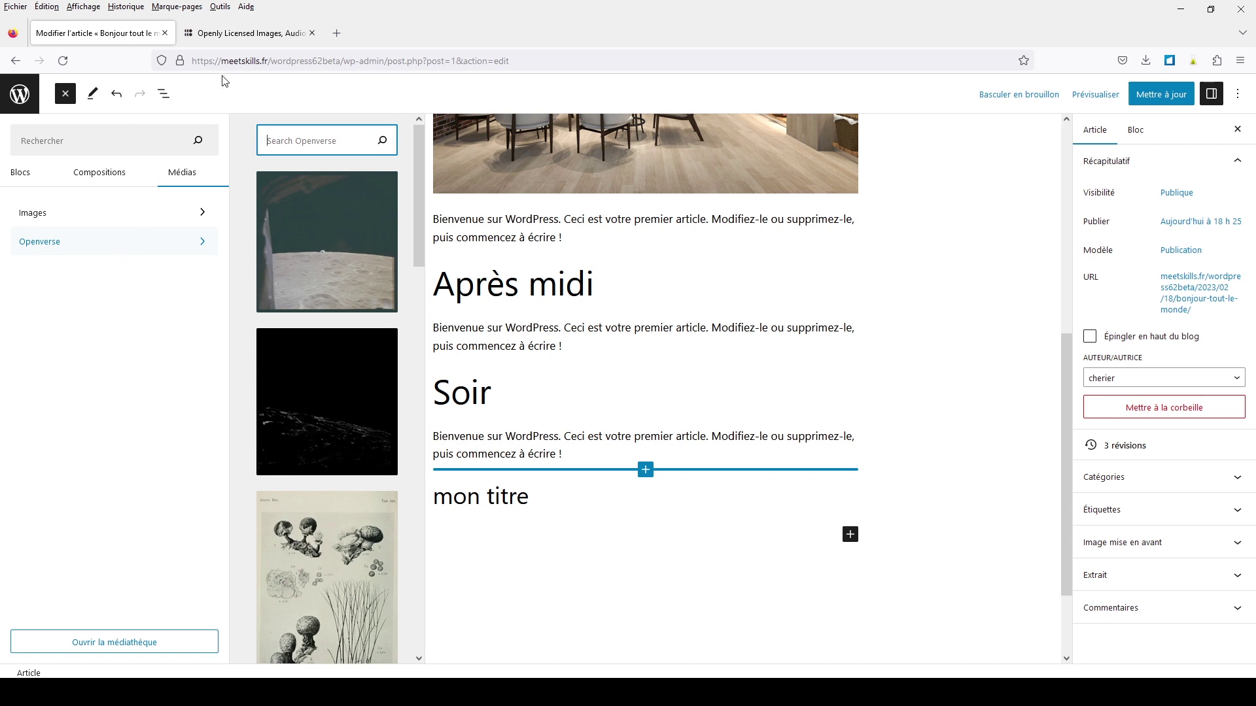
Switch to the Openverse website, examine its searchable content types and return to the article editor
left_click(239, 33)
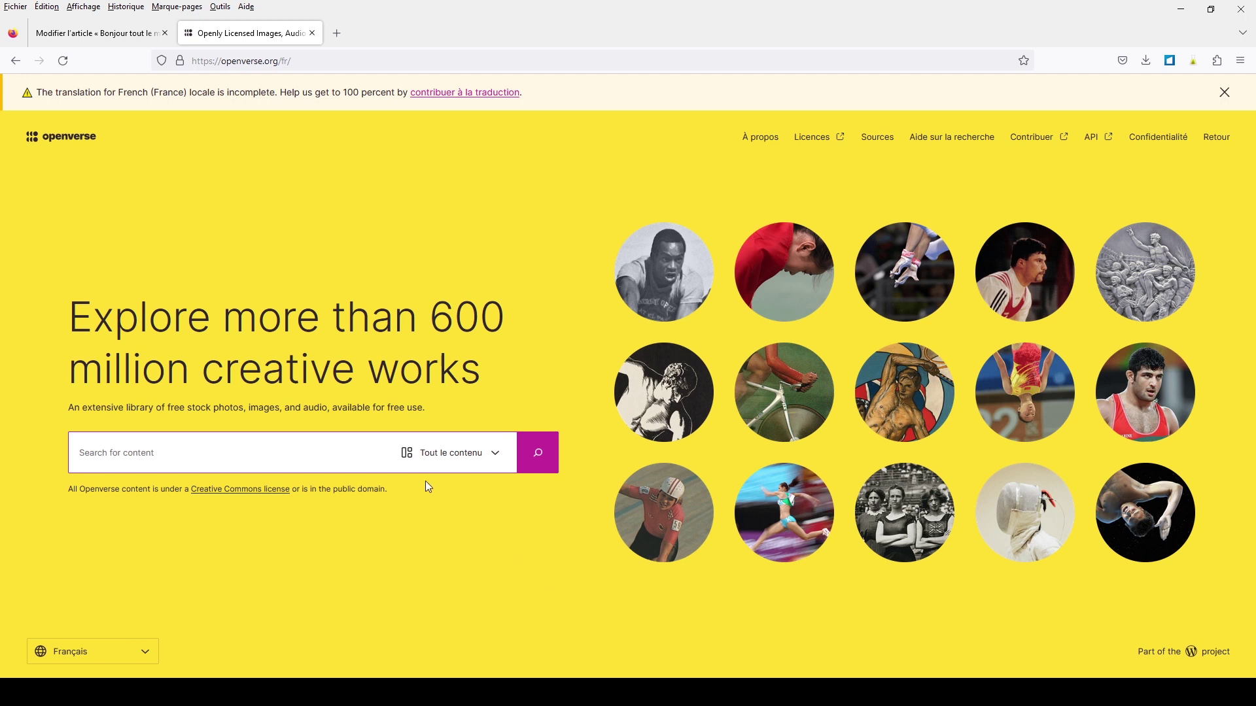
left_click(458, 454)
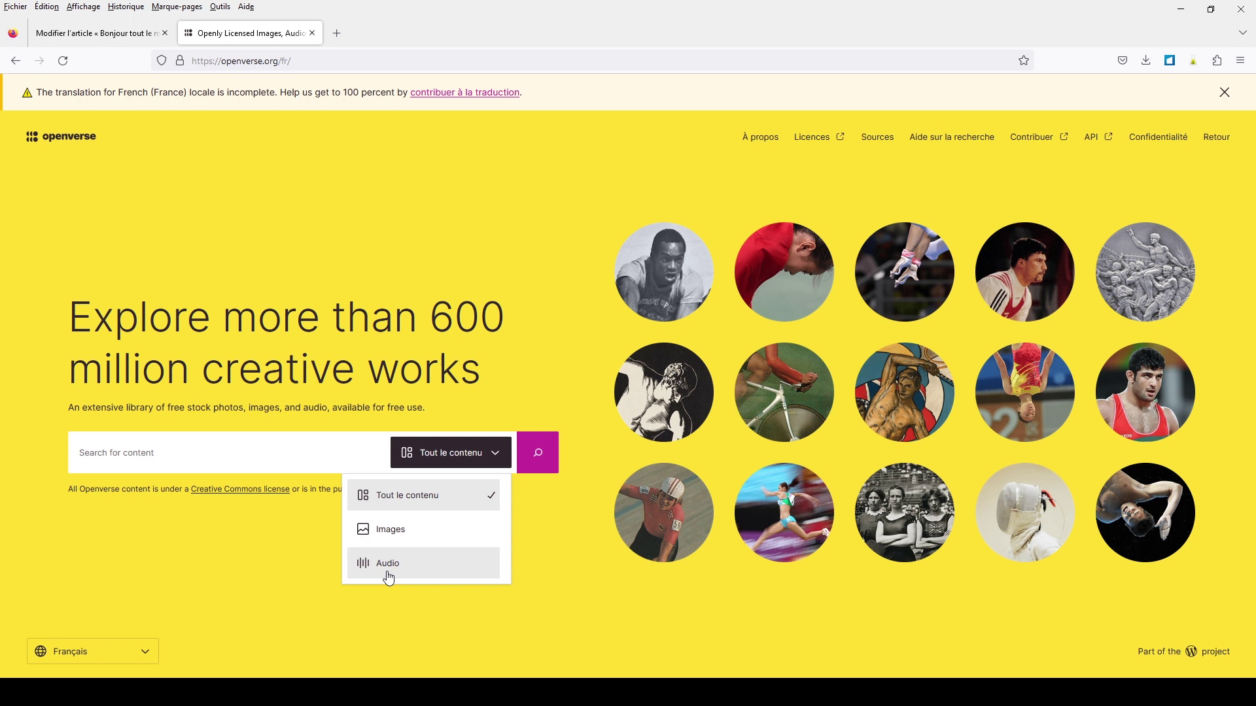
left_click(98, 32)
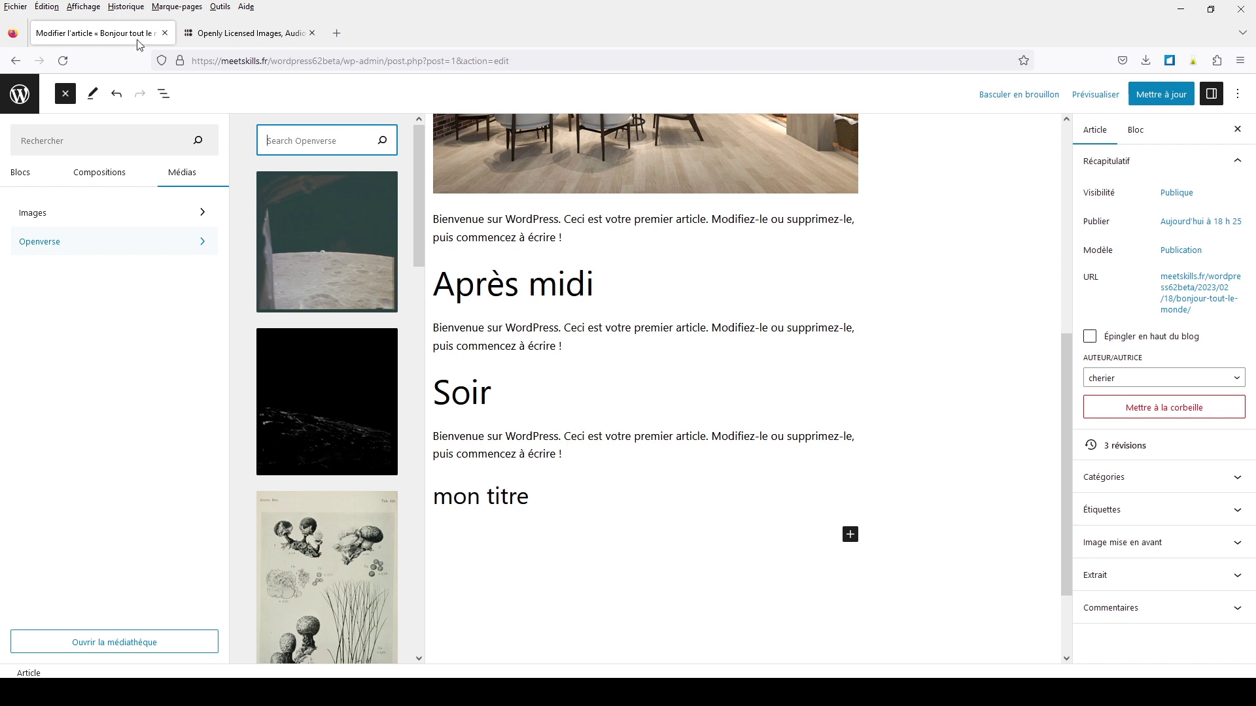
left_click(263, 34)
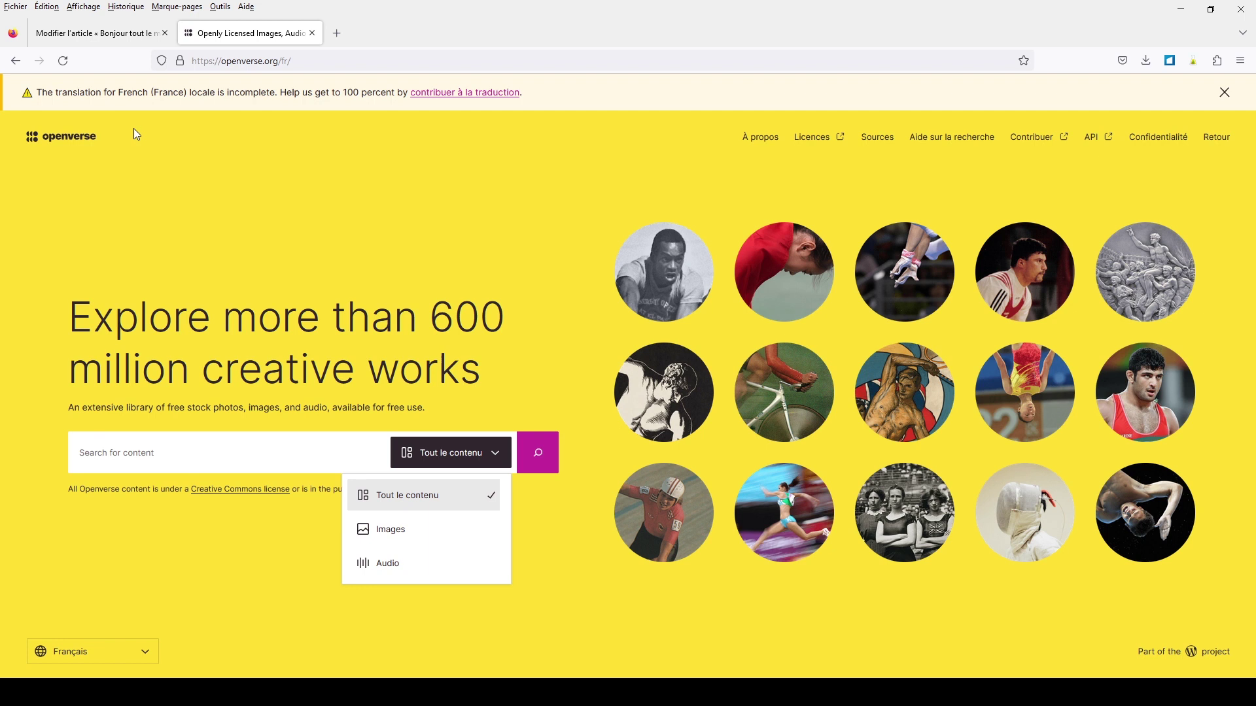
left_click(109, 36)
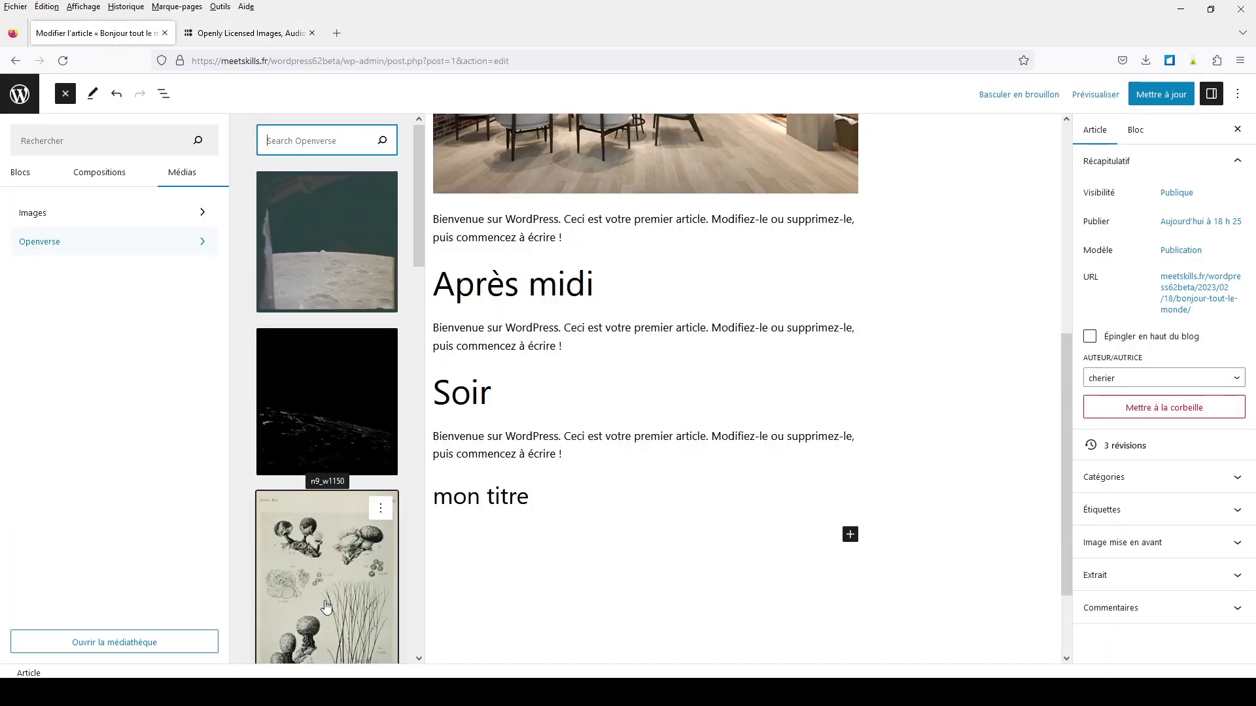
Search Openverse for "nature" and insert the blue underwater image below the "mon titre" heading
mouse_move(458, 364)
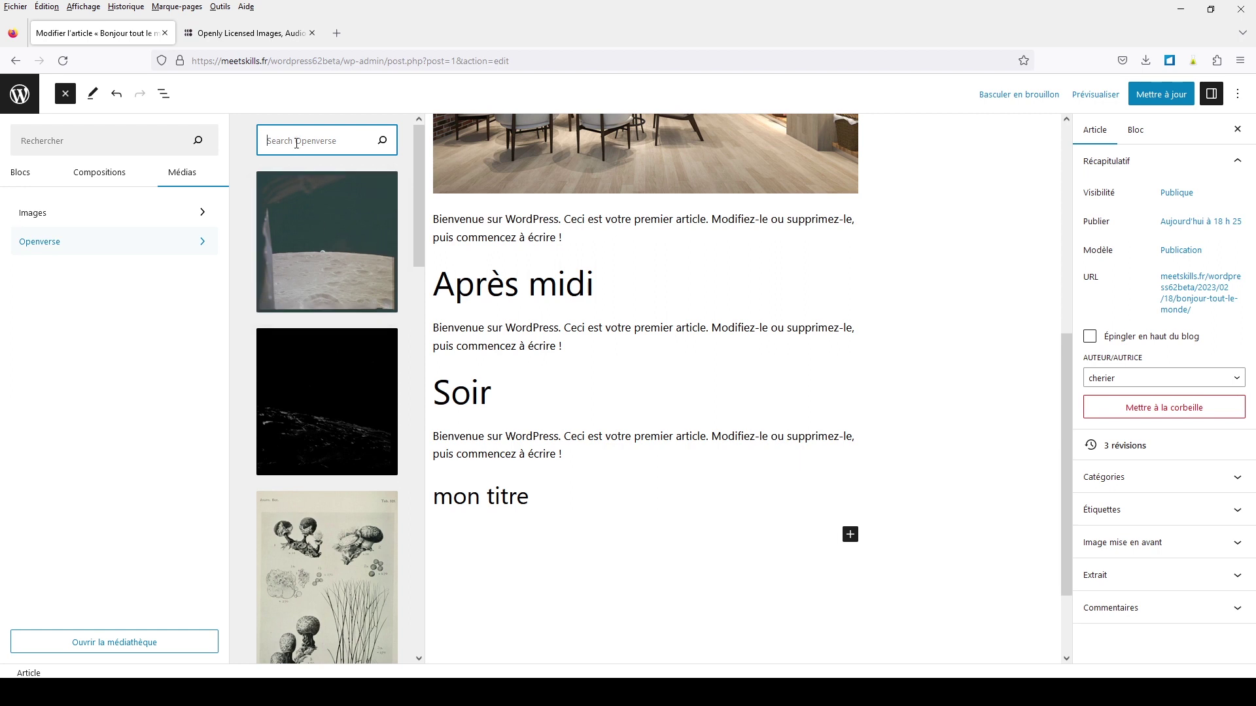
type("nature")
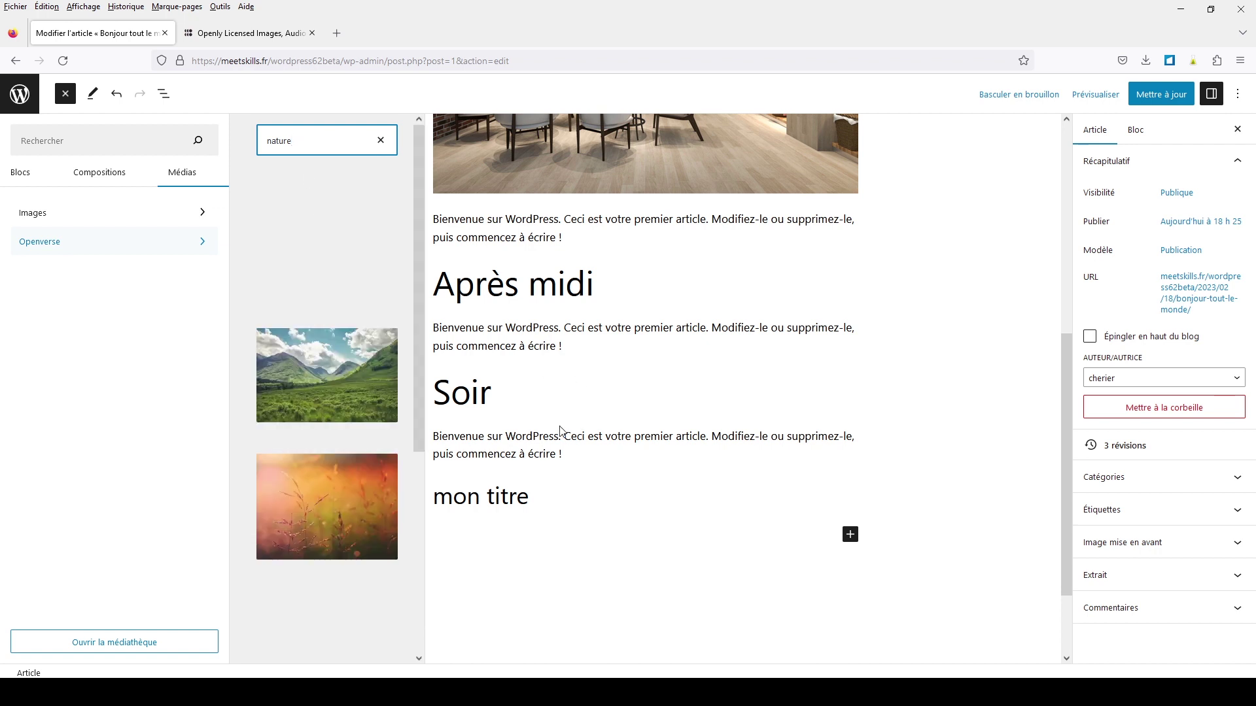
scroll(333, 533, "down", 2)
scroll(334, 533, "down", 20)
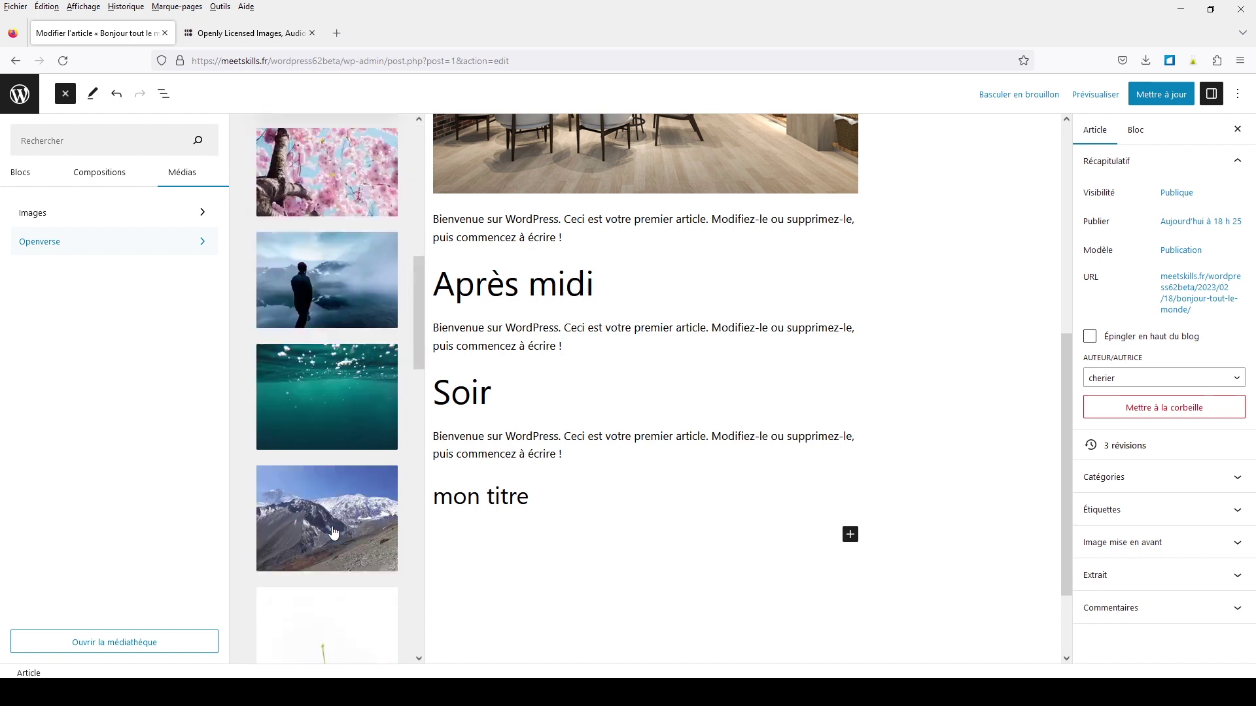
scroll(333, 534, "down", 5)
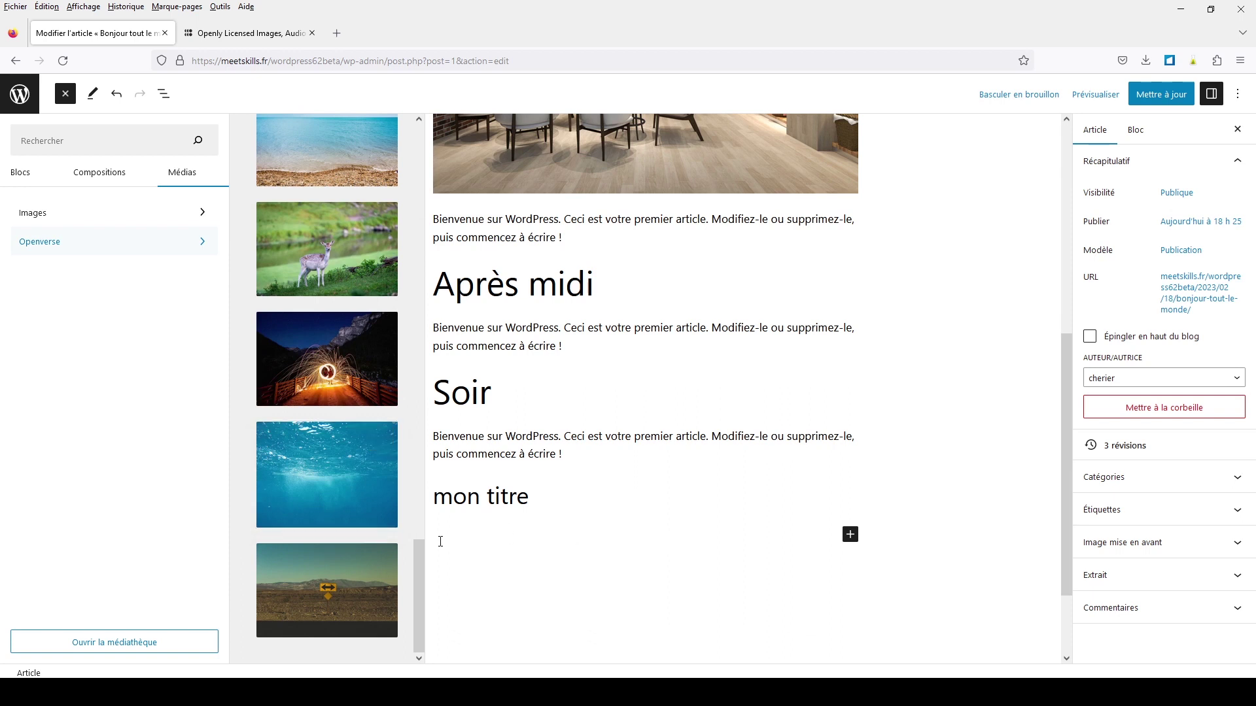
left_click(359, 498)
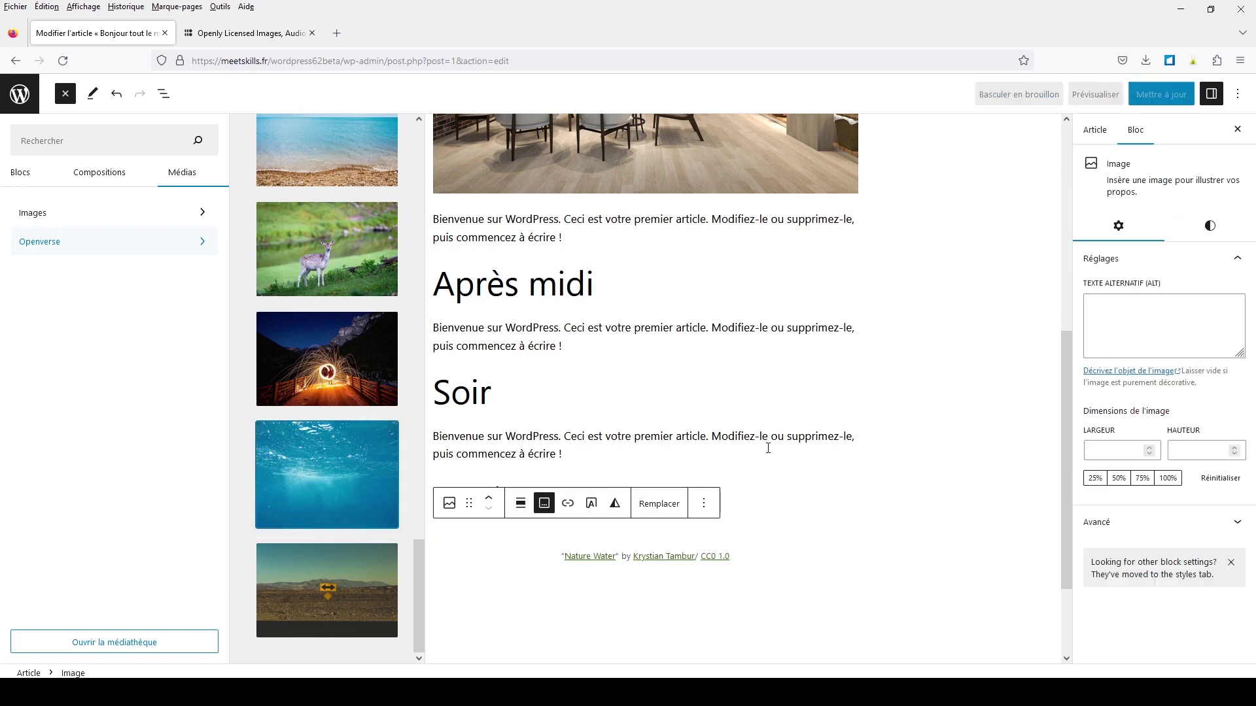
scroll(762, 451, "down", 6)
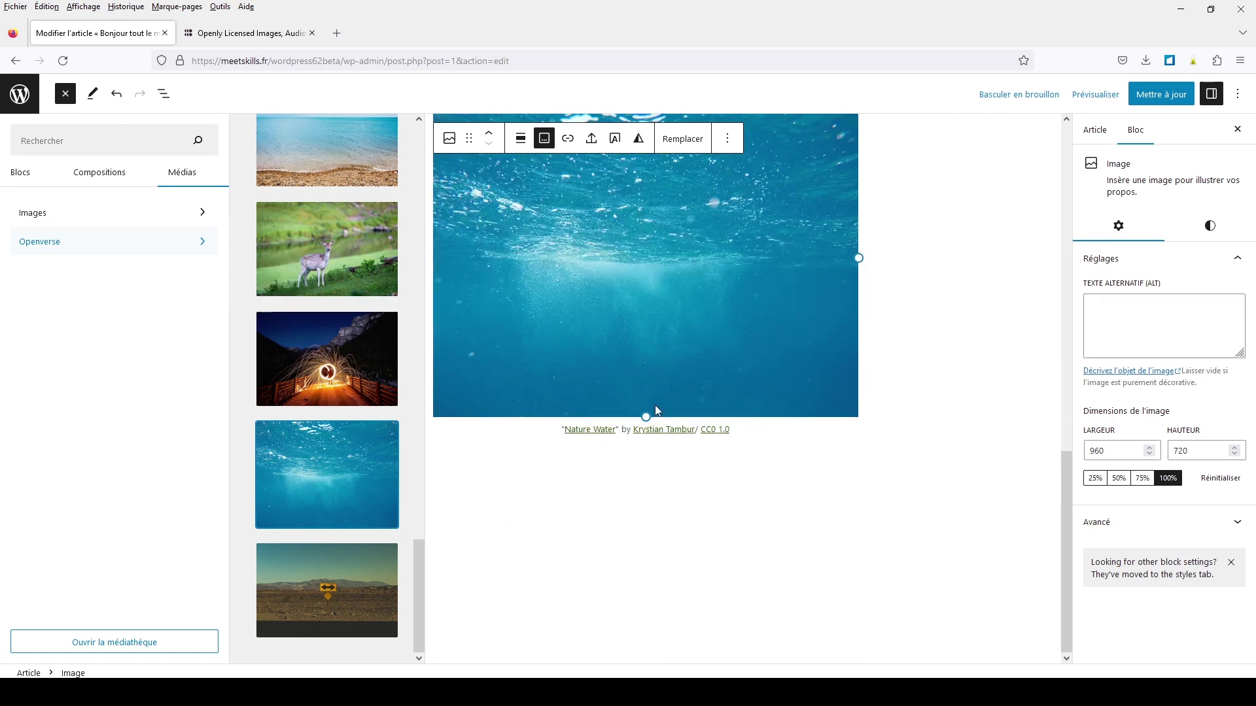
Open the CC0 1.0 licence link from the underwater image's caption, examine the Creative Commons page and return to the article editor
scroll(588, 504, "up", 1)
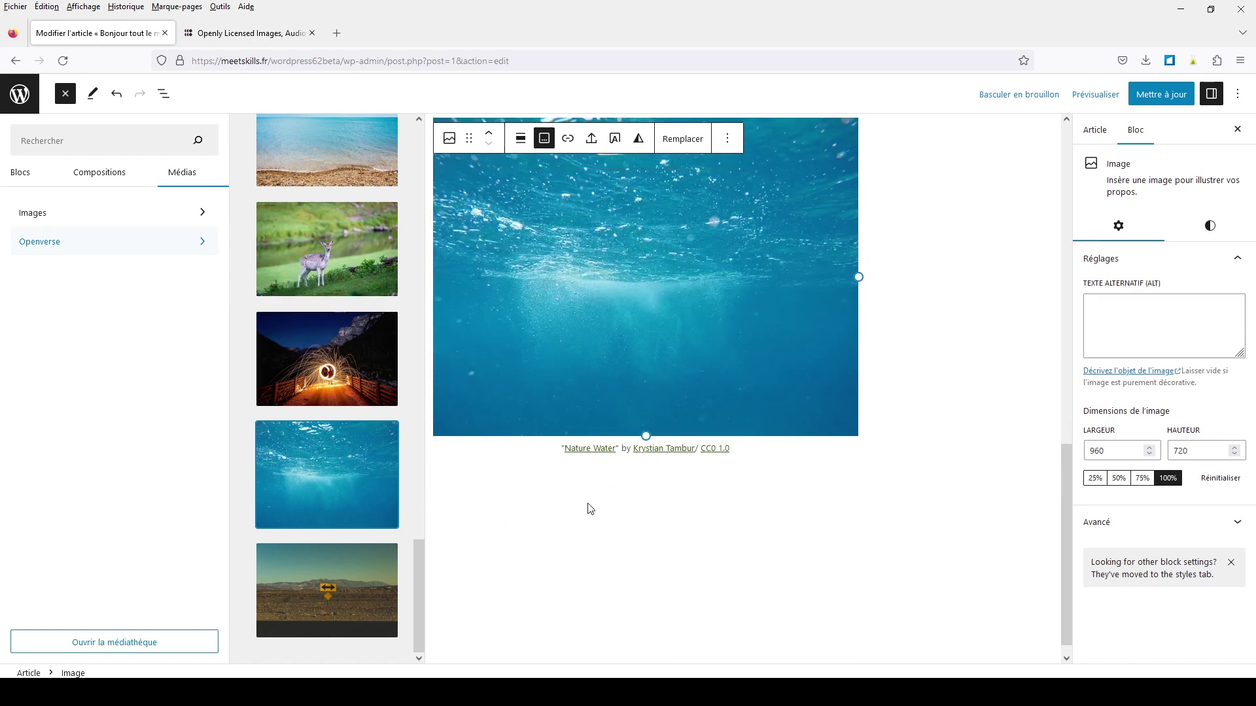
scroll(582, 507, "up", 2)
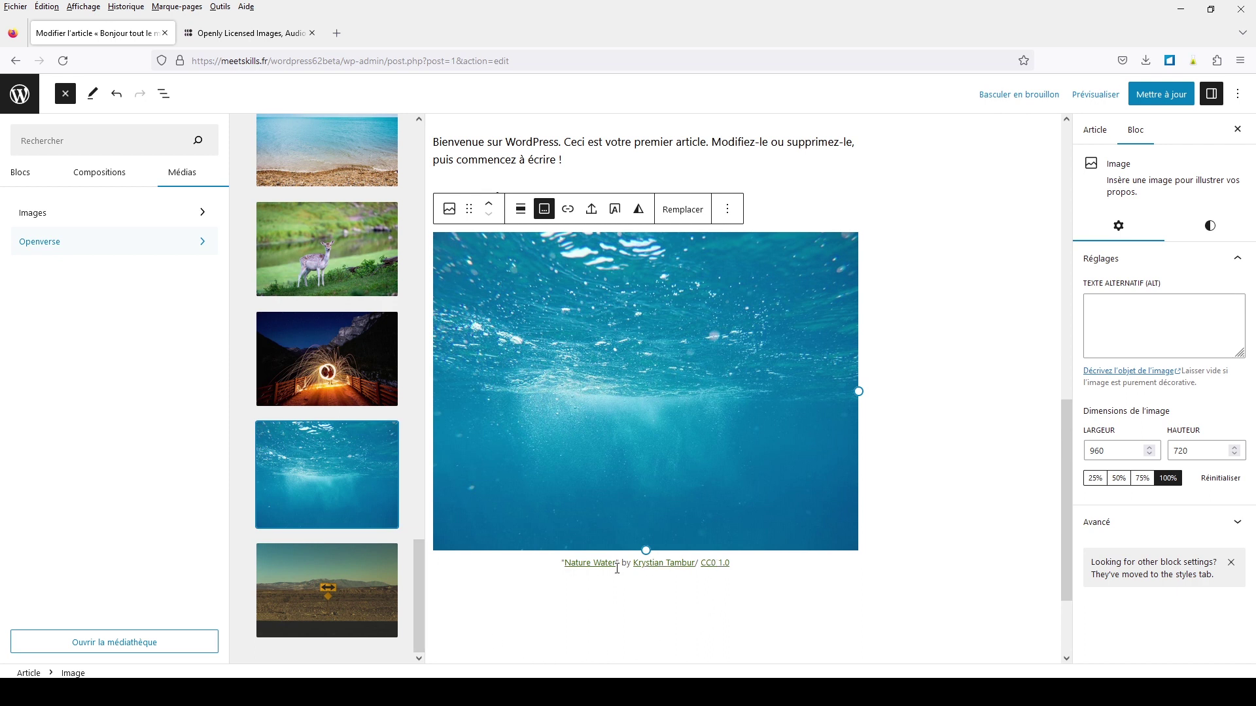
left_click(714, 568)
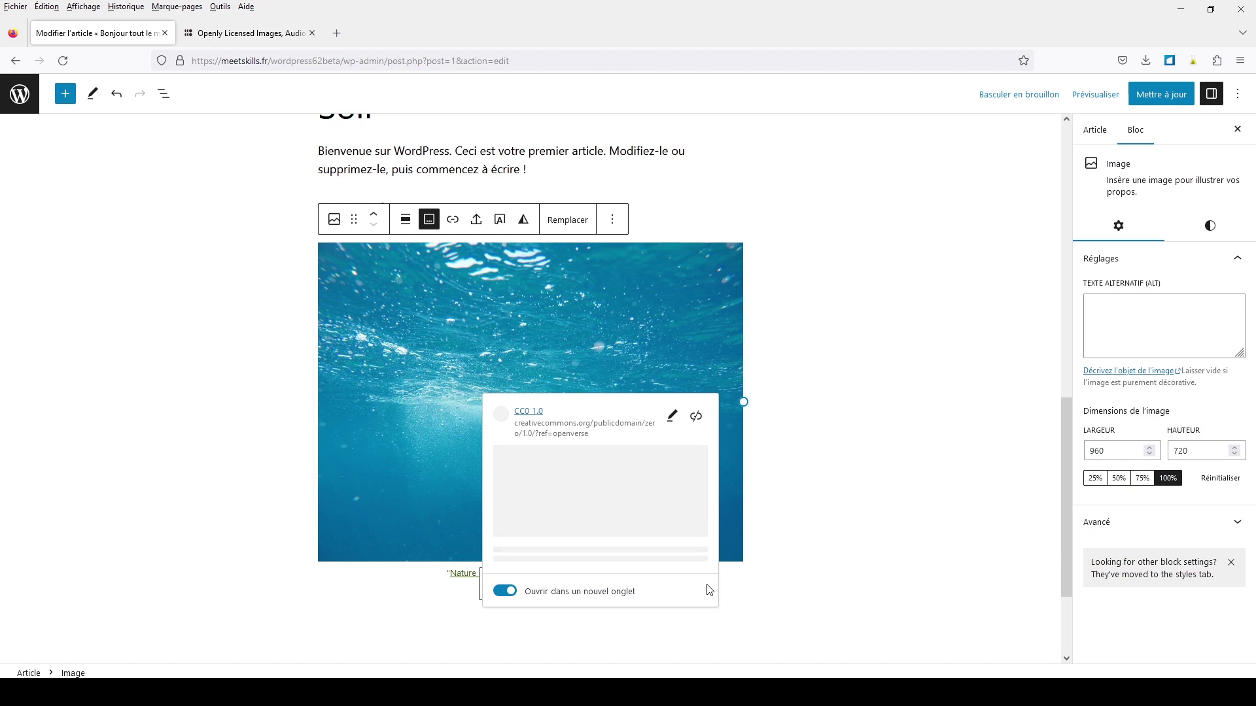
left_click(749, 627)
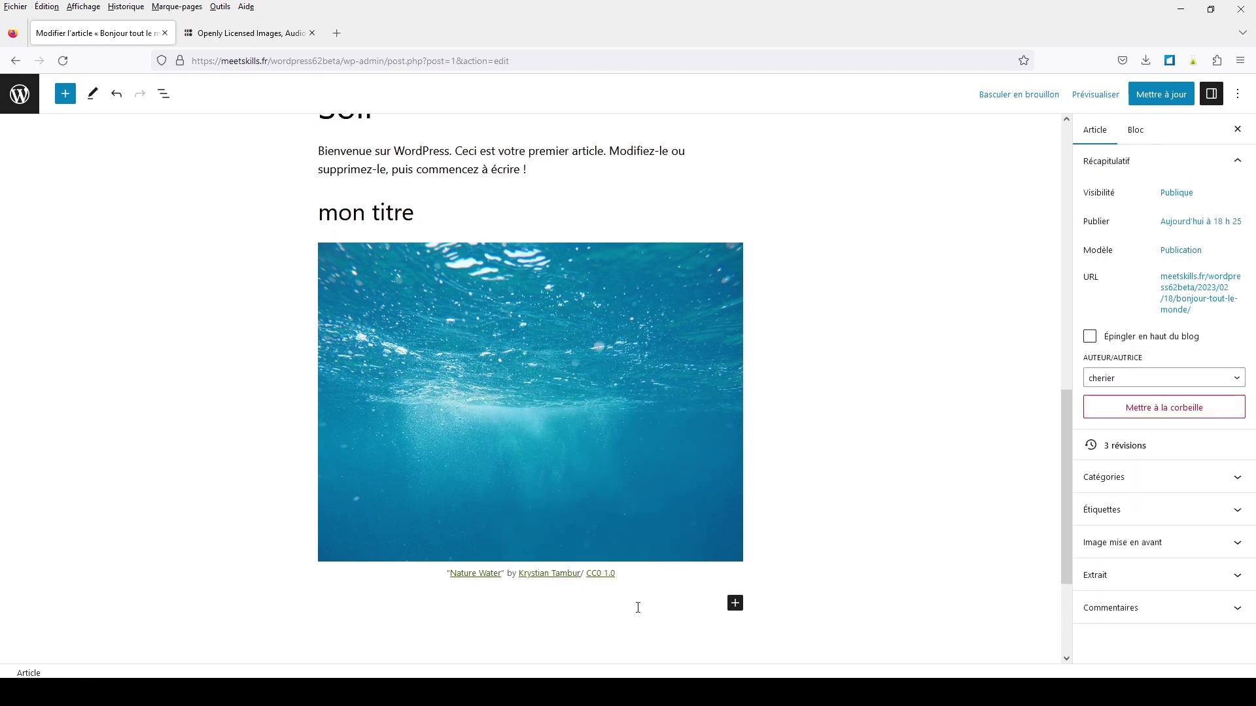
left_click(607, 575)
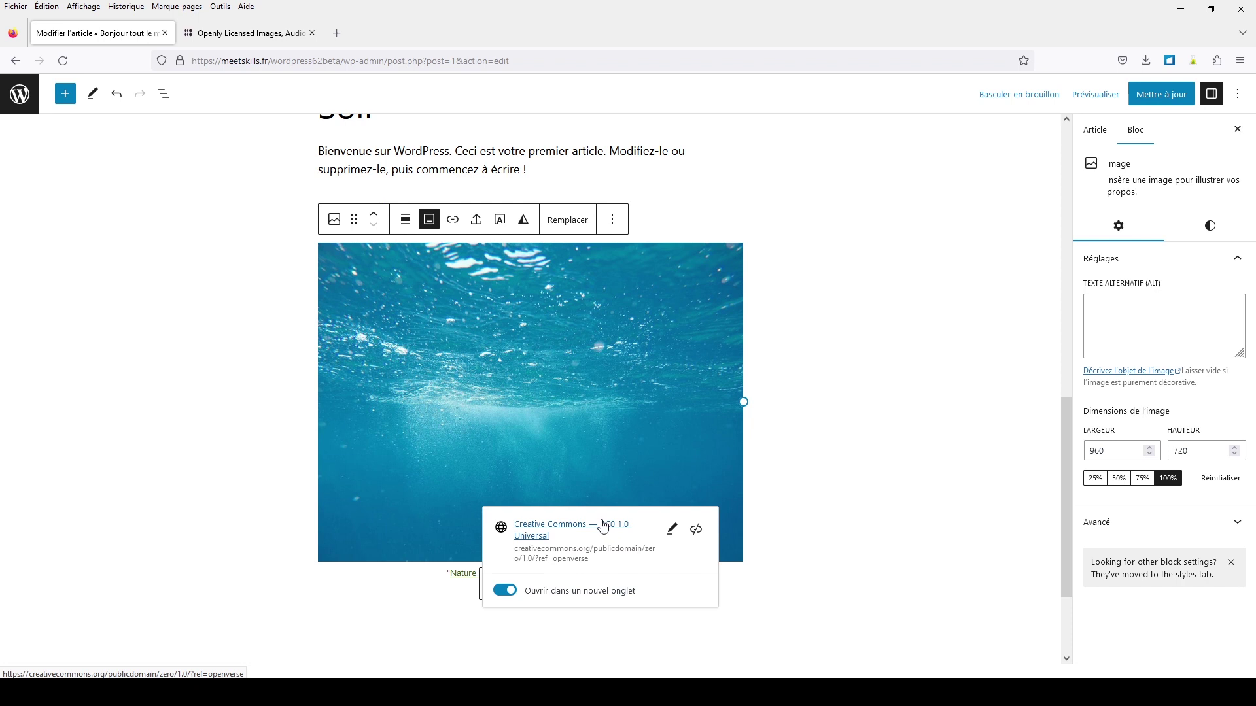
left_click(601, 525)
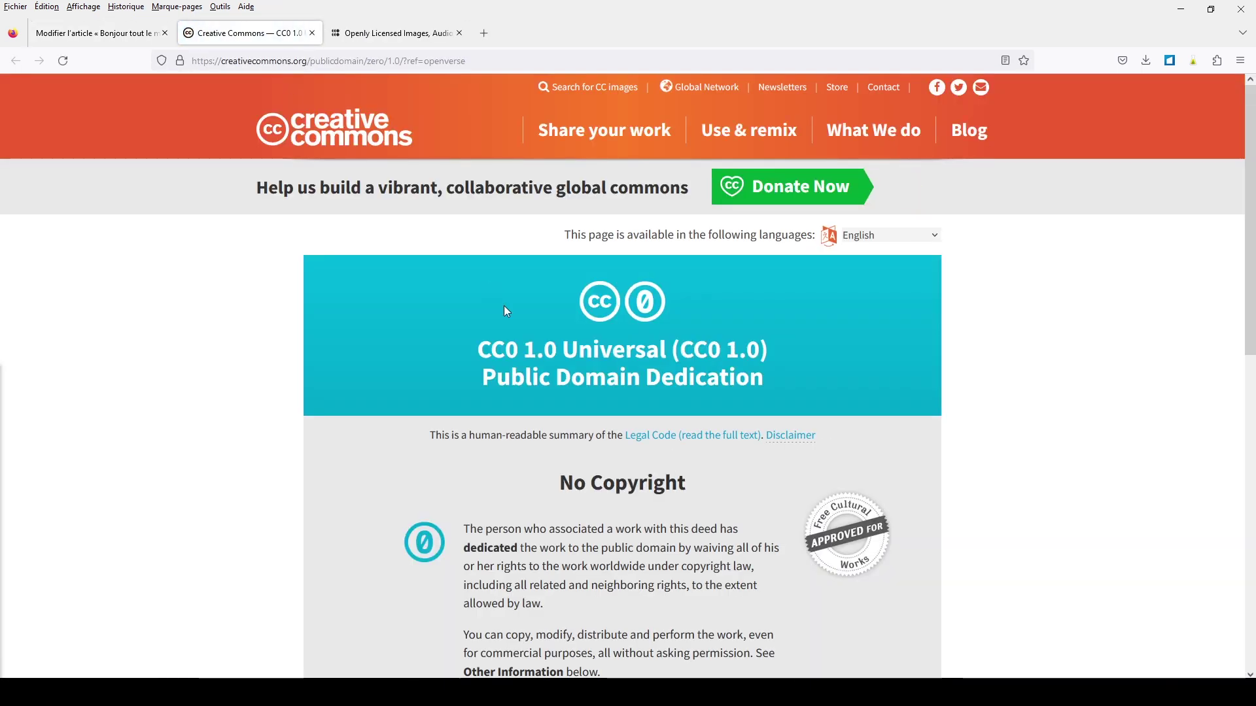
left_click(139, 34)
left_click(584, 647)
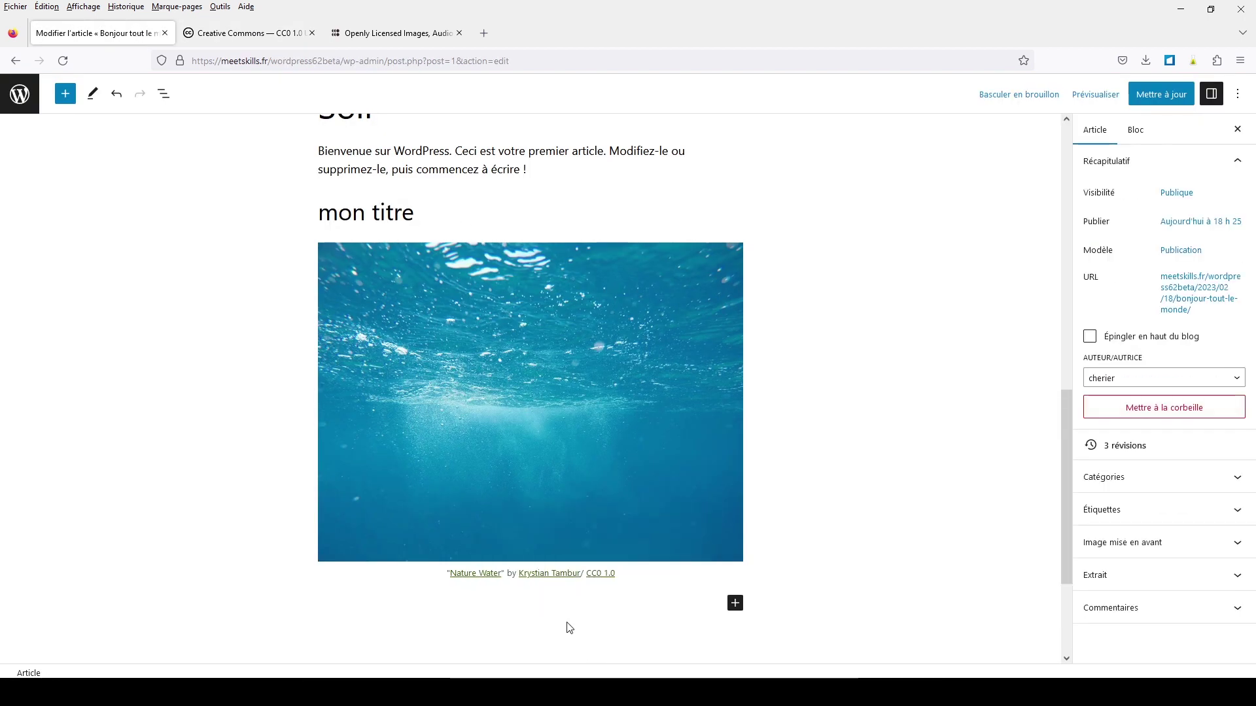
Open the photographer's StockSnap page from the image caption in a new tab, examine the photos and return to the article editor
left_click(546, 575)
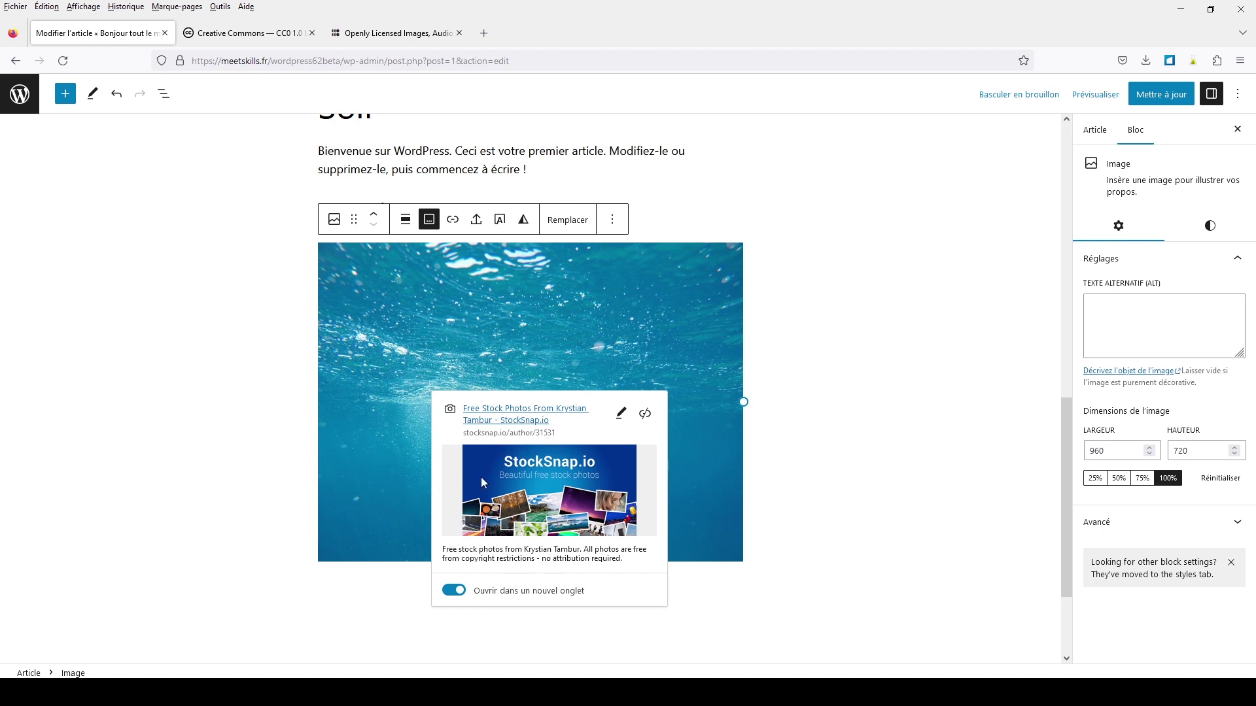
right_click(503, 418)
left_click(523, 429)
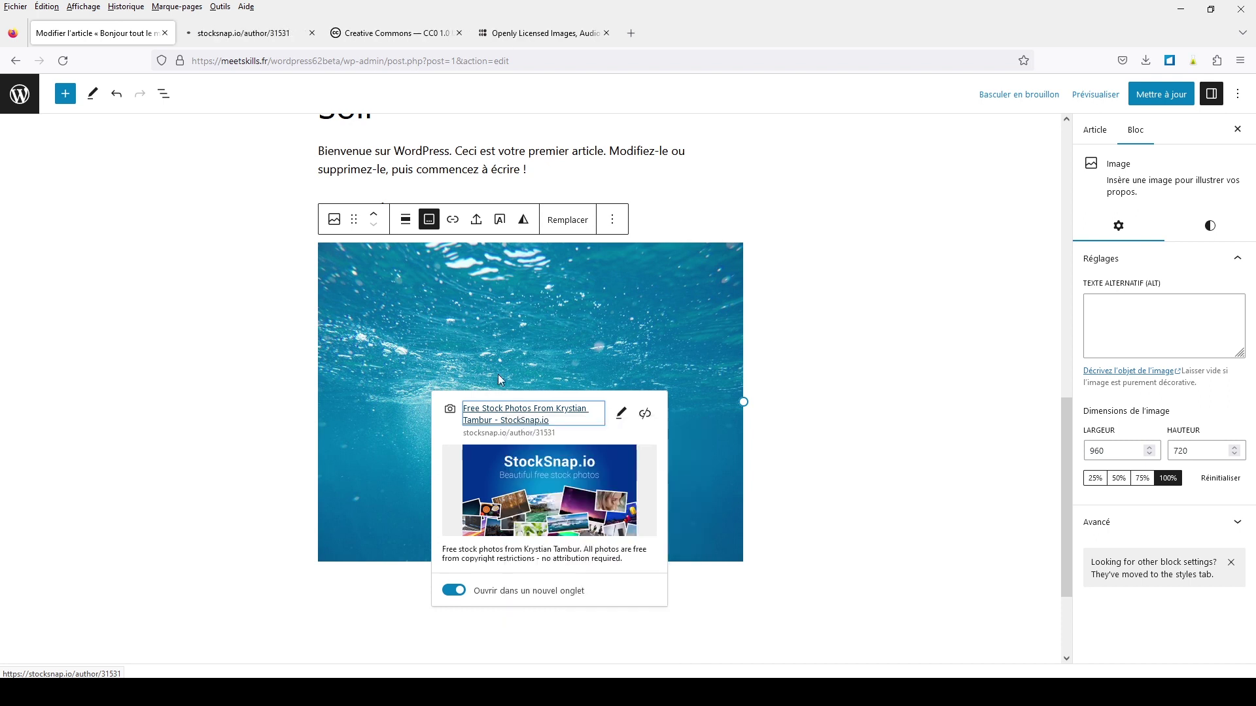
left_click(248, 33)
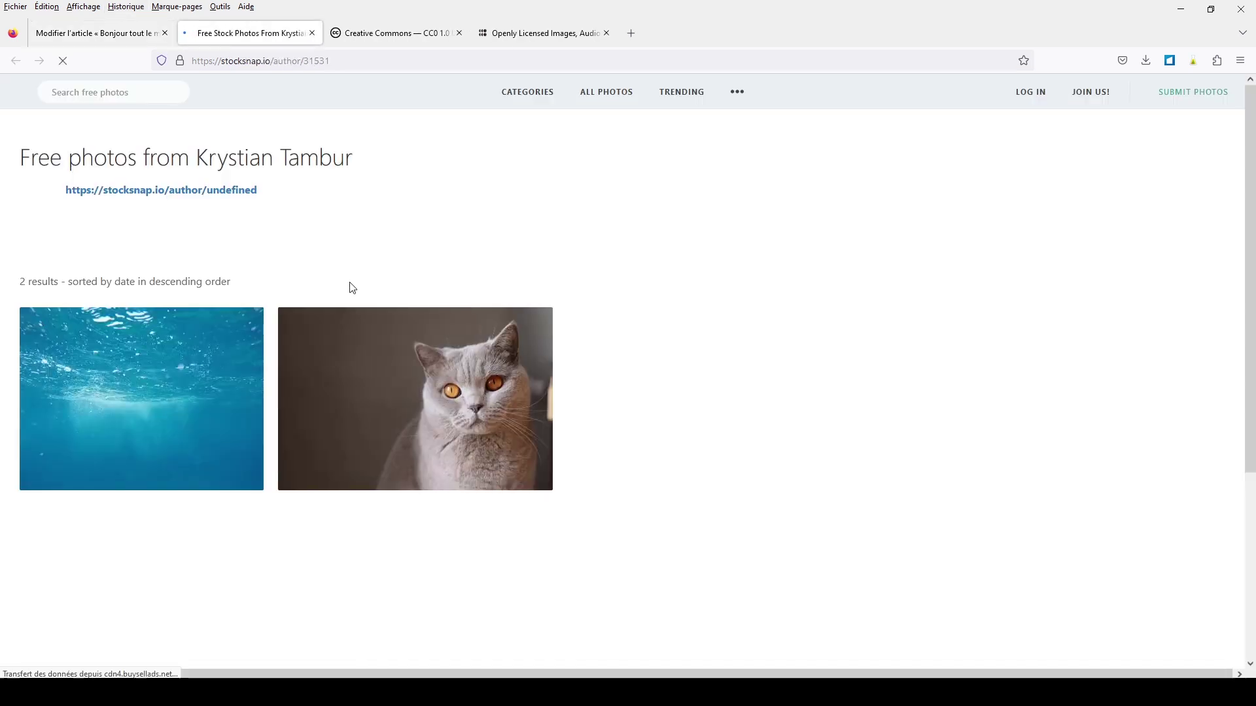
scroll(458, 272, "down", 4)
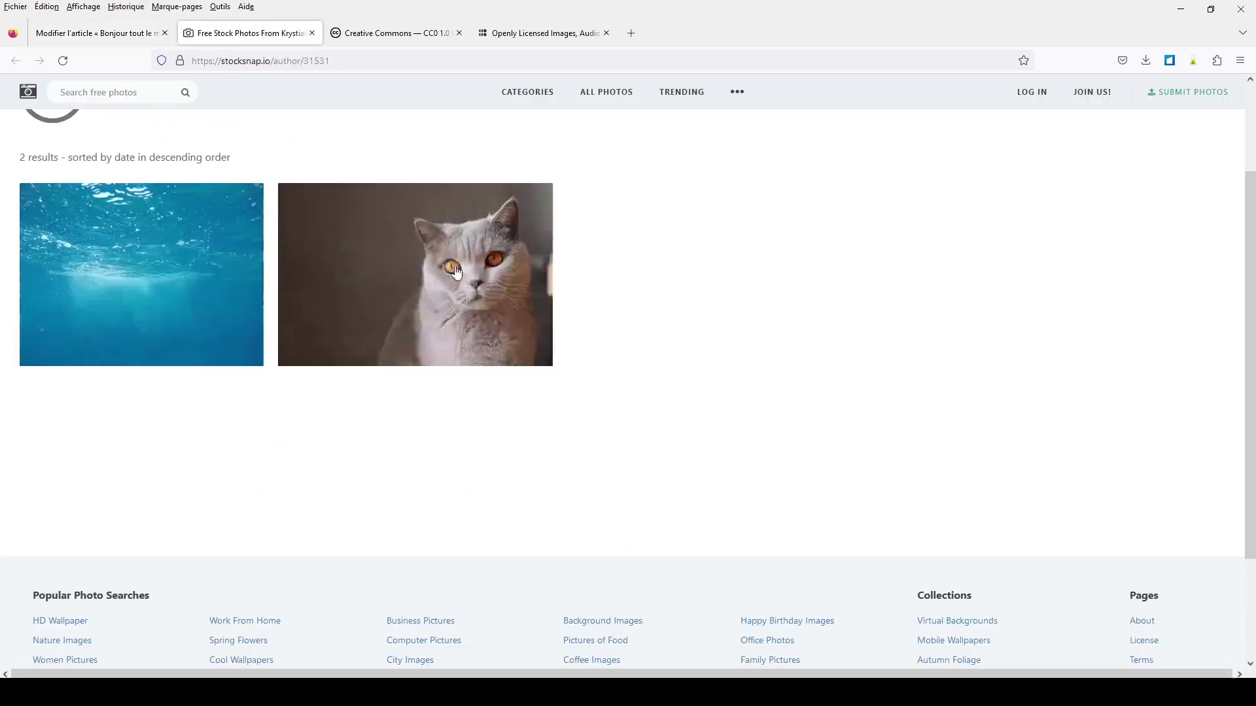
scroll(460, 269, "up", 4)
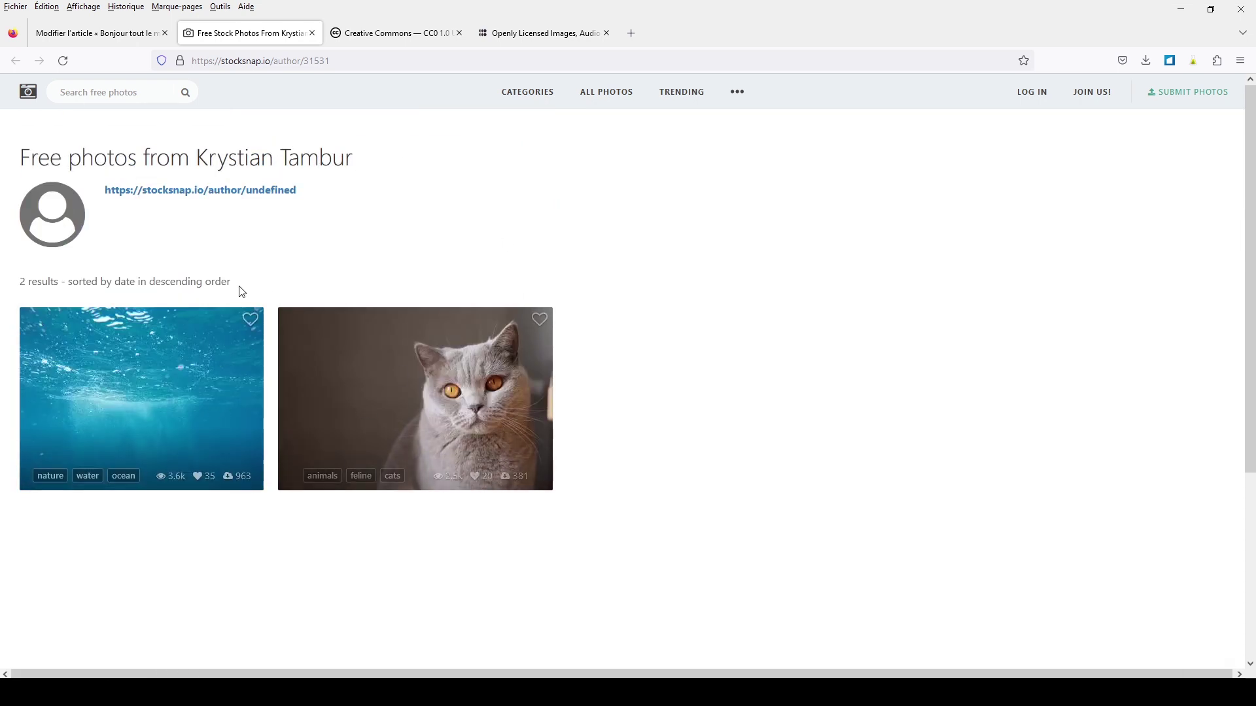
left_click(98, 34)
left_click(411, 620)
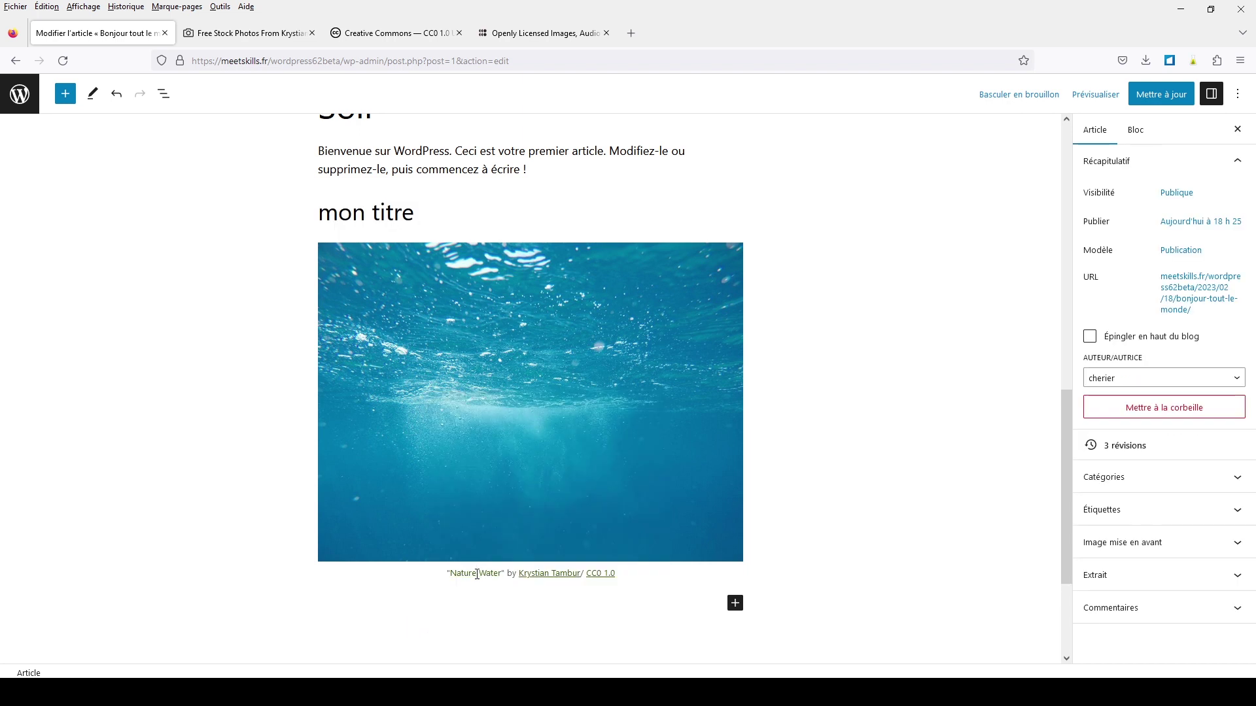
Update the article with the Openverse image and check the contents of the site's media library
left_click(623, 574)
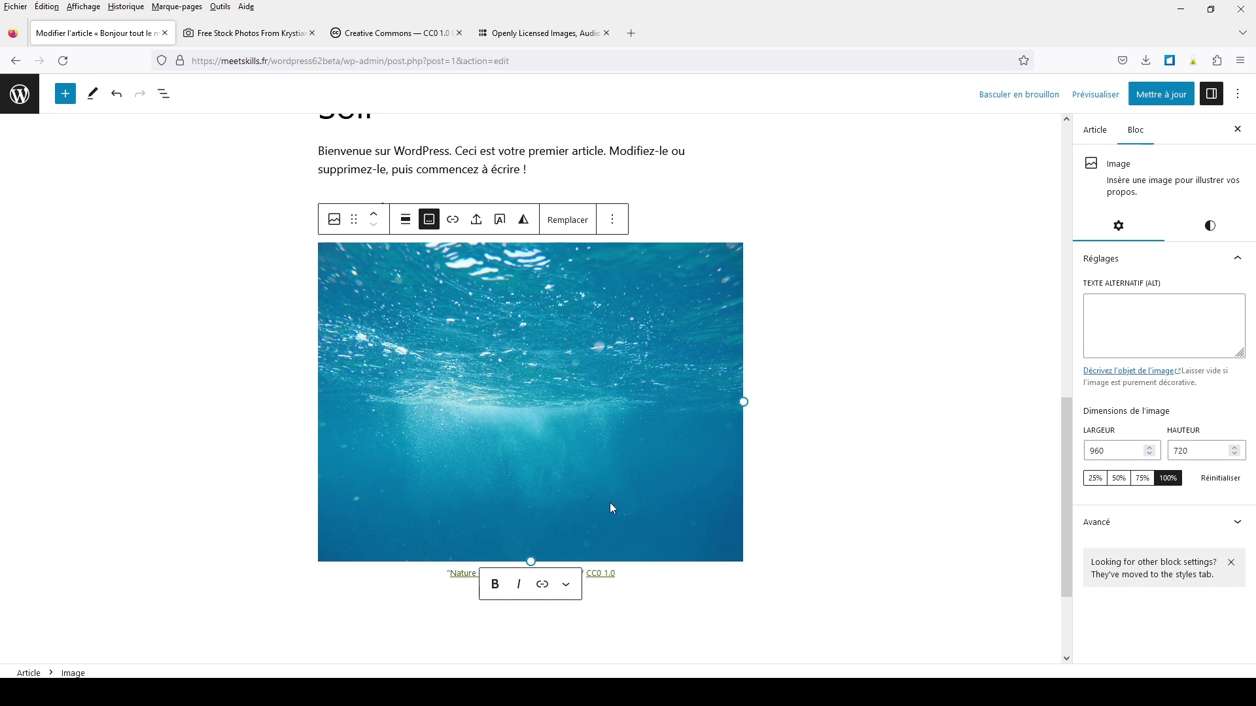
left_click(806, 562)
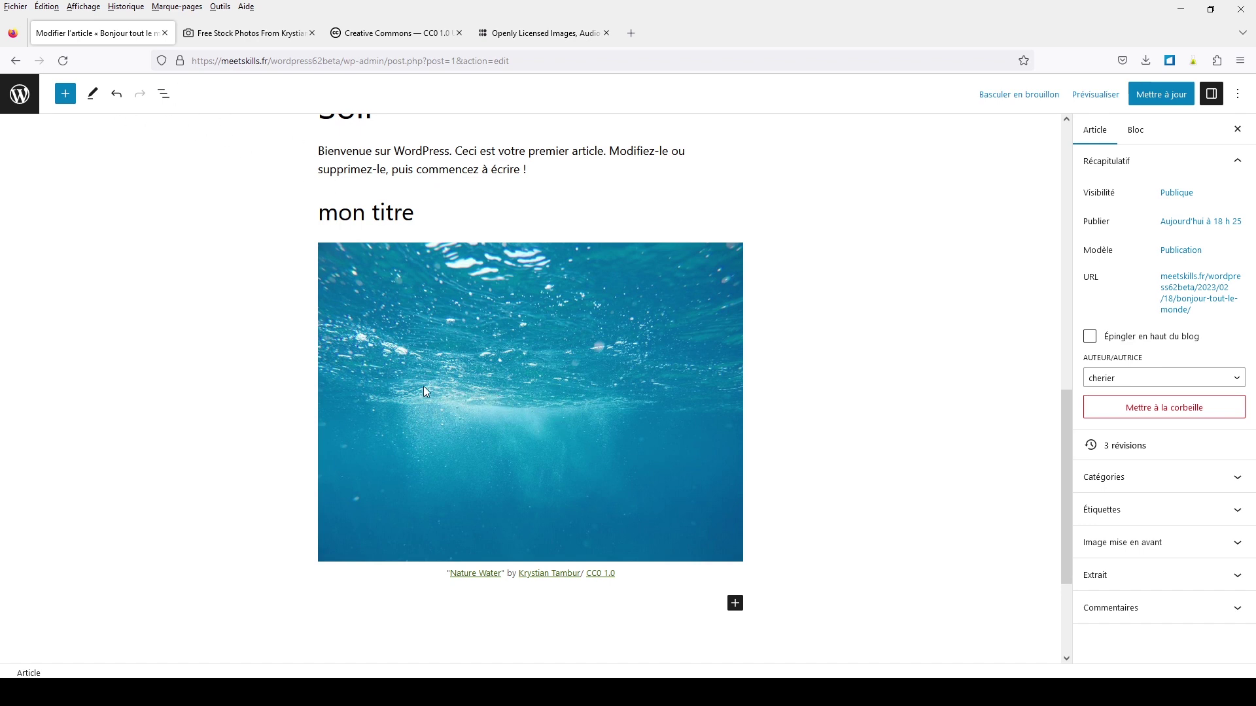
left_click(1152, 96)
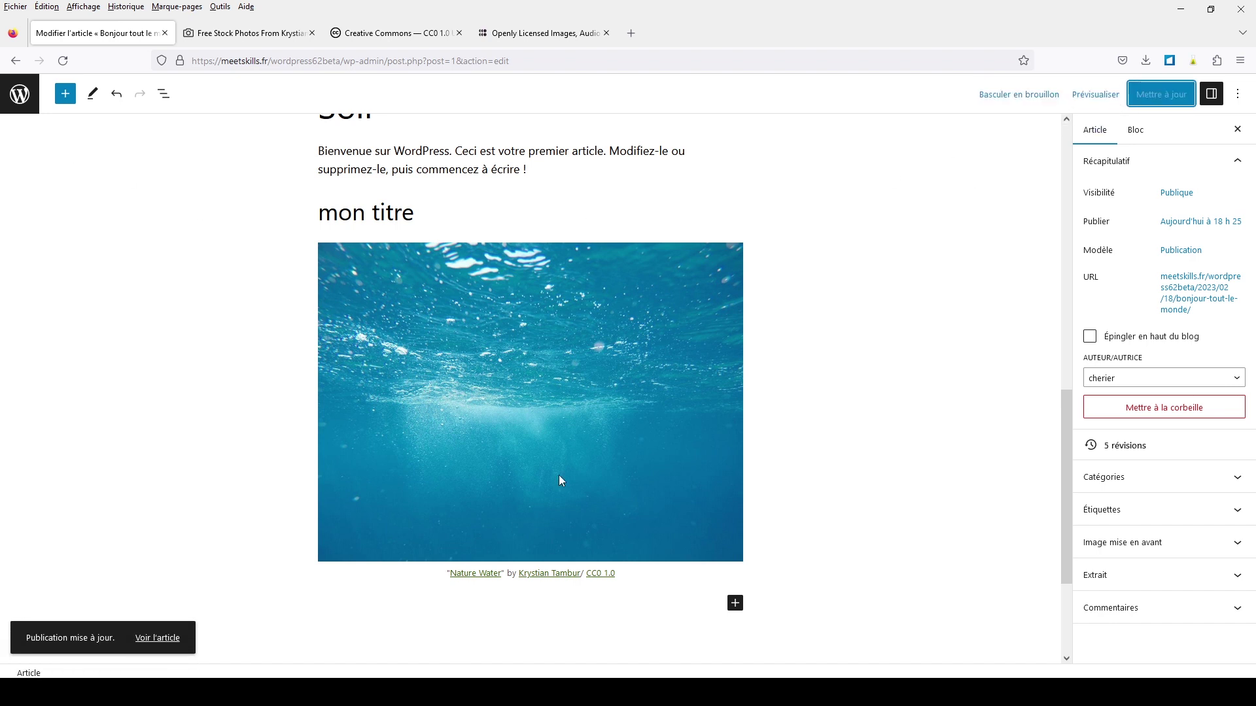
left_click(19, 98)
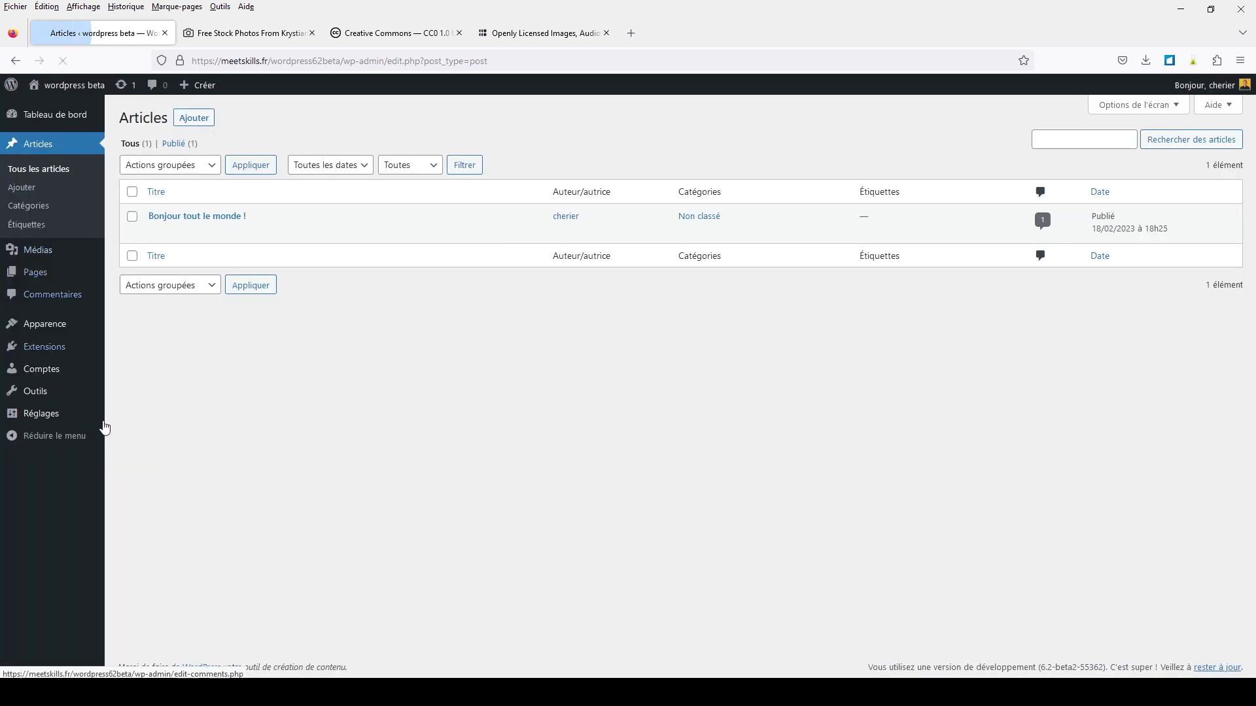
left_click(37, 251)
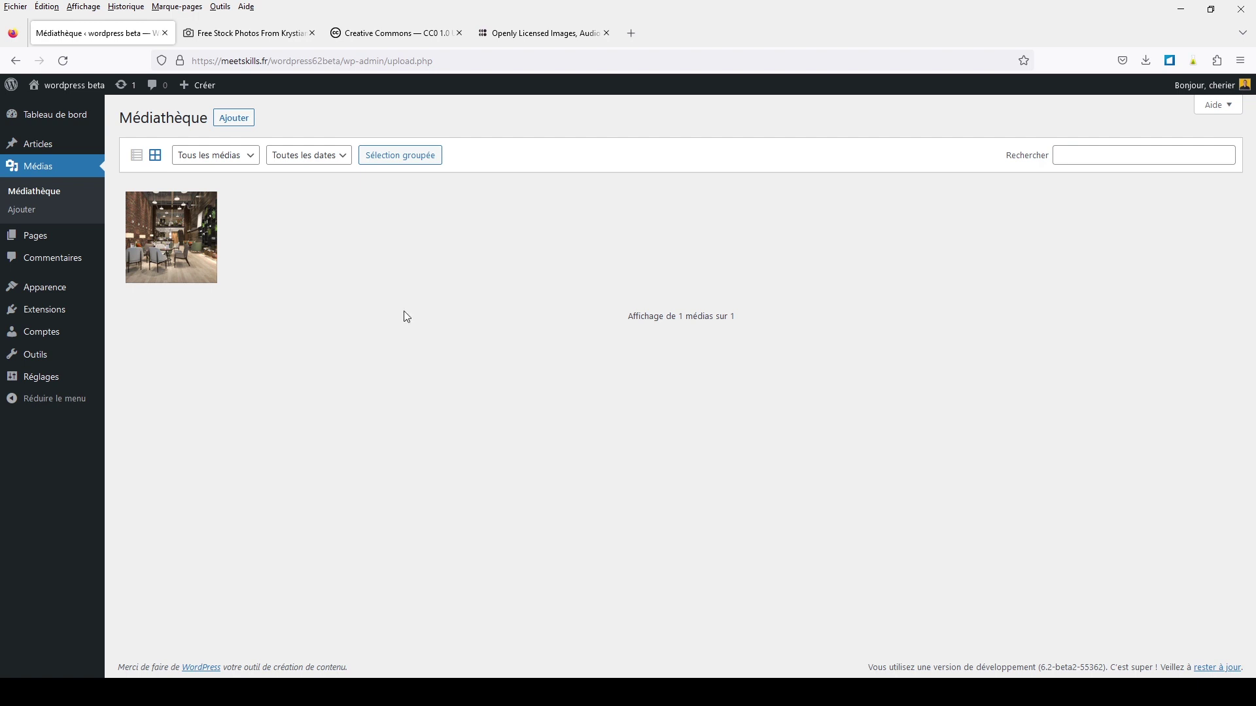
Reopen the "Bonjour tout le monde !" article and upload the external underwater image to the media library
left_click(37, 143)
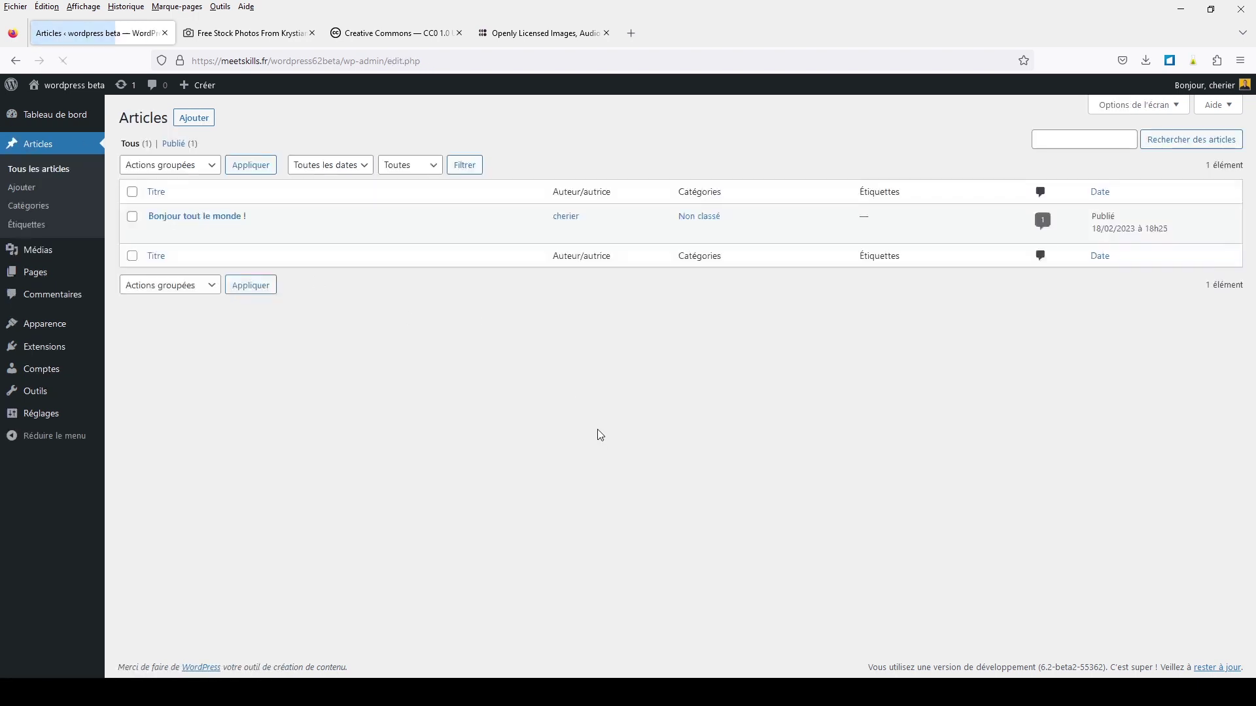
left_click(164, 231)
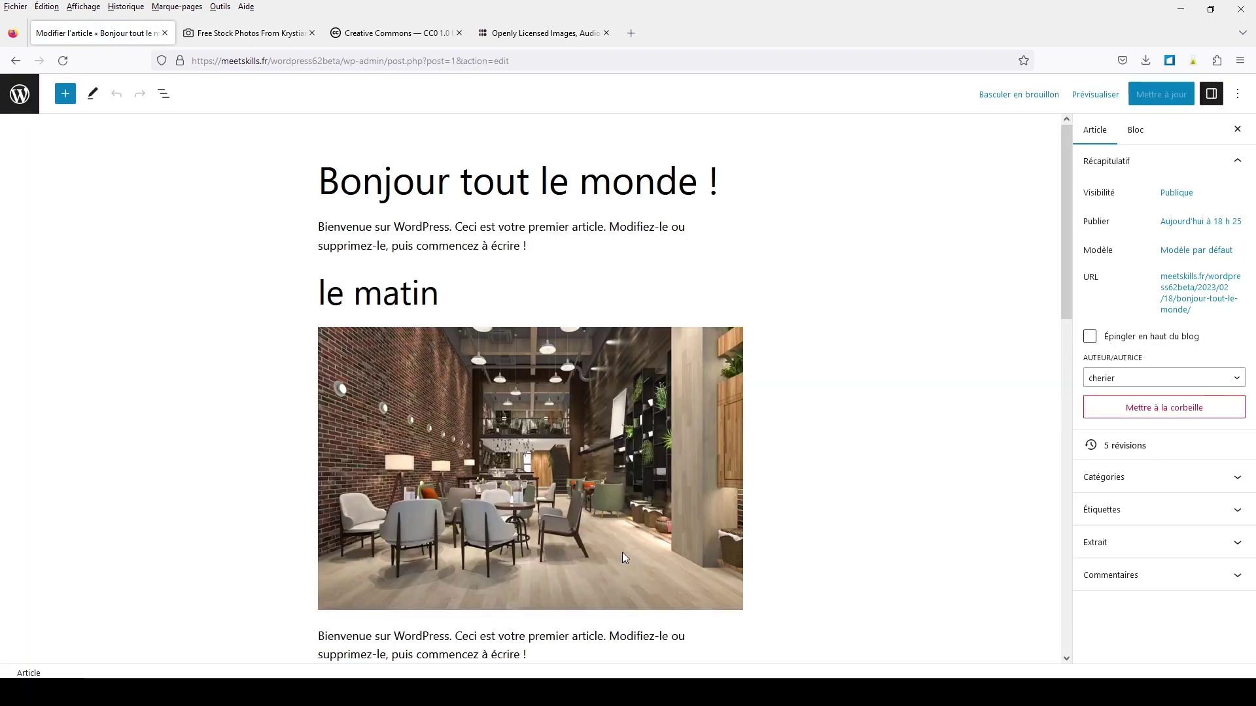
scroll(620, 553, "down", 10)
scroll(603, 567, "down", 5)
left_click(527, 340)
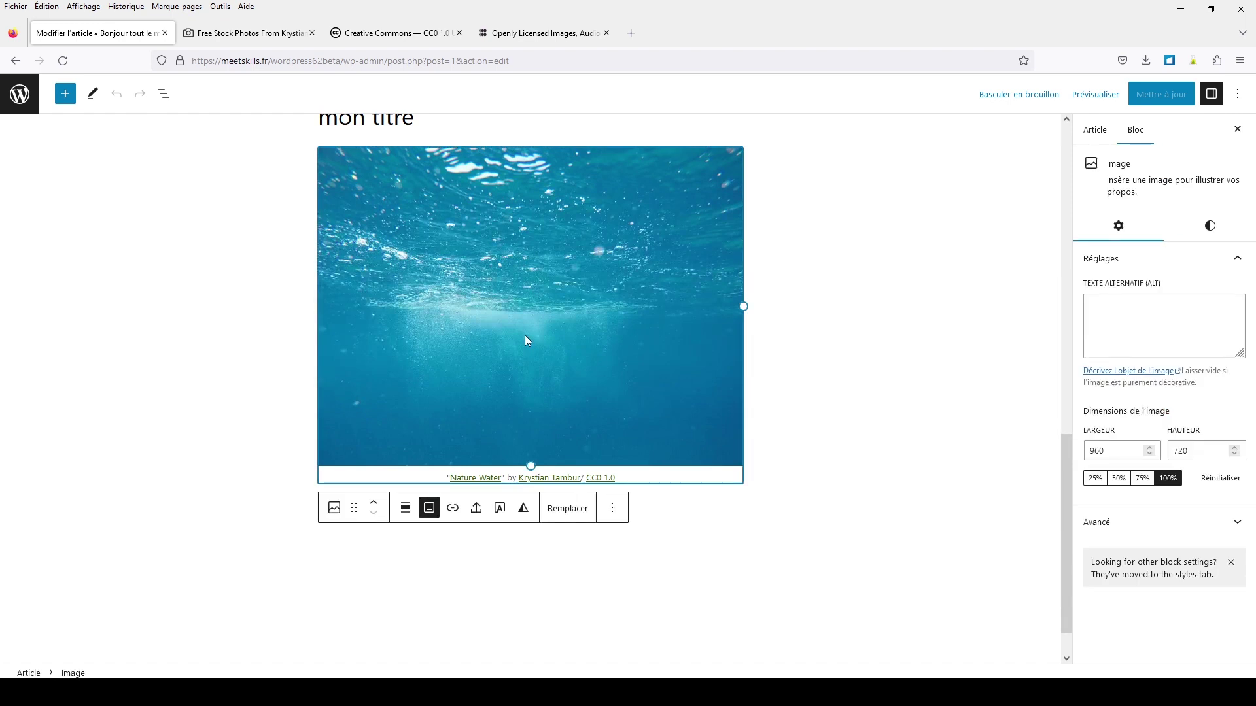
left_click(476, 509)
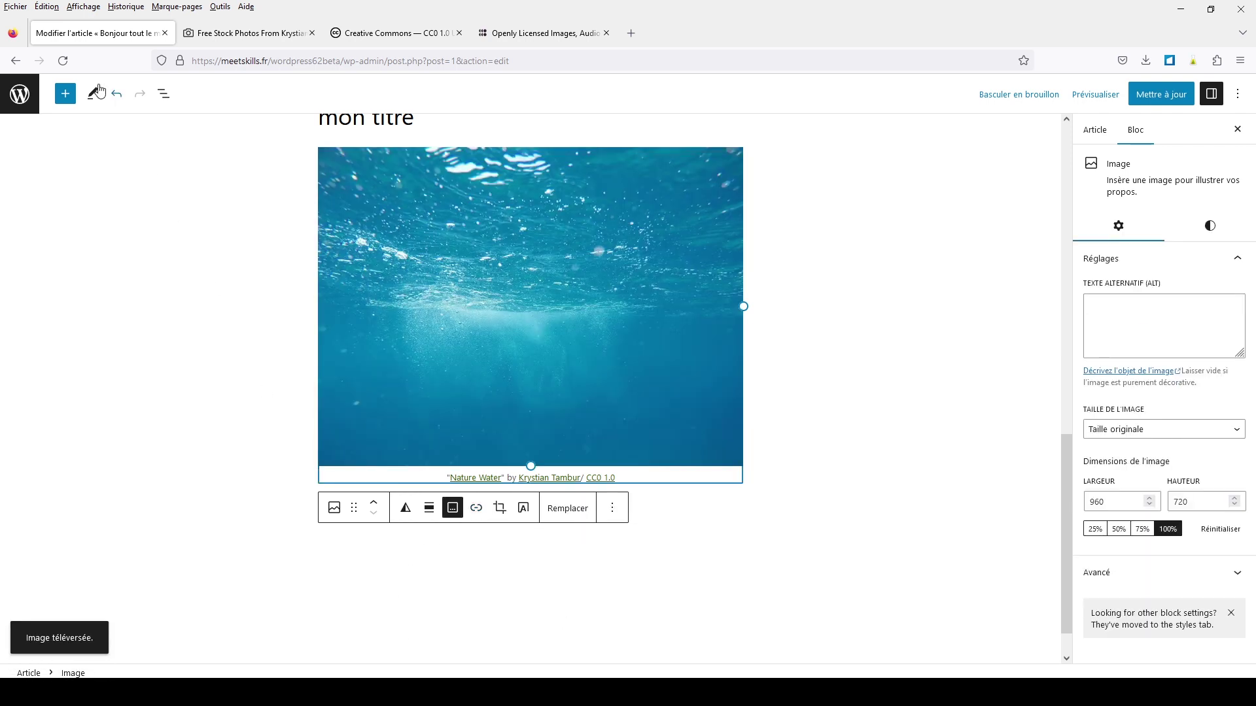
Leave the article editor without saving and check the media library for the uploaded underwater image
left_click(18, 94)
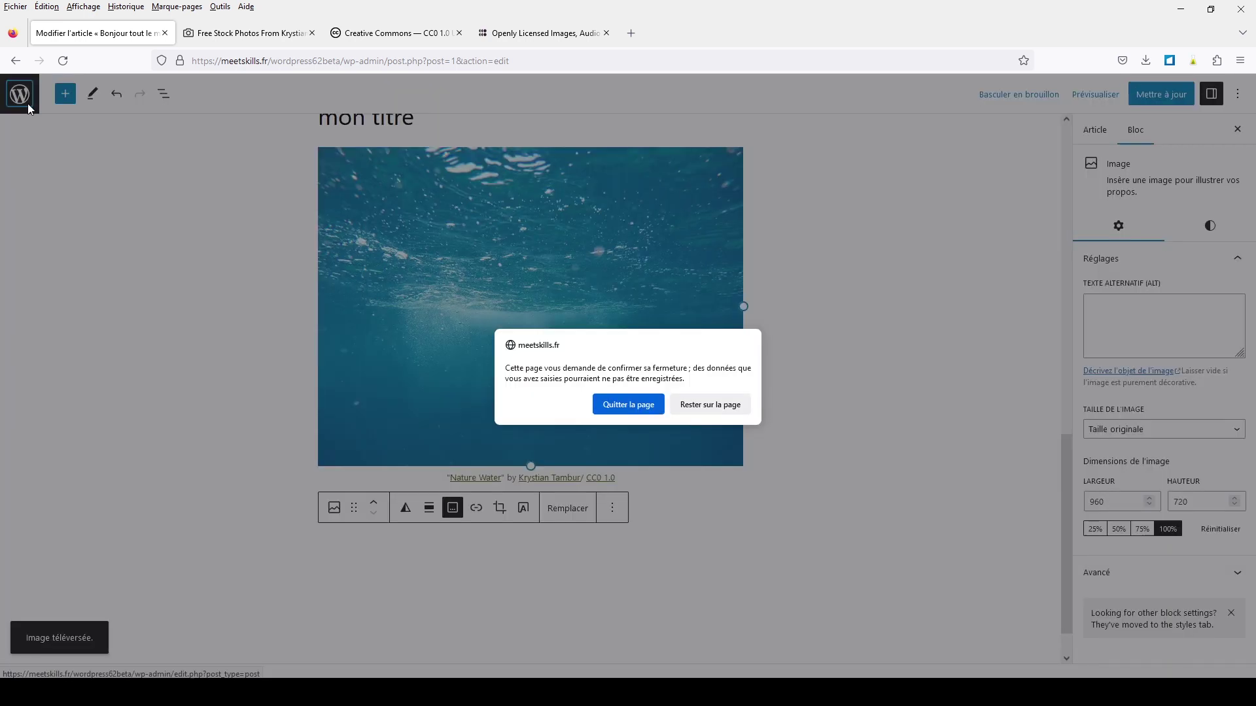
left_click(617, 415)
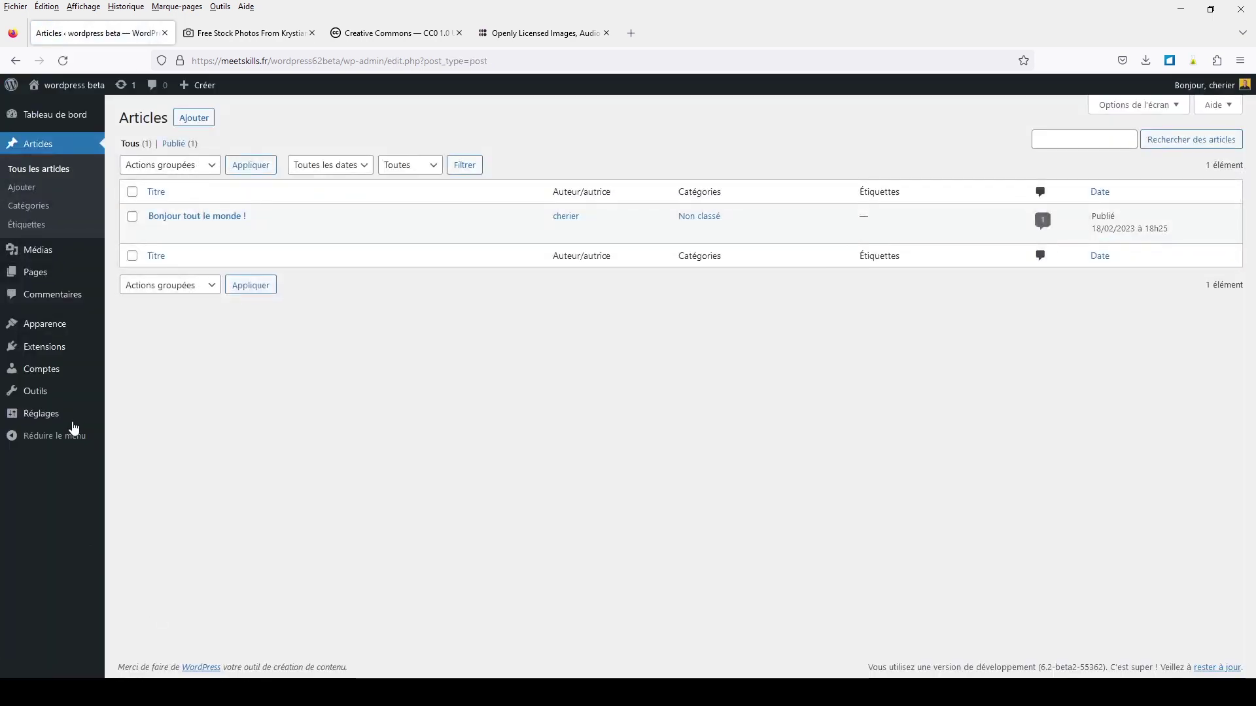
left_click(39, 251)
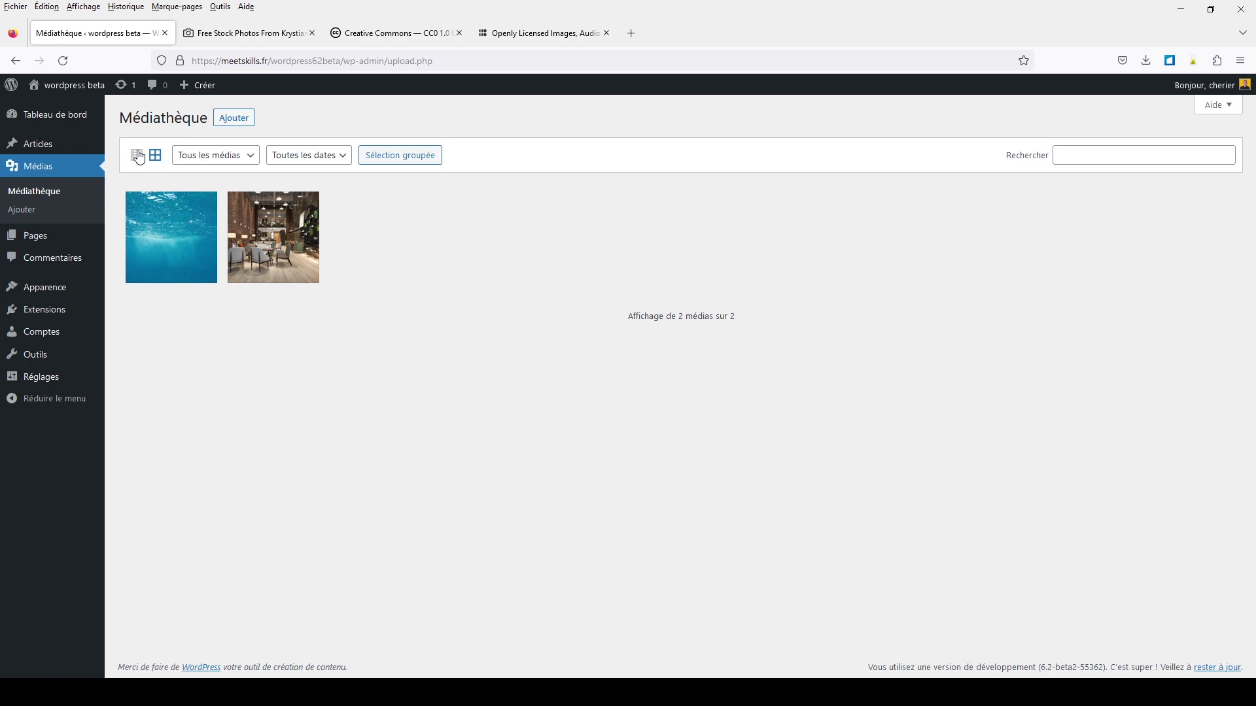
Reopen the article, show the site's own images in the inserter's media section and dismiss the backup notice
left_click(50, 142)
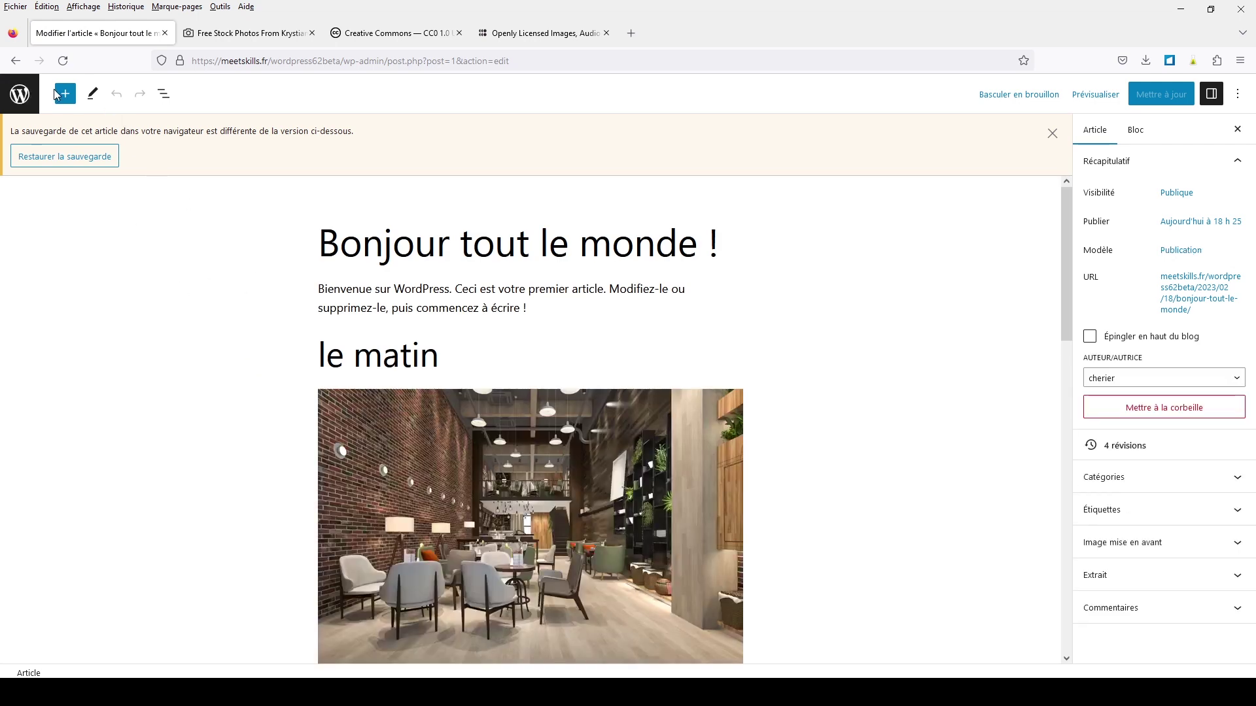
left_click(65, 94)
left_click(170, 176)
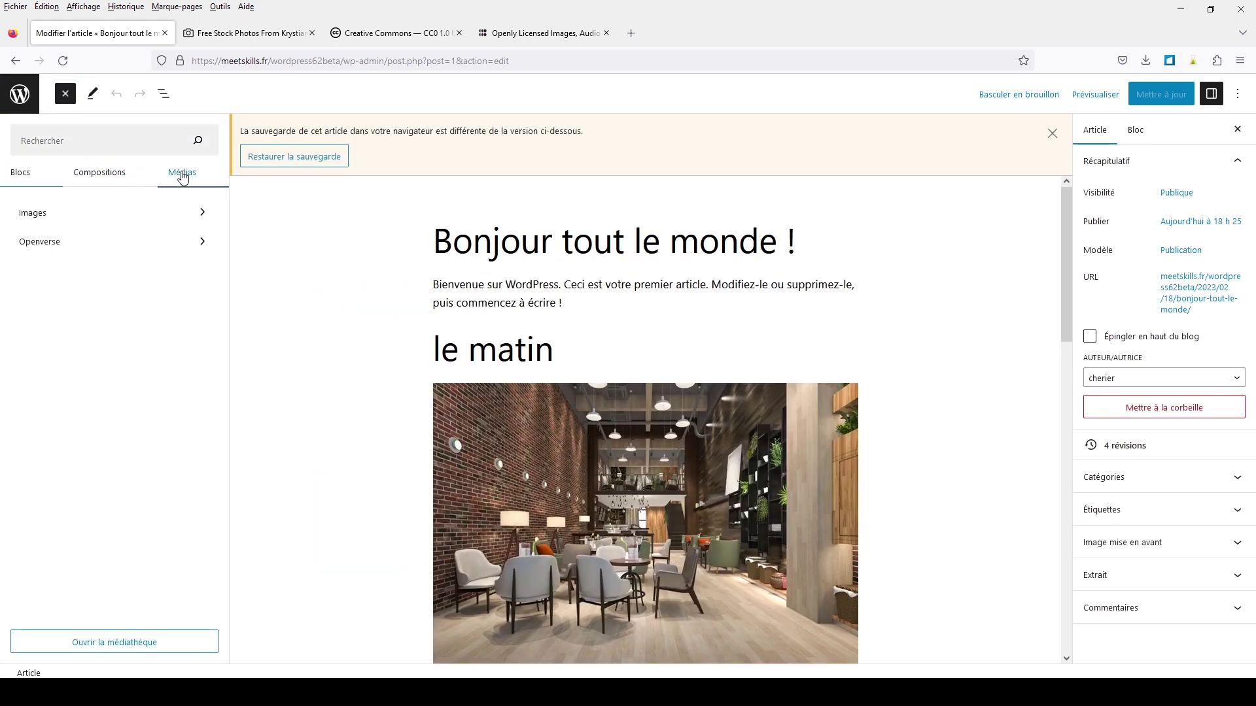
left_click(202, 211)
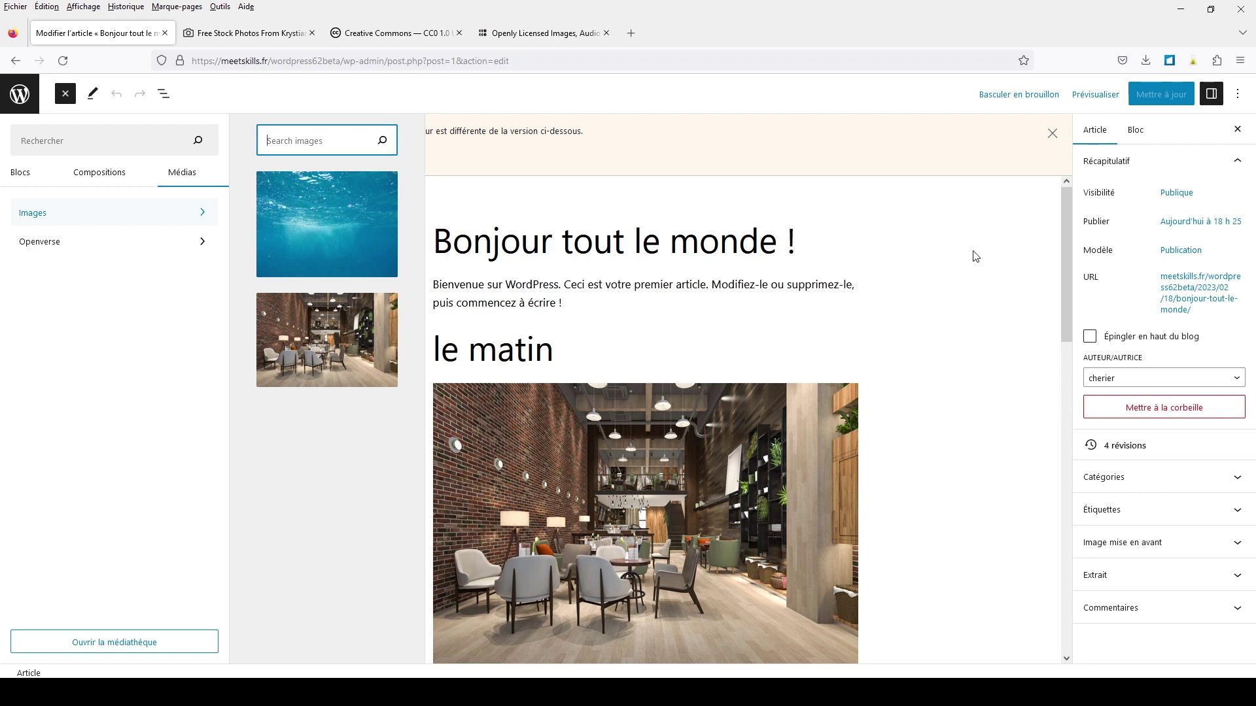
left_click(1052, 134)
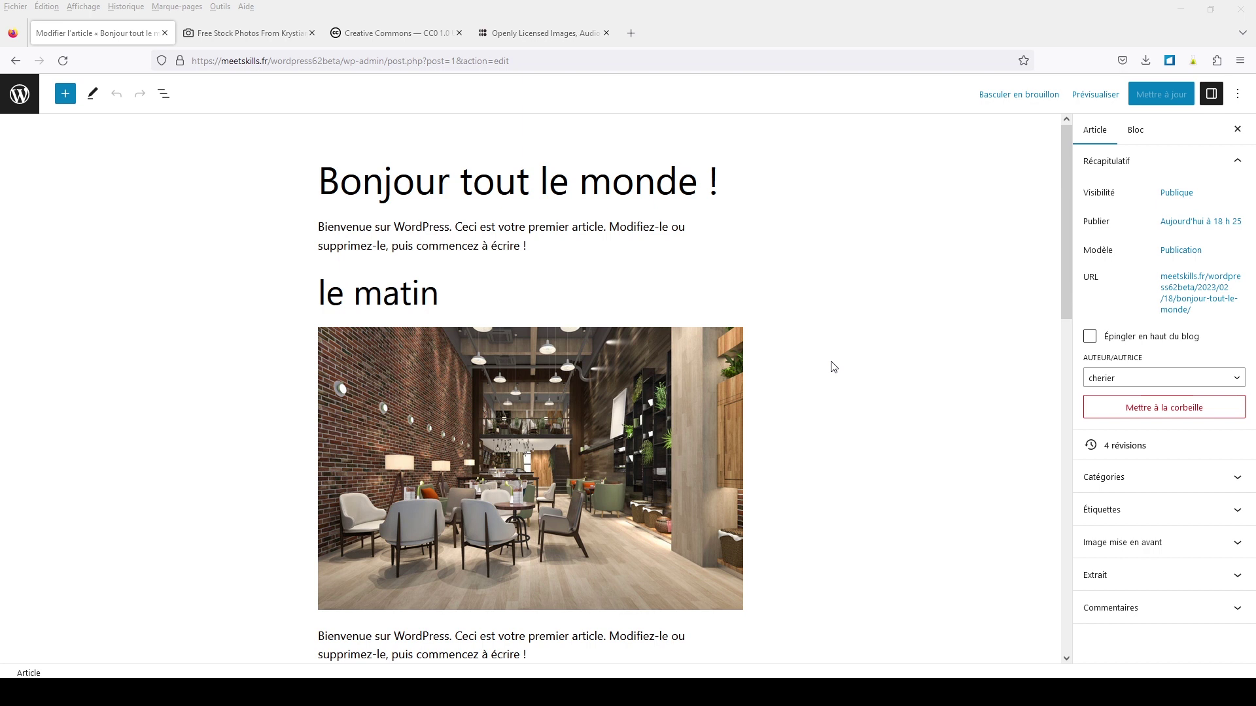
Give the restaurant image below the "le matin" heading a corner radius of 83 px in its style settings
left_click(536, 414)
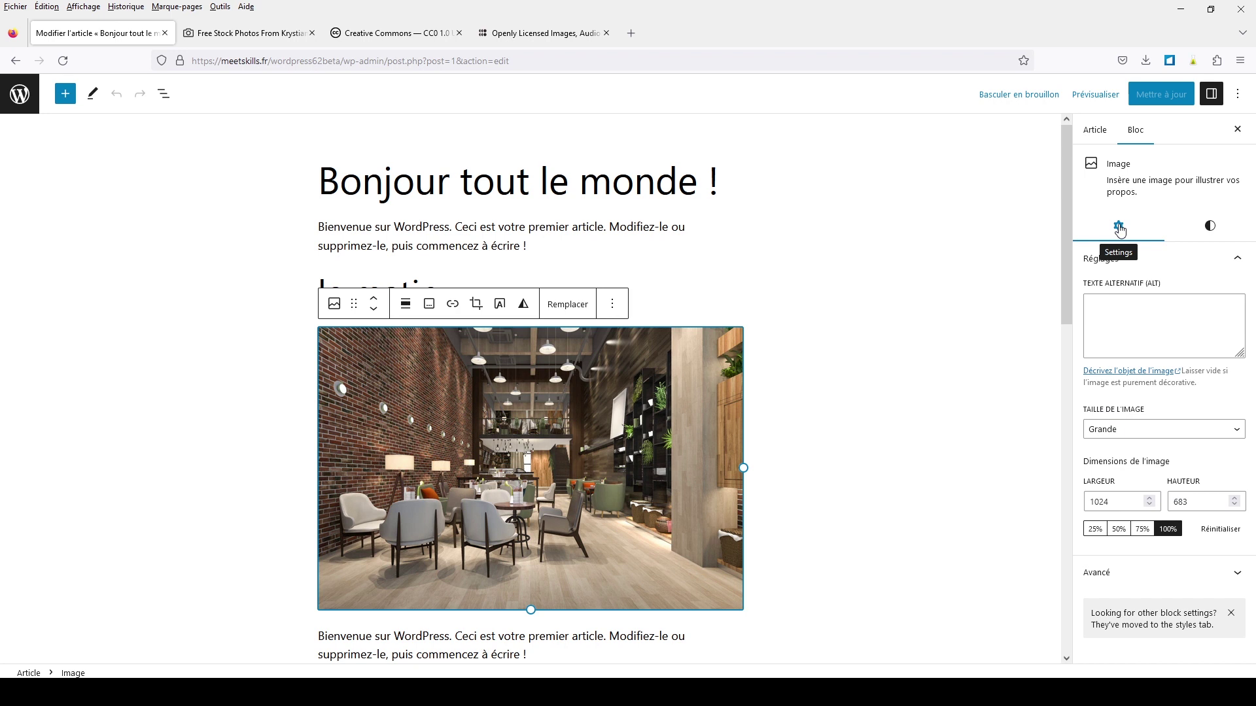
left_click(1210, 226)
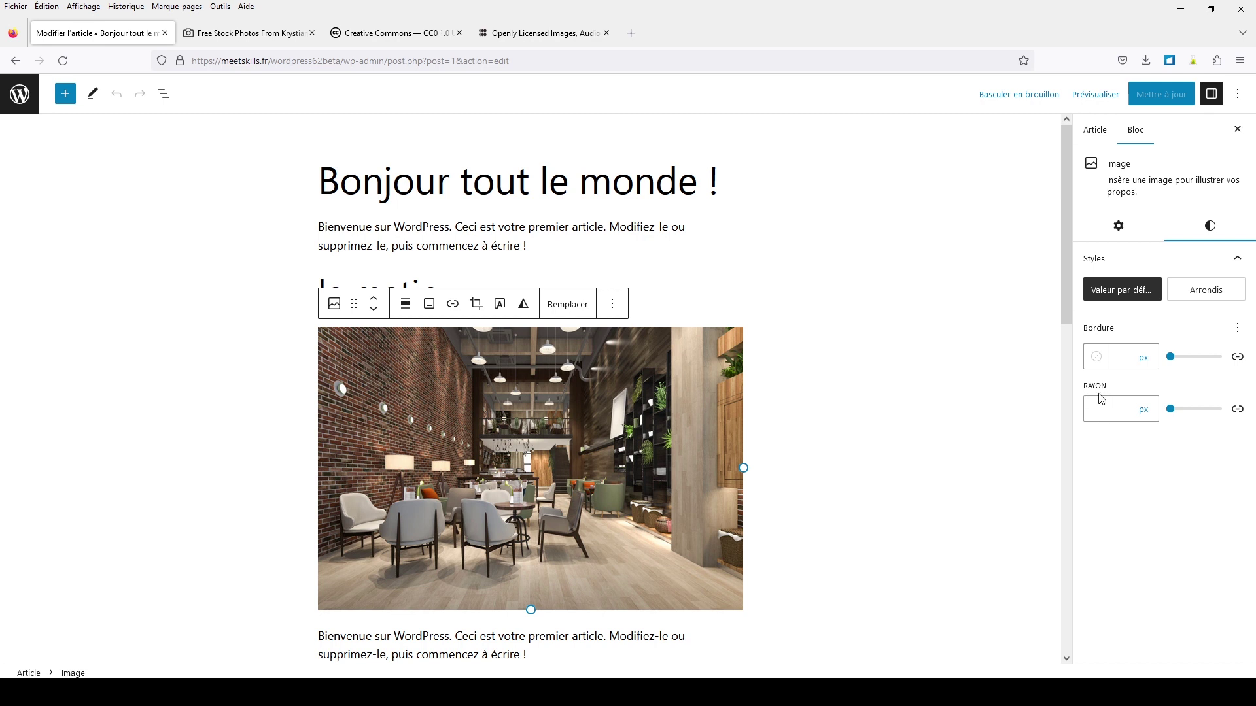
left_click_drag(1170, 409, 1212, 409)
Give the restaurant image below the "le matin" heading a 10 px border
left_click(1121, 354)
type("2")
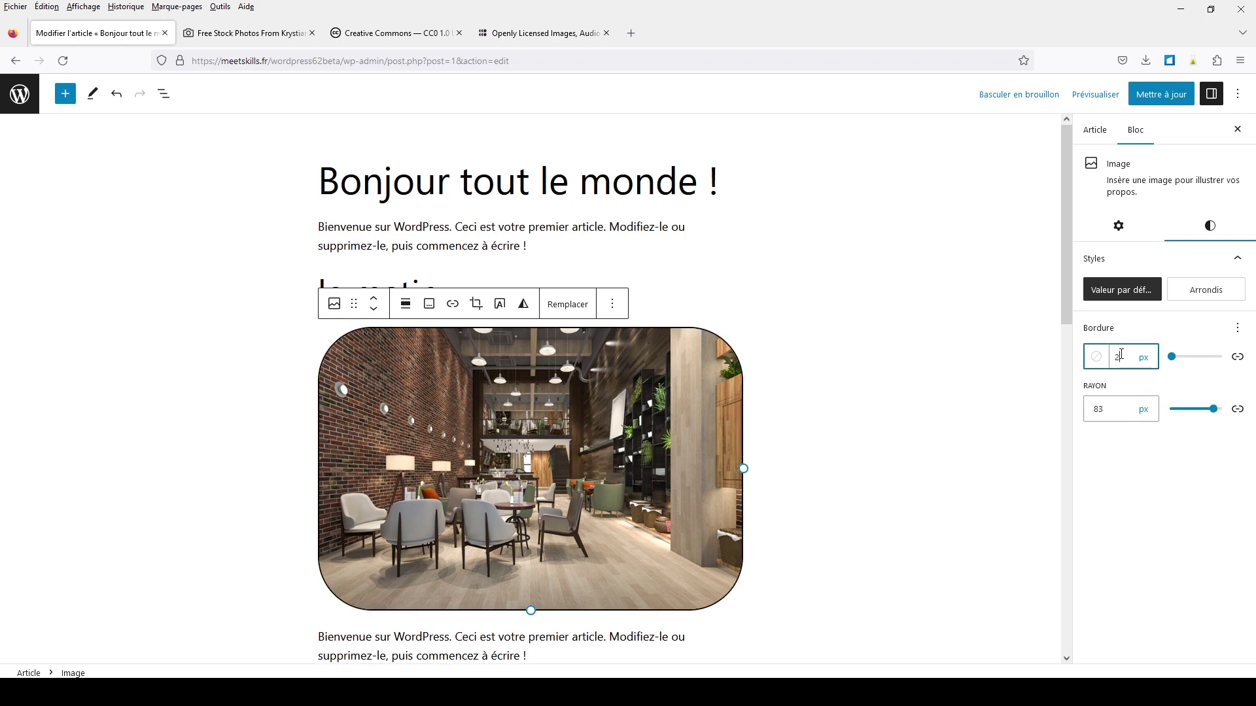
key("BackSpace")
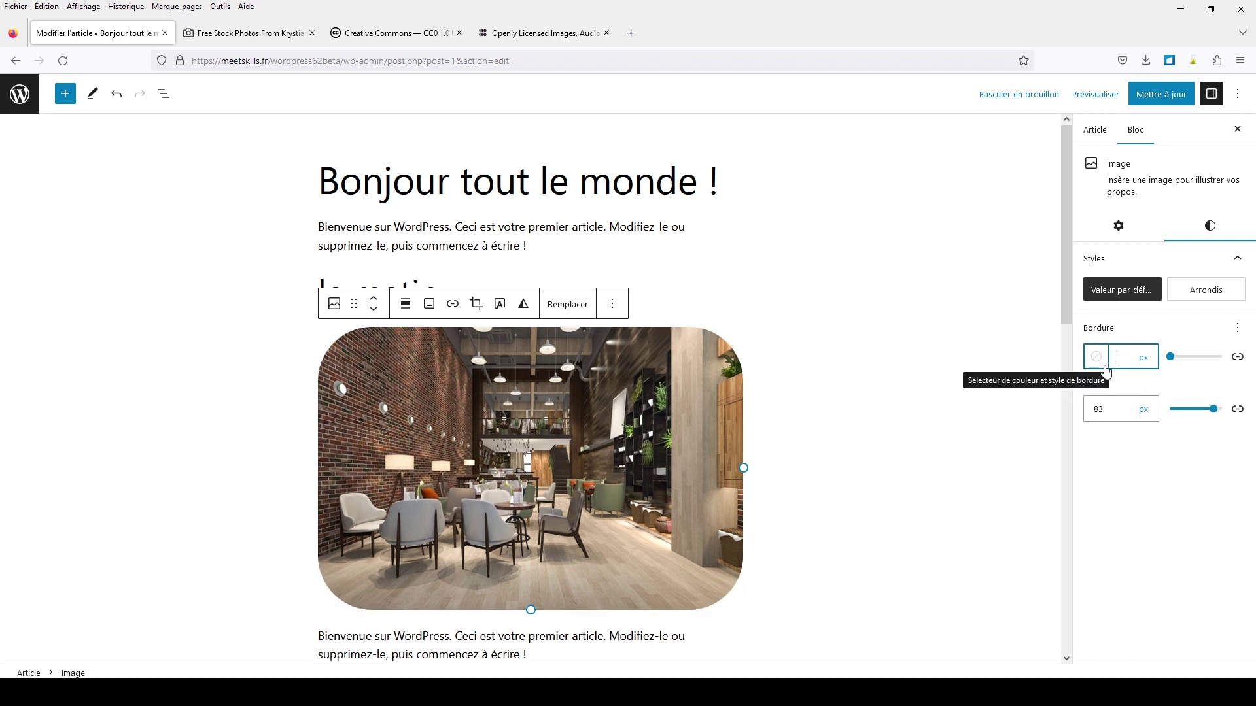
type("10")
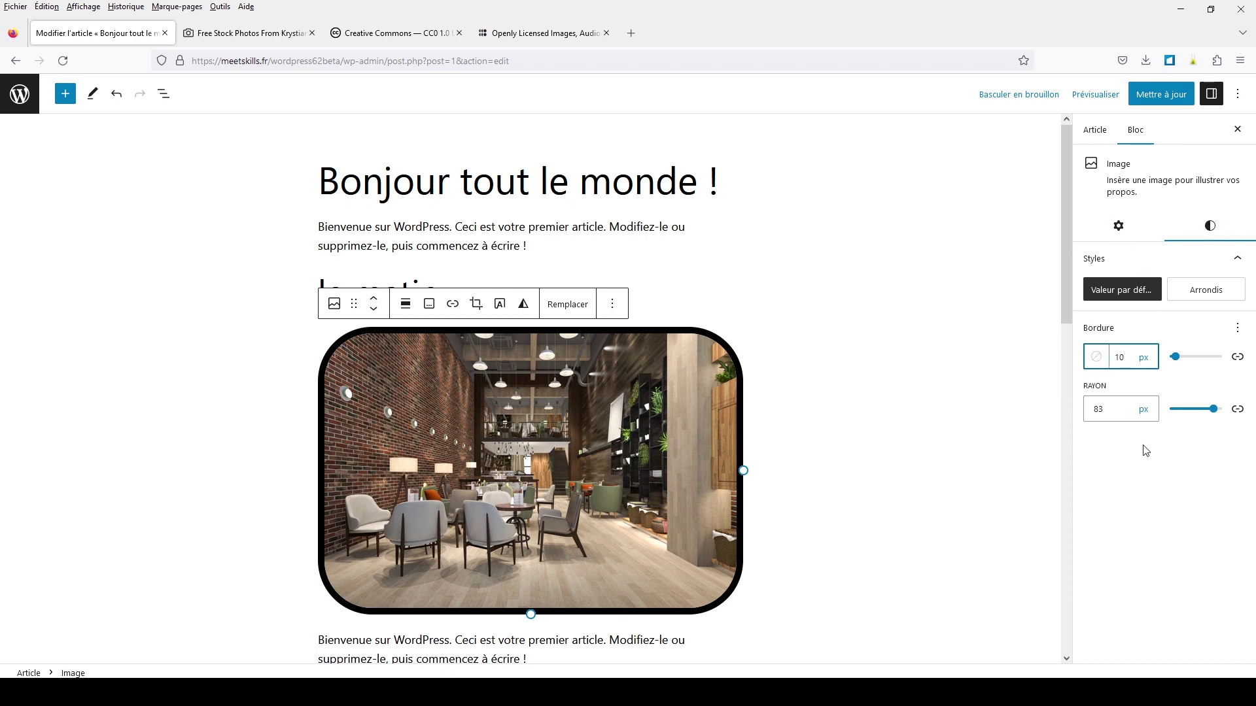
left_click(1101, 359)
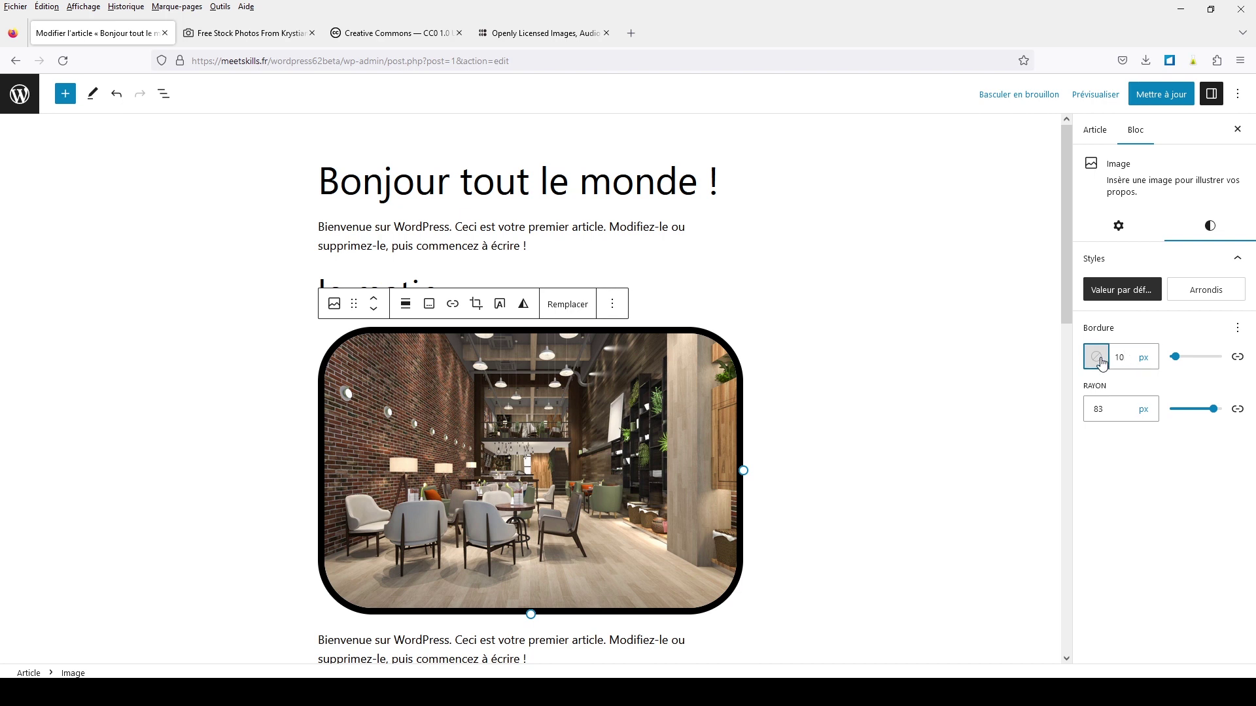
left_click(1101, 358)
Reset all border and radius settings of the restaurant image
left_click(1235, 329)
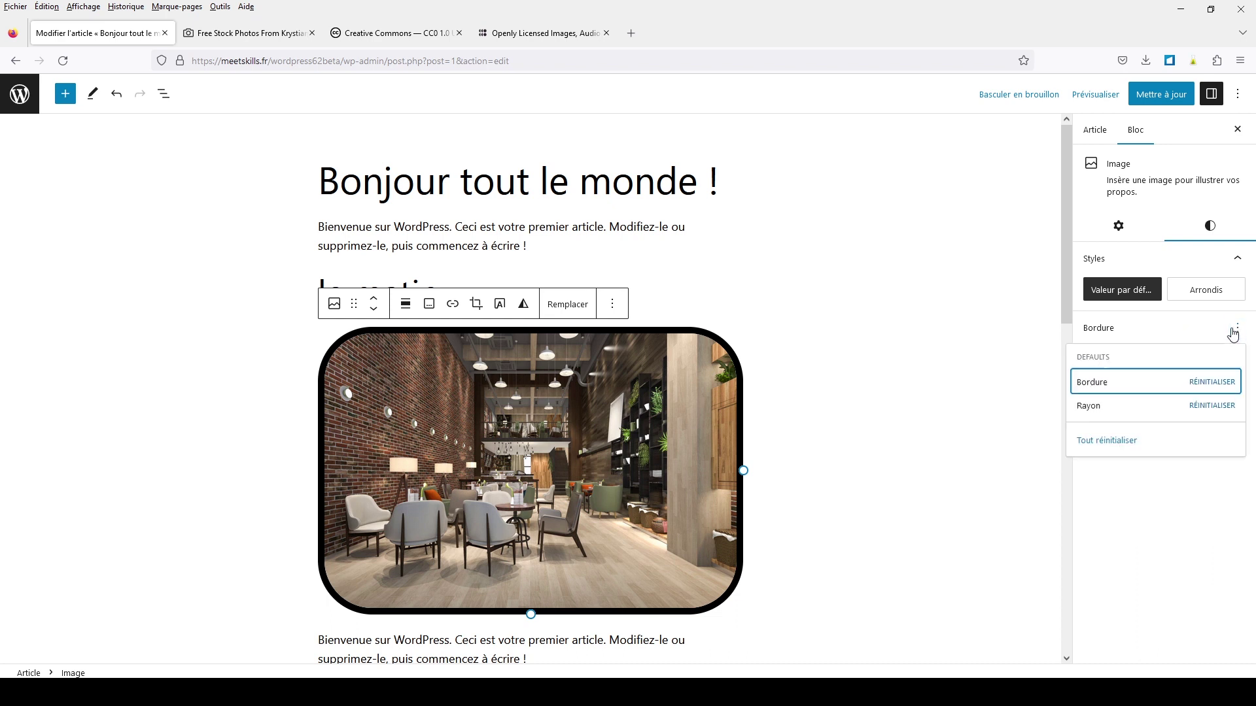
left_click(1121, 440)
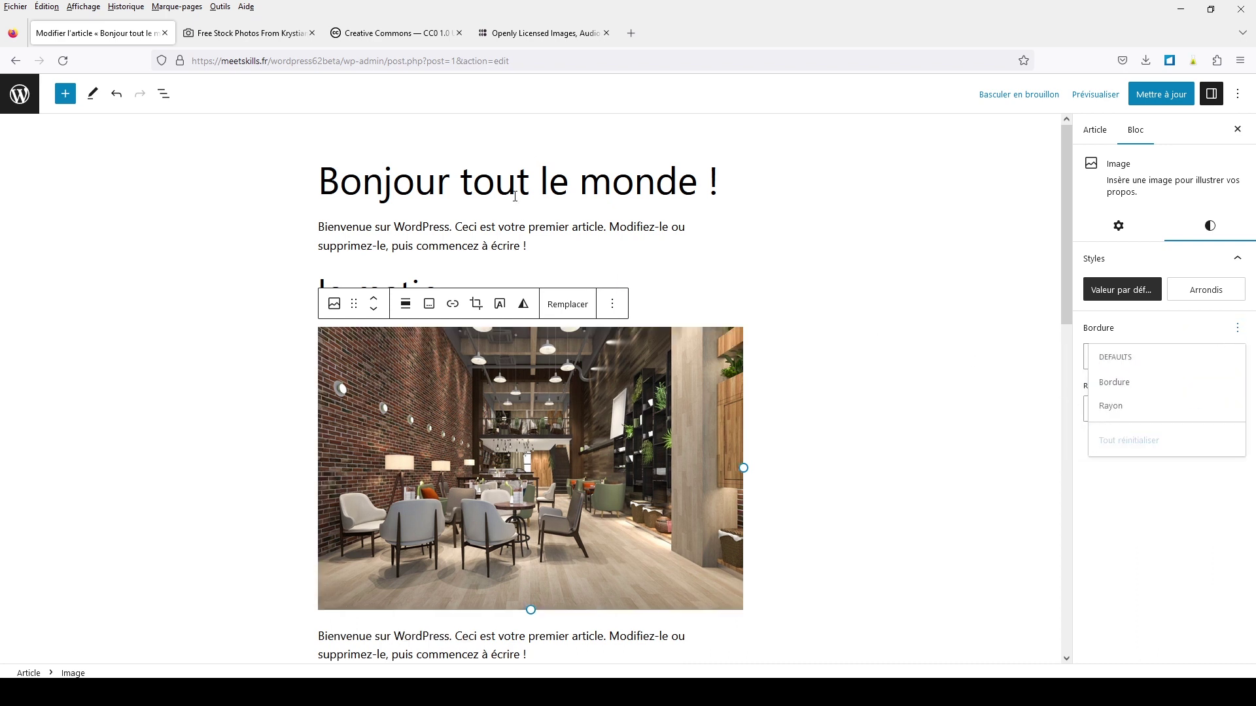
Add the margin and padding (Marges internes) controls to the dimension settings of the article's first paragraph
left_click(484, 245)
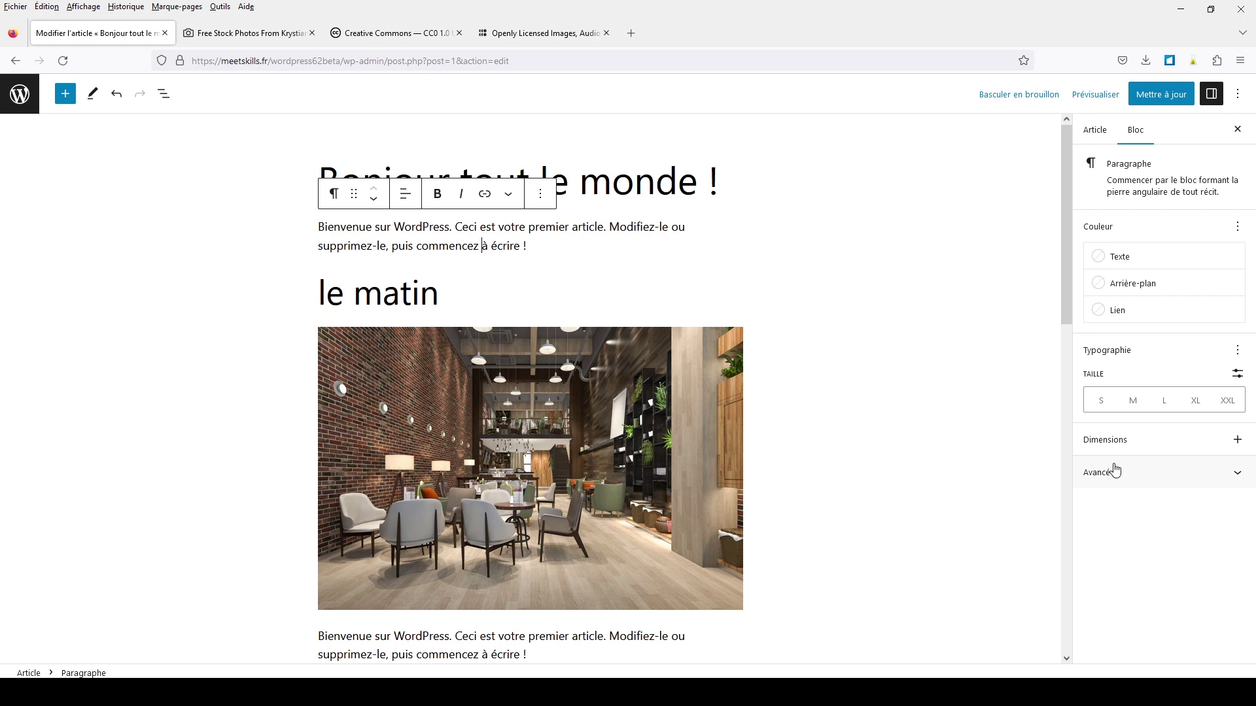
left_click(1236, 439)
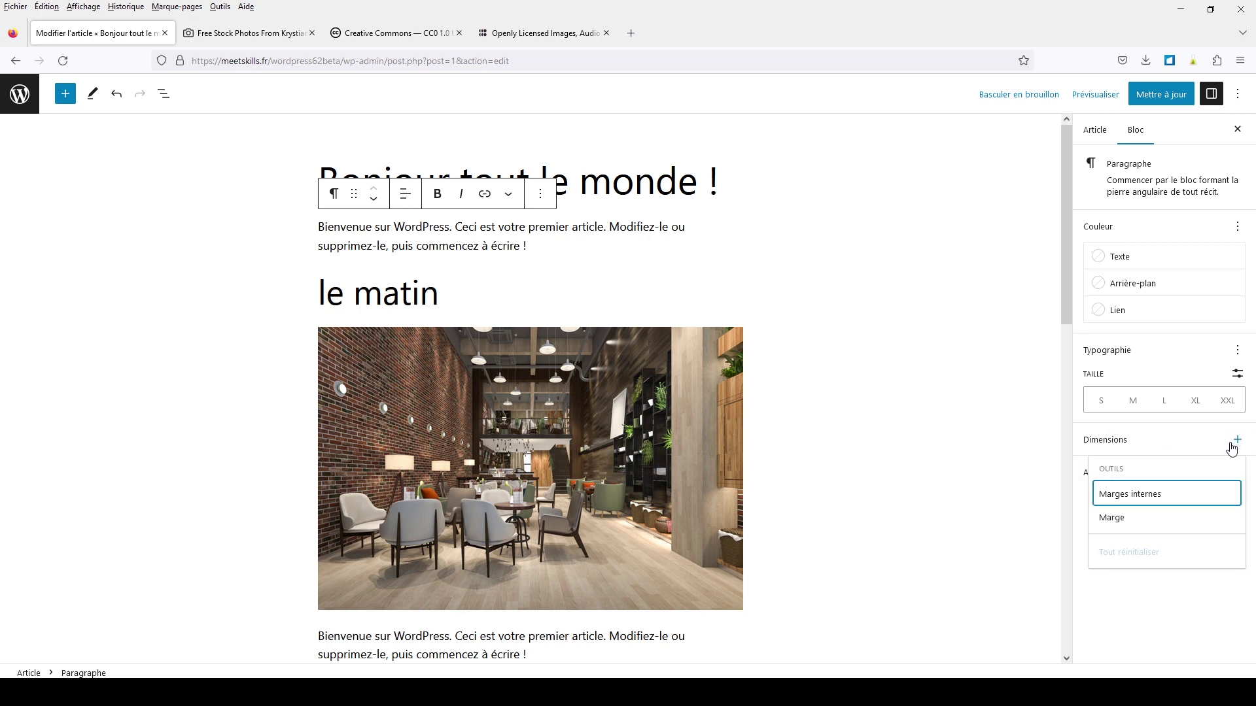
left_click(1119, 520)
left_click(1135, 617)
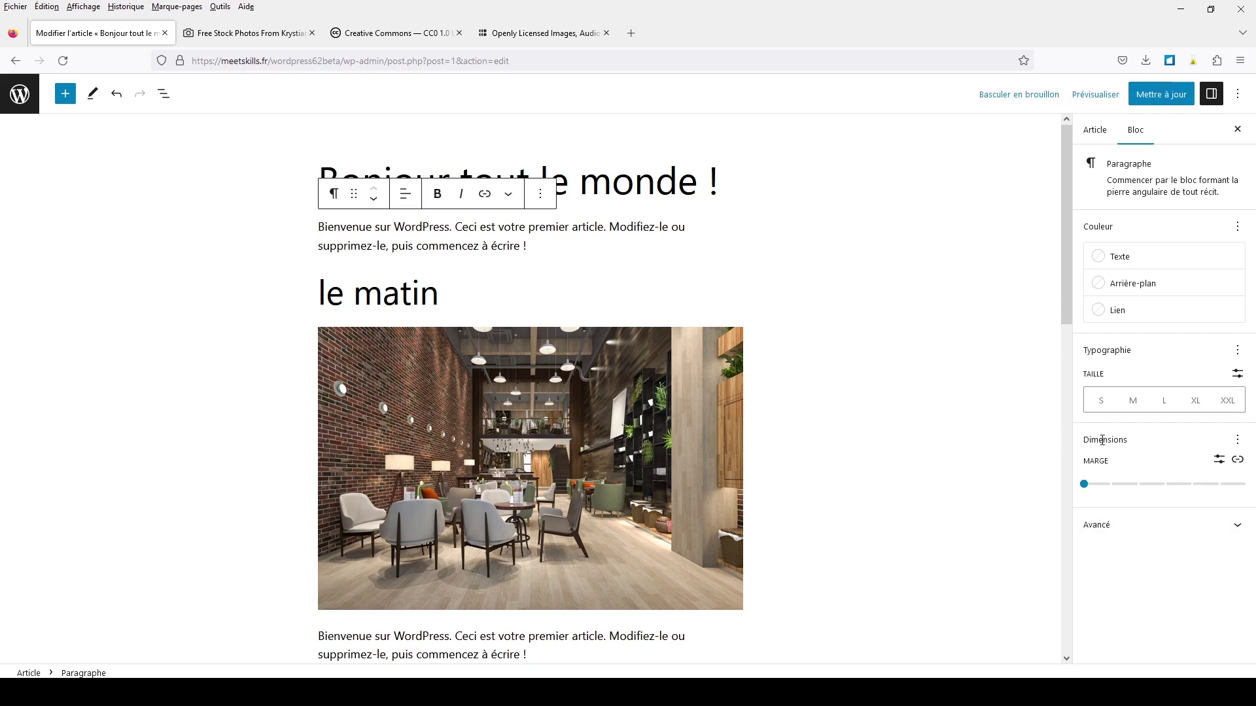
left_click(1237, 439)
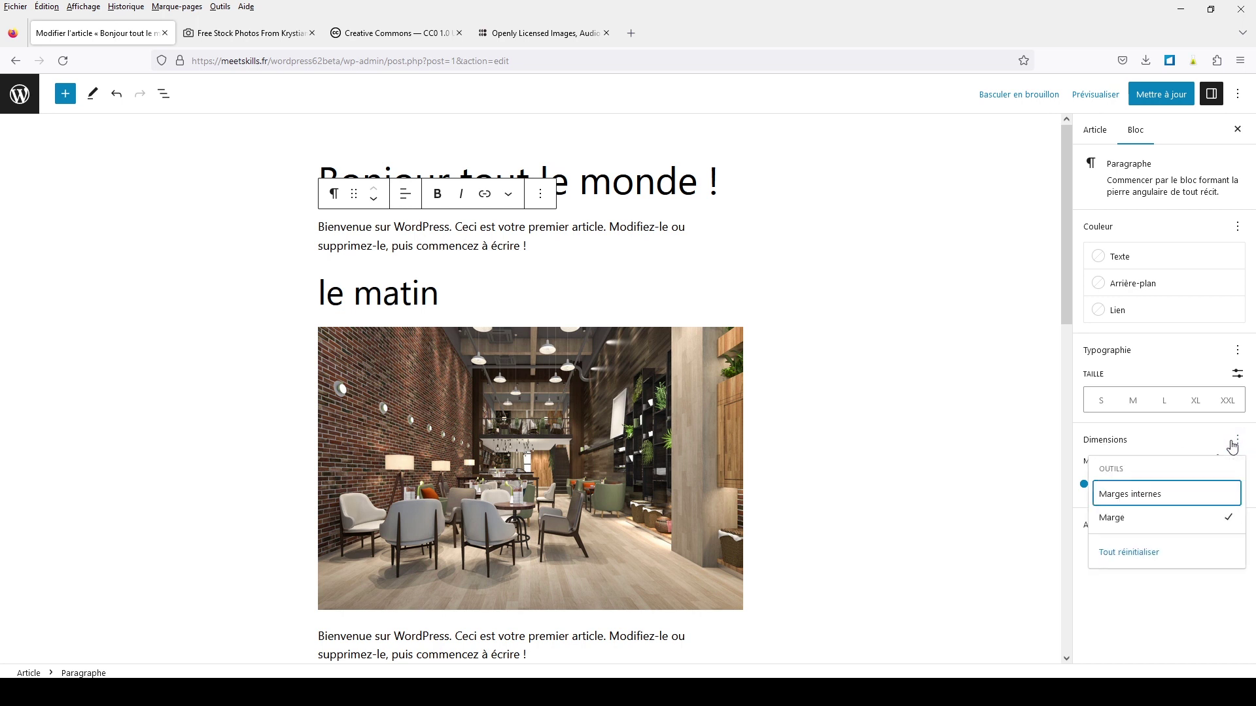
left_click(1135, 497)
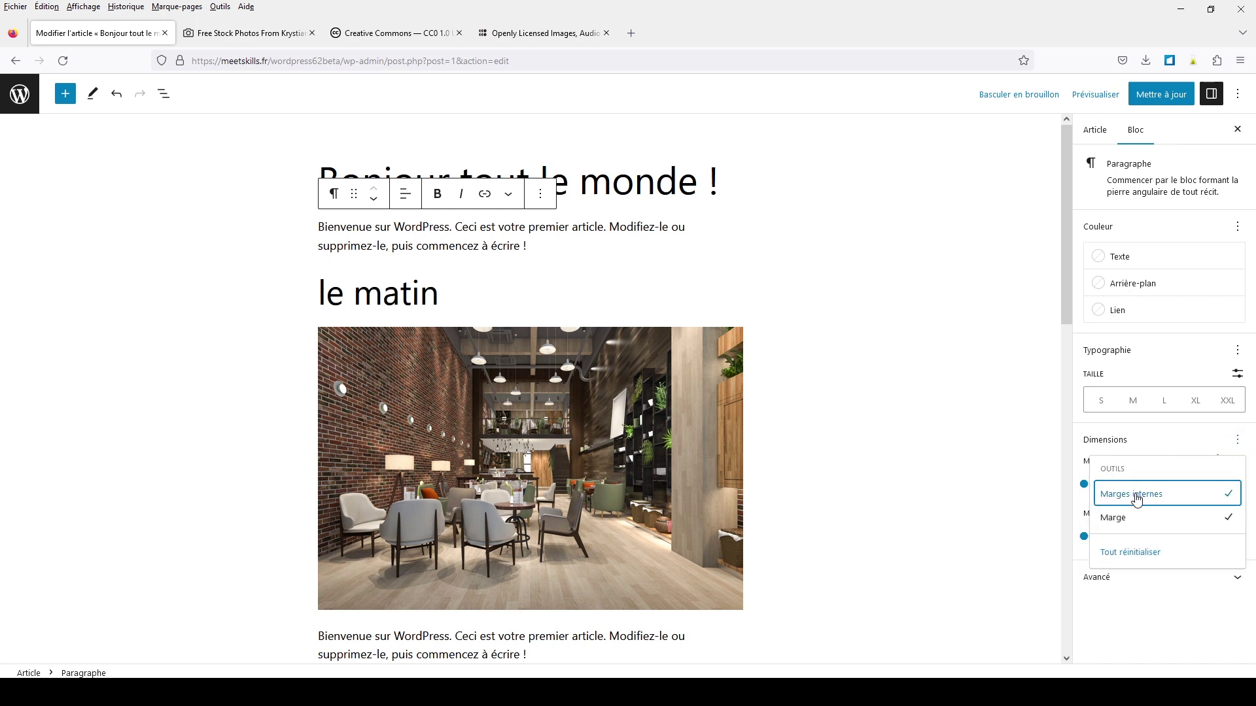
left_click(1141, 597)
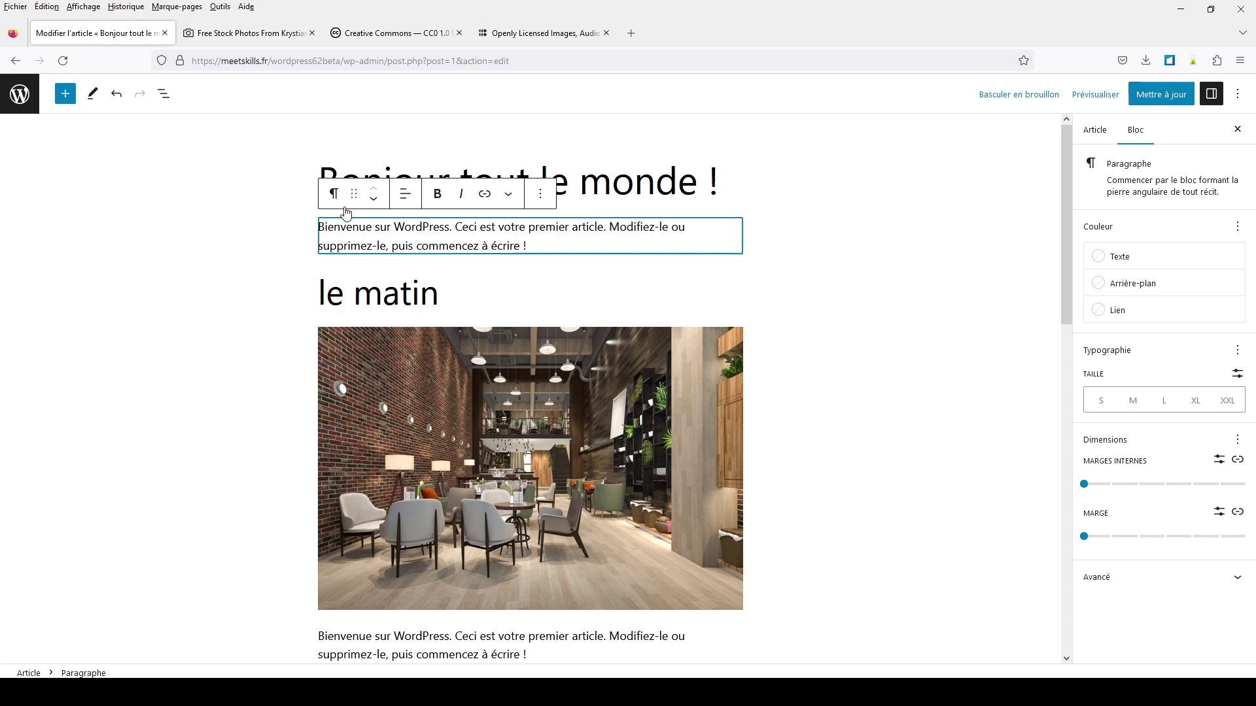
Select the restaurant image and compare its style options with its general settings
left_click(598, 511)
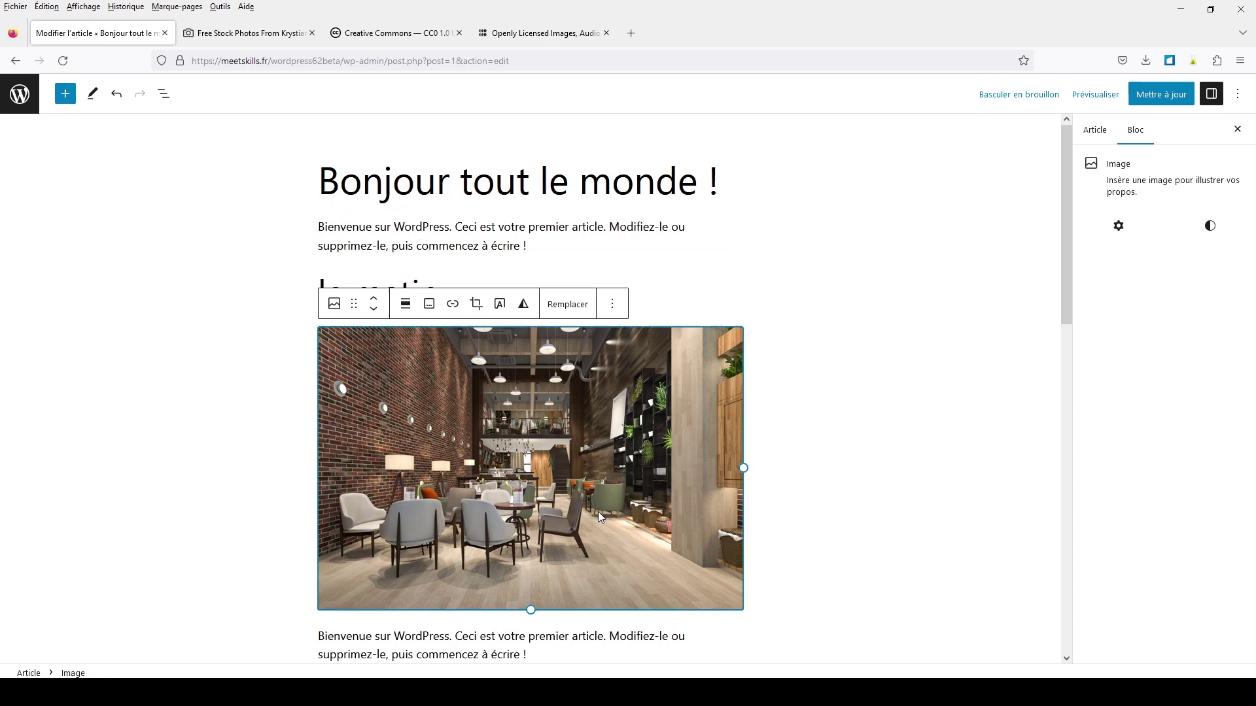
left_click(1207, 227)
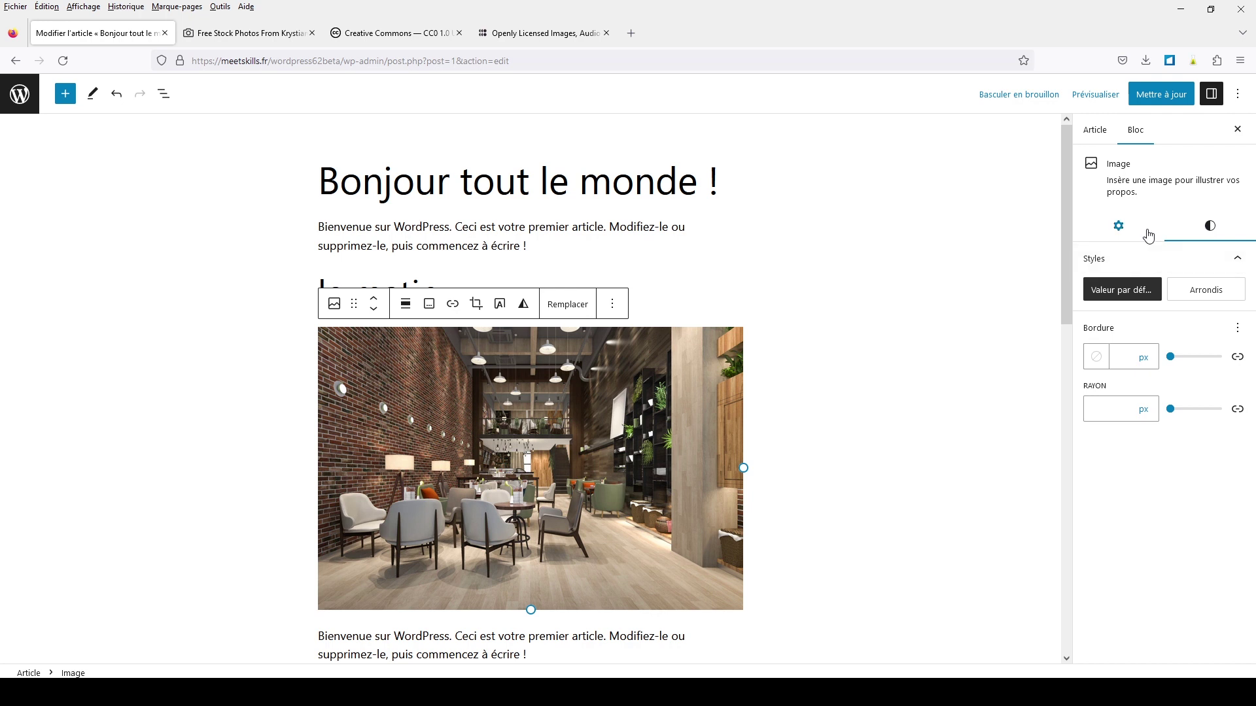
left_click(1120, 226)
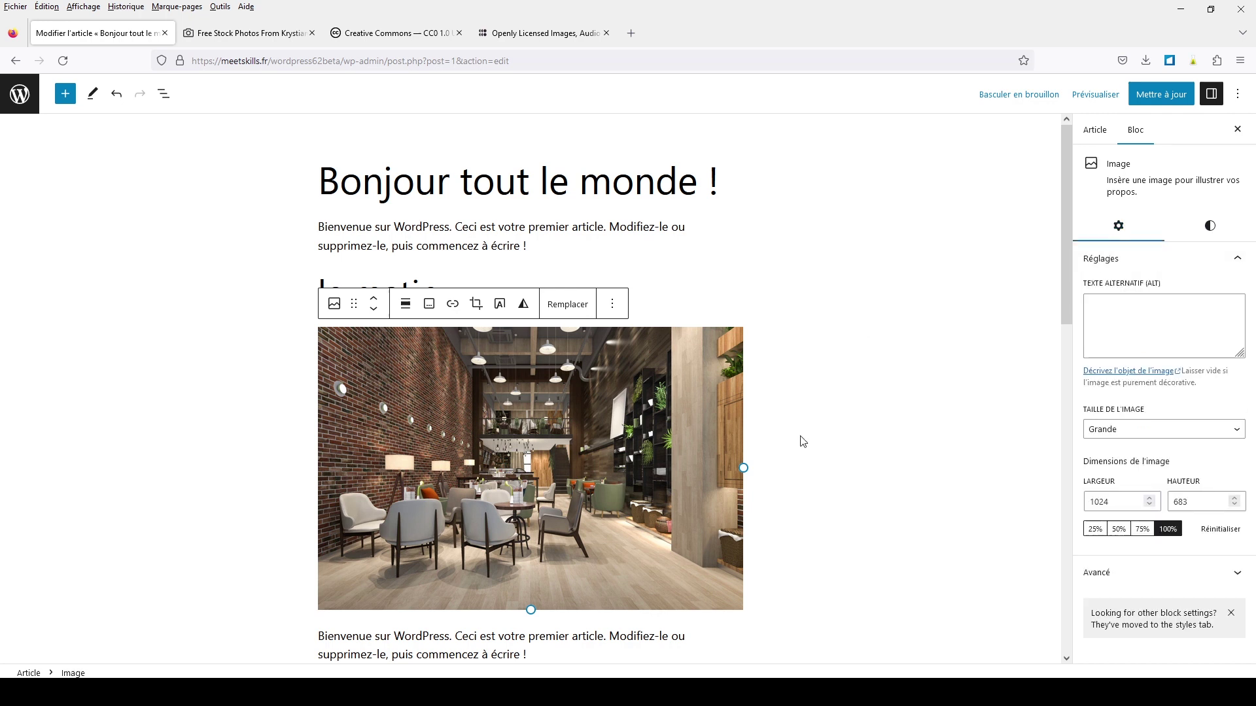
Turn the paragraph below the "Soir" heading into a reusable block named "mon texte"
scroll(803, 442, "down", 7)
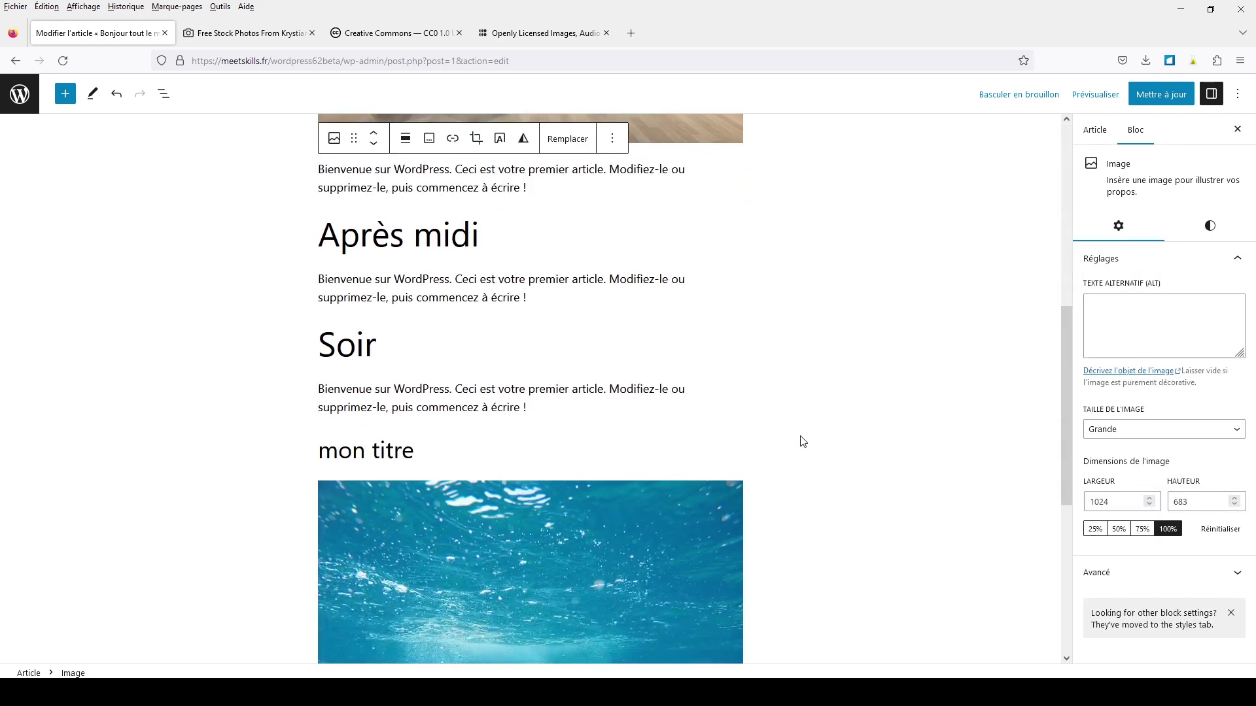
left_click(463, 392)
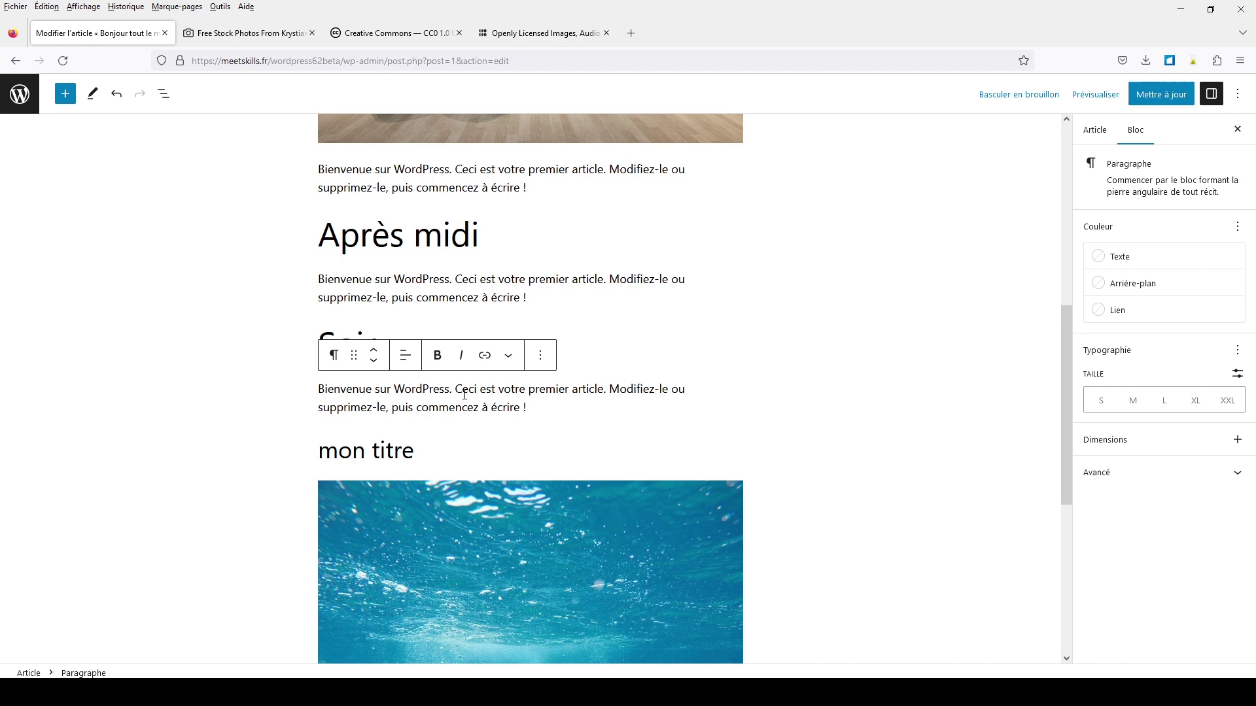
left_click(540, 357)
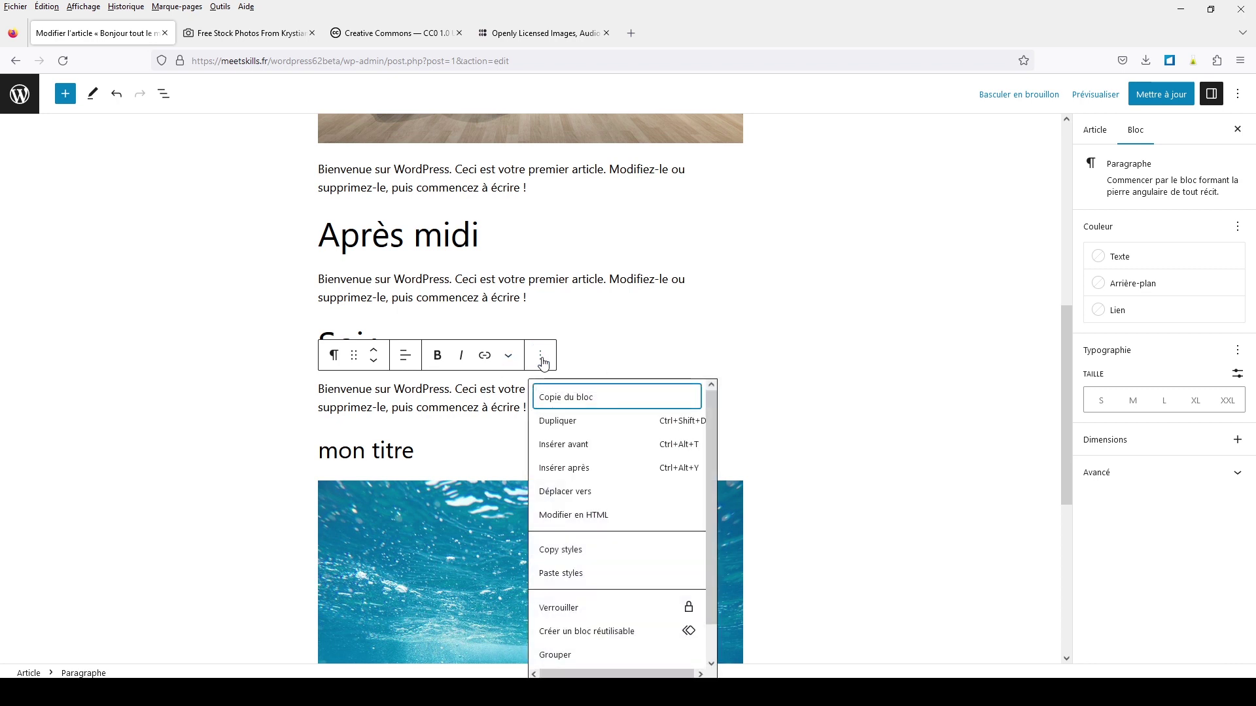
left_click(622, 631)
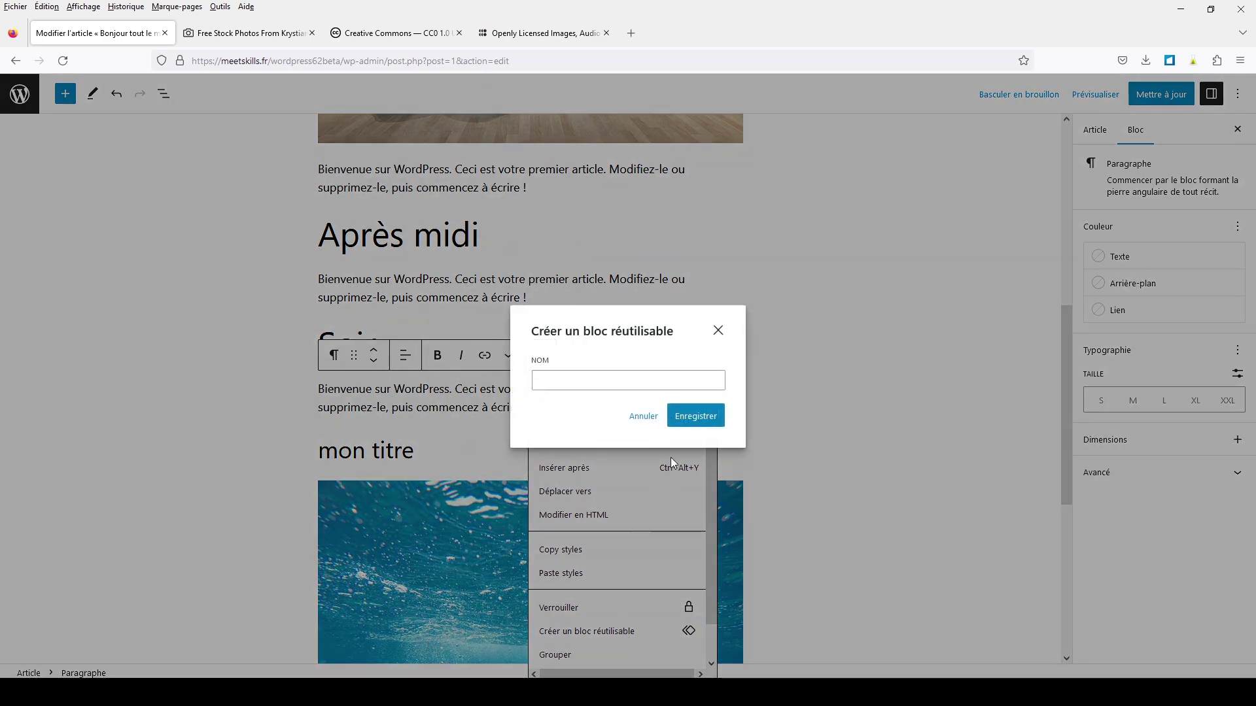
left_click(601, 385)
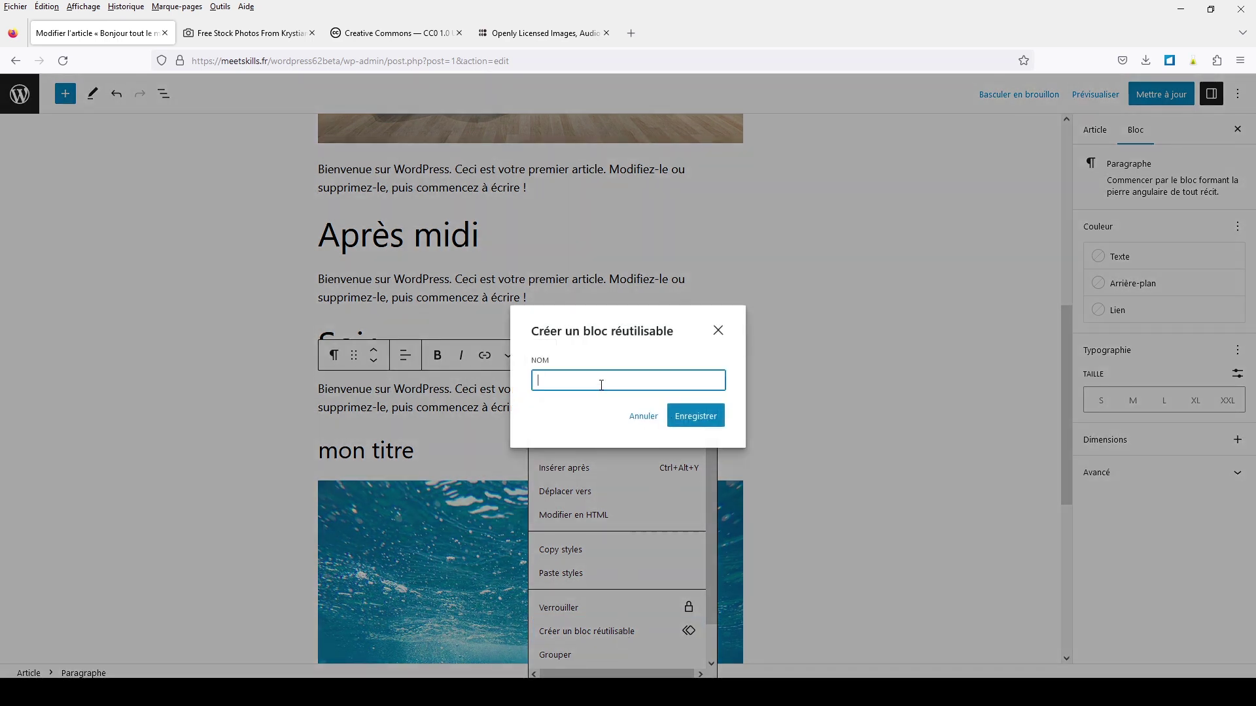
type("mon texte")
key("Return")
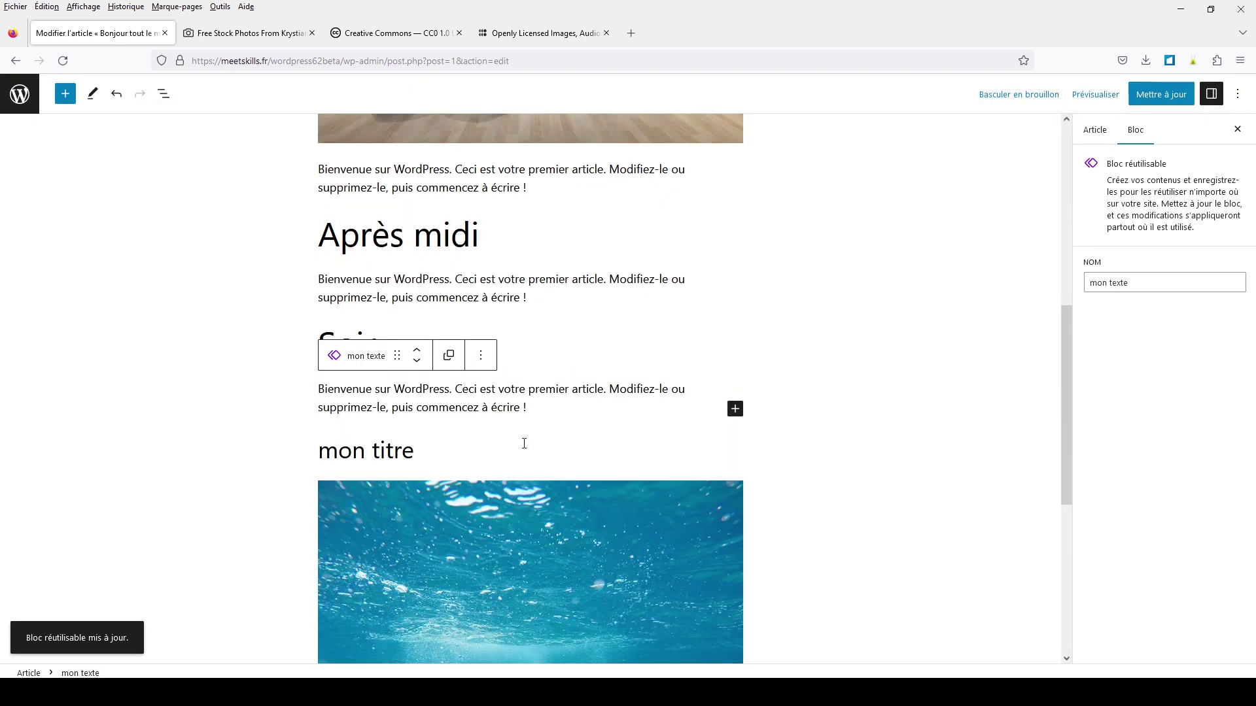
Examine how the "mon texte" reusable block is marked in the list view and its toolbar, and close the list view
left_click(438, 395)
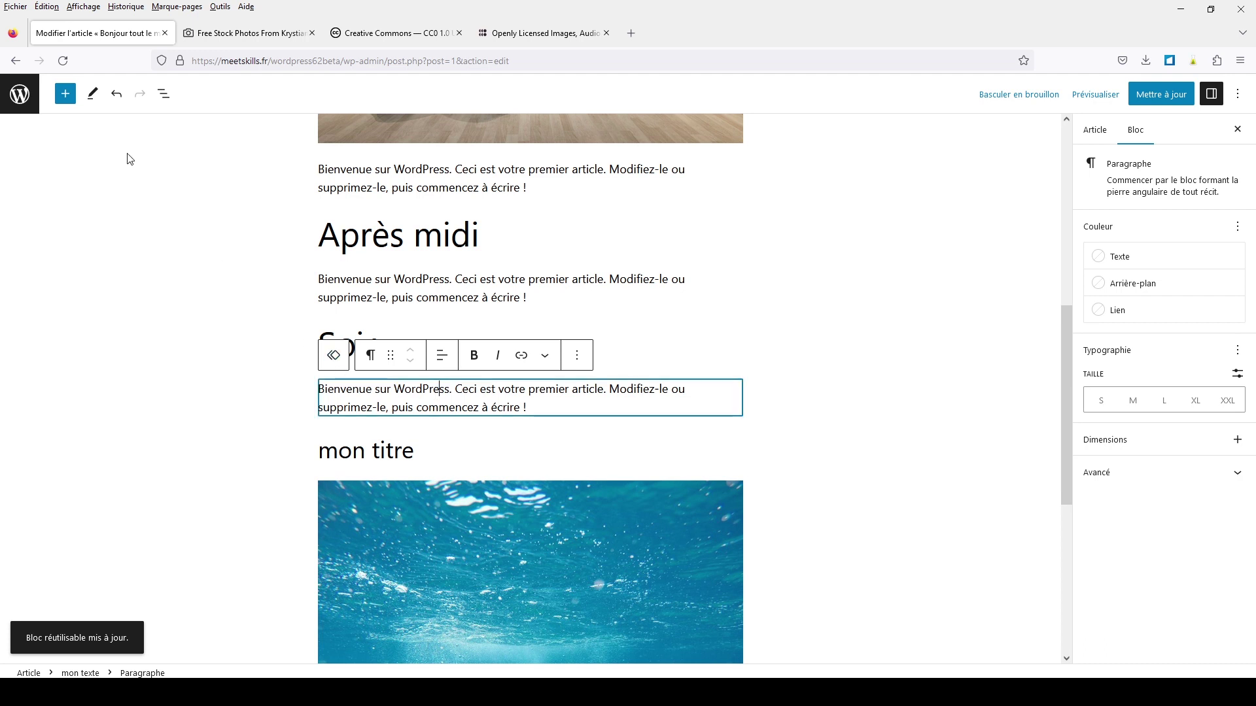
left_click(166, 96)
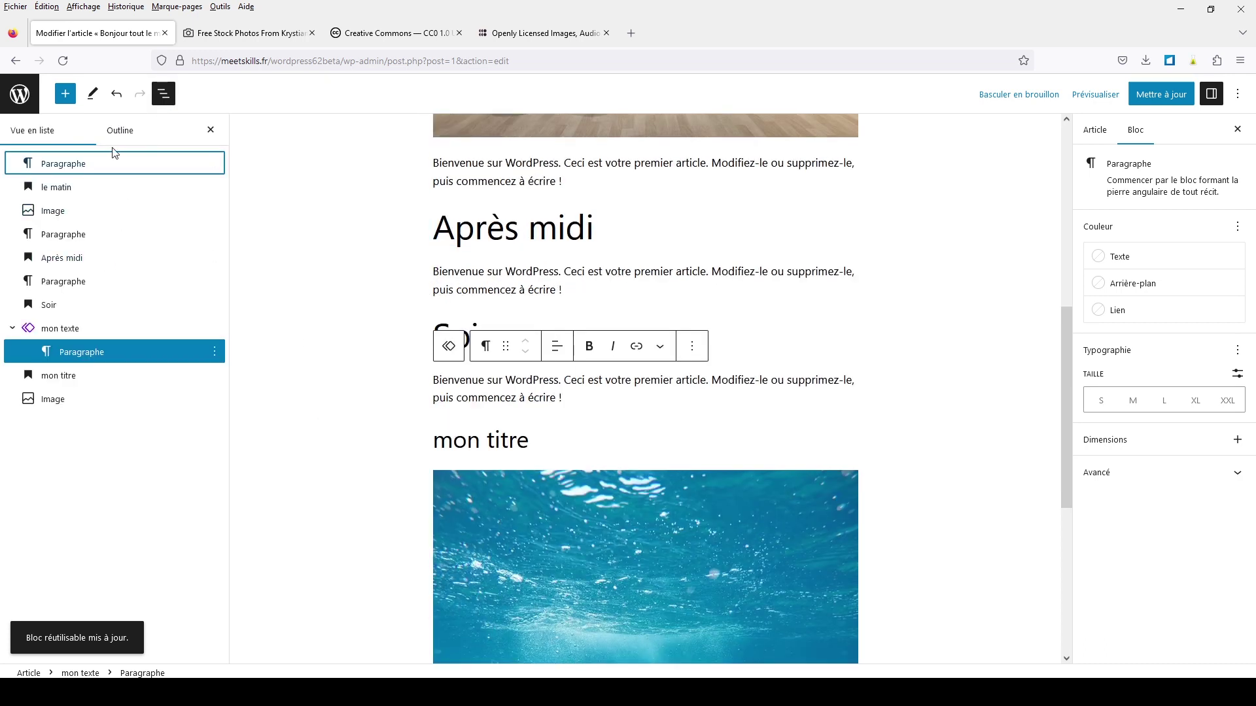
left_click(56, 333)
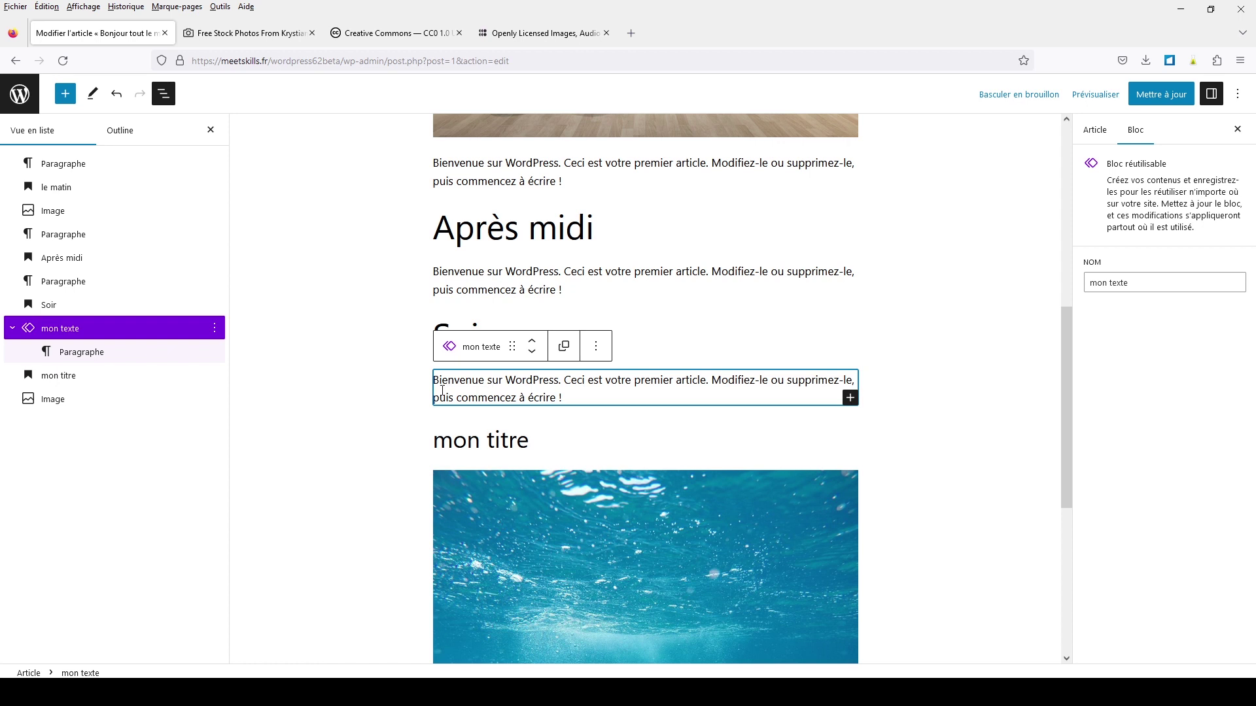
left_click(449, 347)
left_click(448, 353)
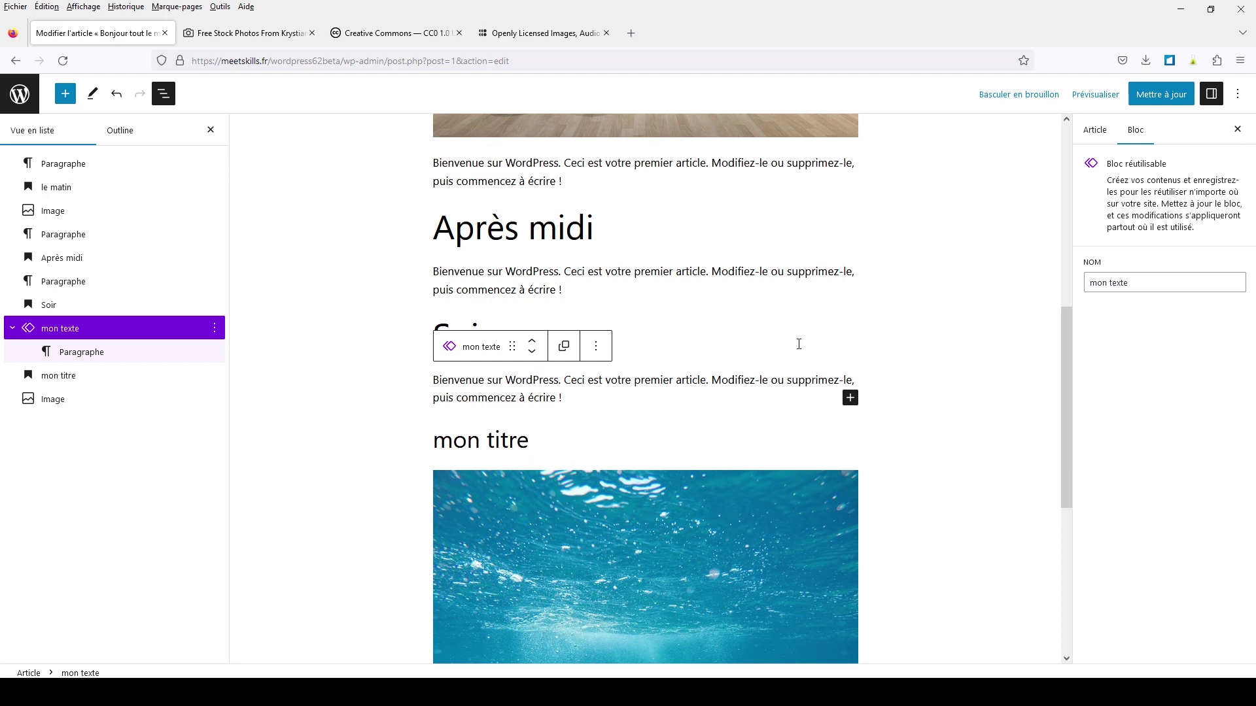
scroll(816, 347, "up", 10)
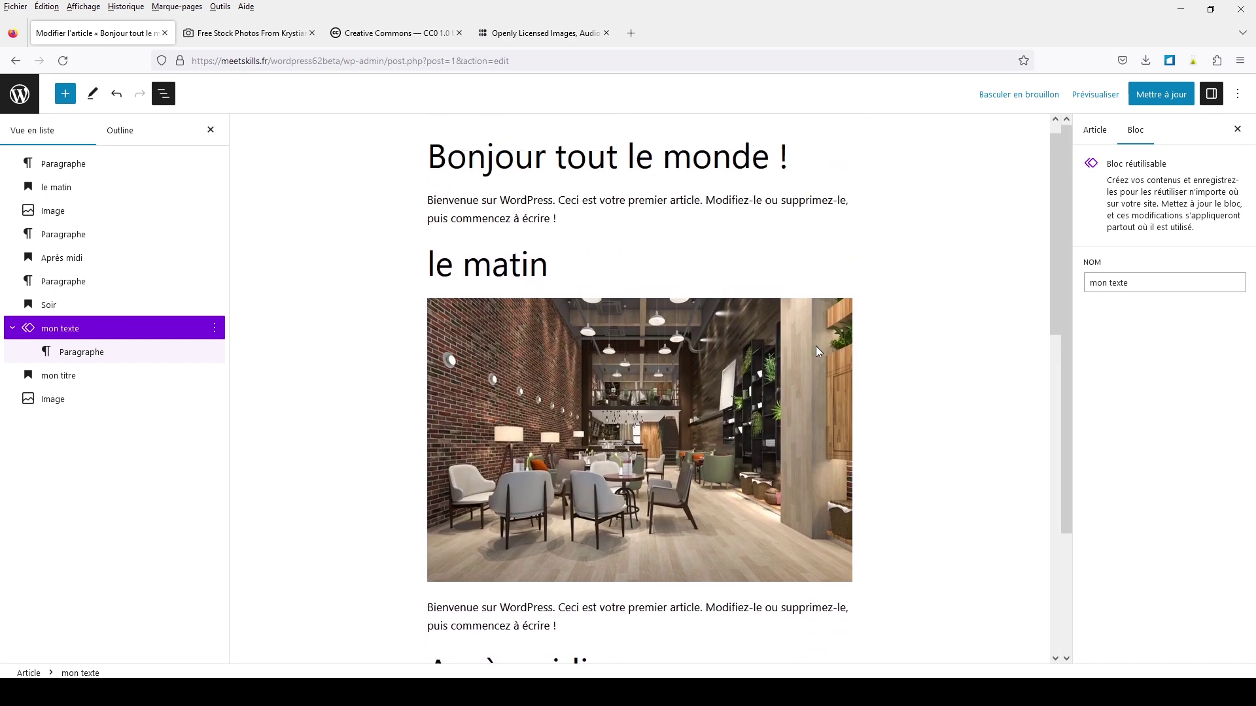
scroll(816, 347, "down", 10)
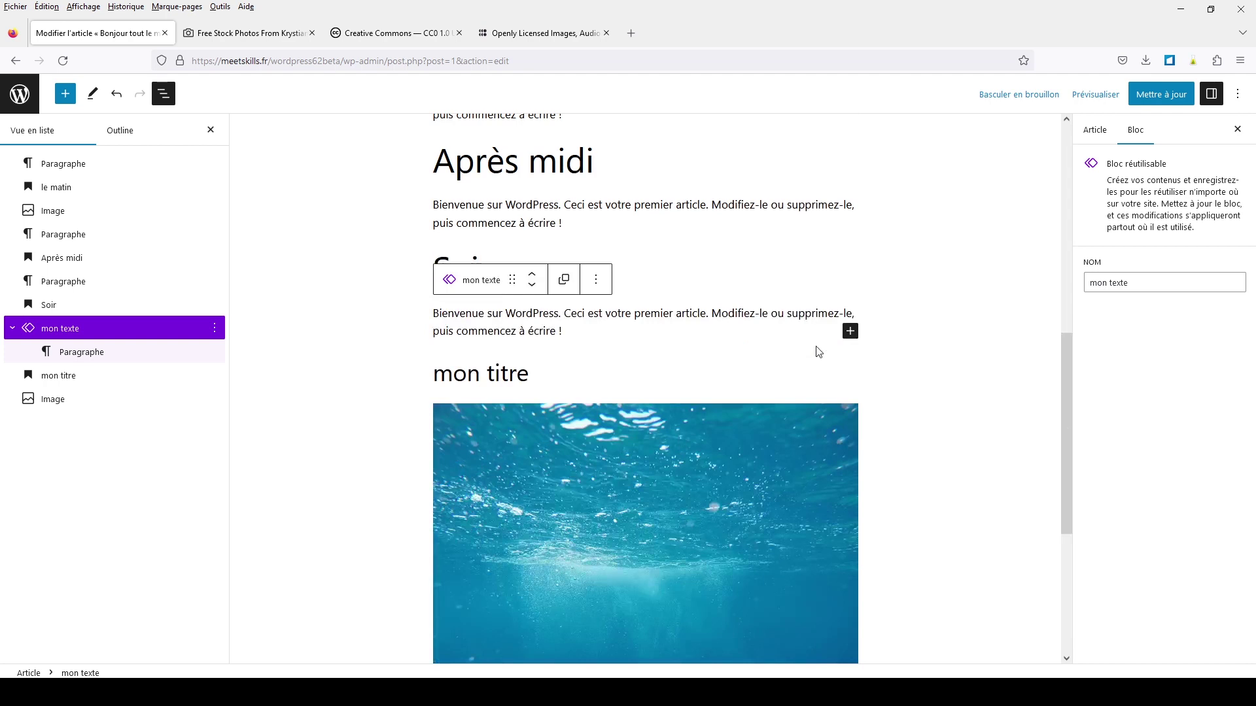
scroll(818, 352, "down", 5)
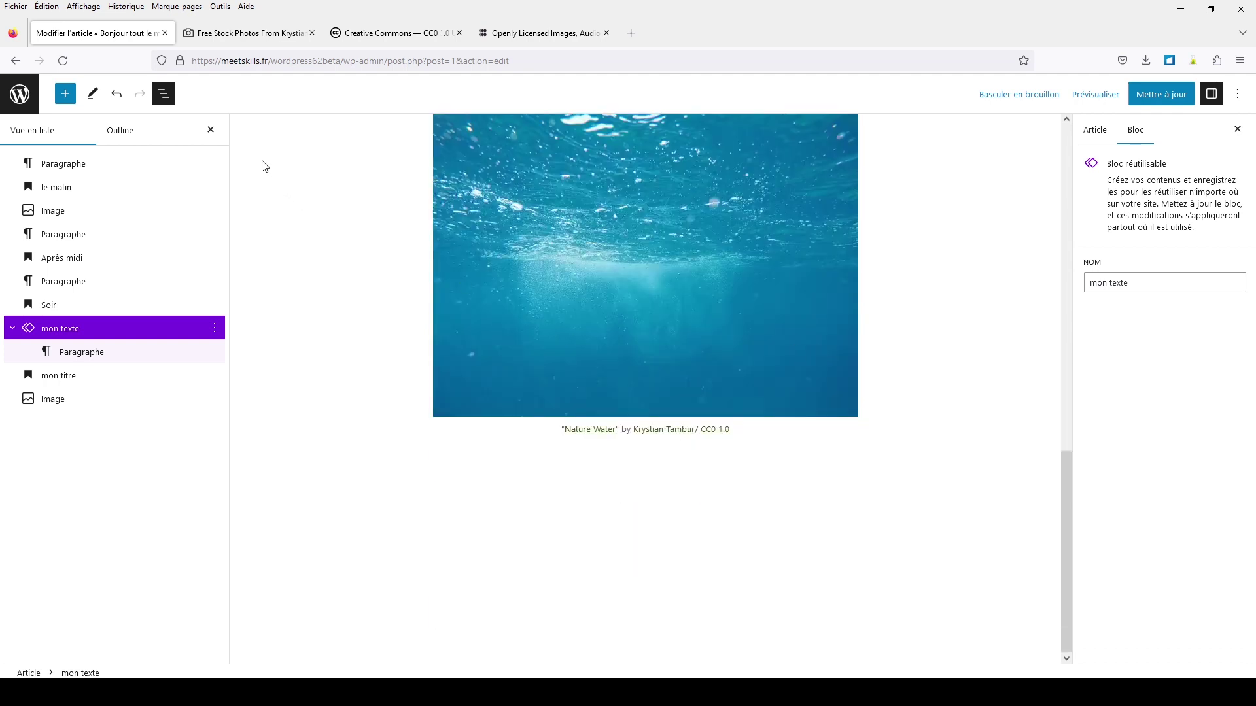
left_click(211, 131)
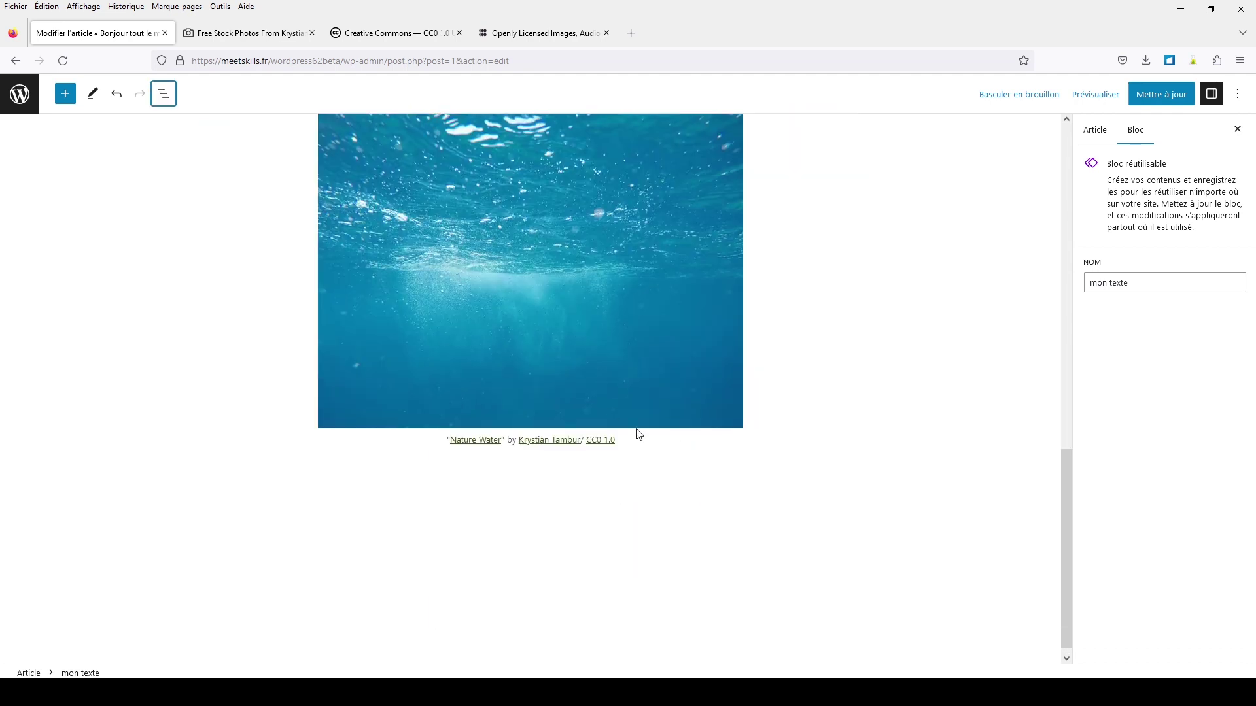
Leave the article editor for the articles list without saving the changes
scroll(865, 553, "up", 10)
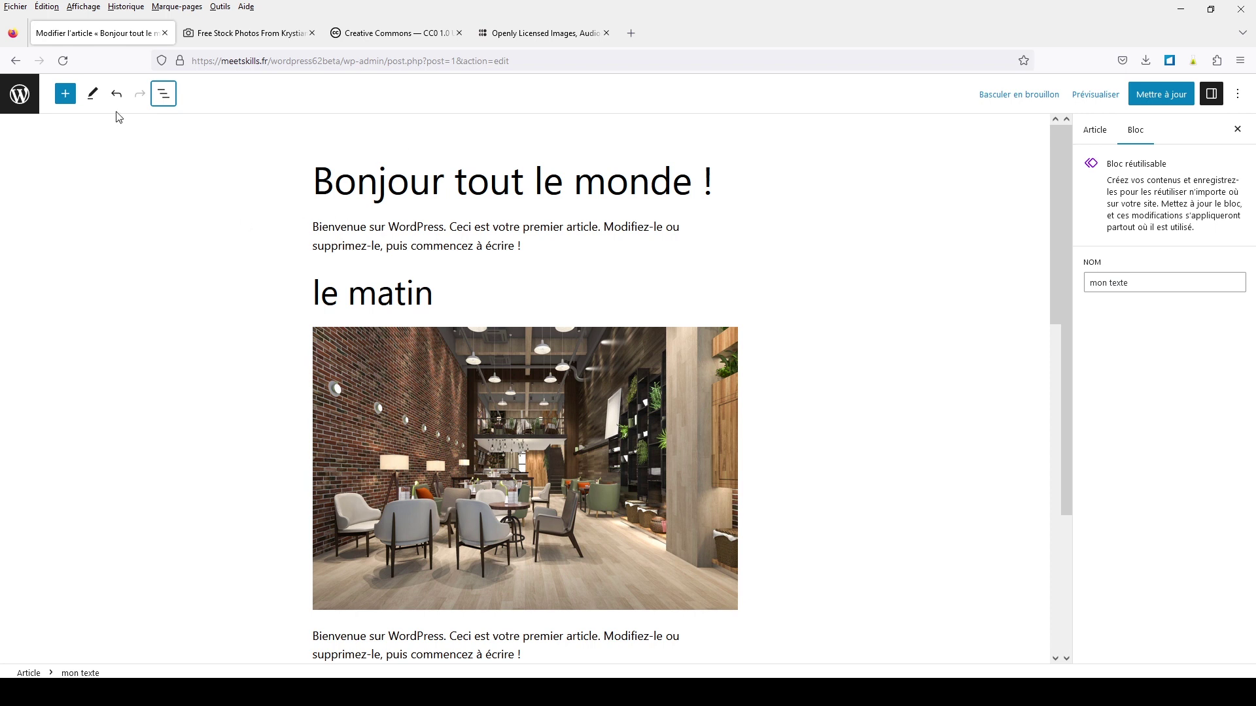
left_click(20, 99)
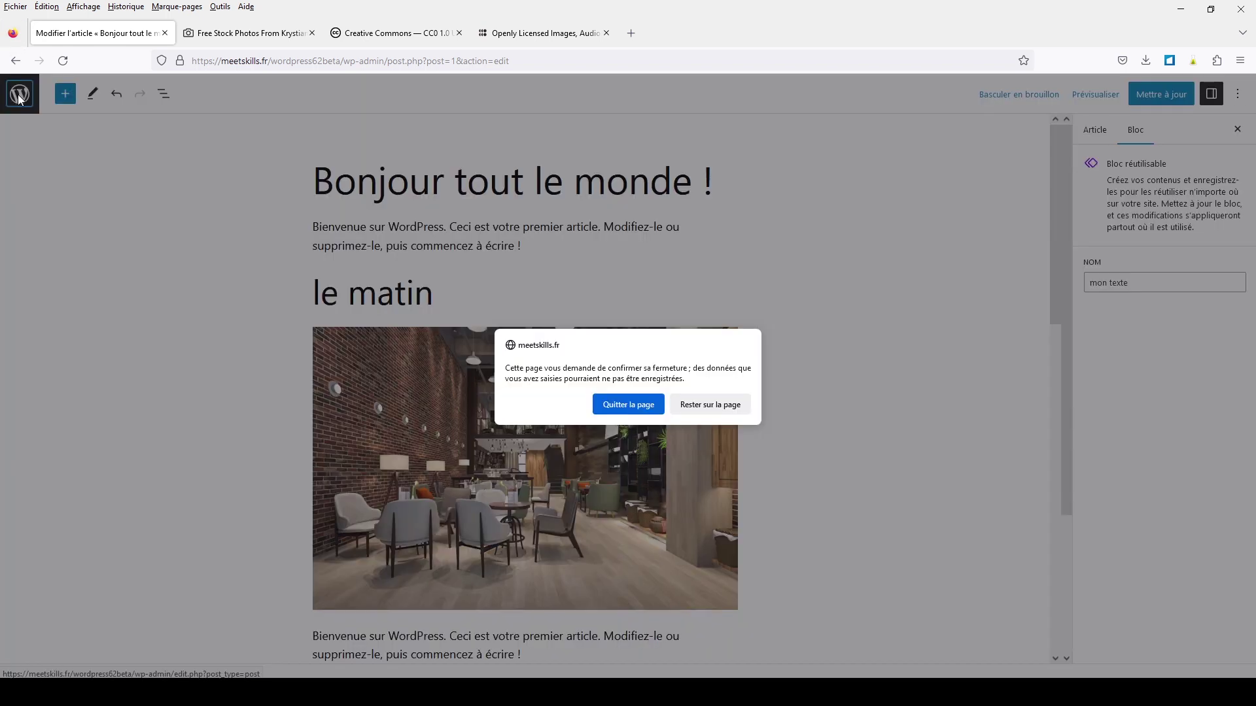
left_click(615, 406)
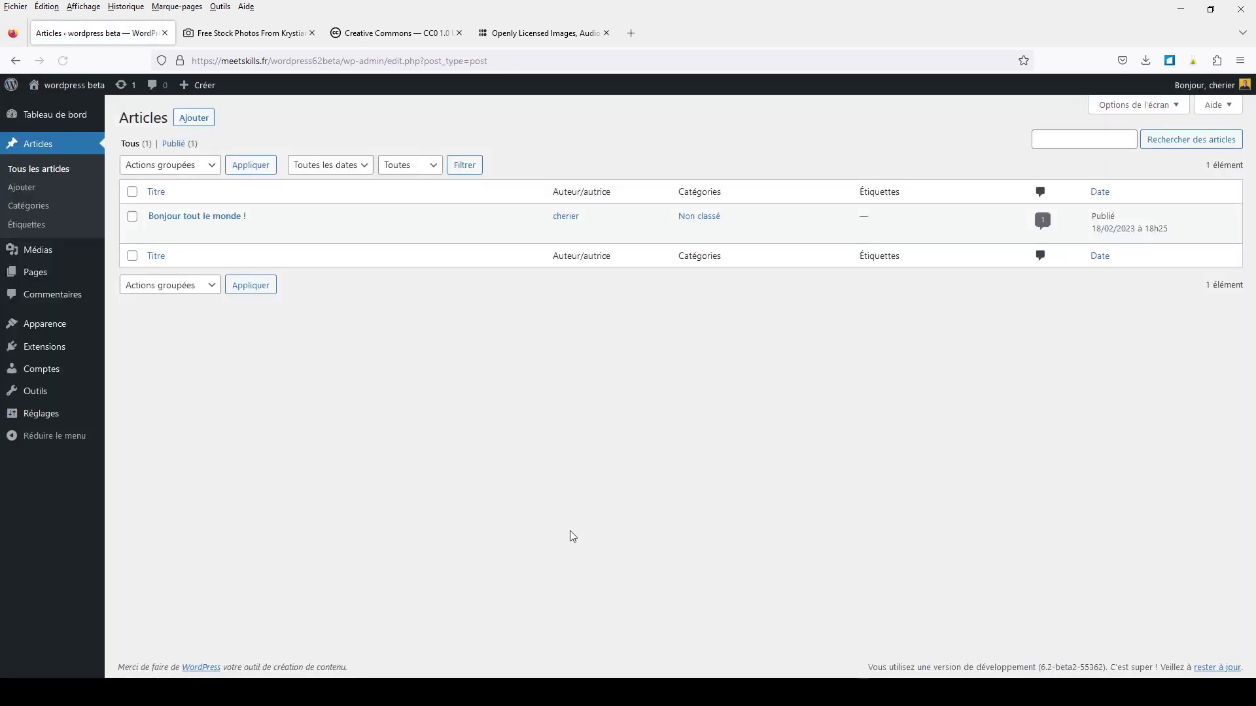
Open the site editor and show its list of templates (Modèles)
mouse_move(44, 327)
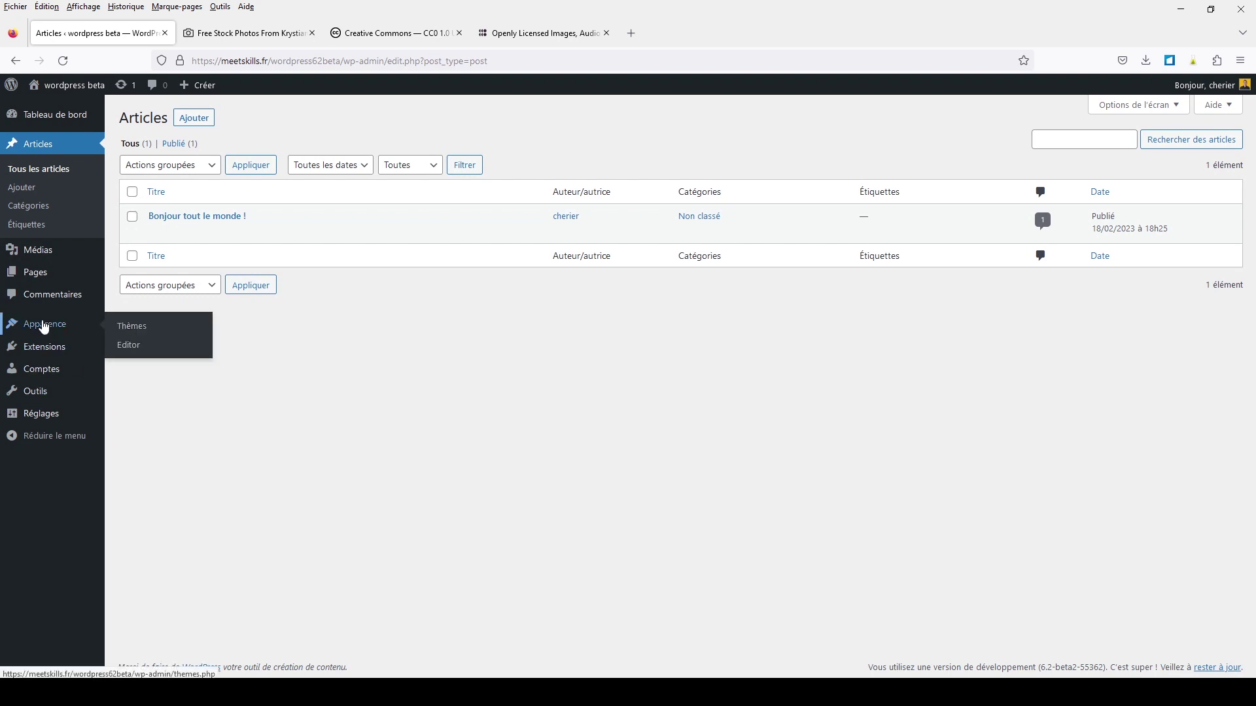
left_click(123, 346)
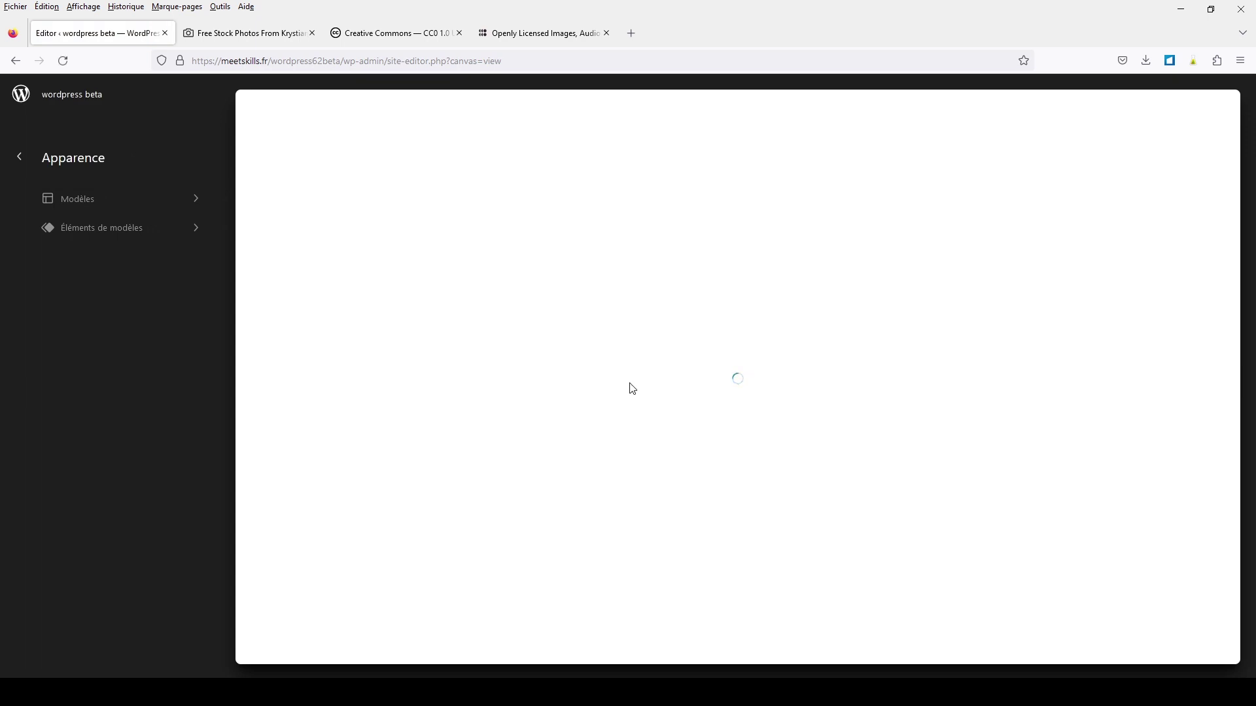
left_click(87, 204)
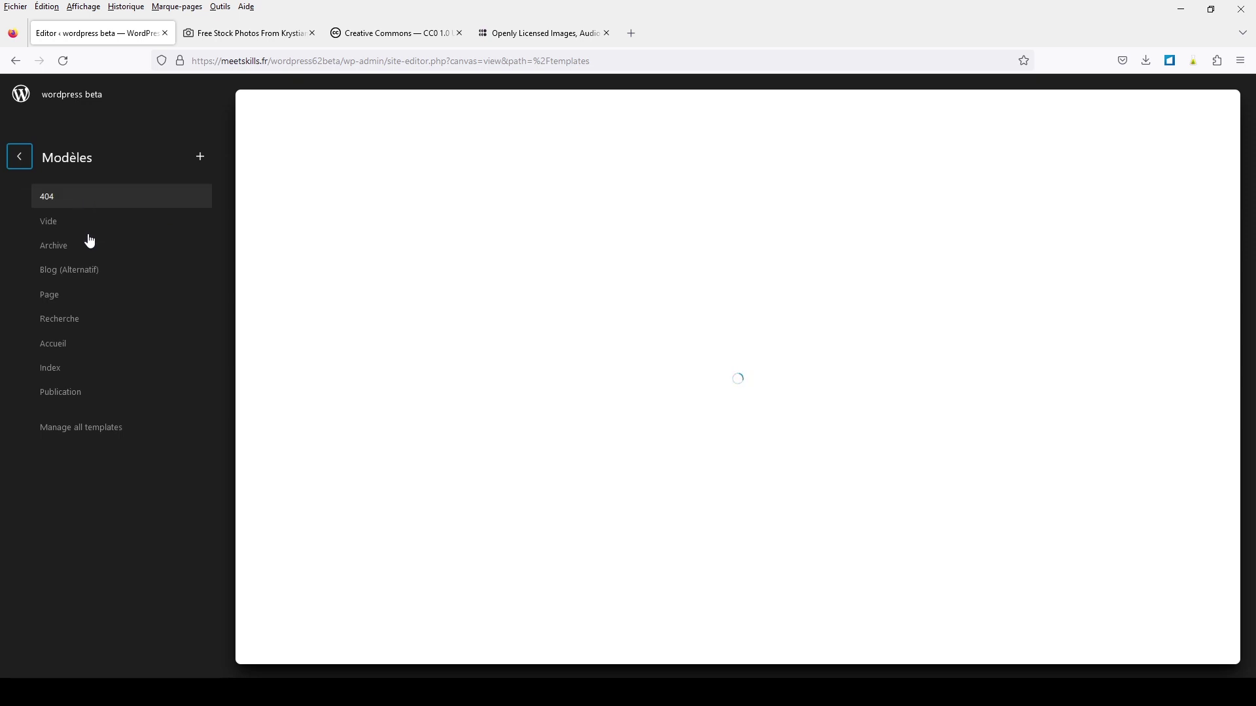
Preview the Publication, Blog (Alternatif) and Vide templates one after another and return to the template list
left_click(89, 398)
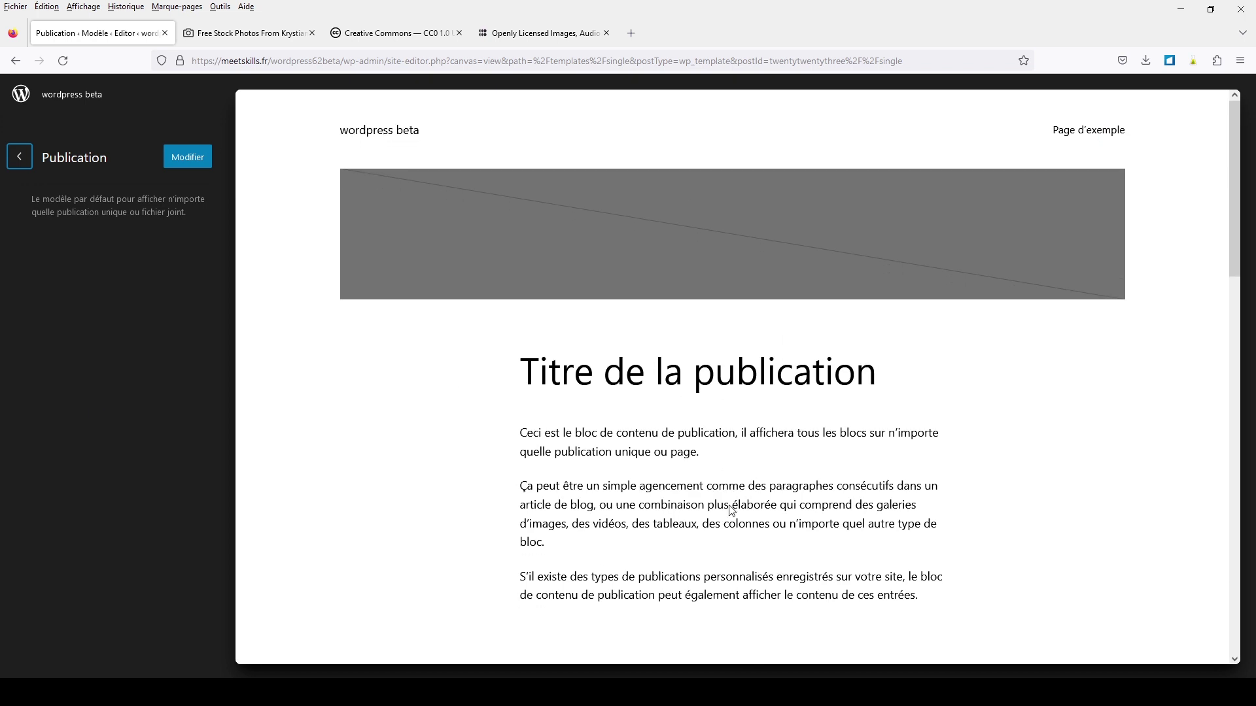
left_click(21, 157)
left_click(81, 271)
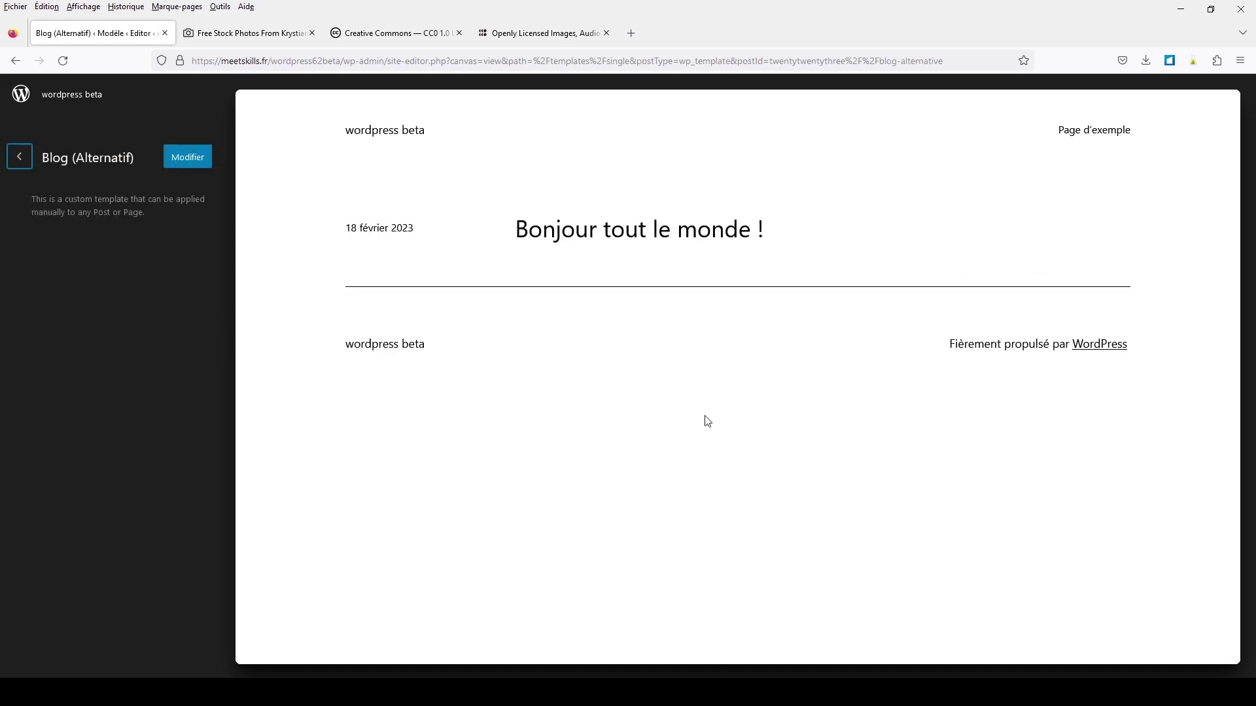
left_click(26, 163)
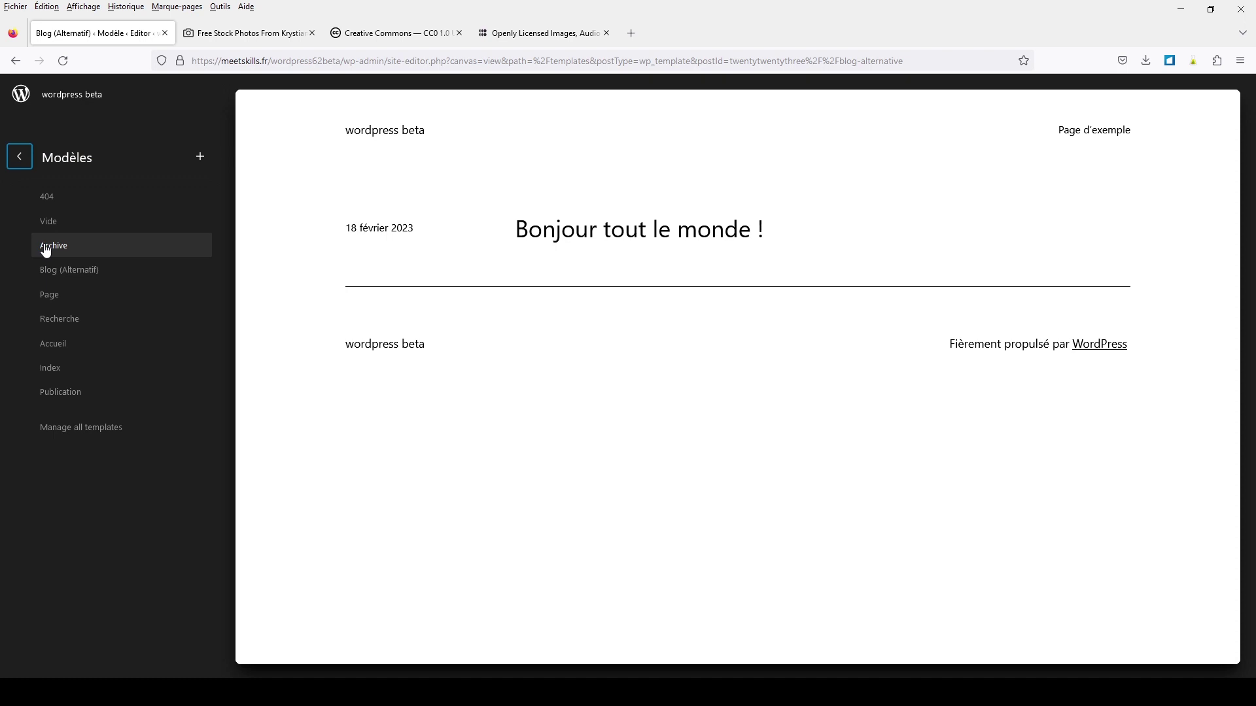
left_click(48, 224)
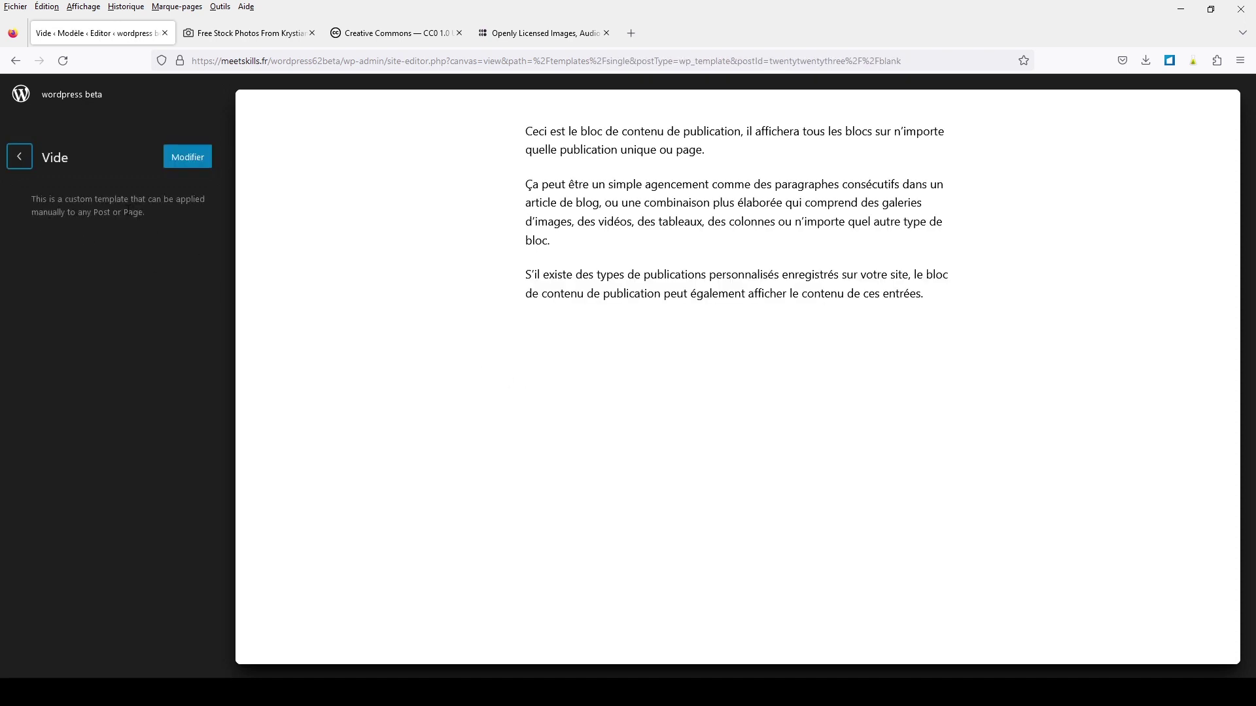
left_click(18, 160)
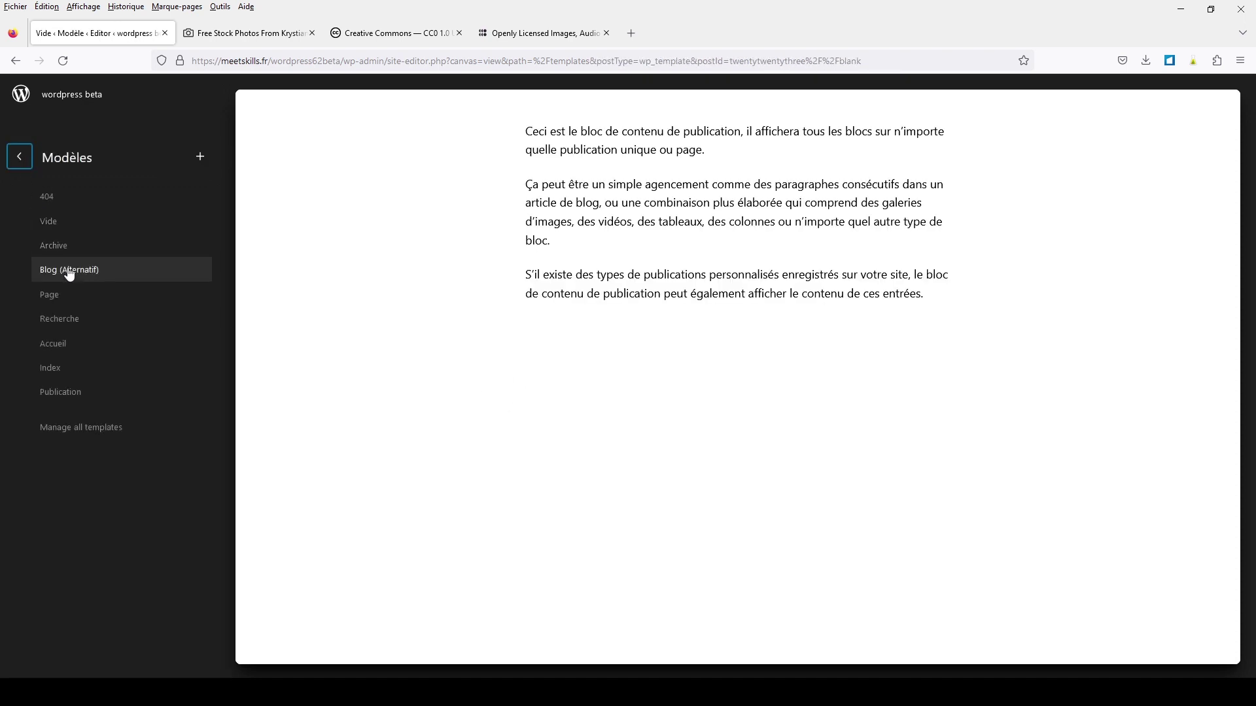
Examine the template types offered for adding a new template, without adding one, and return to the Modèles list
left_click(201, 159)
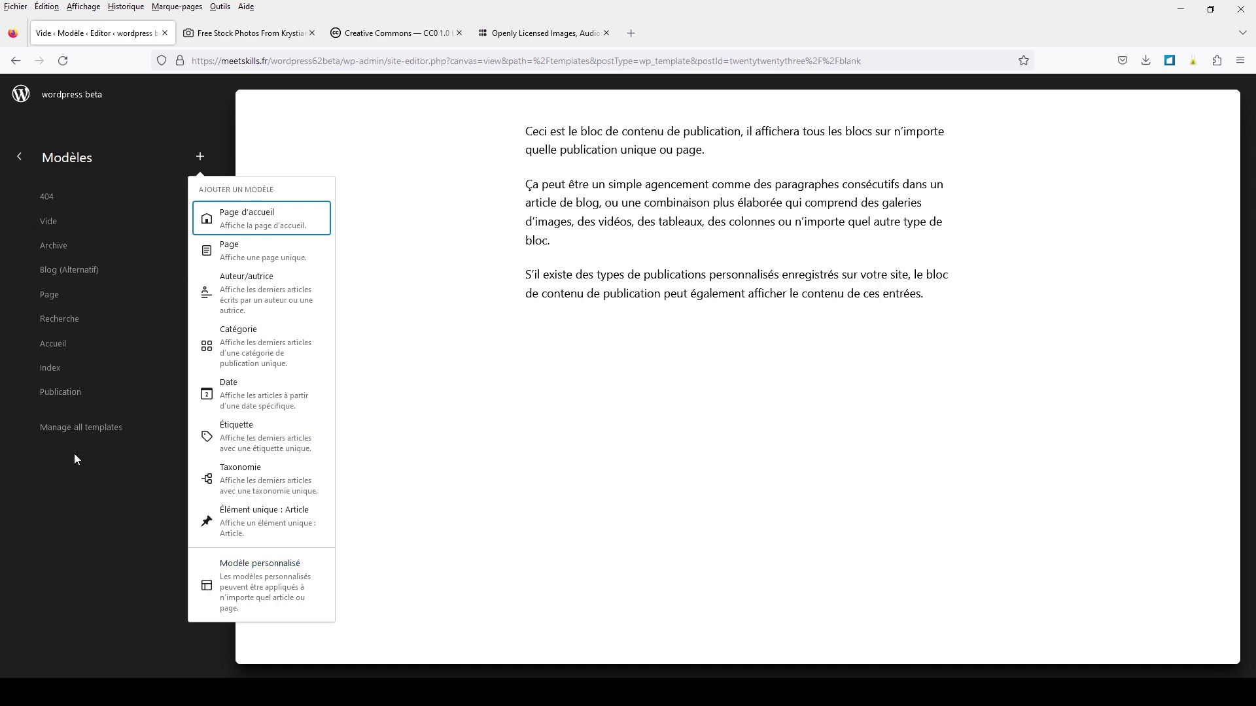
left_click(20, 159)
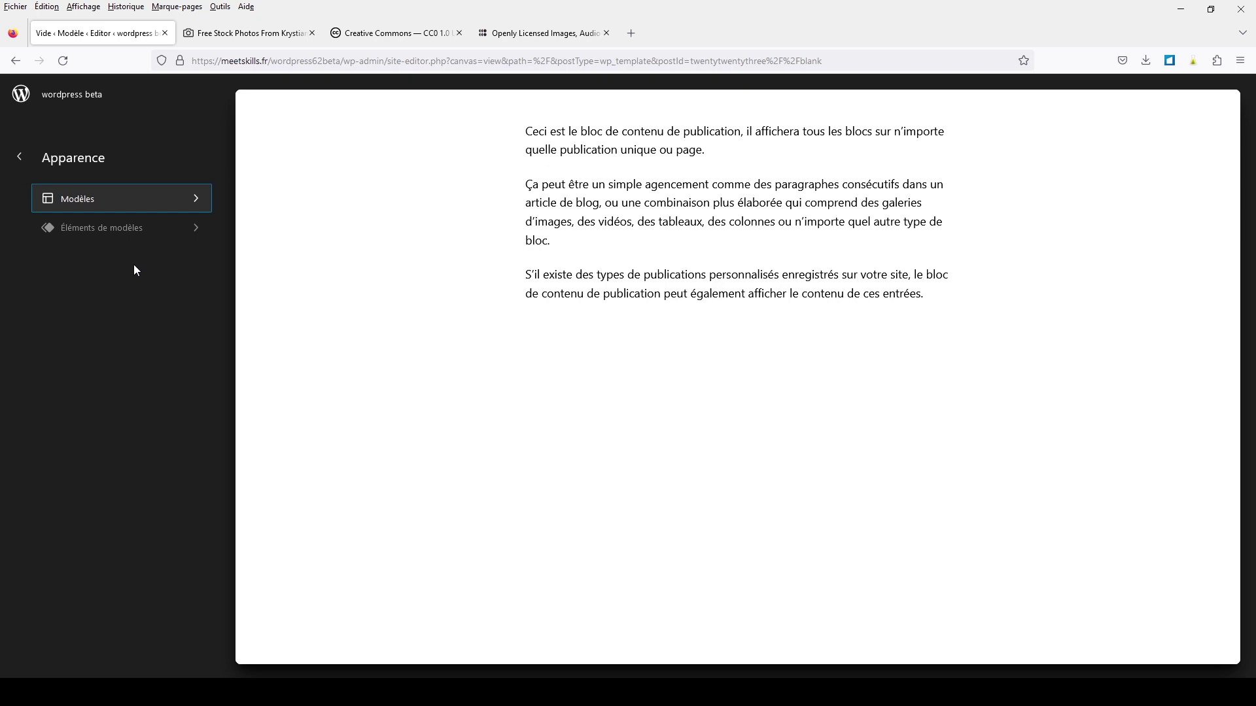
left_click(112, 202)
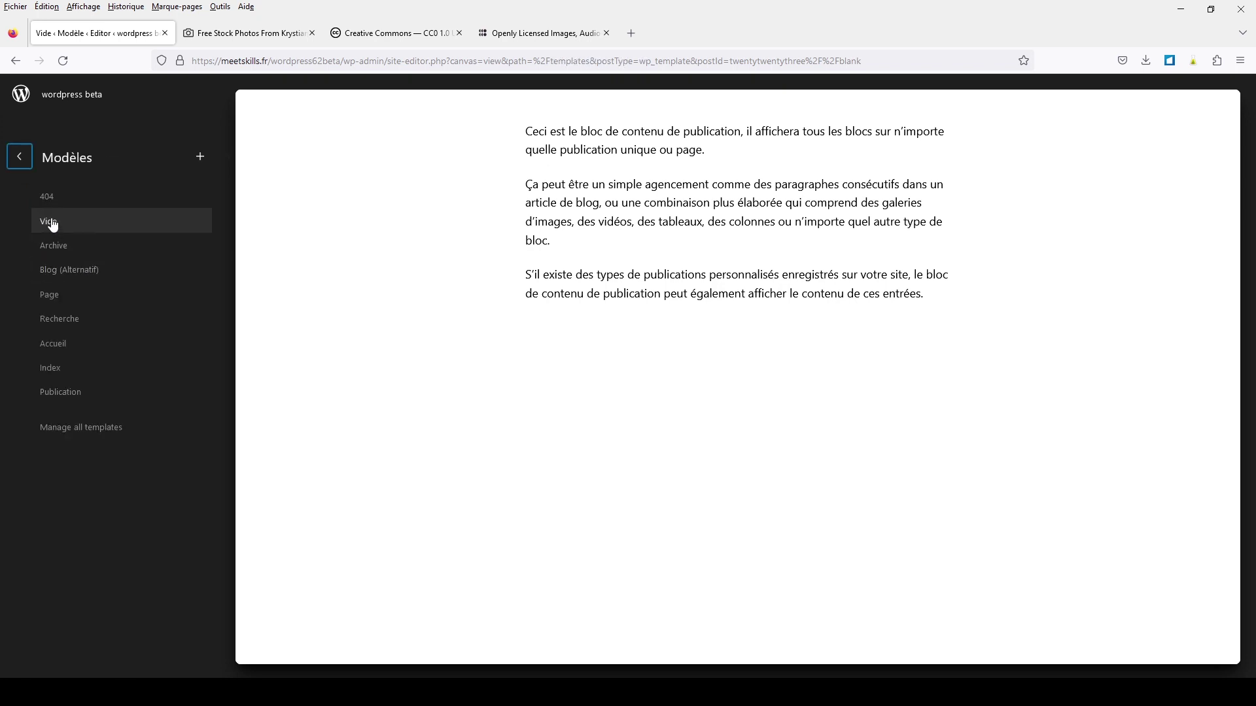
Open the Accueil template in the editor to view it and go back to the template list
left_click(47, 352)
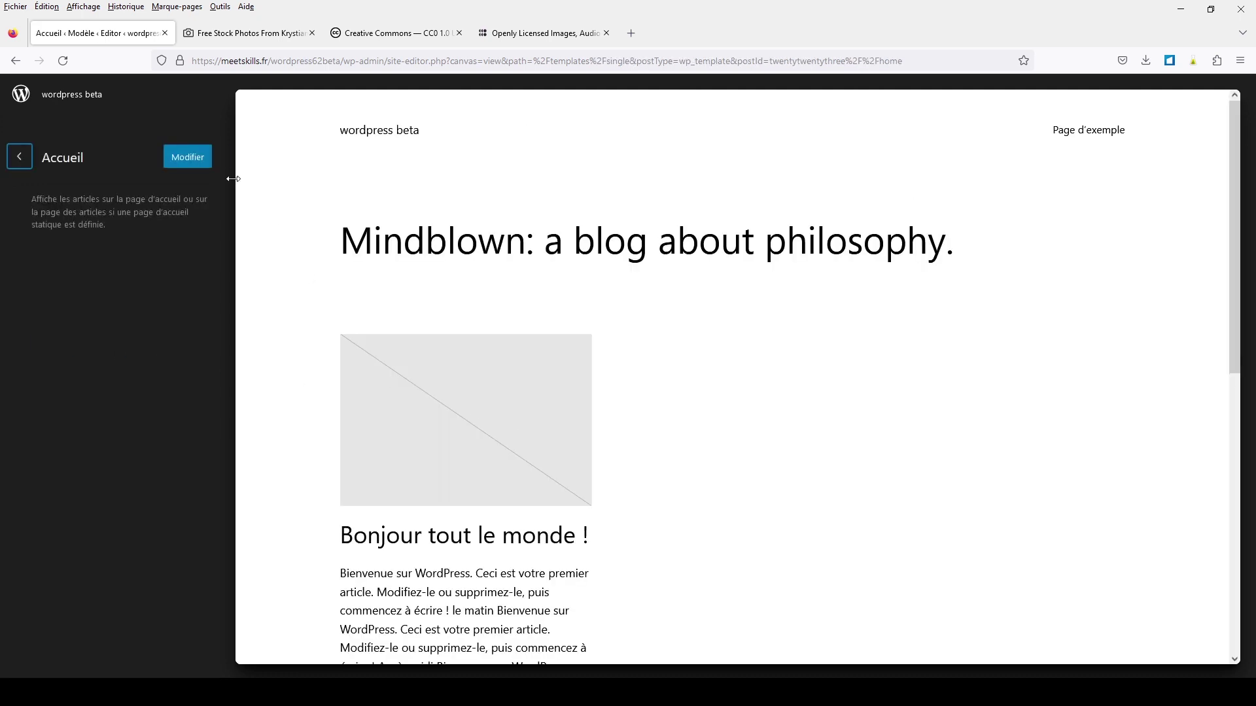
left_click(184, 159)
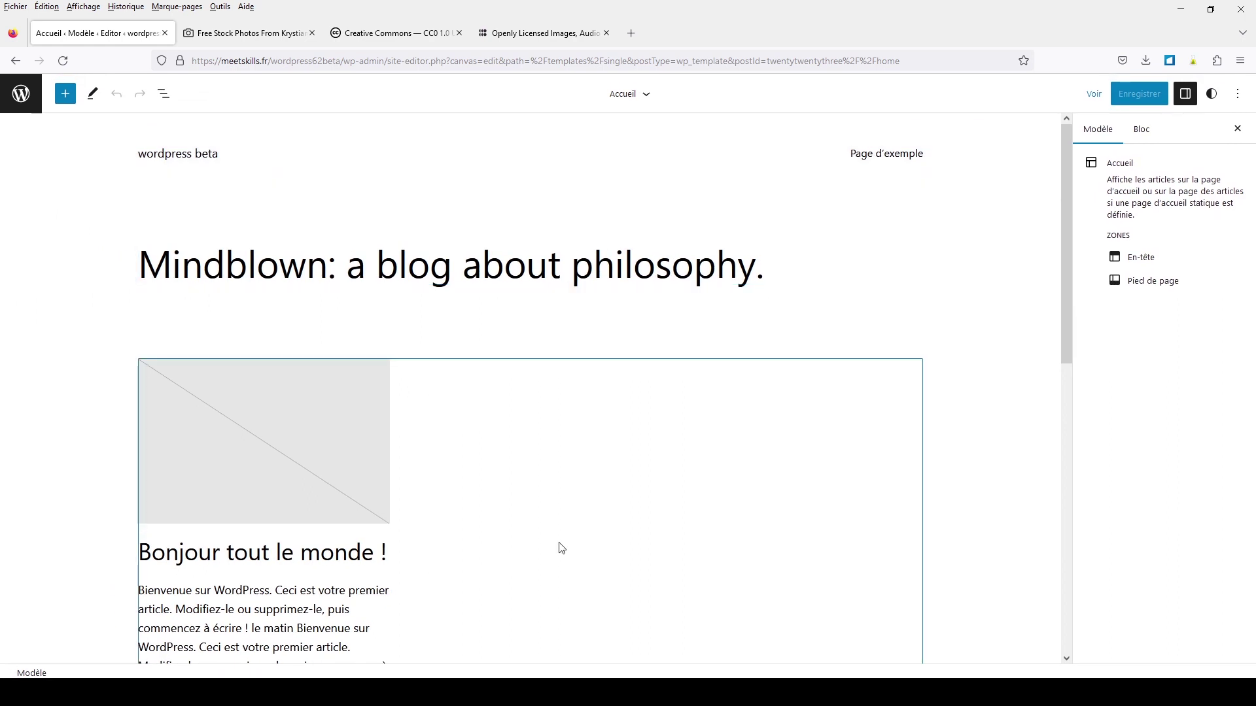
left_click(22, 97)
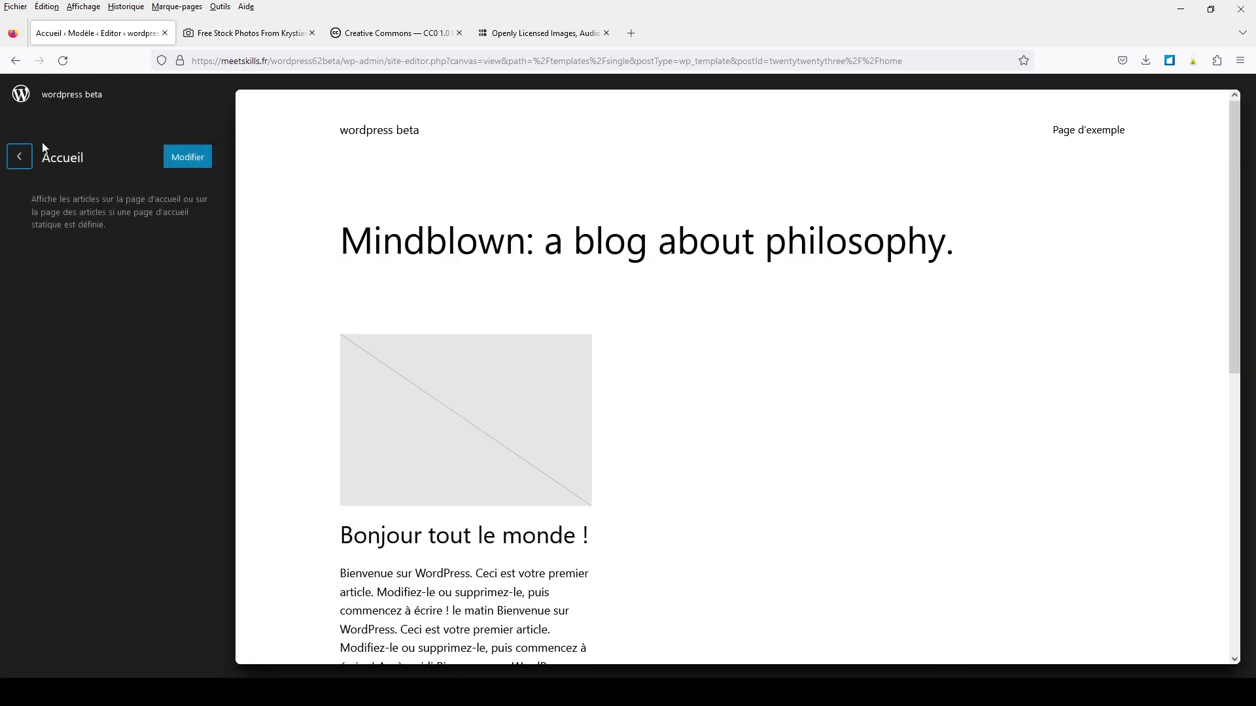
left_click(19, 157)
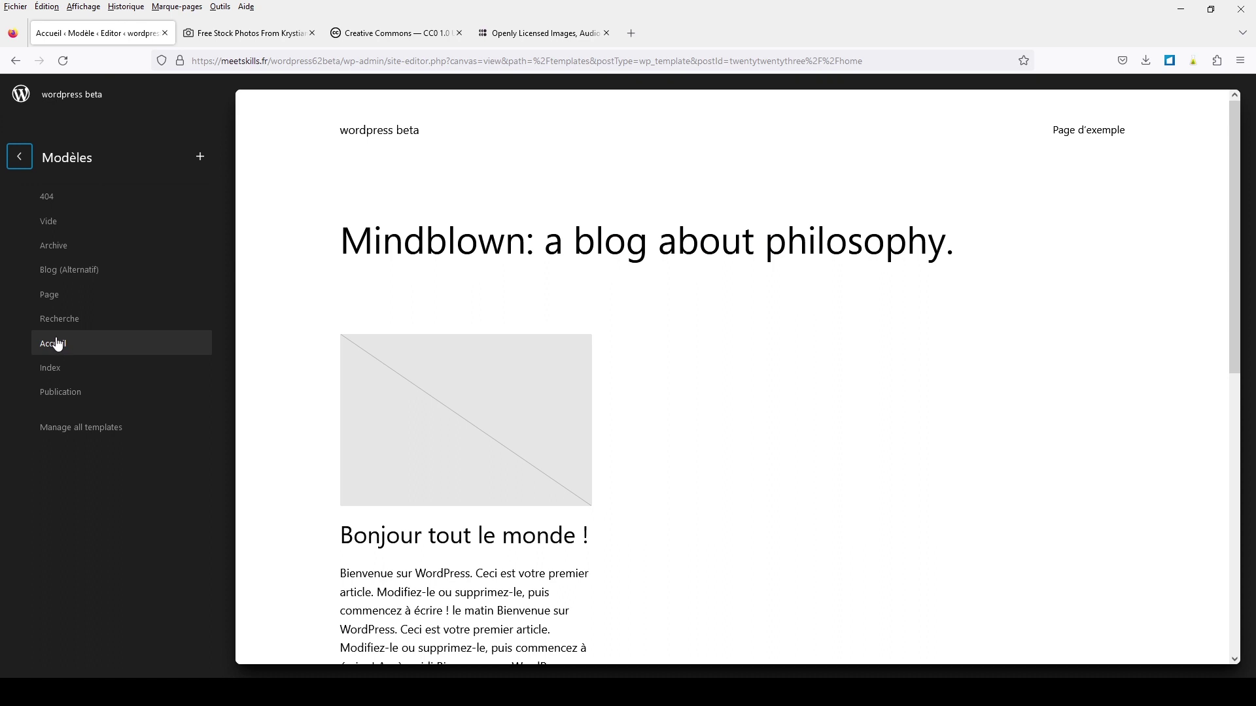
Preview the Accueil template, view the Archive template in the editor, and return to the template list
left_click(131, 343)
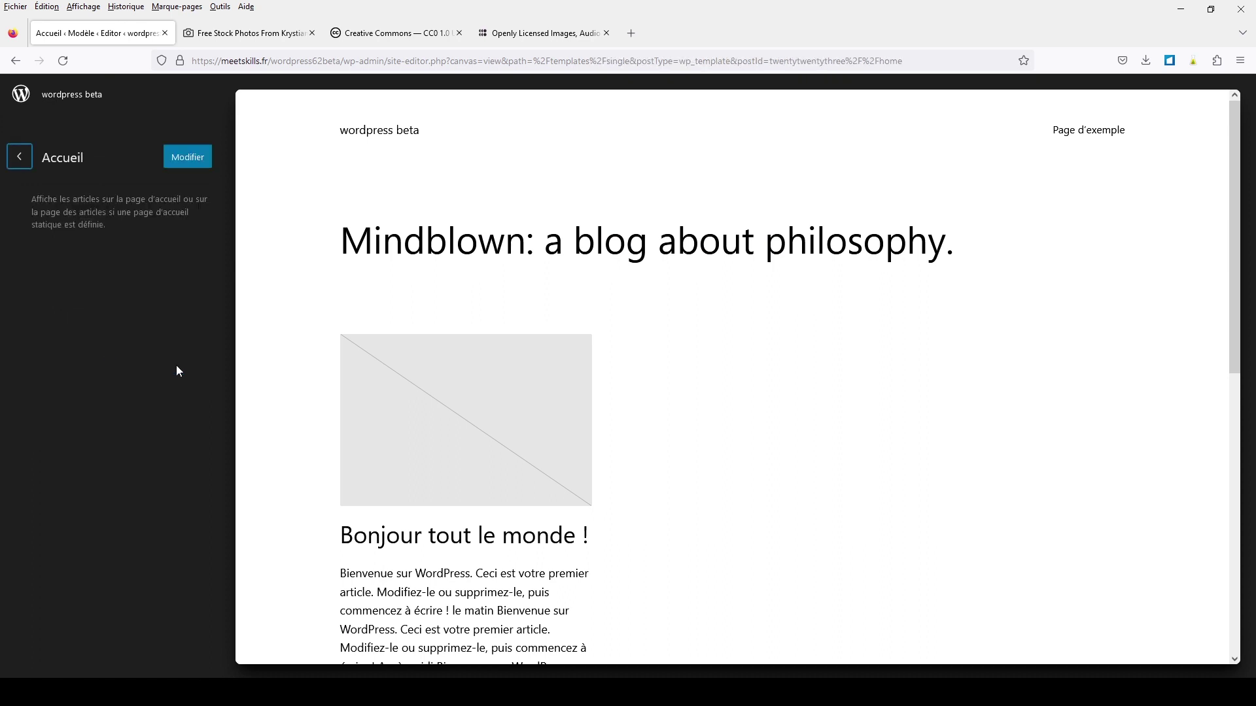
left_click(19, 161)
left_click(53, 246)
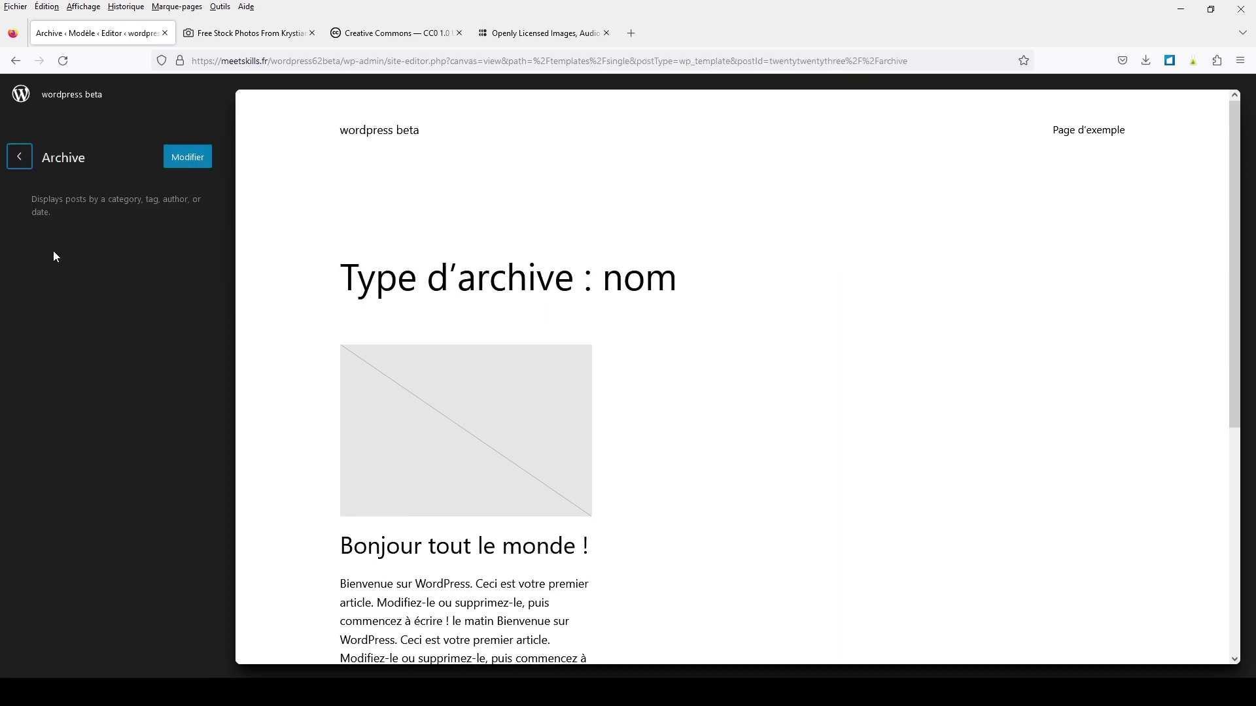
left_click(196, 161)
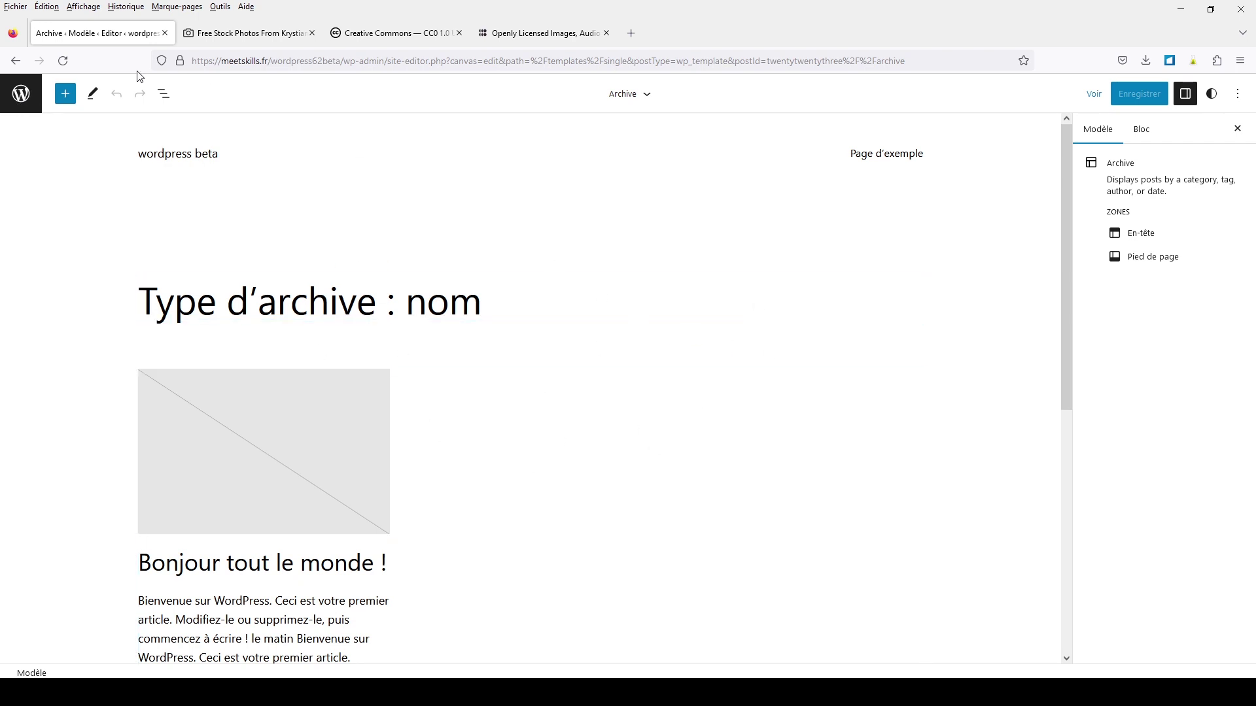
left_click(23, 104)
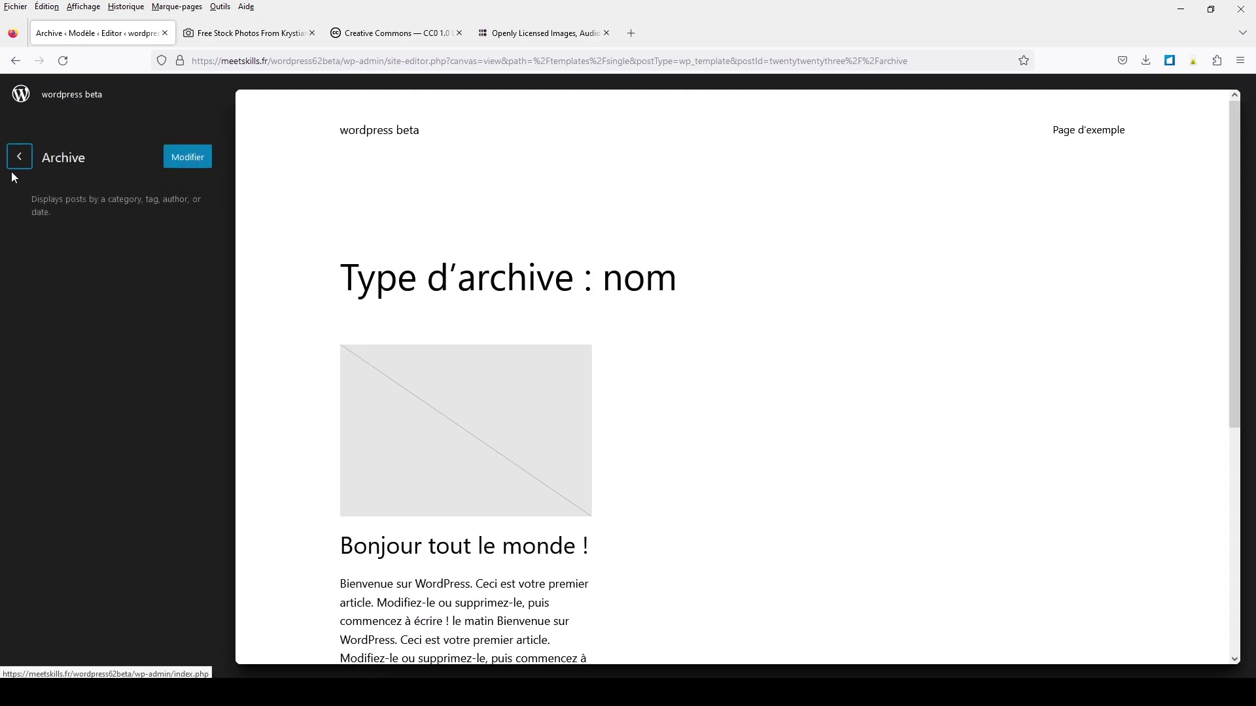
left_click(18, 157)
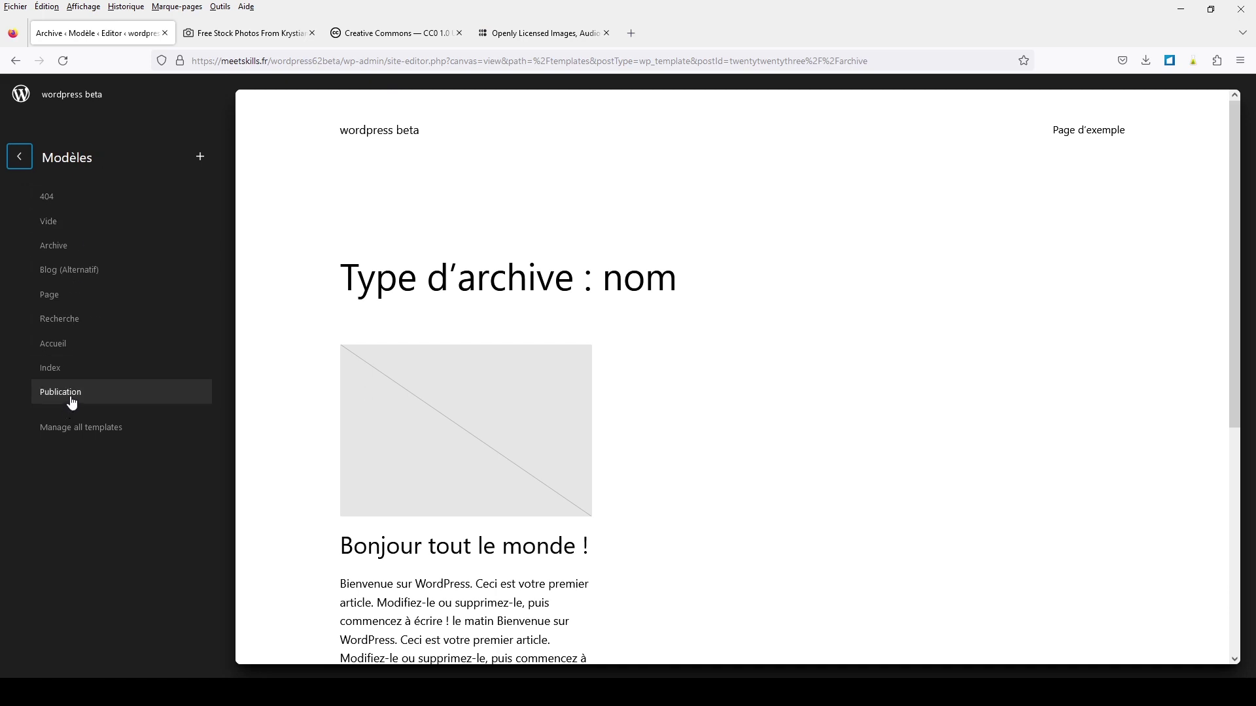
Examine the full table for managing all templates, and preview the Recherche template
left_click(77, 435)
scroll(551, 271, "down", 2)
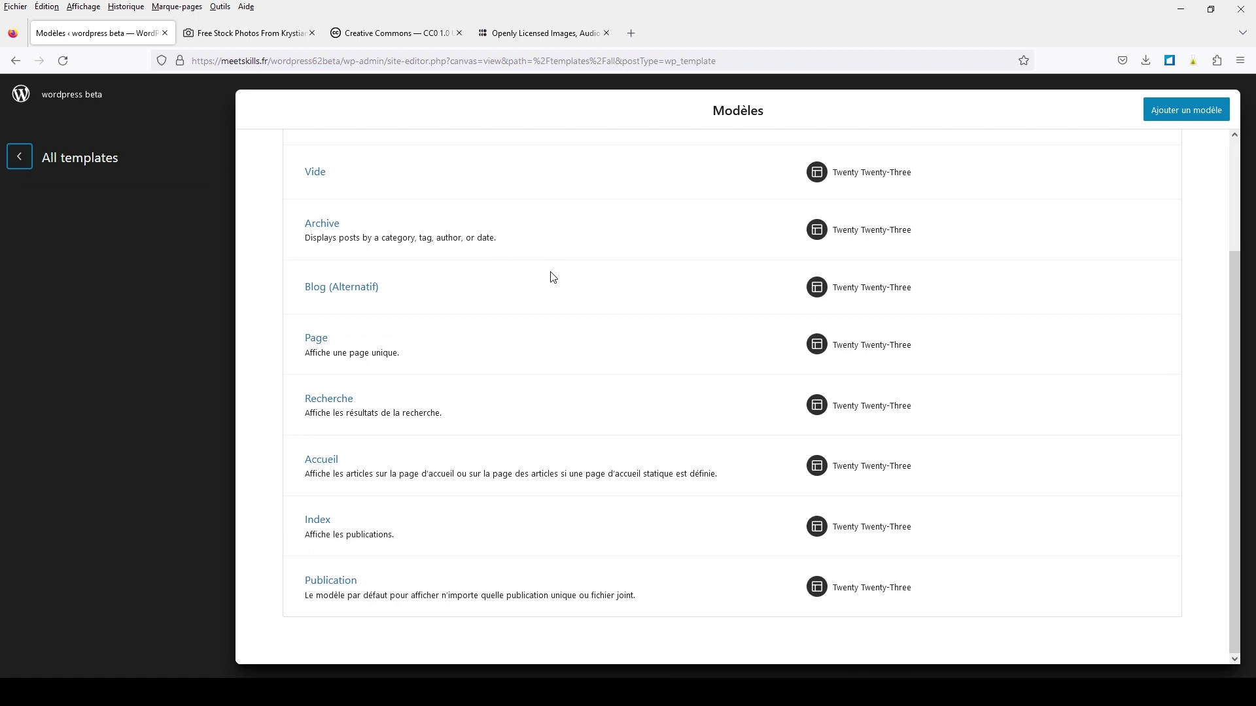
scroll(579, 420, "up", 2)
scroll(579, 419, "down", 2)
scroll(934, 437, "up", 2)
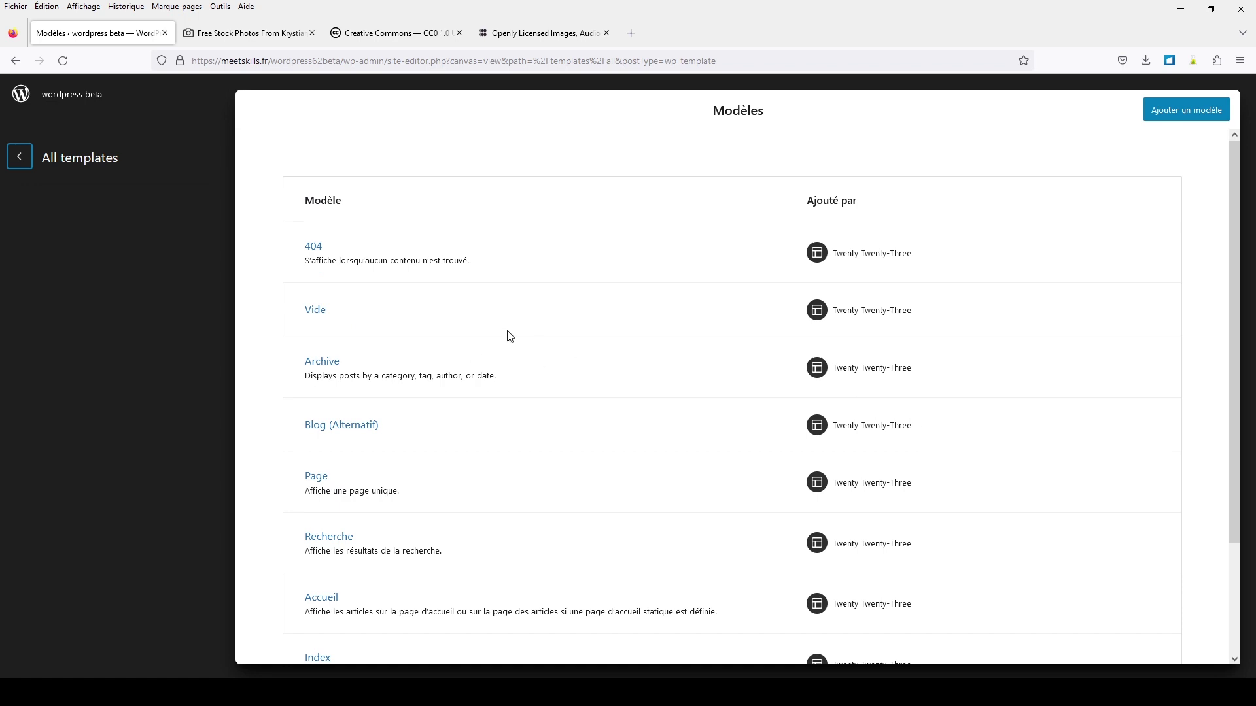
left_click(24, 162)
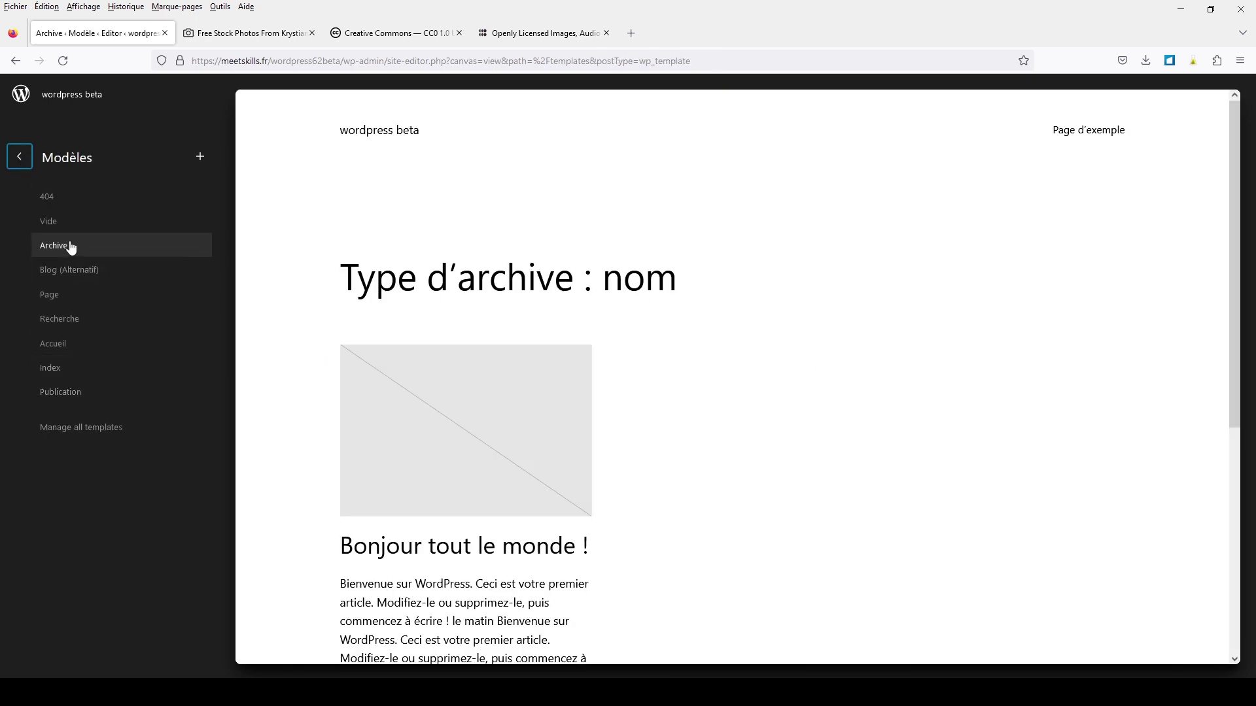
left_click(58, 320)
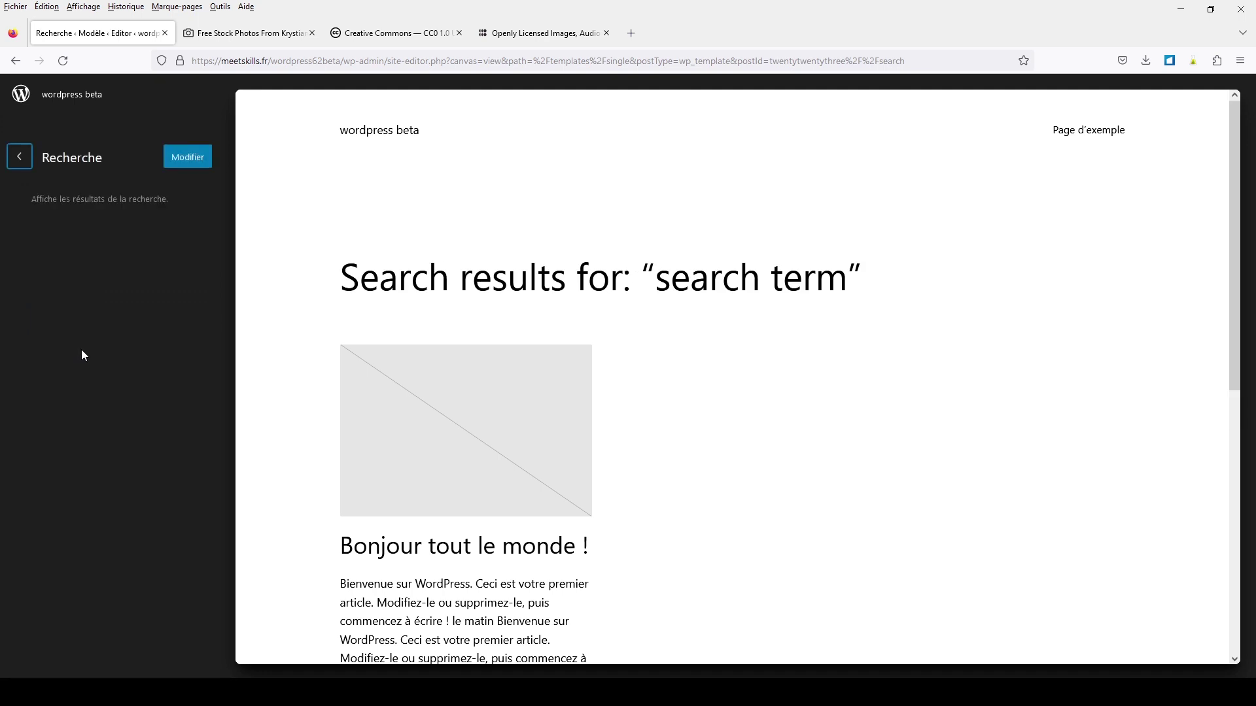
left_click(30, 159)
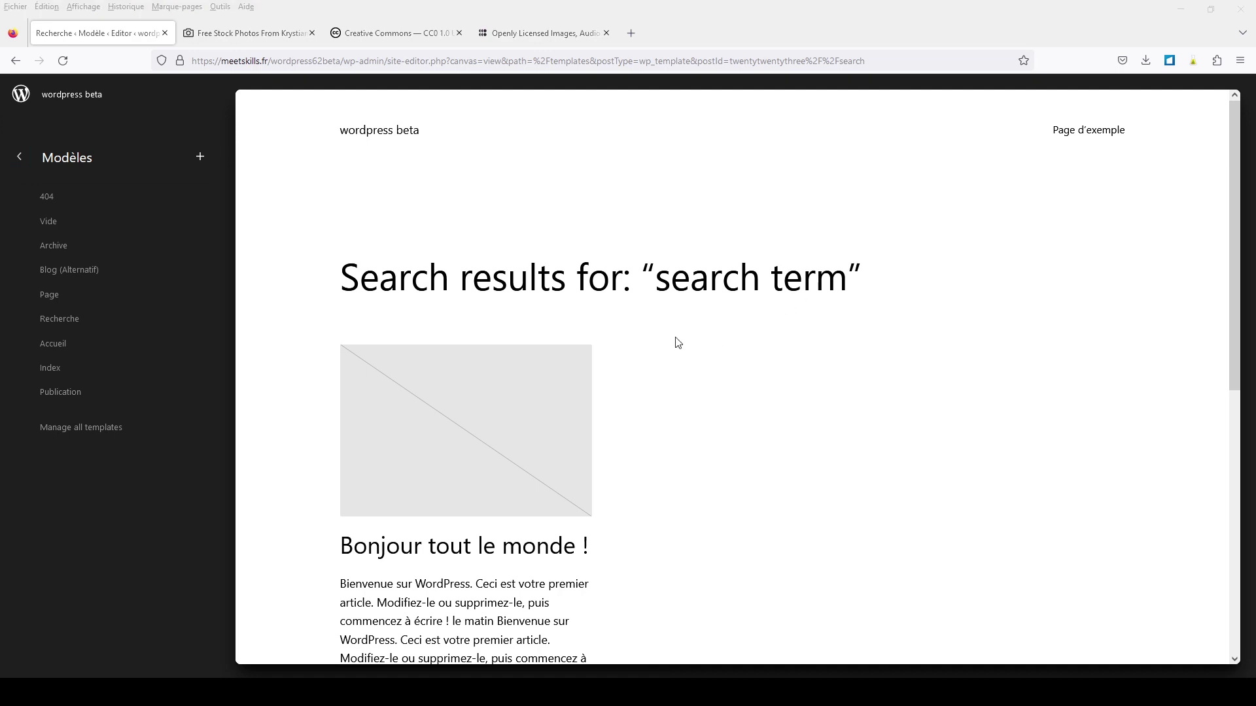
Open the Accueil template for editing and convert the header's automatic page list into an editable navigation menu
left_click(55, 344)
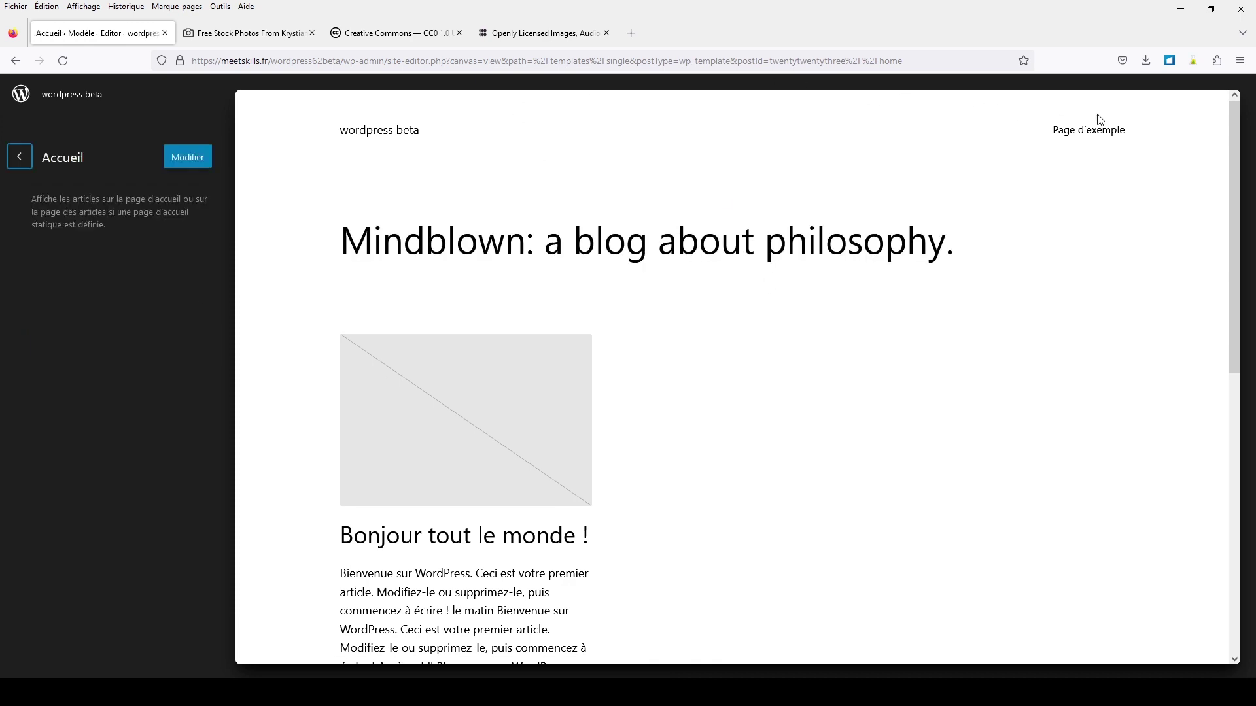
left_click(1089, 137)
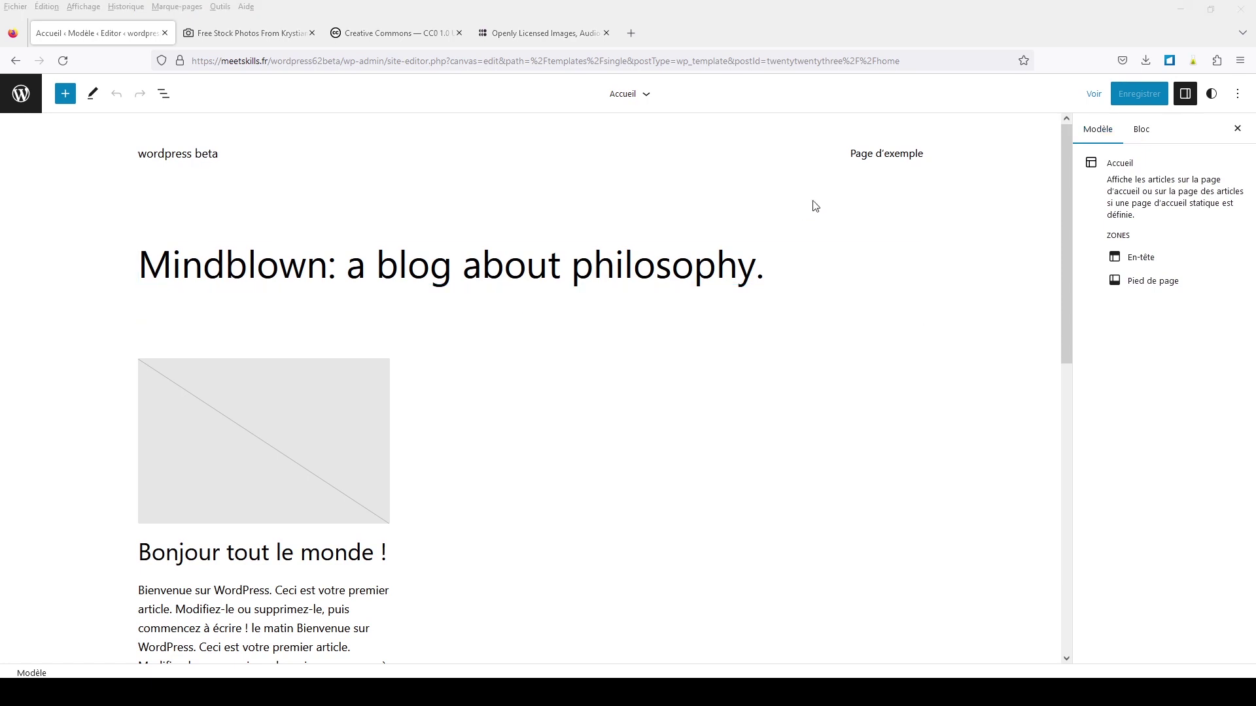
left_click(875, 155)
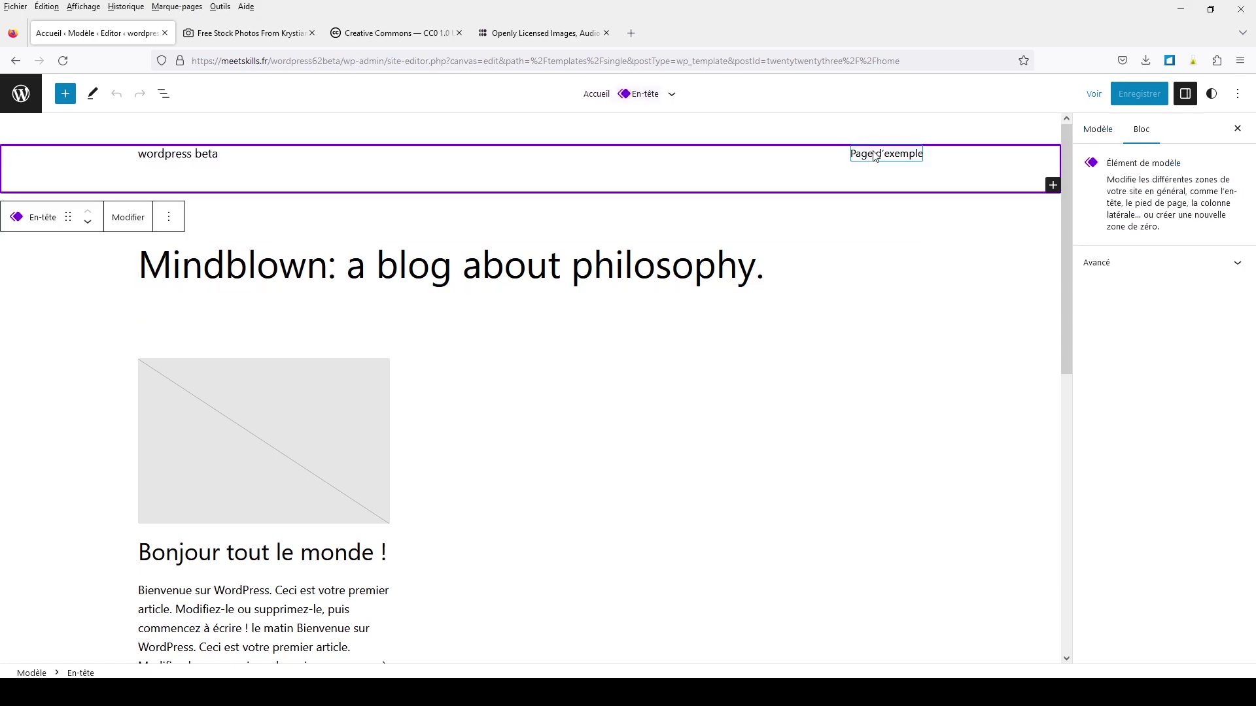
left_click(875, 155)
left_click(994, 188)
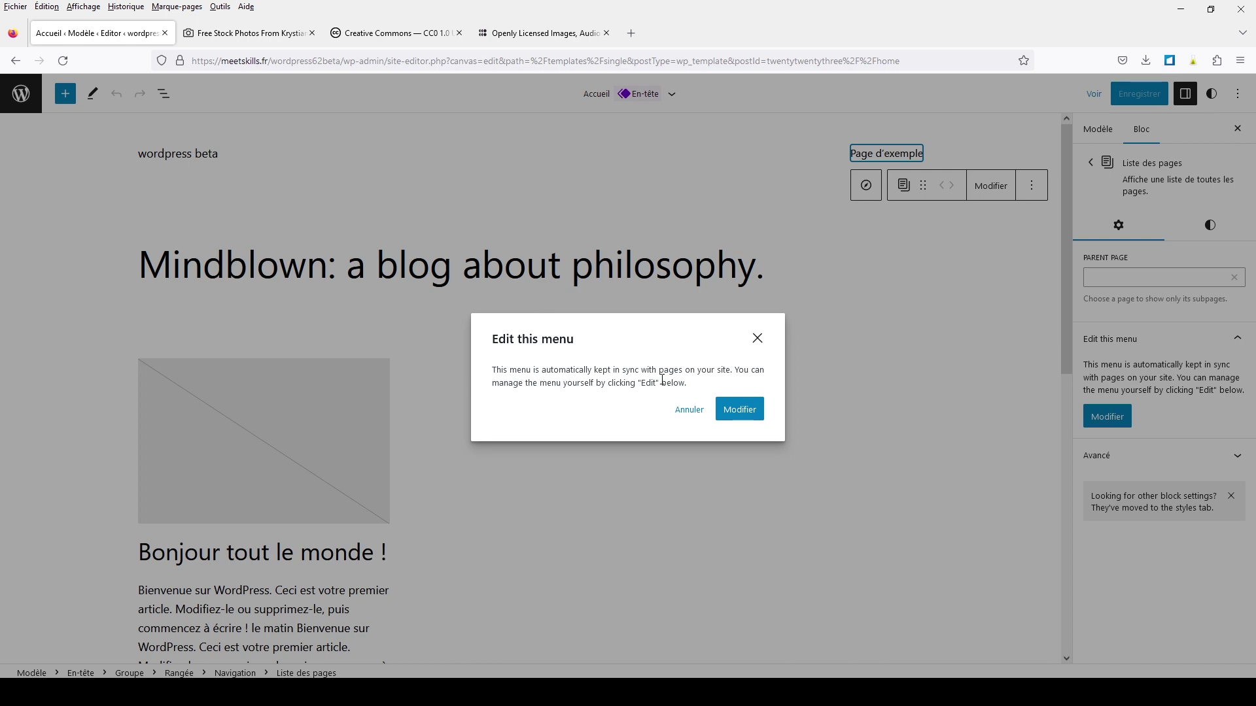
left_click(735, 418)
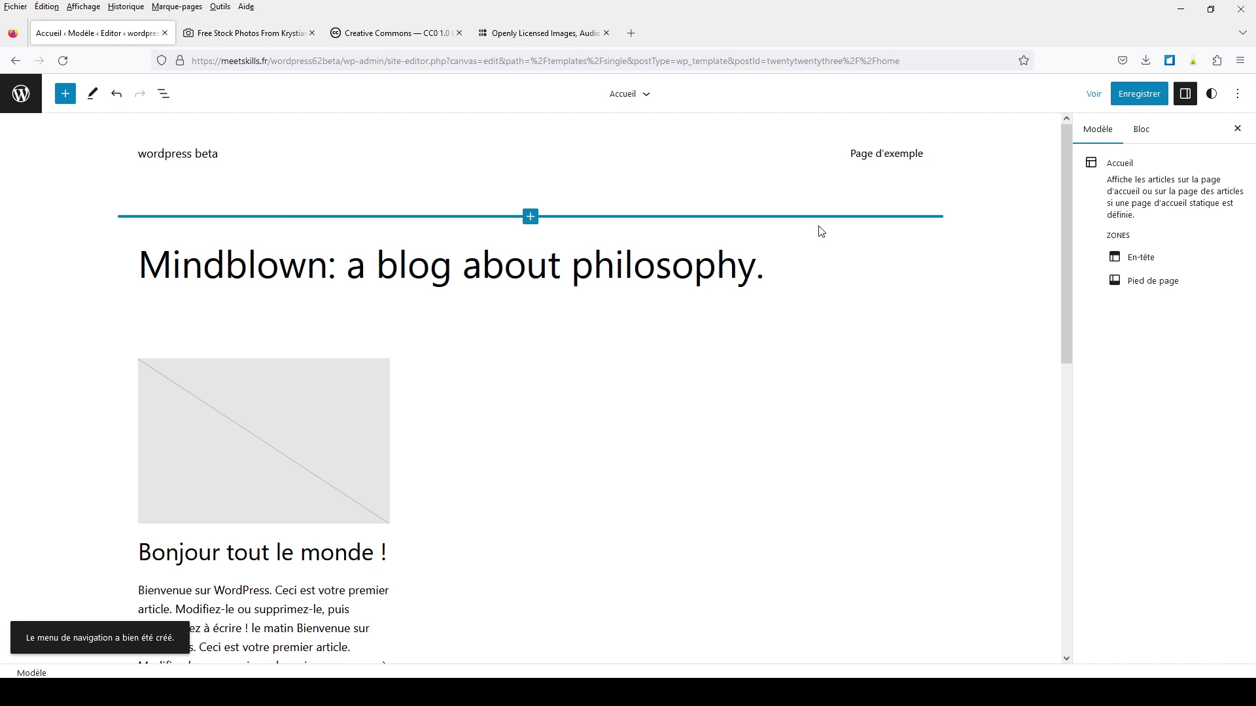
Save the En-tête and Navigation En-tête changes and return to the site editor's Apparence overview
left_click(1114, 96)
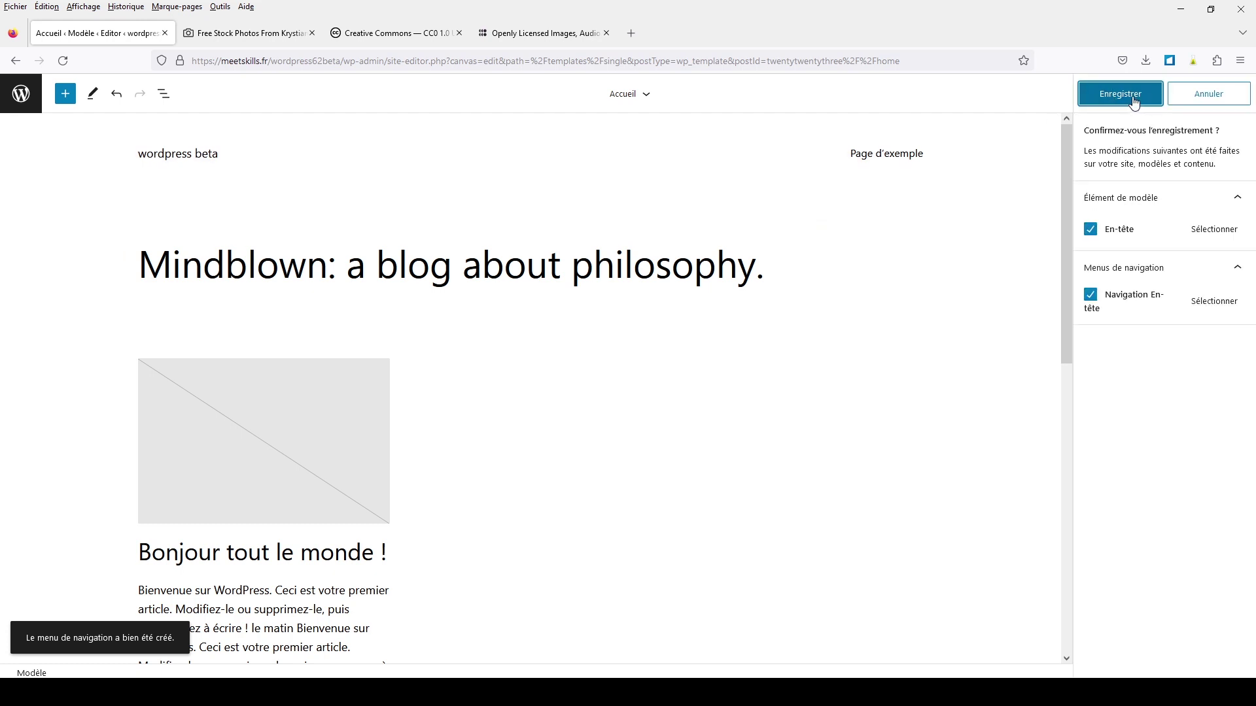
left_click(1114, 98)
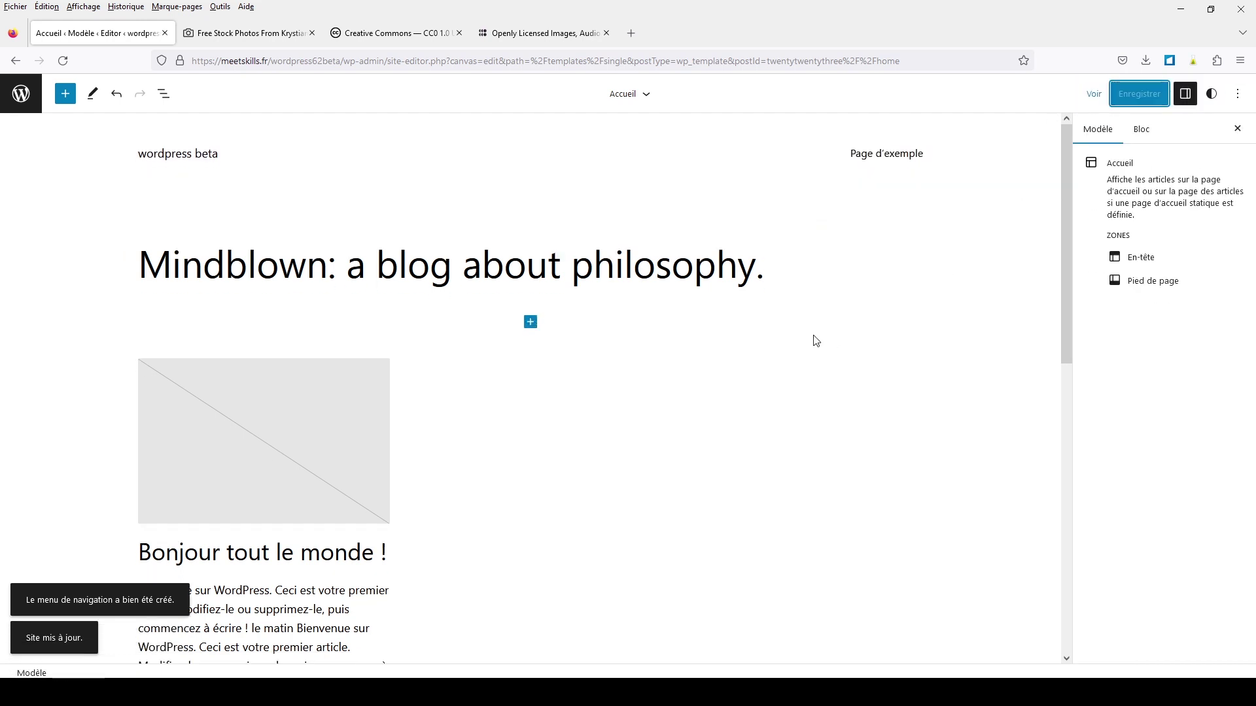
left_click(22, 98)
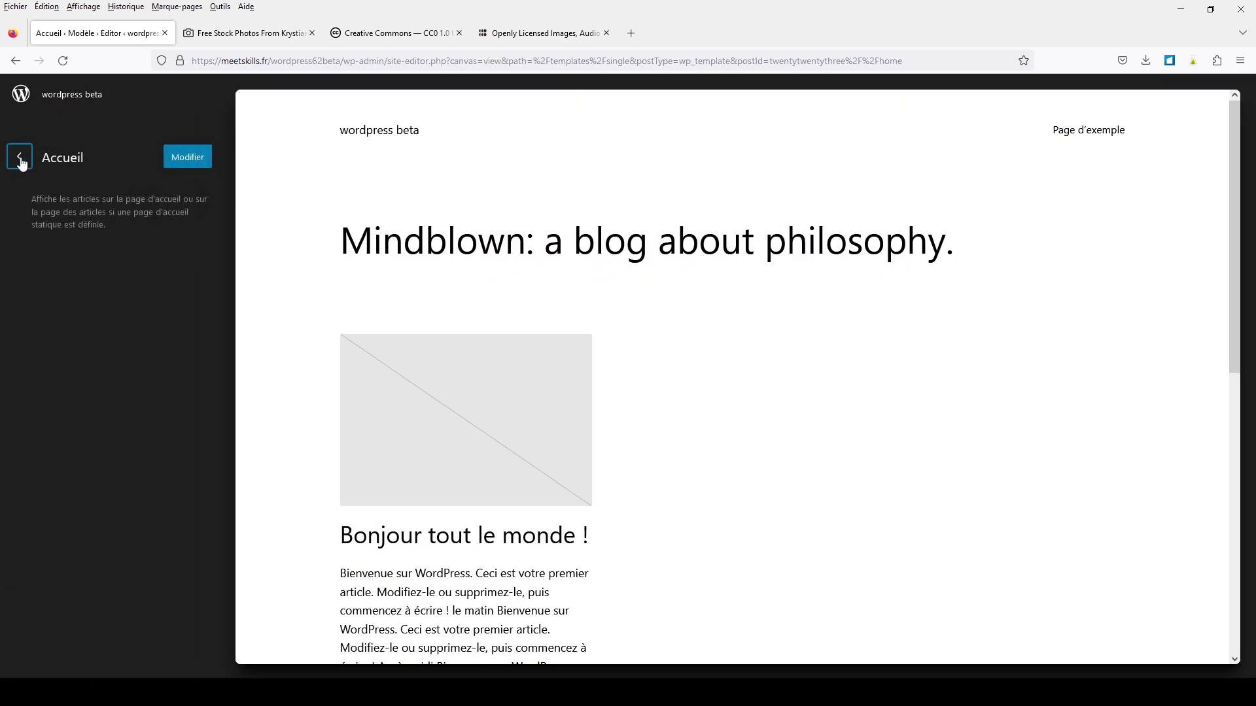
left_click(19, 158)
left_click(19, 161)
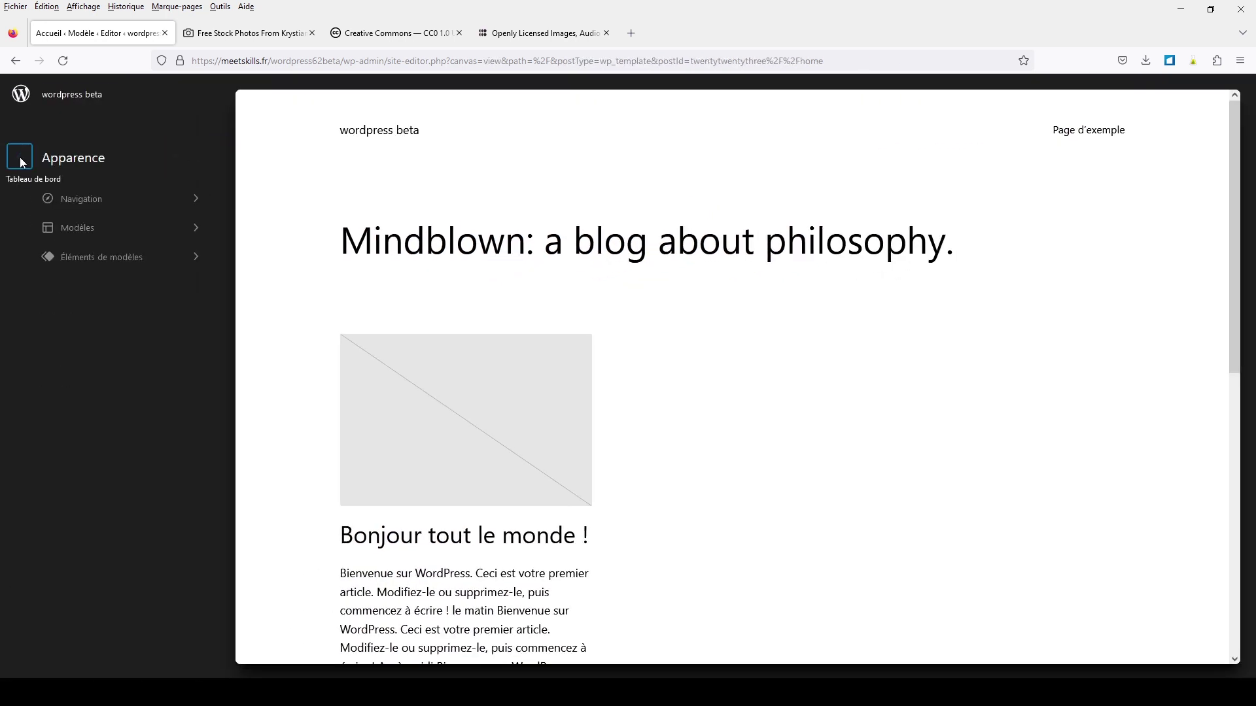
Show the site's Navigation items, preview "Page d'exemple" from there, and return to the Navigation list
left_click(194, 202)
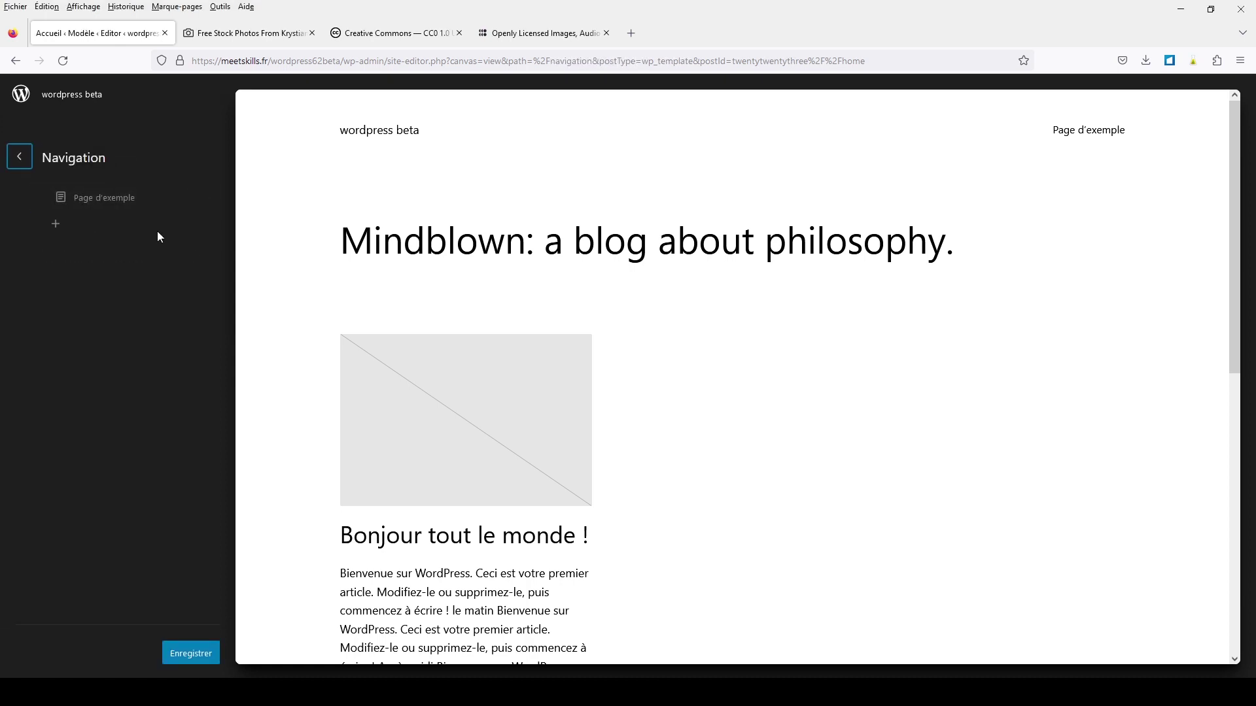
left_click(94, 199)
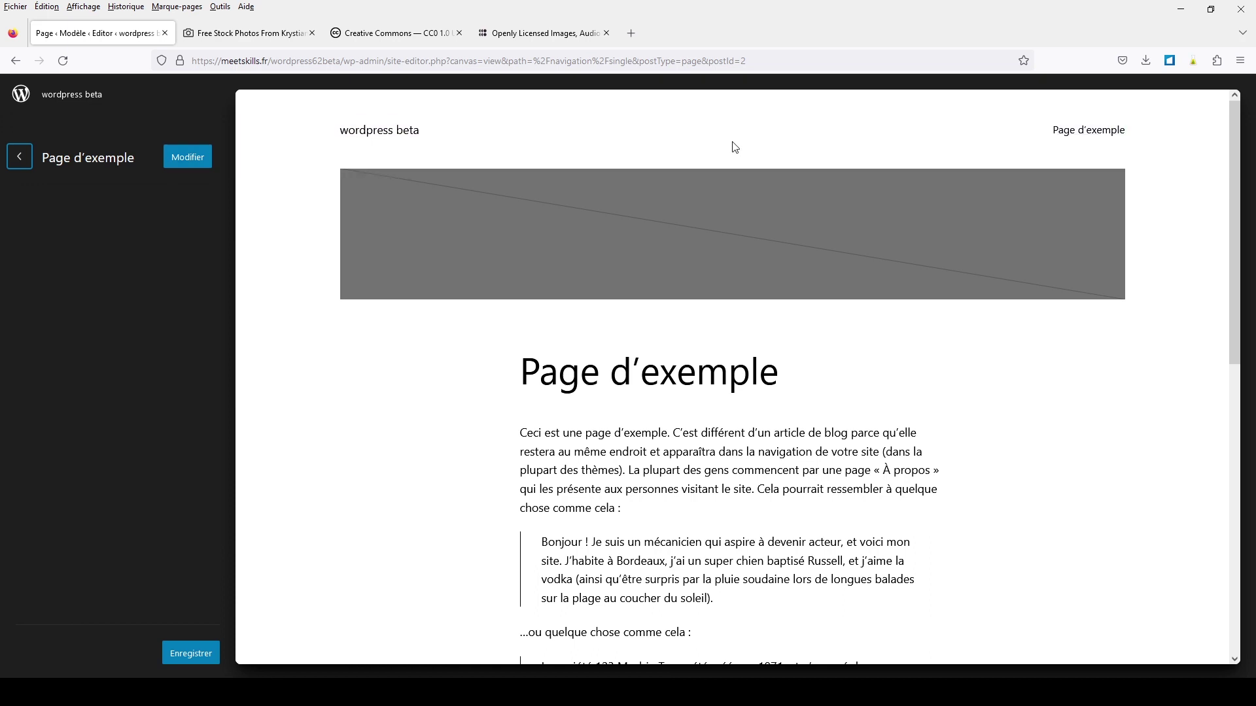
left_click(14, 165)
left_click(92, 204)
left_click(19, 158)
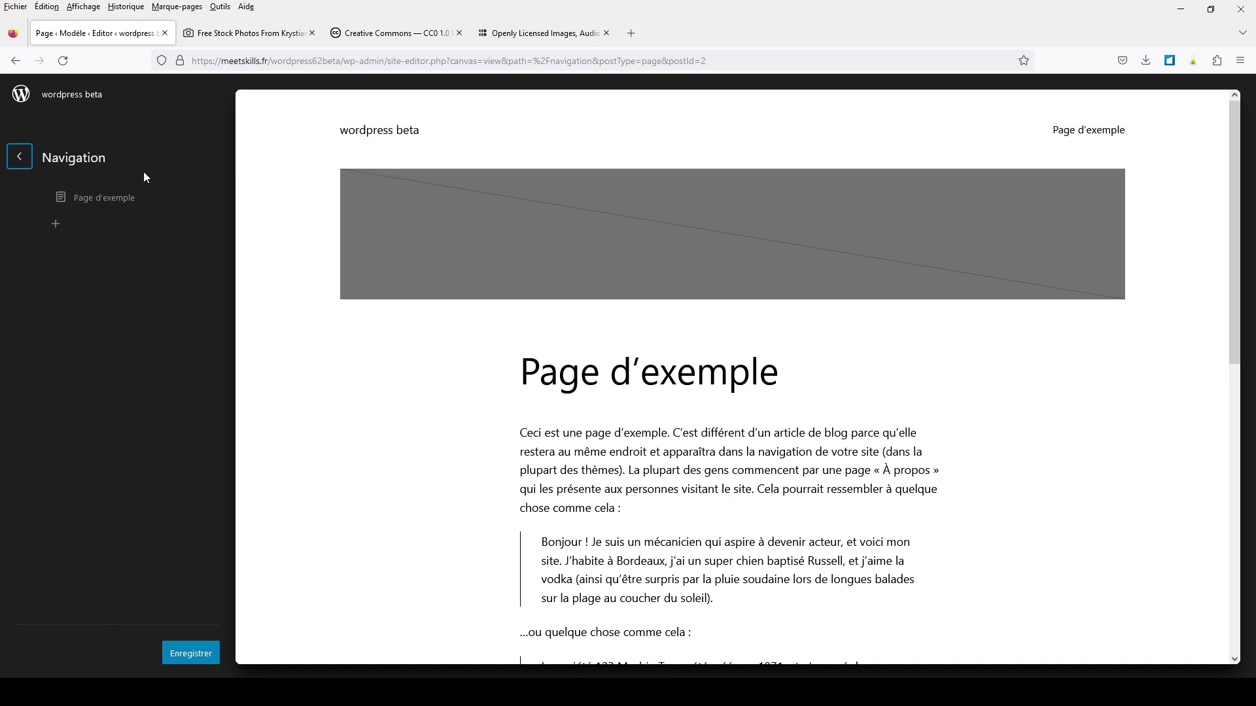
Add a Liste des pages block to the site's navigation menu and remove it again
left_click(56, 226)
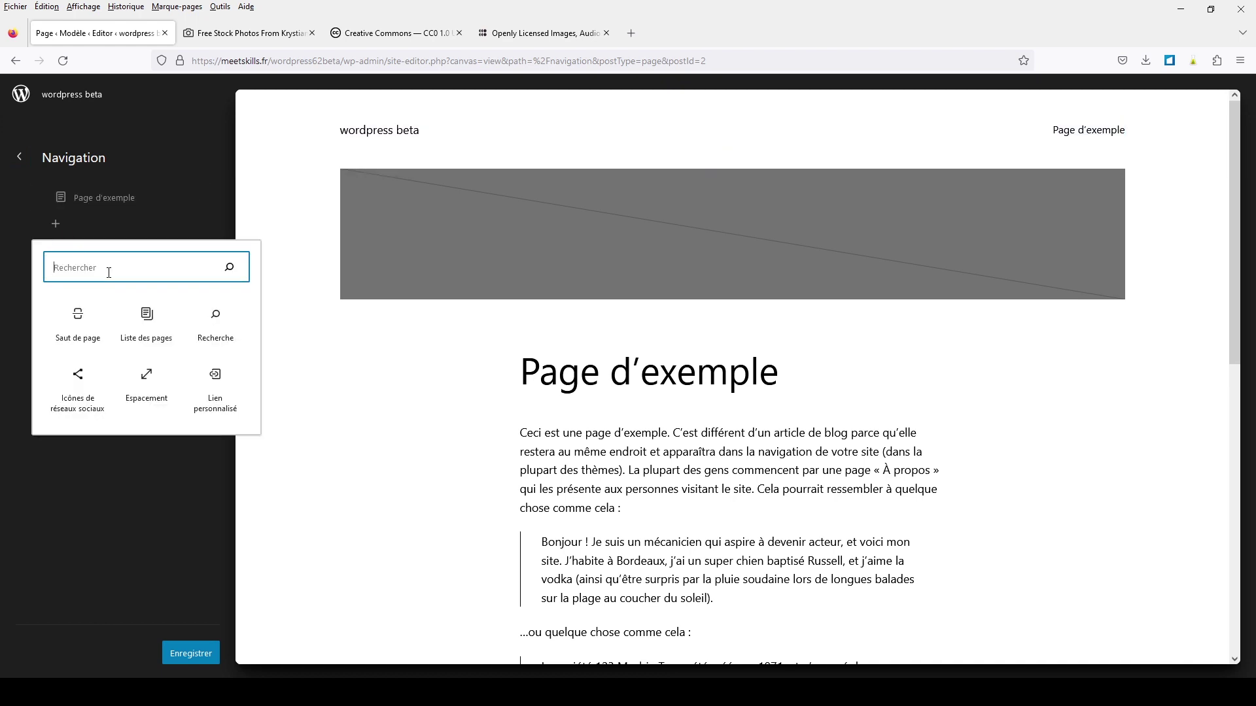
left_click(147, 317)
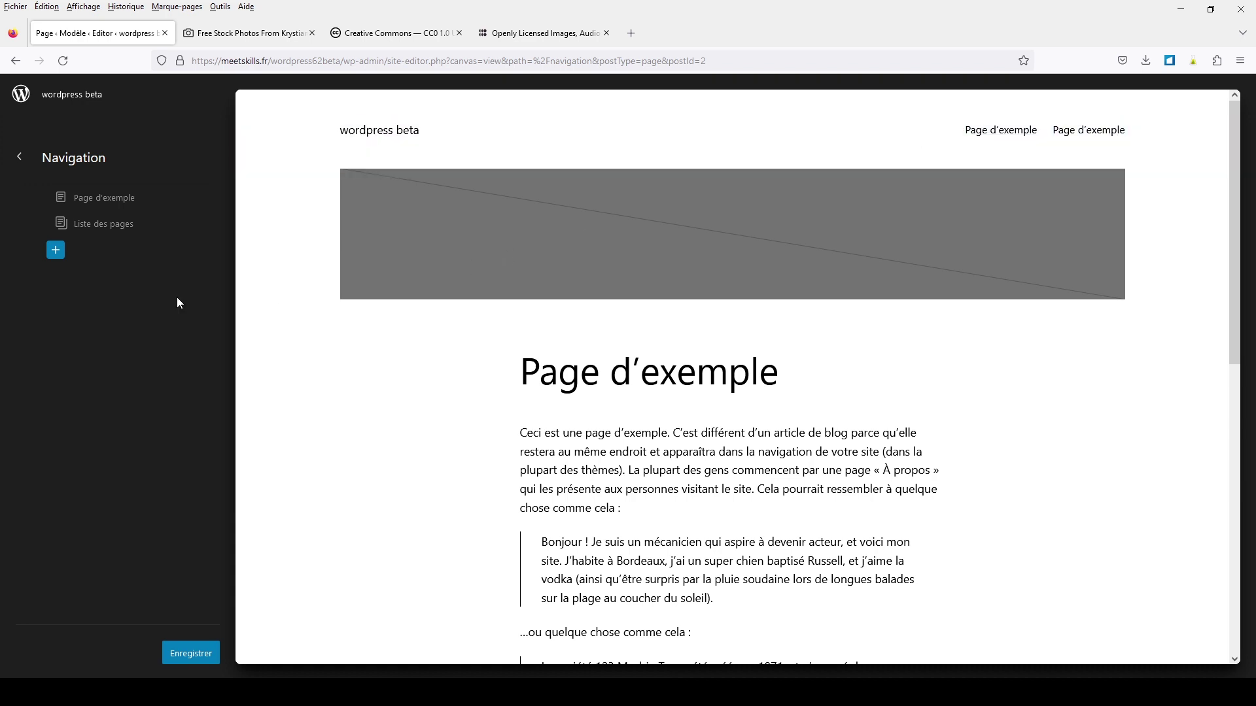
left_click(196, 224)
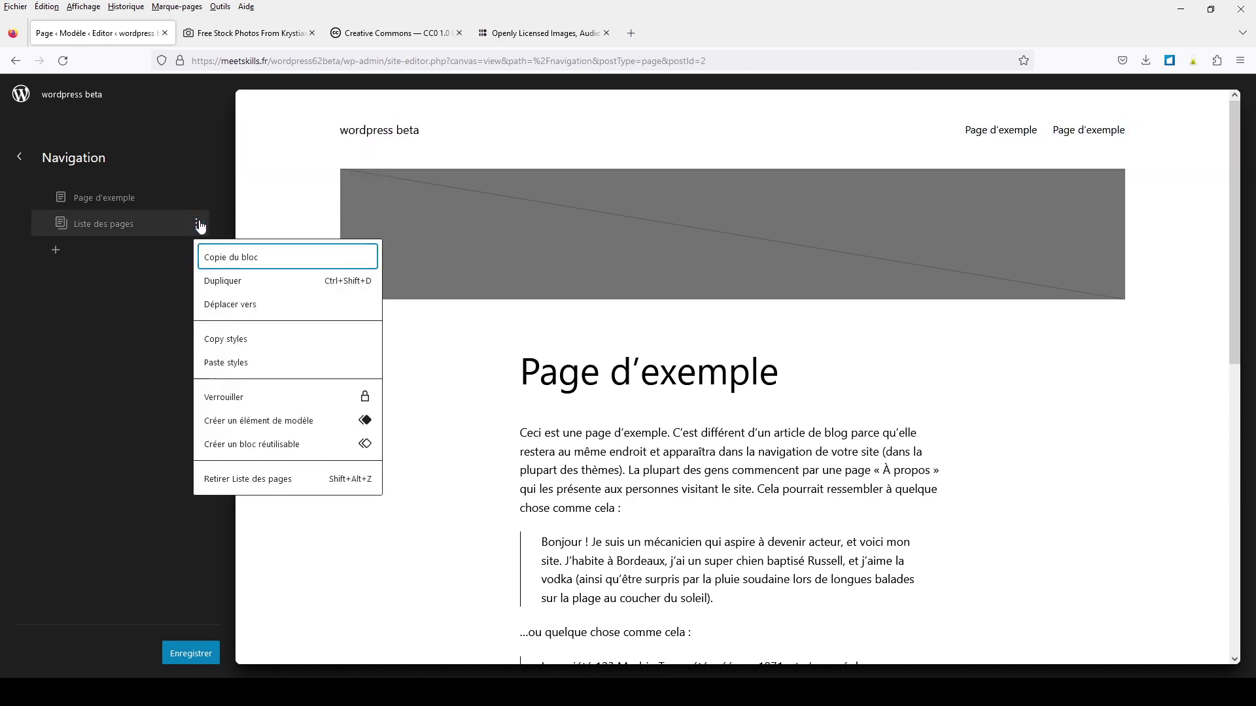
left_click(211, 479)
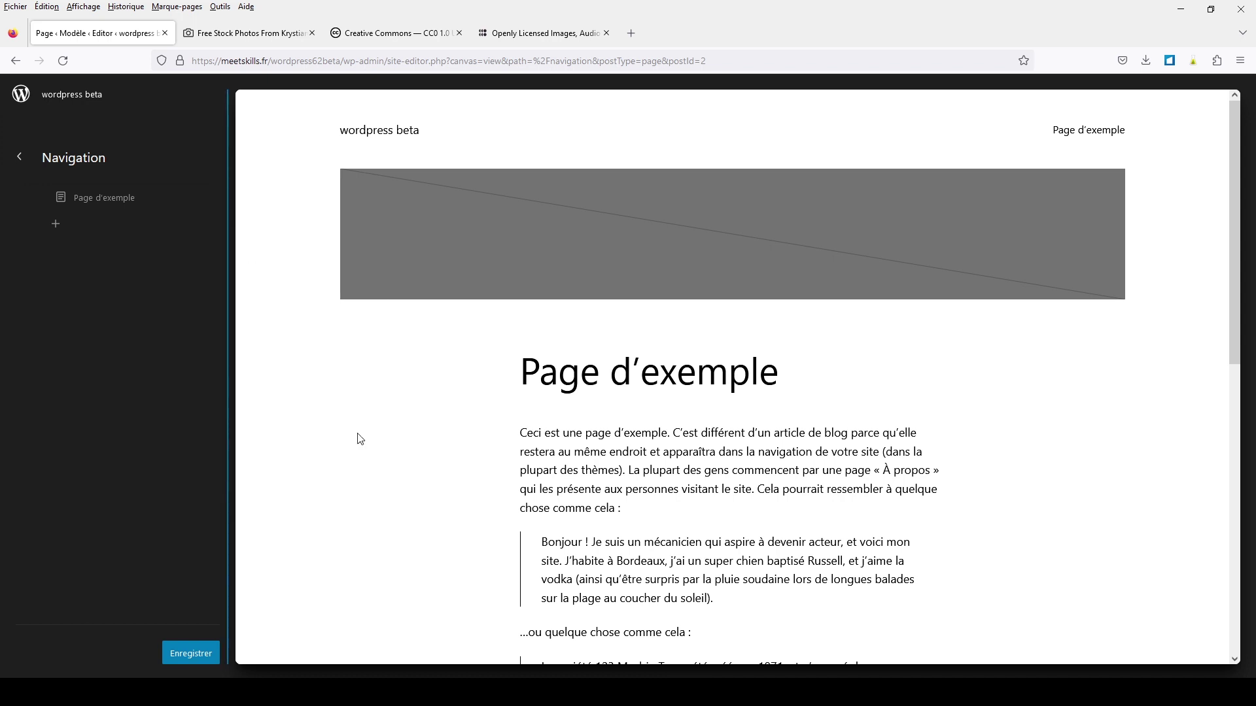
Try to leave the site editor with unsaved changes, stay on the page instead and return to the Navigation list
left_click(19, 163)
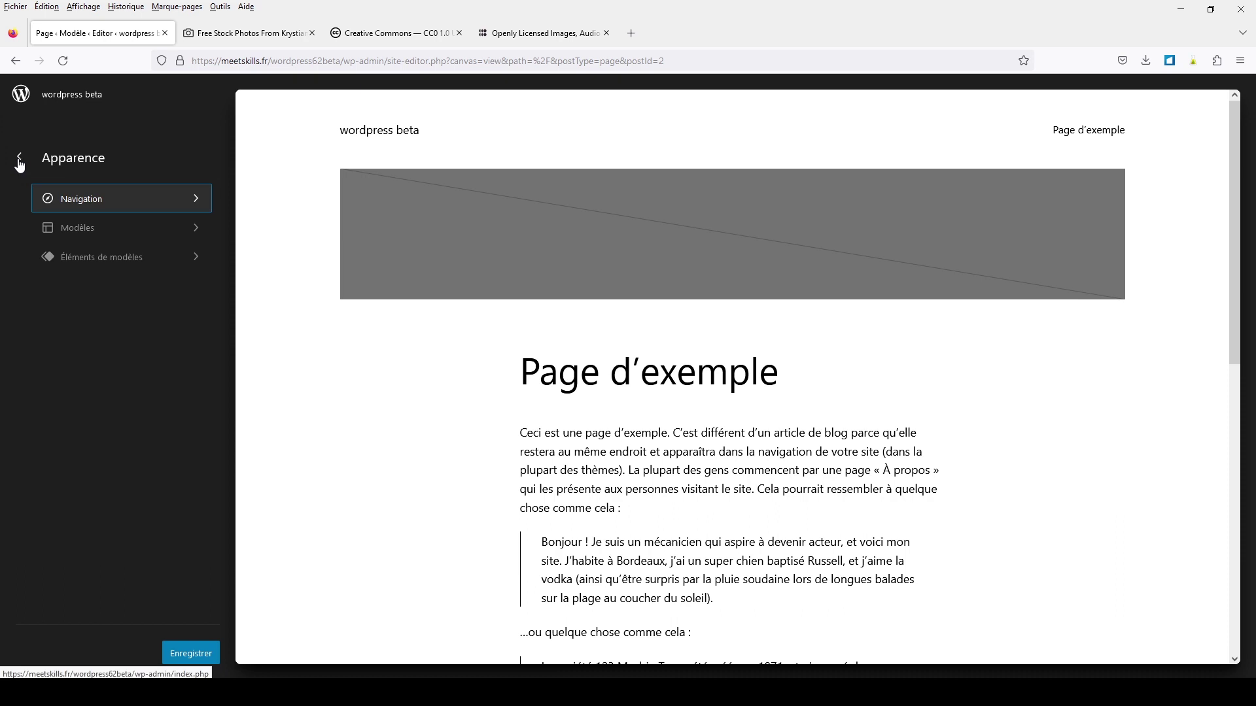
left_click(20, 163)
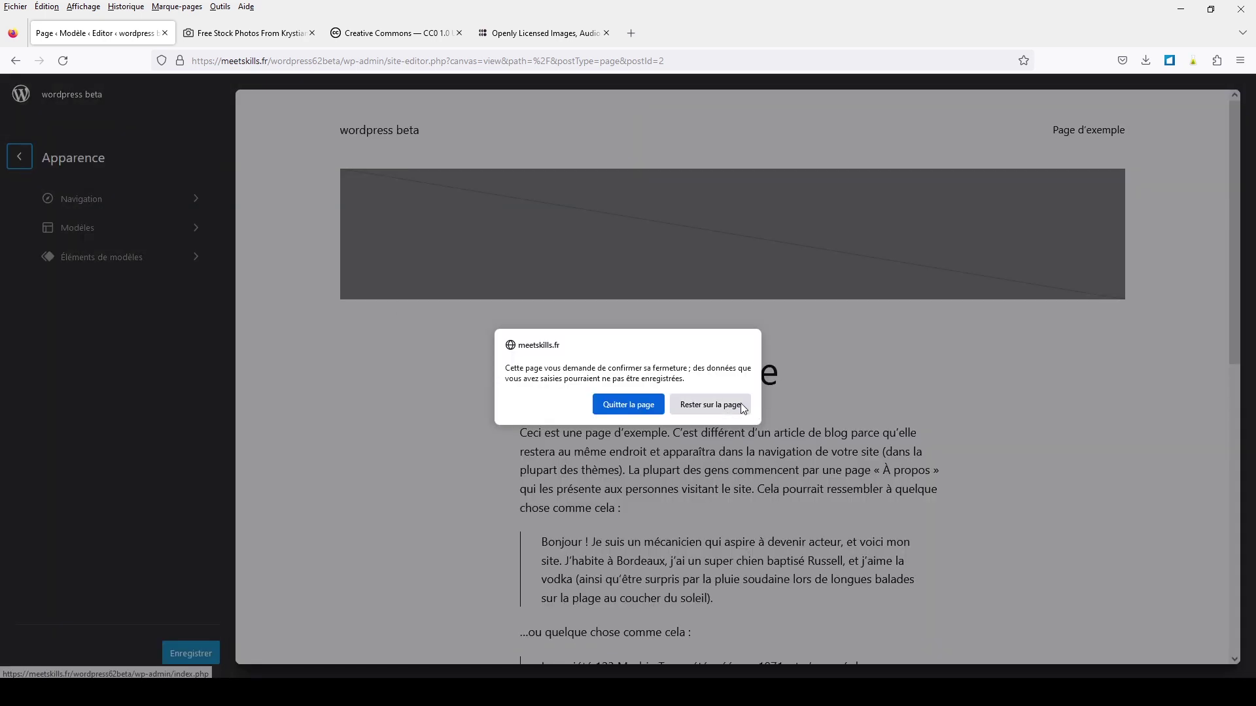
left_click(709, 404)
left_click(105, 197)
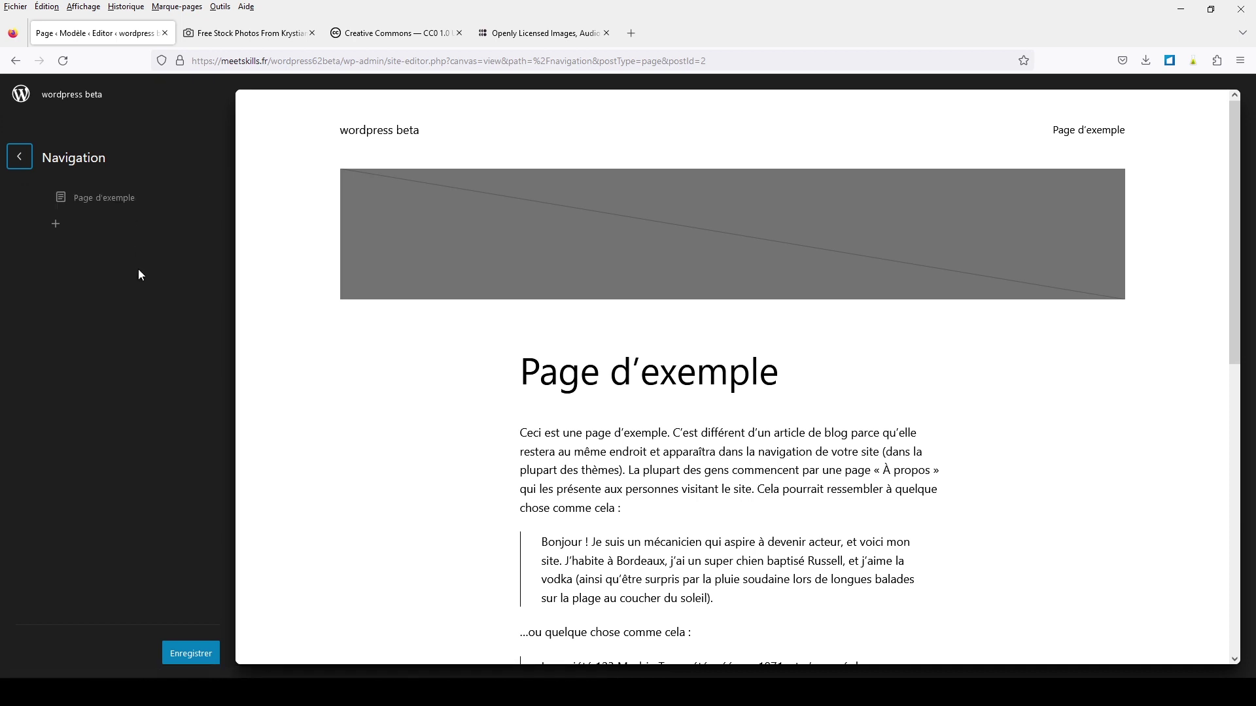
Examine the pending Navigation En-tête change in the save confirmation, and cancel without saving
left_click(190, 653)
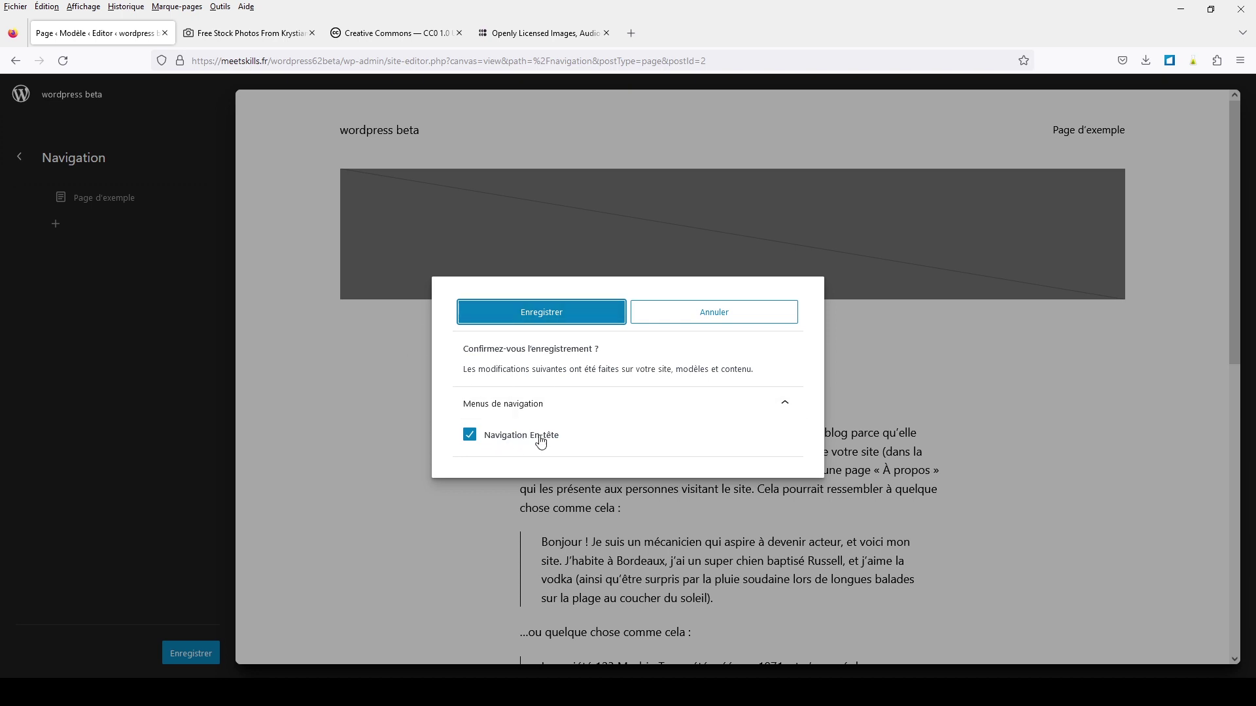
left_click(786, 404)
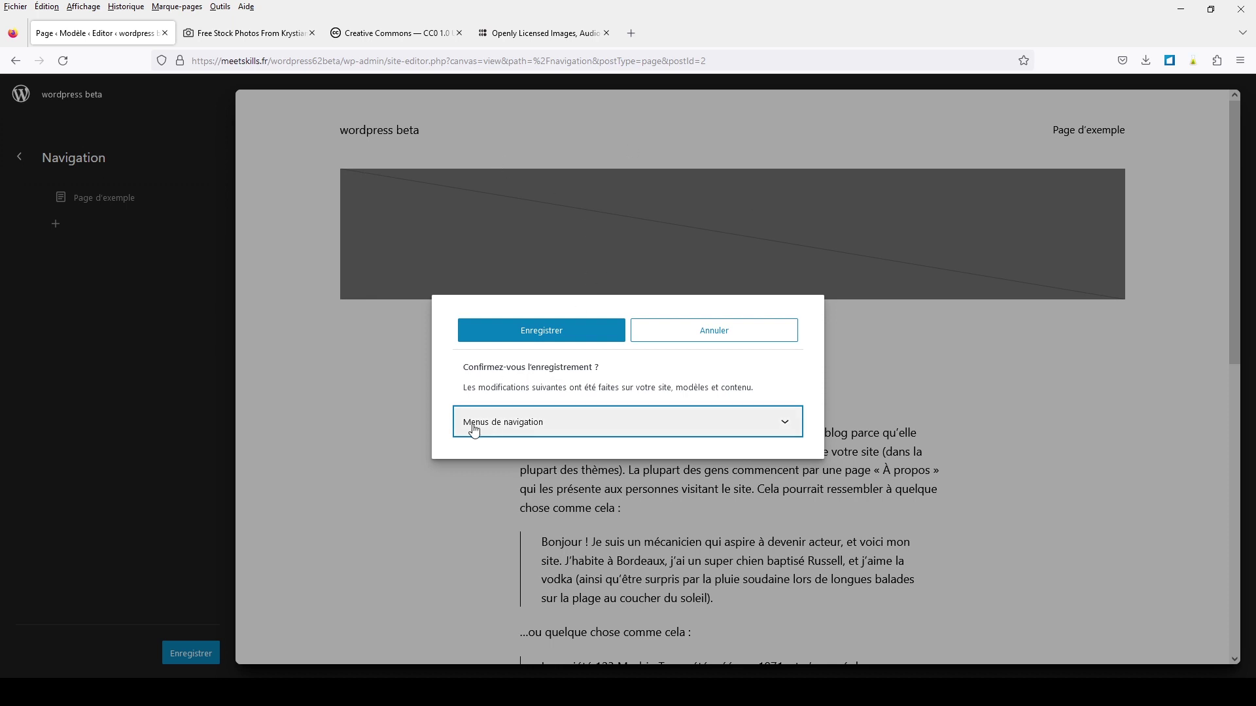
left_click(537, 431)
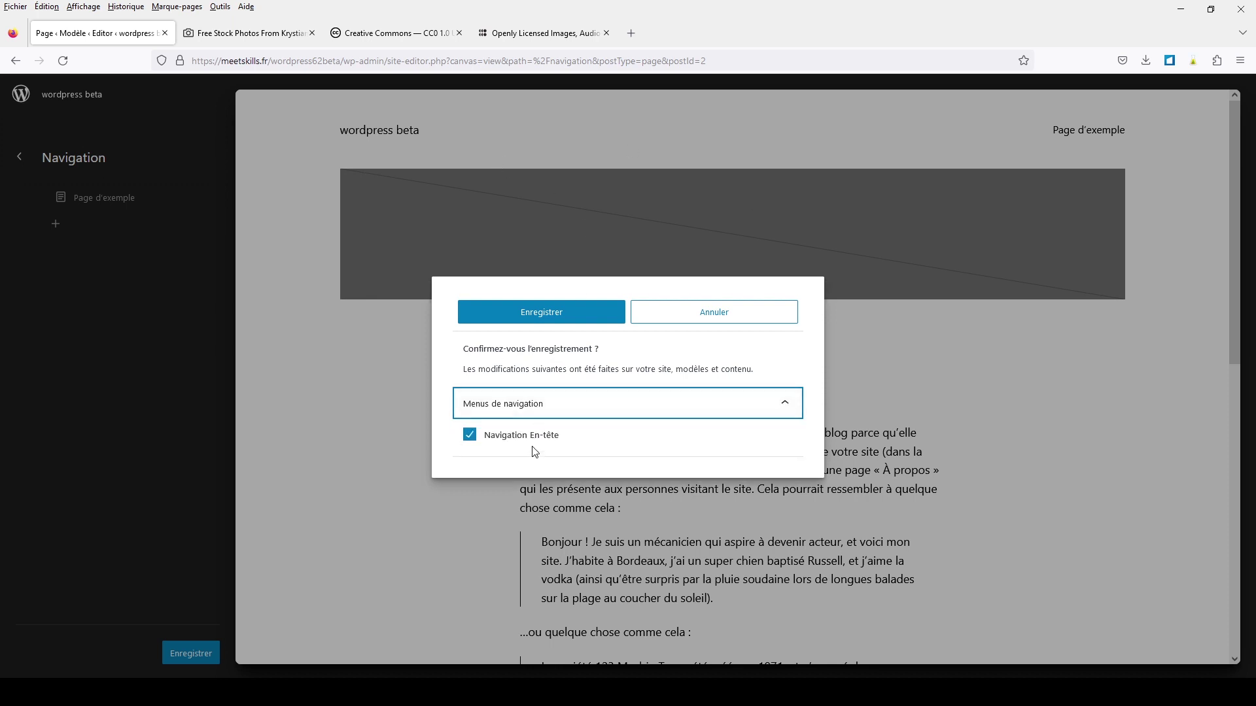
left_click(715, 319)
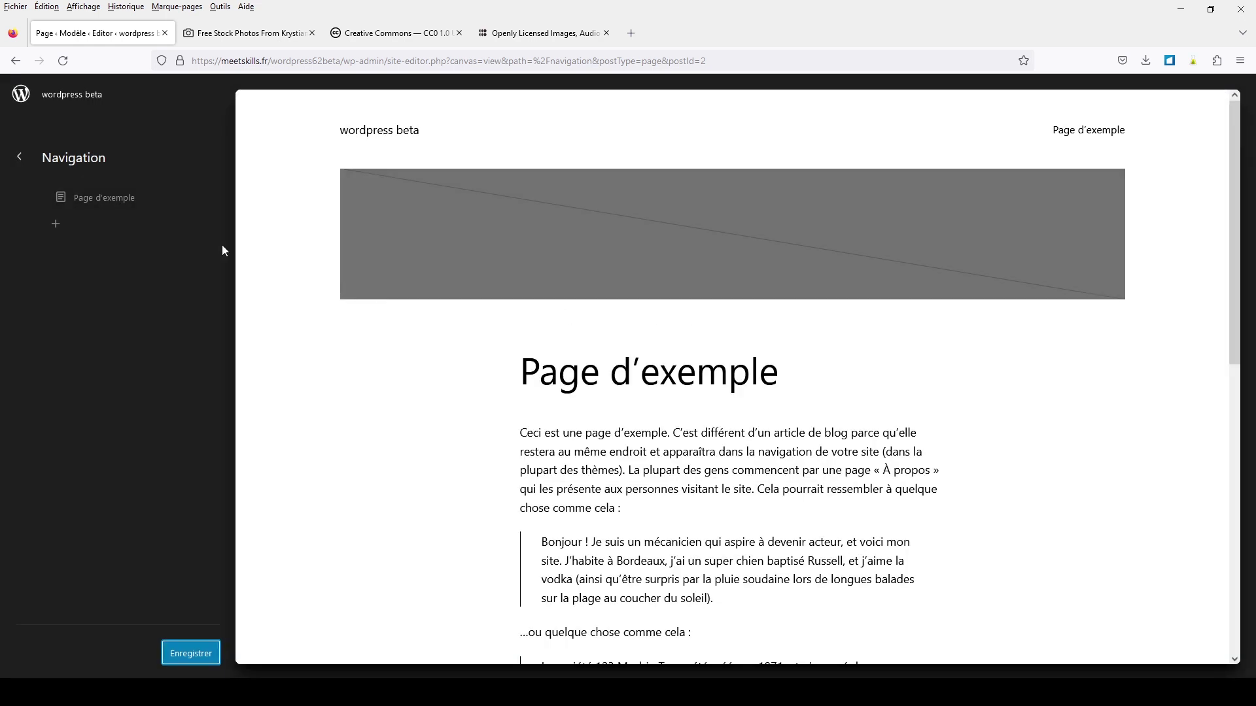
Open the Accueil template for editing from the site editor's list of templates
left_click(25, 157)
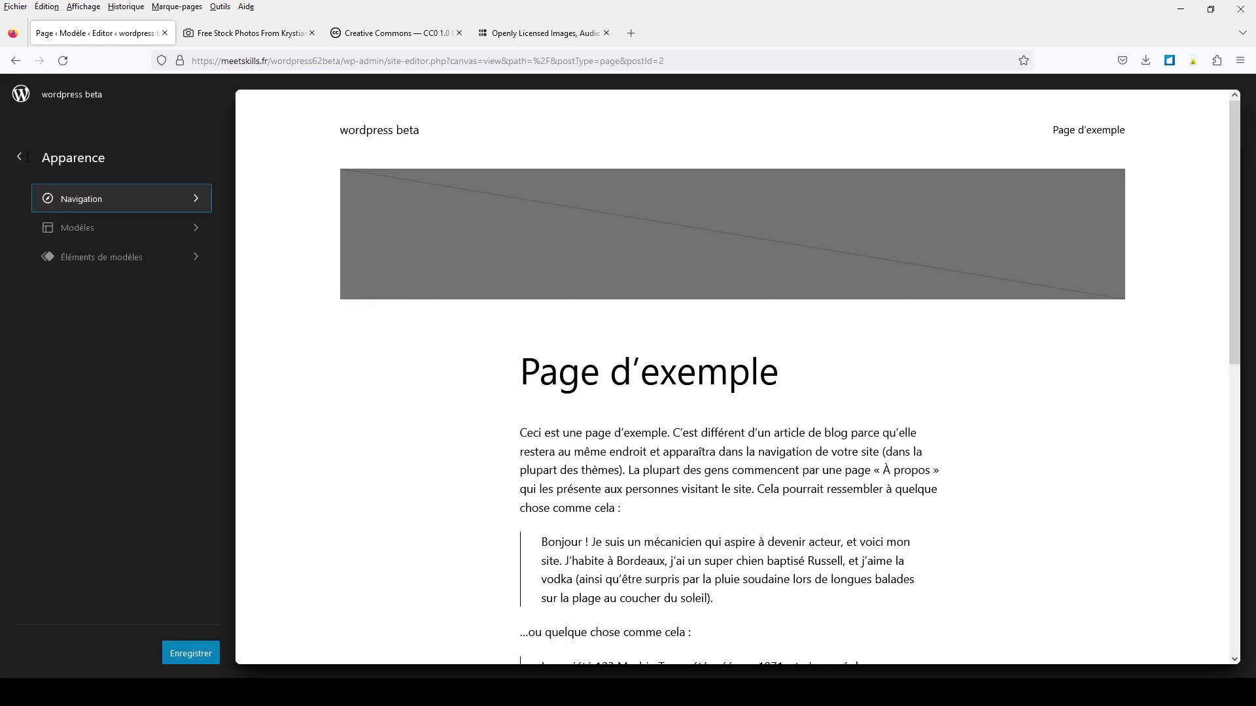
left_click(73, 237)
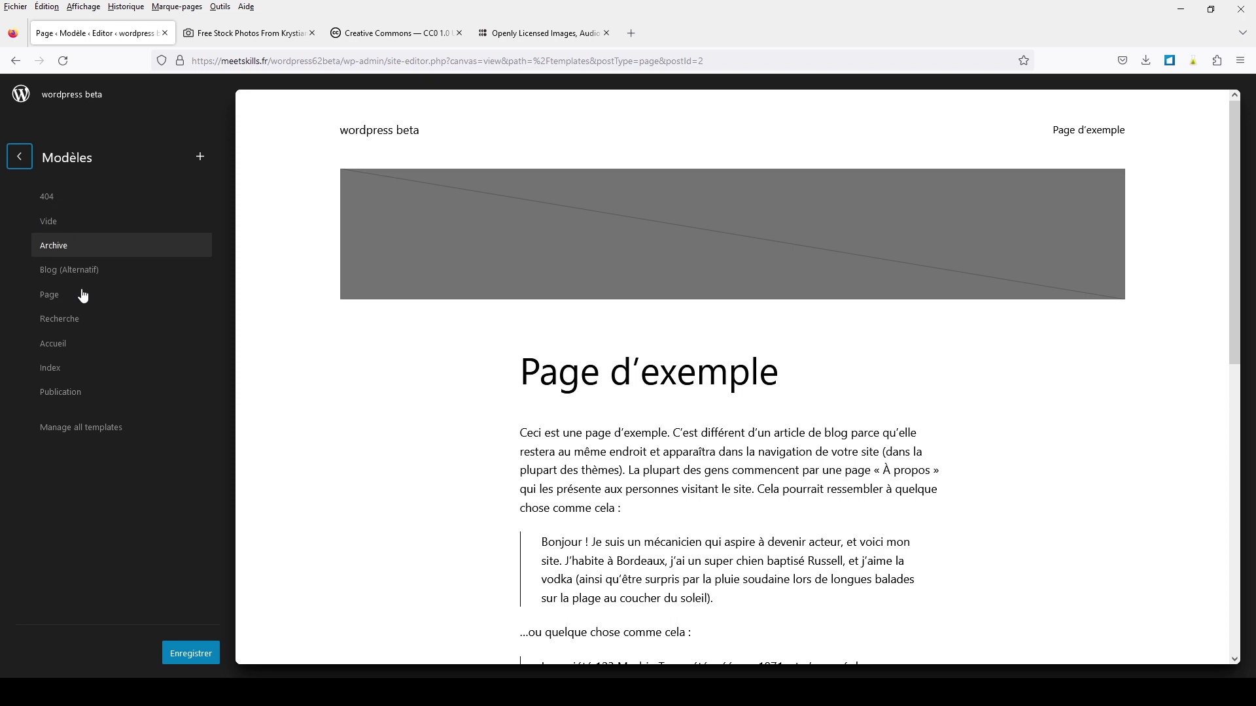
left_click(96, 353)
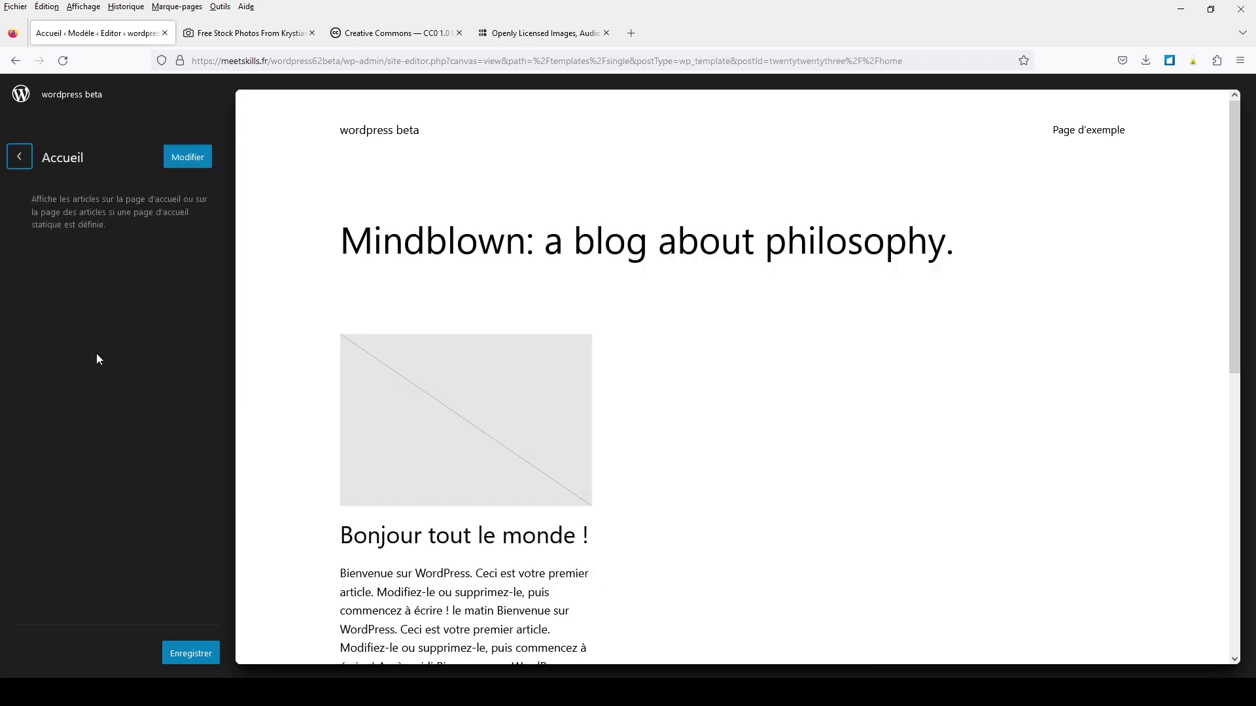
left_click(193, 163)
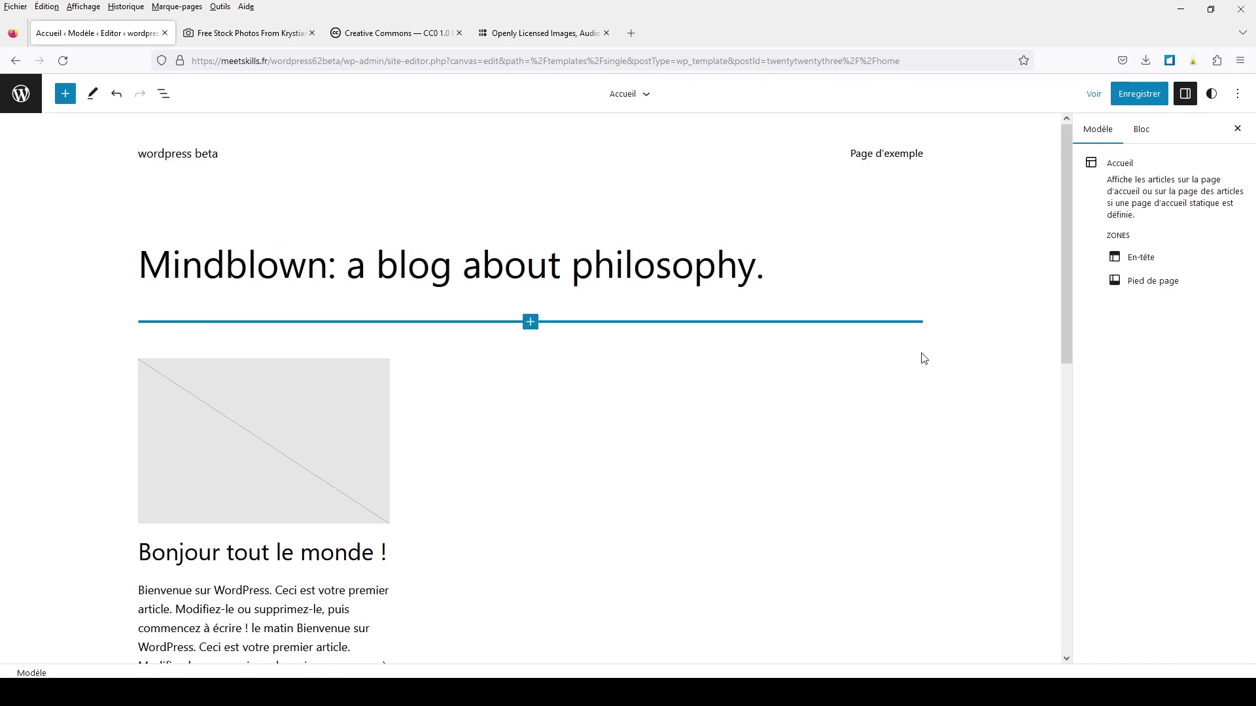
Change the label of the header's "Page d'exemple" navigation link to "Ma page"
left_click(863, 158)
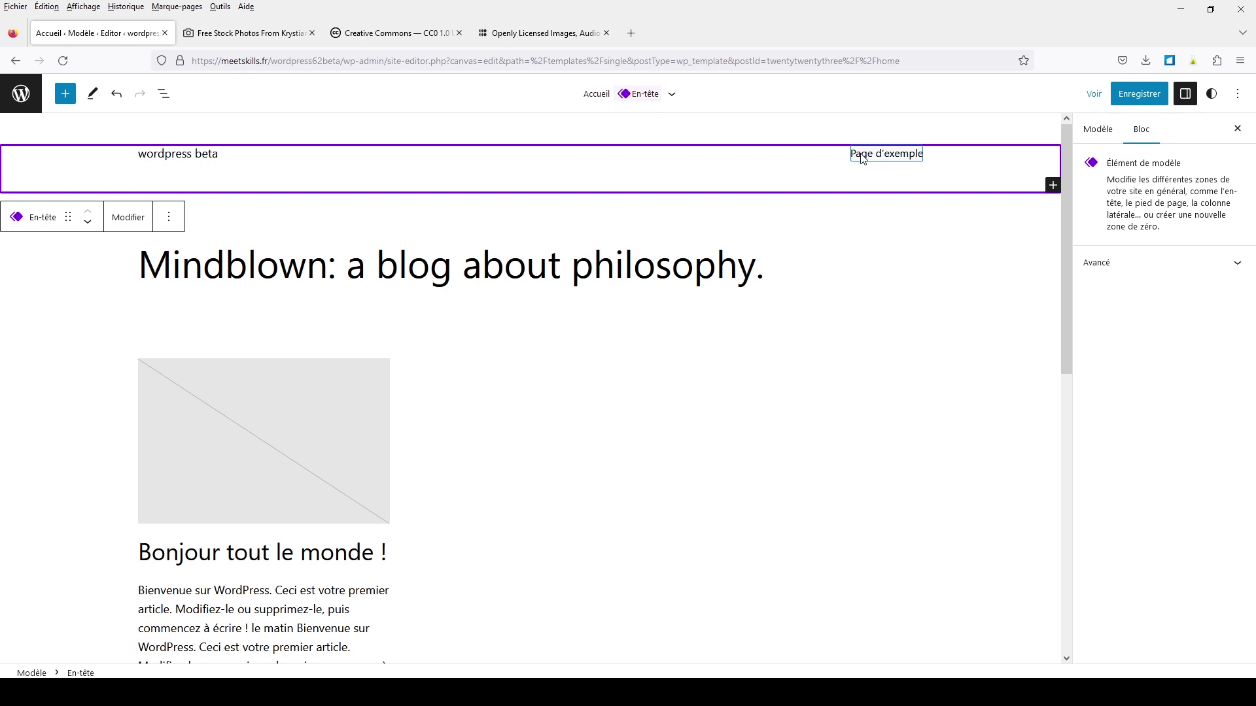
double_click(861, 153)
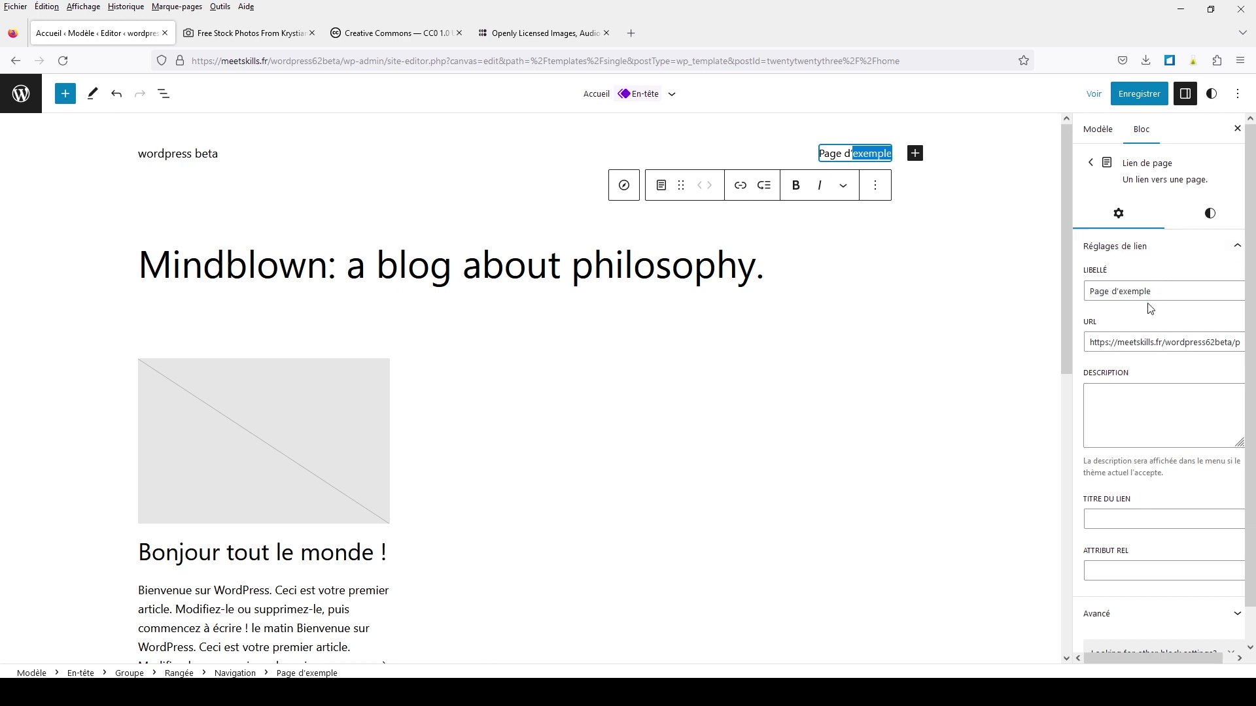
left_click_drag(1090, 289, 1177, 289)
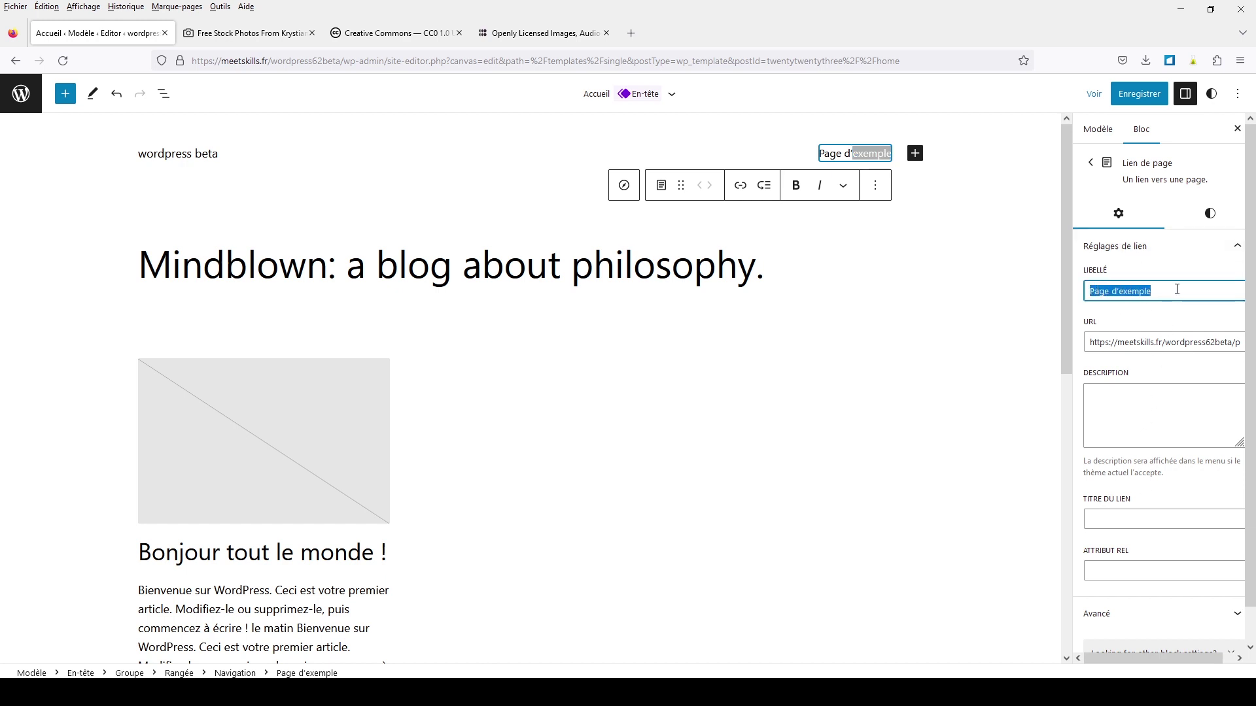
type("Ma page")
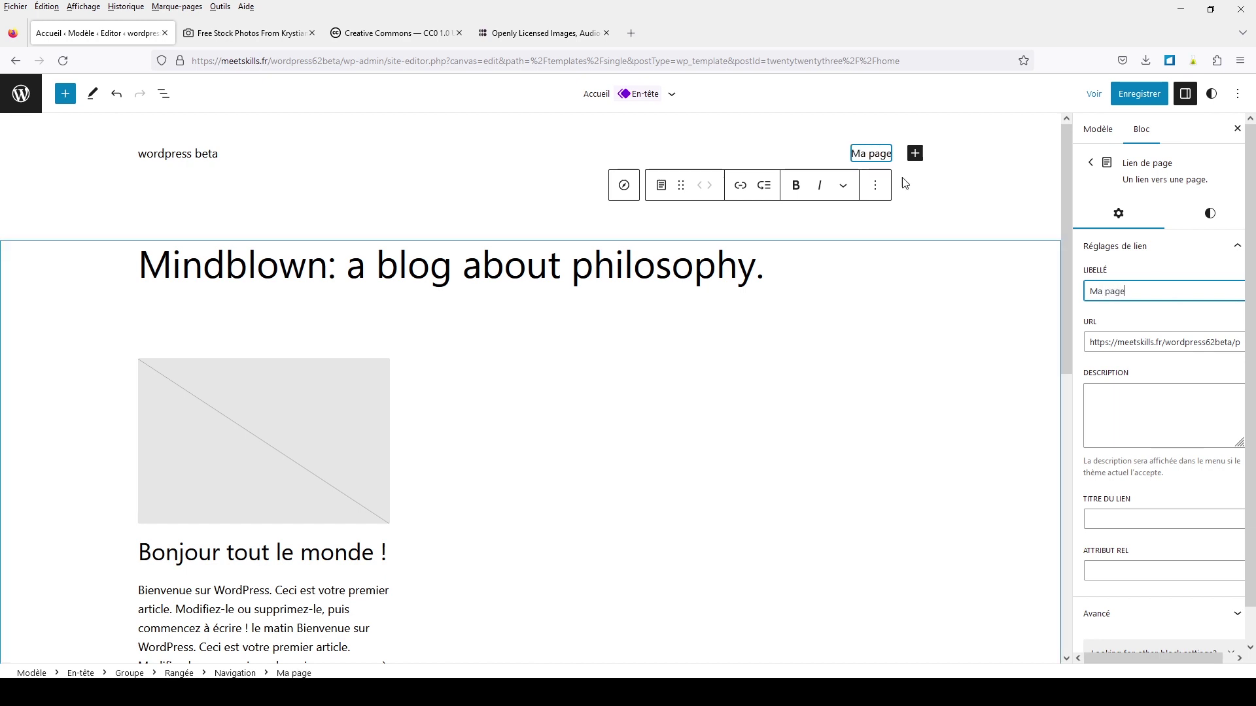
Check the "Ma page" link's URL and description settings, and set its typography size to S after trying M
left_click_drag(1090, 341, 1243, 343)
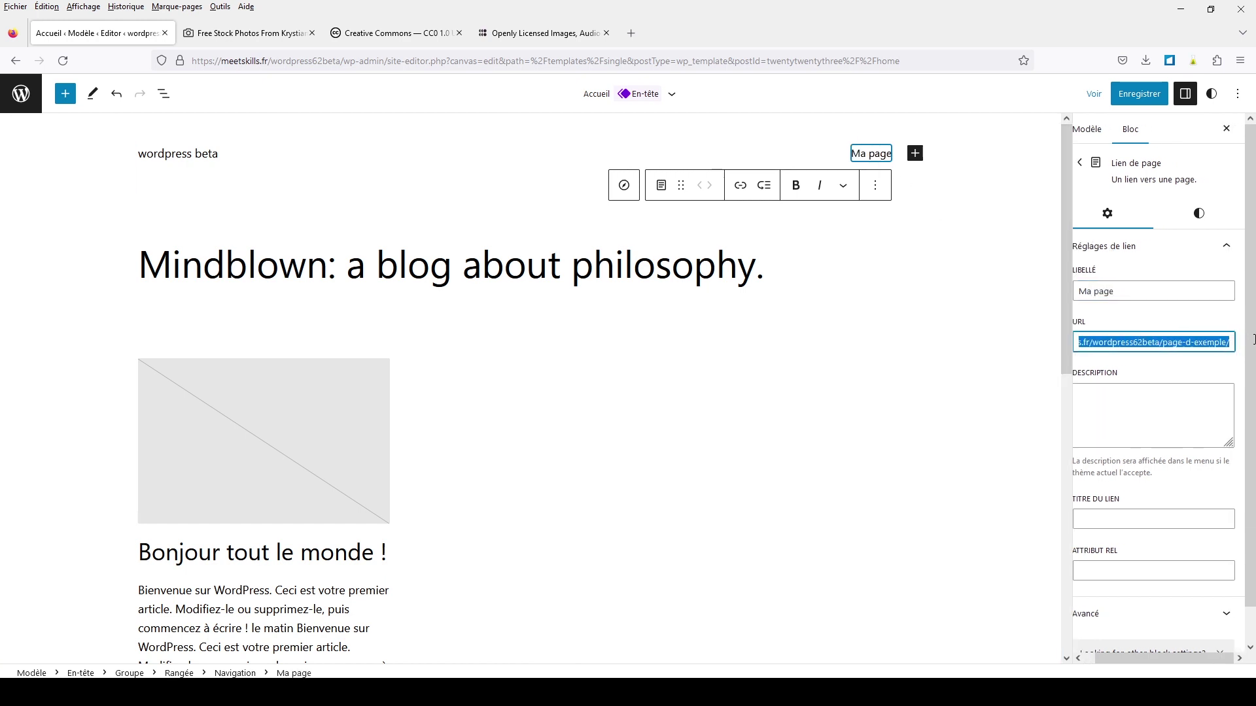
left_click(1123, 410)
left_click_drag(1134, 660, 1098, 661)
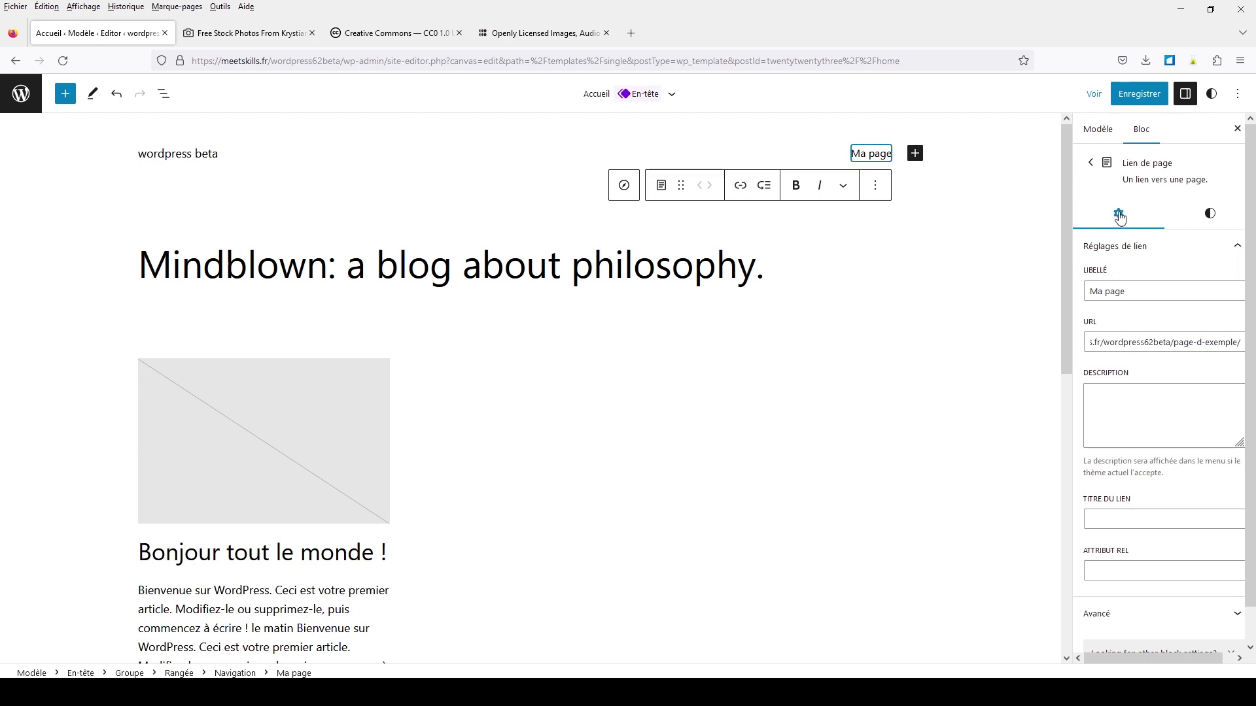
left_click(1210, 216)
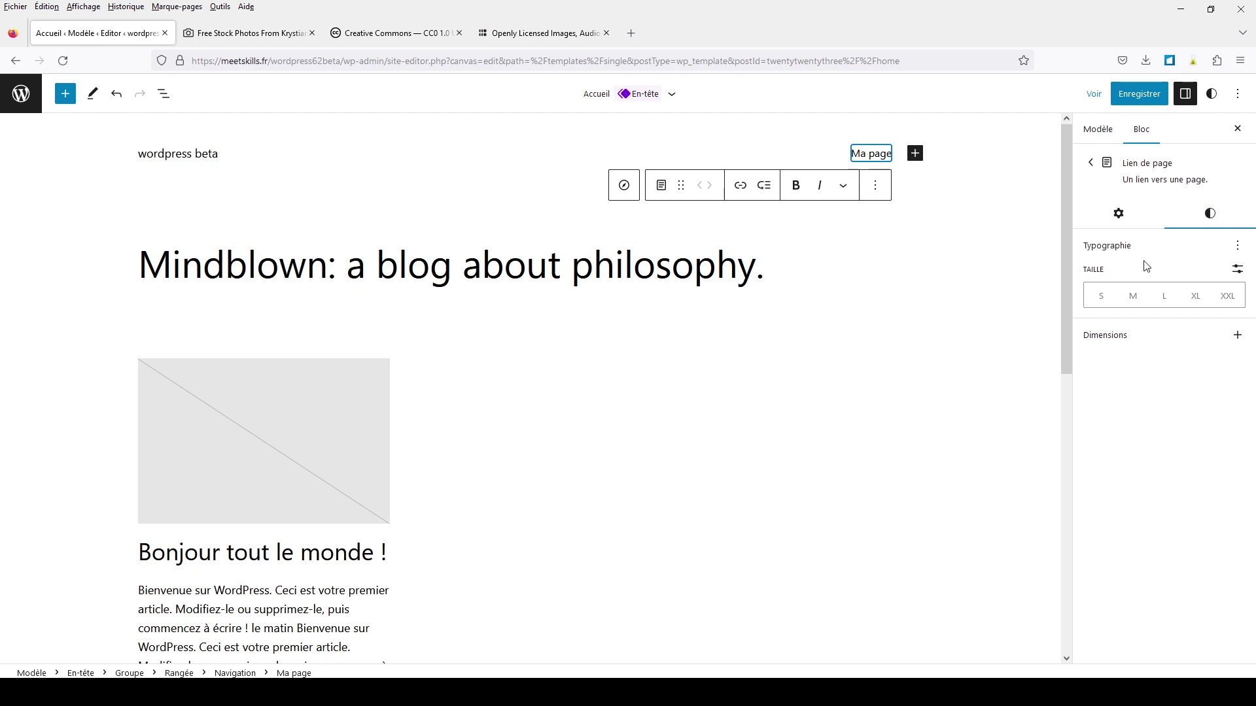
left_click(1132, 296)
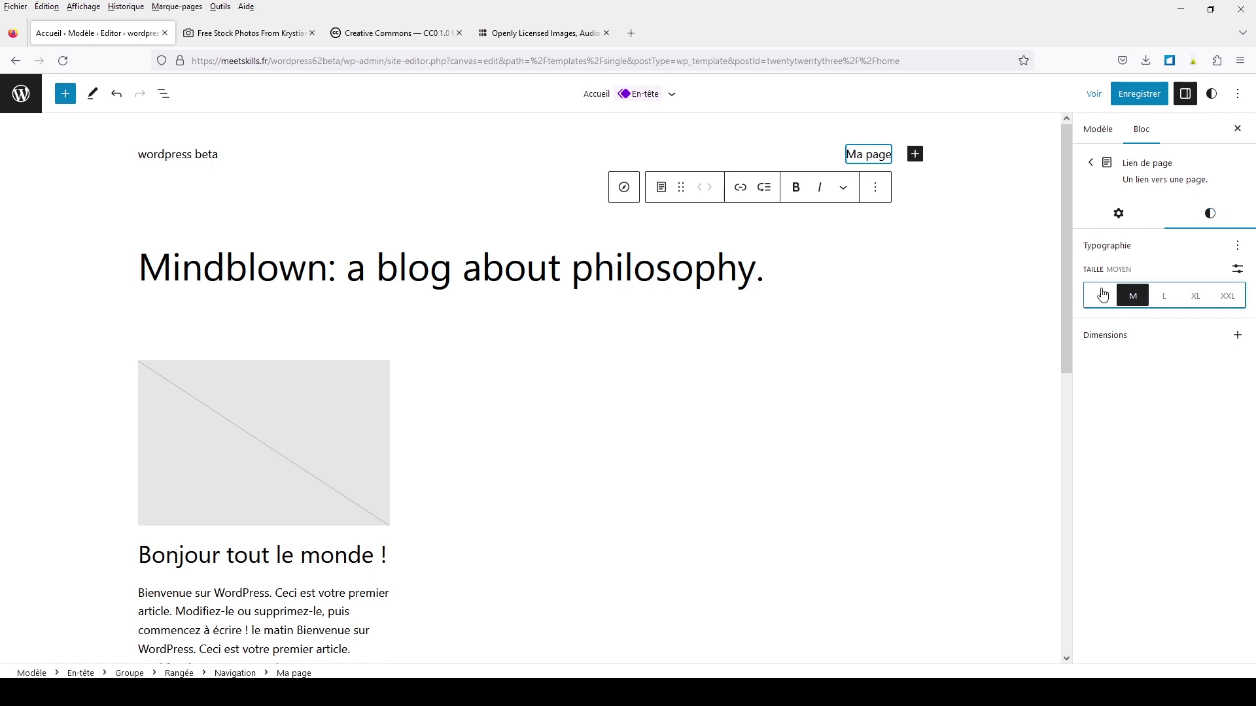
left_click(1100, 296)
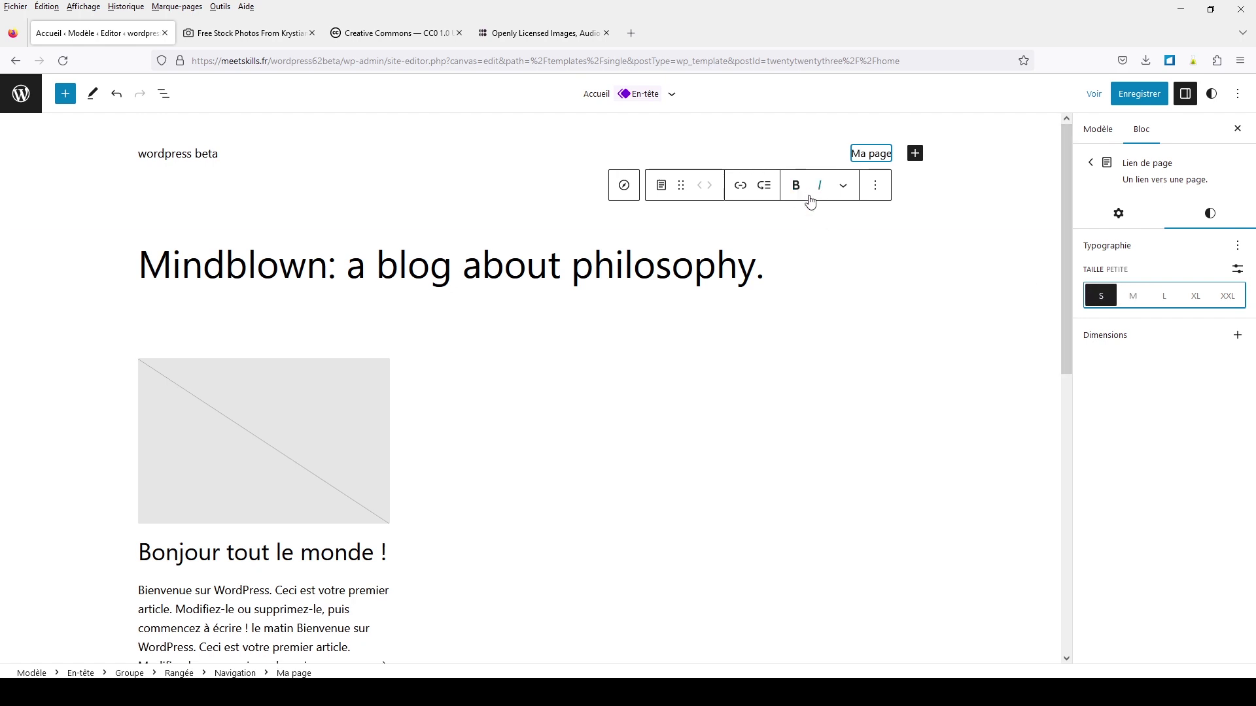
Convert the "Ma page" link into a submenu and enable the Barre d'outils supérieure view option
left_click(764, 187)
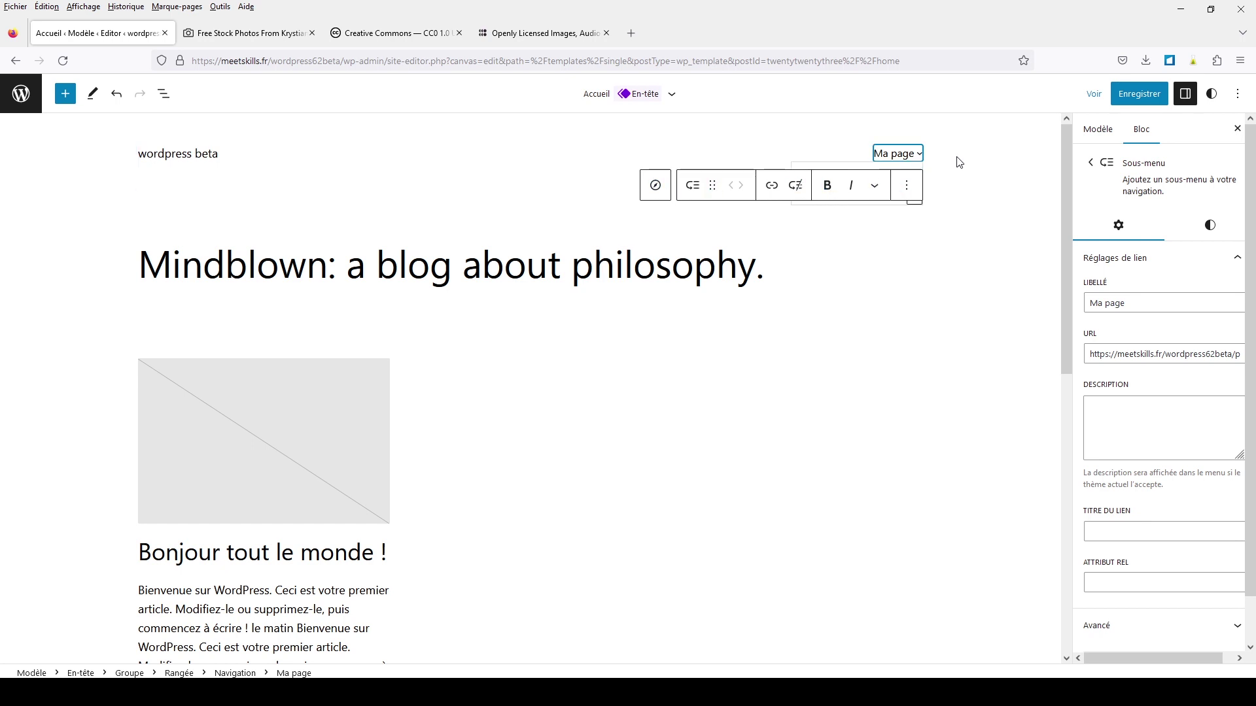
left_click(1239, 95)
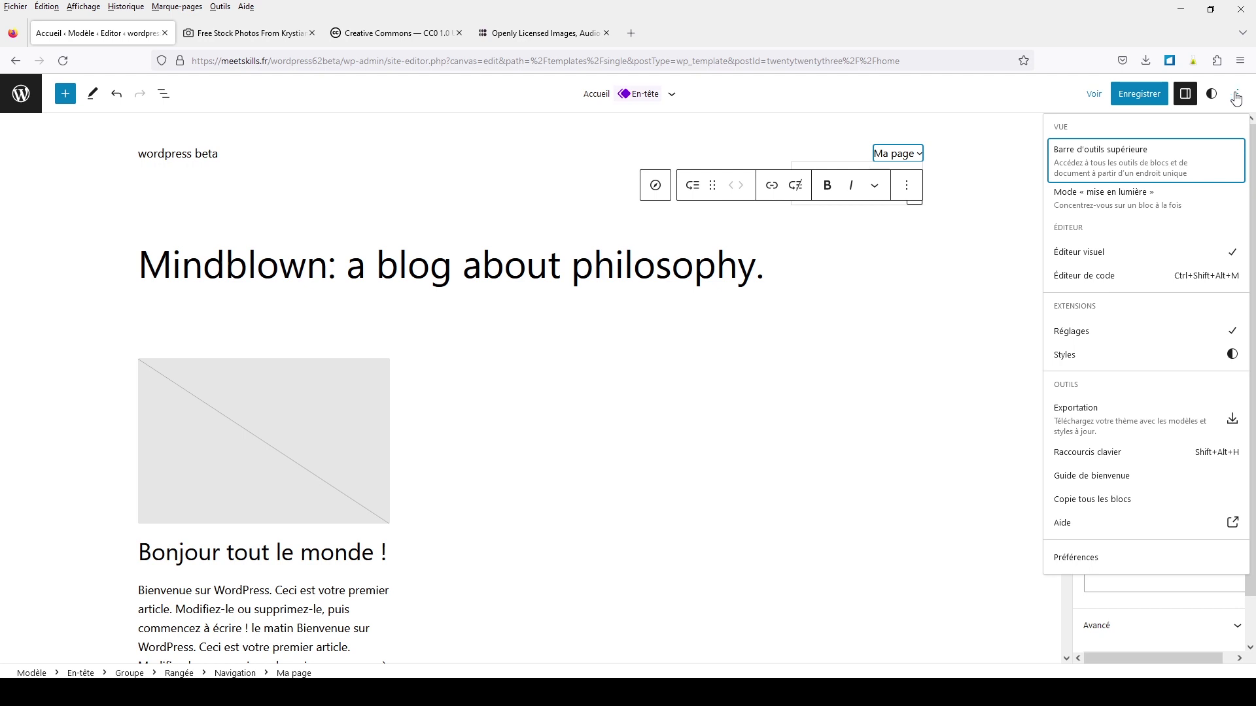
left_click(1071, 175)
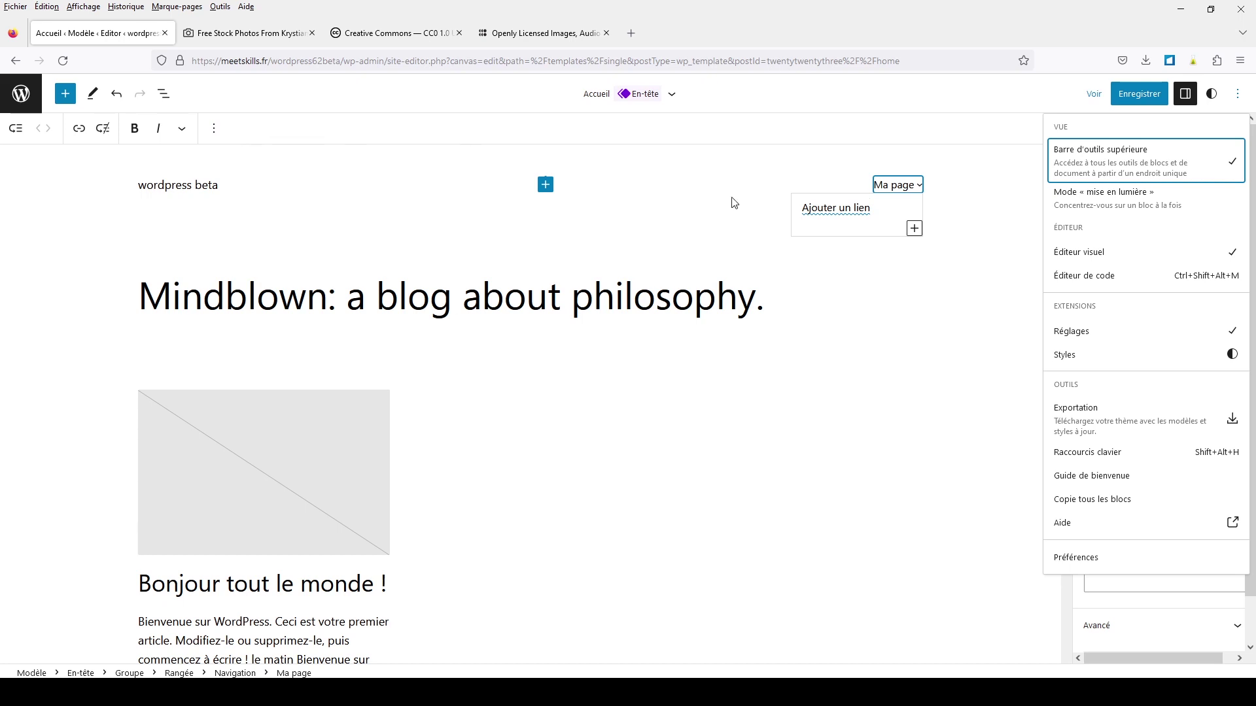
Link the "Ma page" submenu item to the post "Bonjour tout le monde !" and add the Non classé category as a top-level menu link
left_click(875, 209)
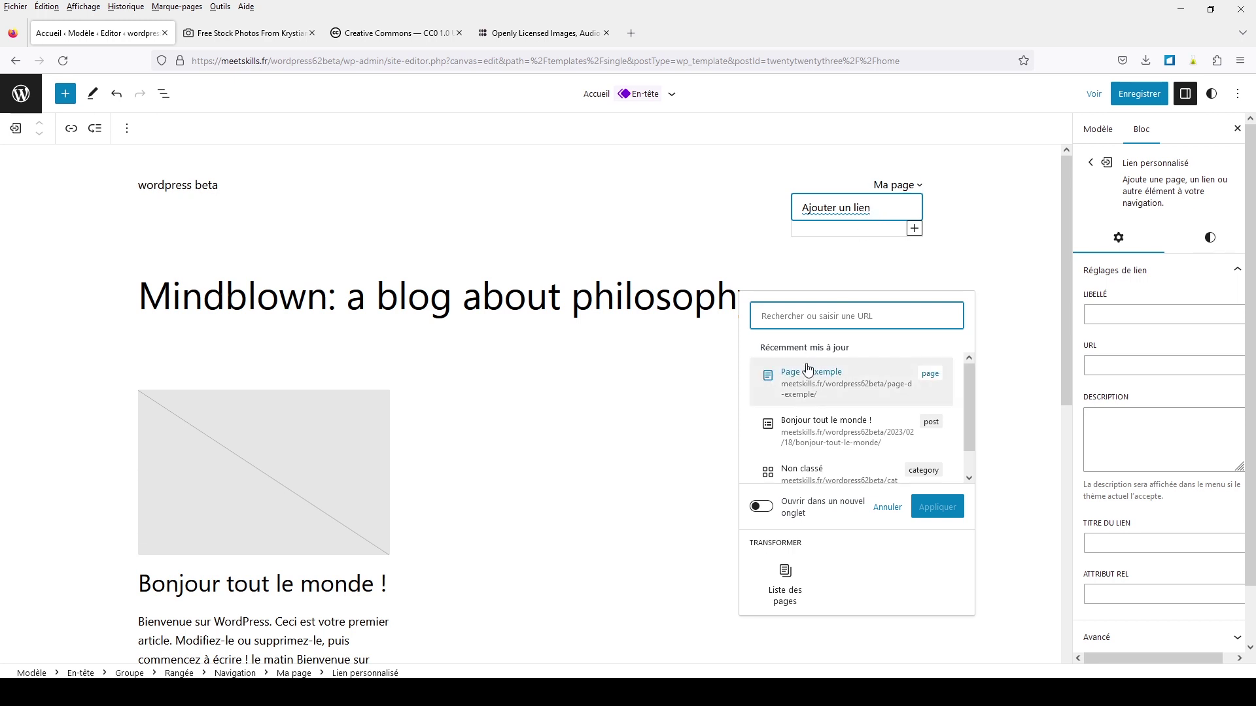
left_click(812, 425)
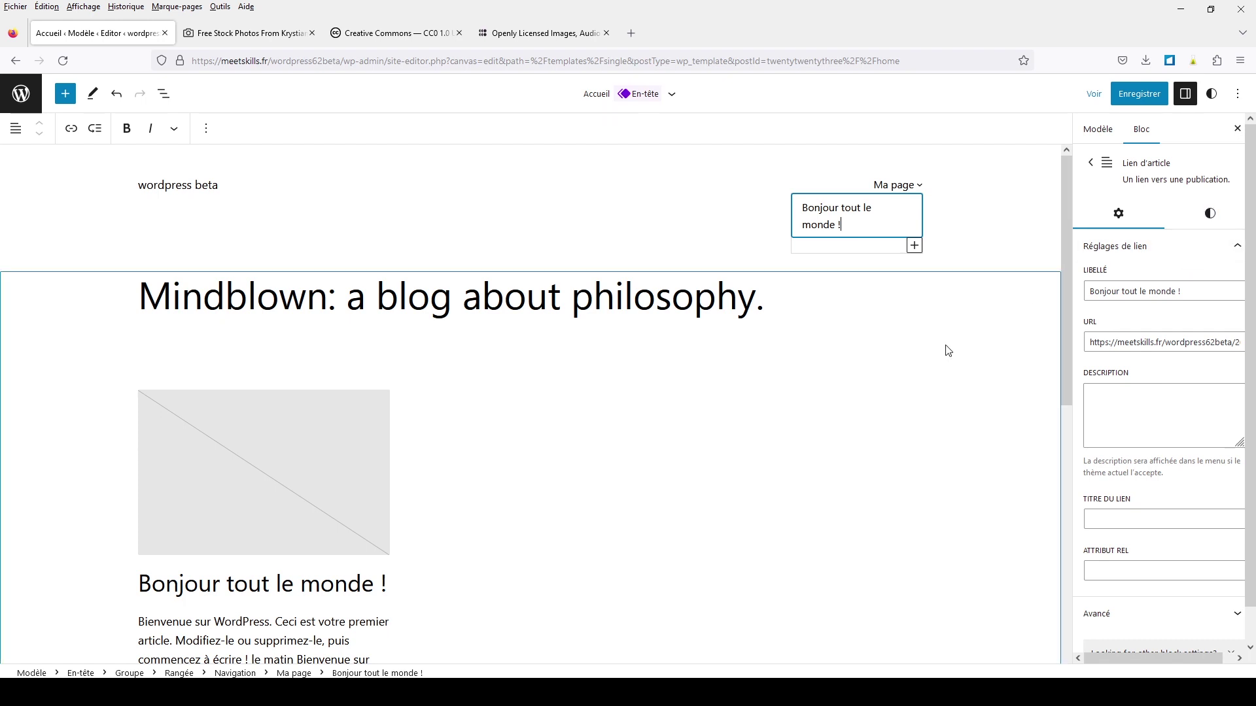
left_click(844, 188)
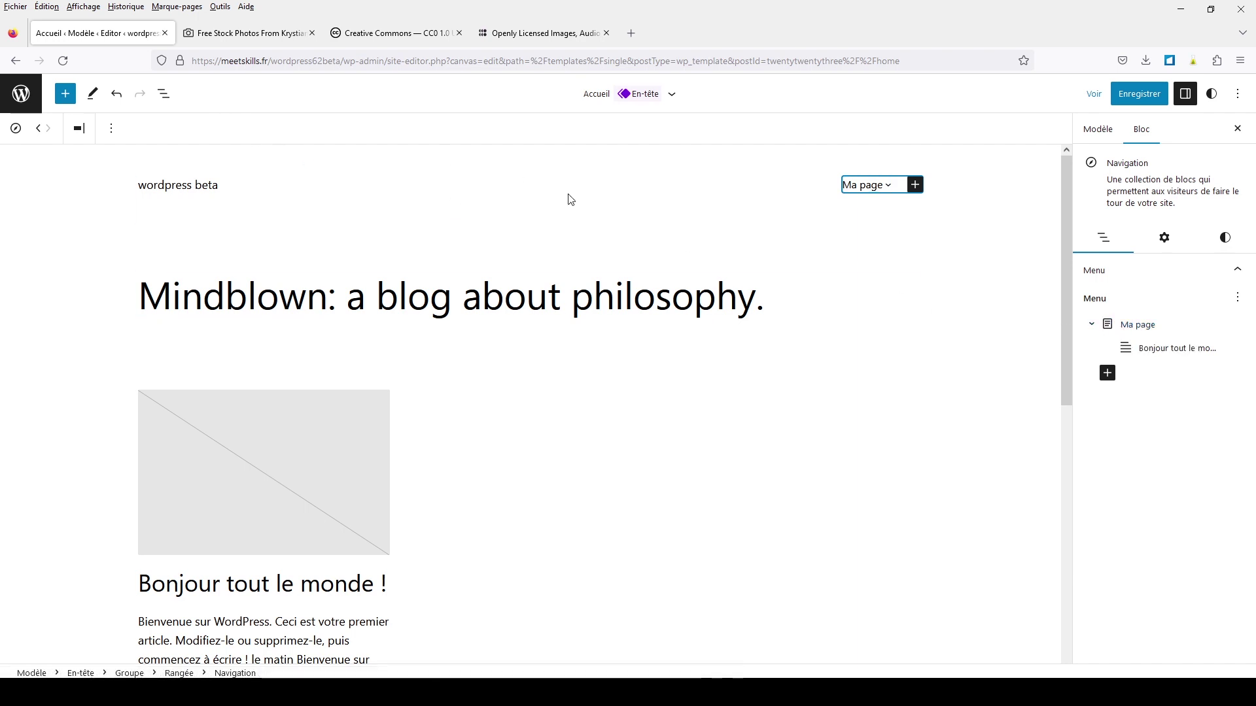
left_click(915, 186)
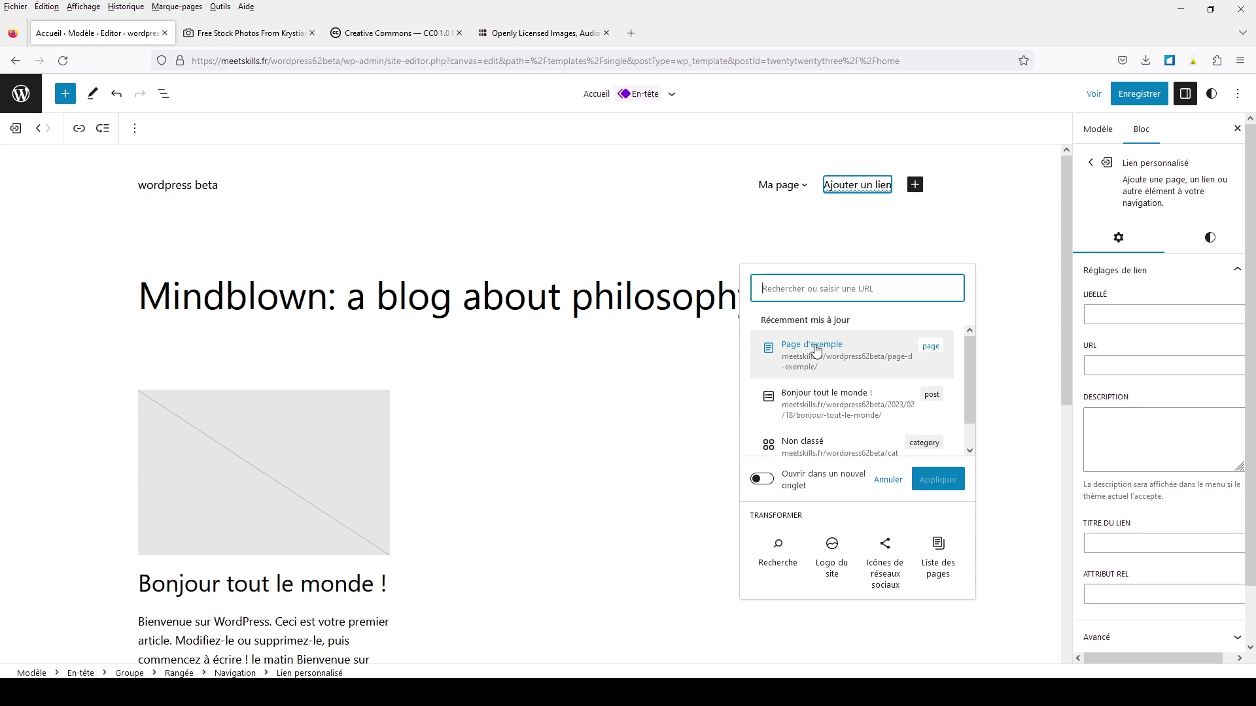
left_click(811, 446)
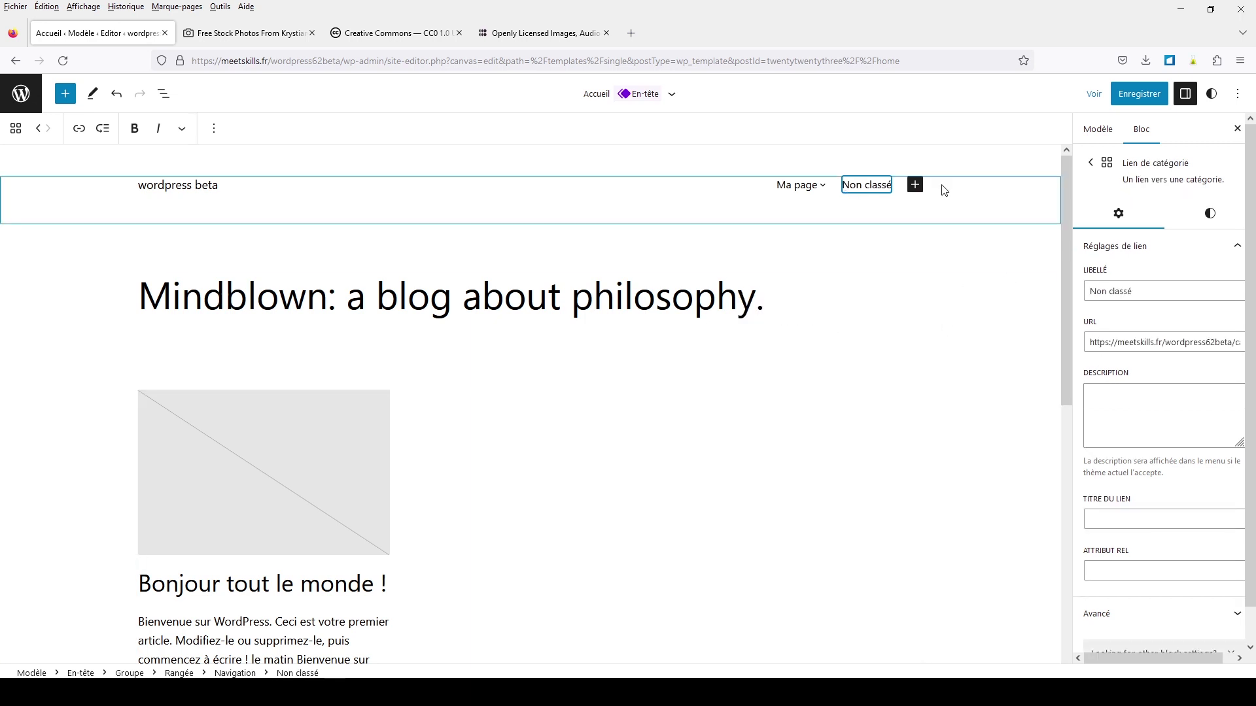
Move Non classé above "Ma page" in the navigation block's menu list, and show the options of the "Bonjour tout le monde !" item
left_click(772, 193)
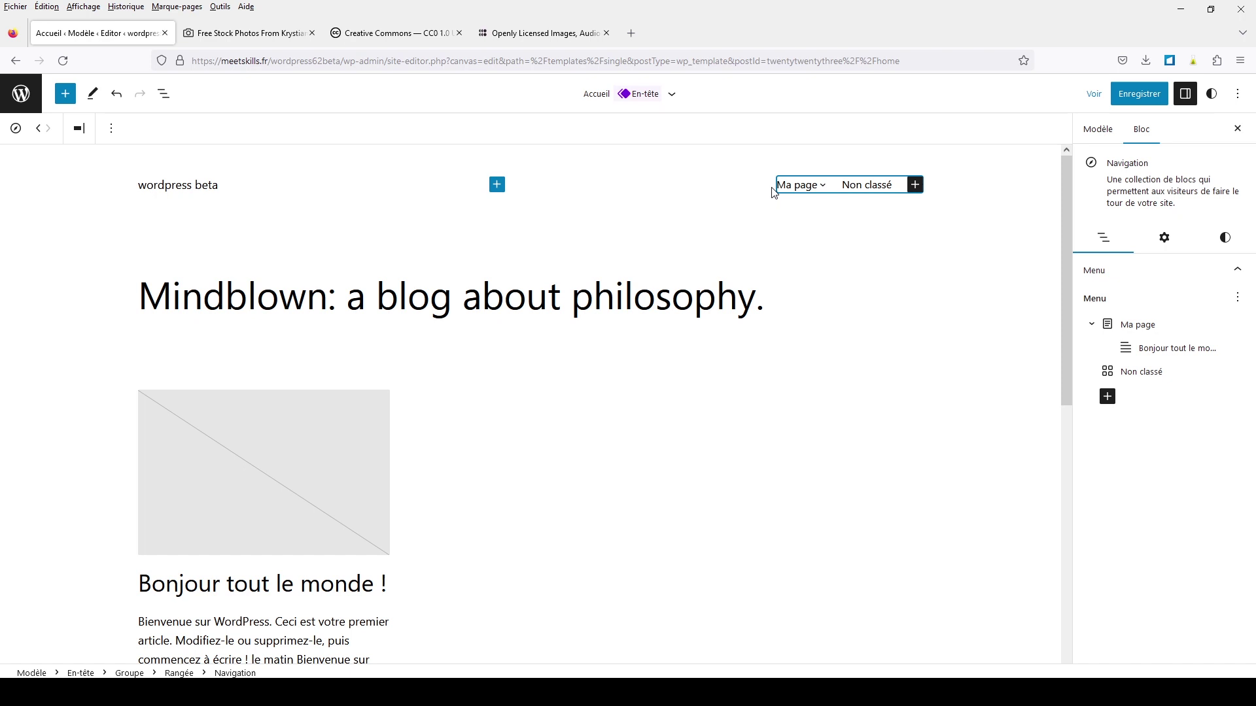
left_click(1143, 377)
left_click_drag(1143, 377, 1131, 306)
left_click(1134, 334)
mouse_move(1134, 337)
left_mouse_down()
mouse_move(1138, 374)
mouse_move(1135, 350)
left_mouse_up()
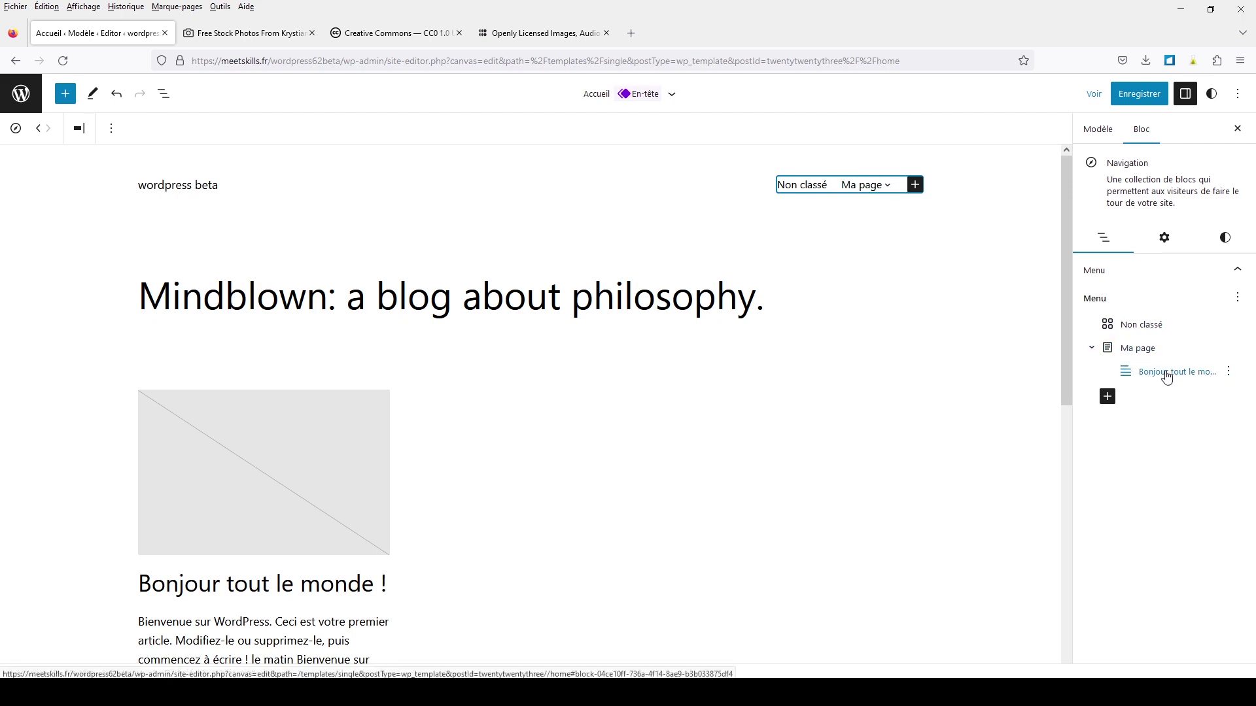
left_click(1228, 373)
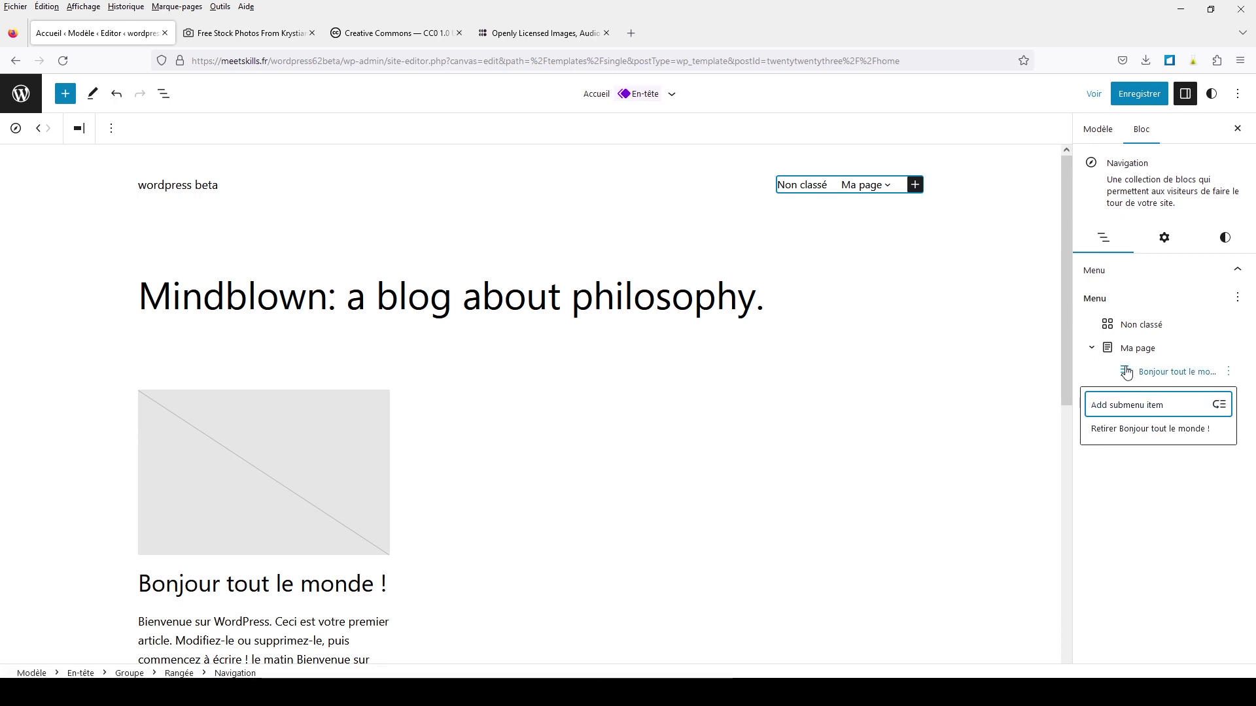
Create a new menu for the navigation block and add a page link with opening in a new tab turned on
left_click(1096, 352)
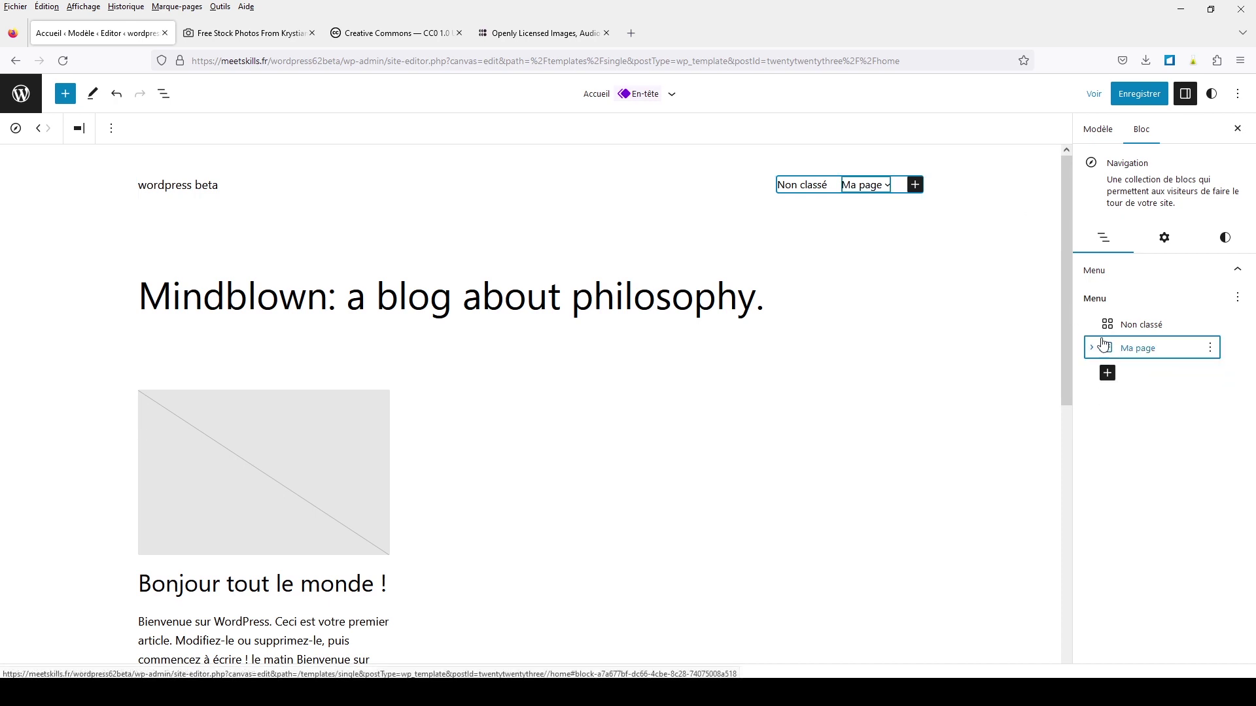
left_click(1238, 300)
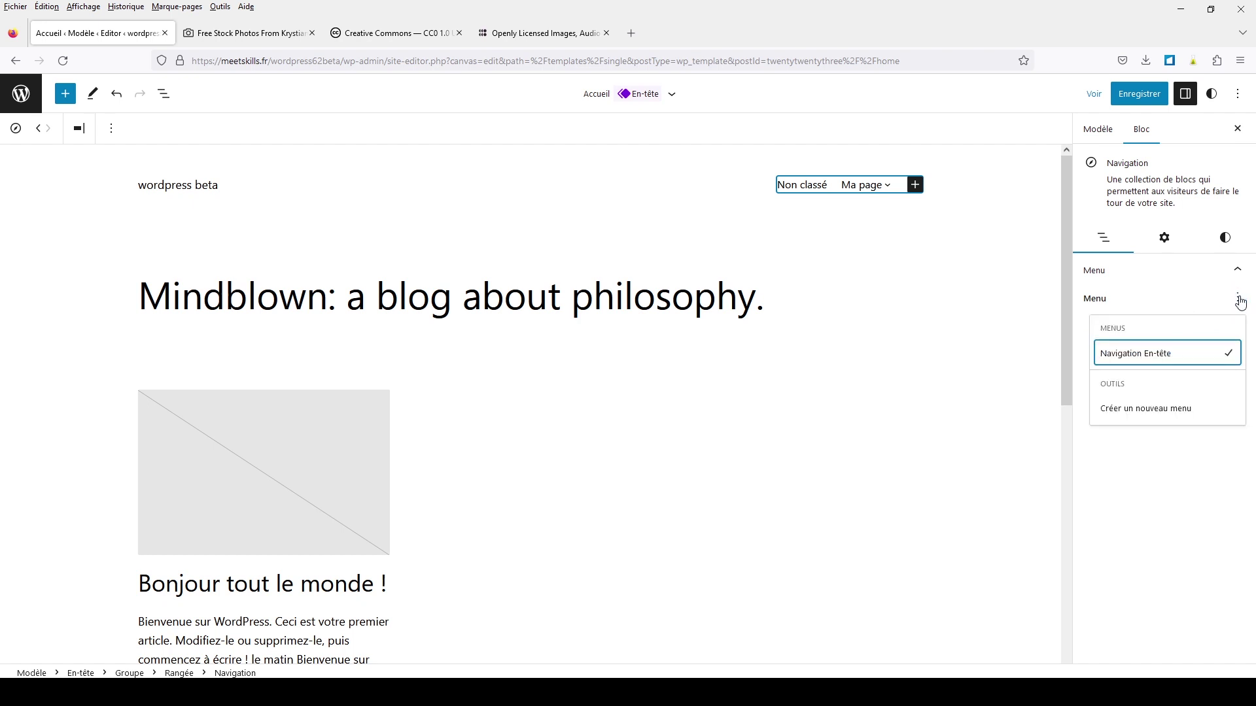
left_click(1138, 411)
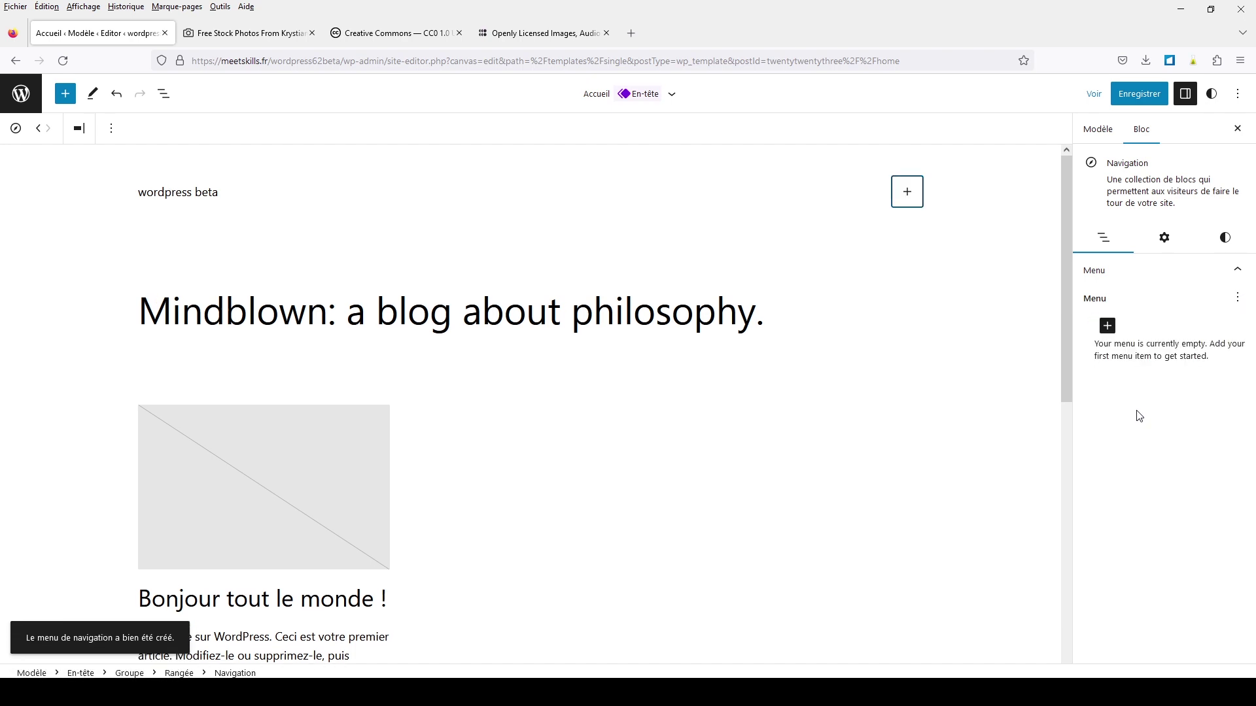
left_click(1108, 327)
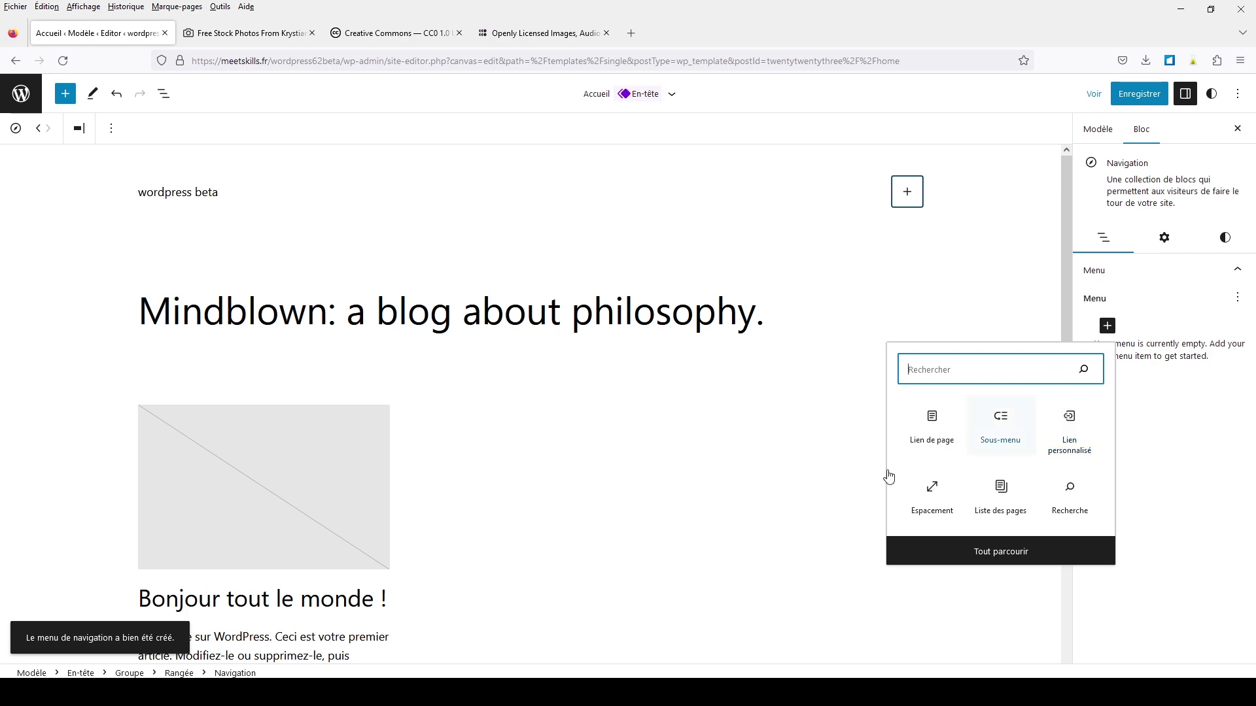
left_click(932, 425)
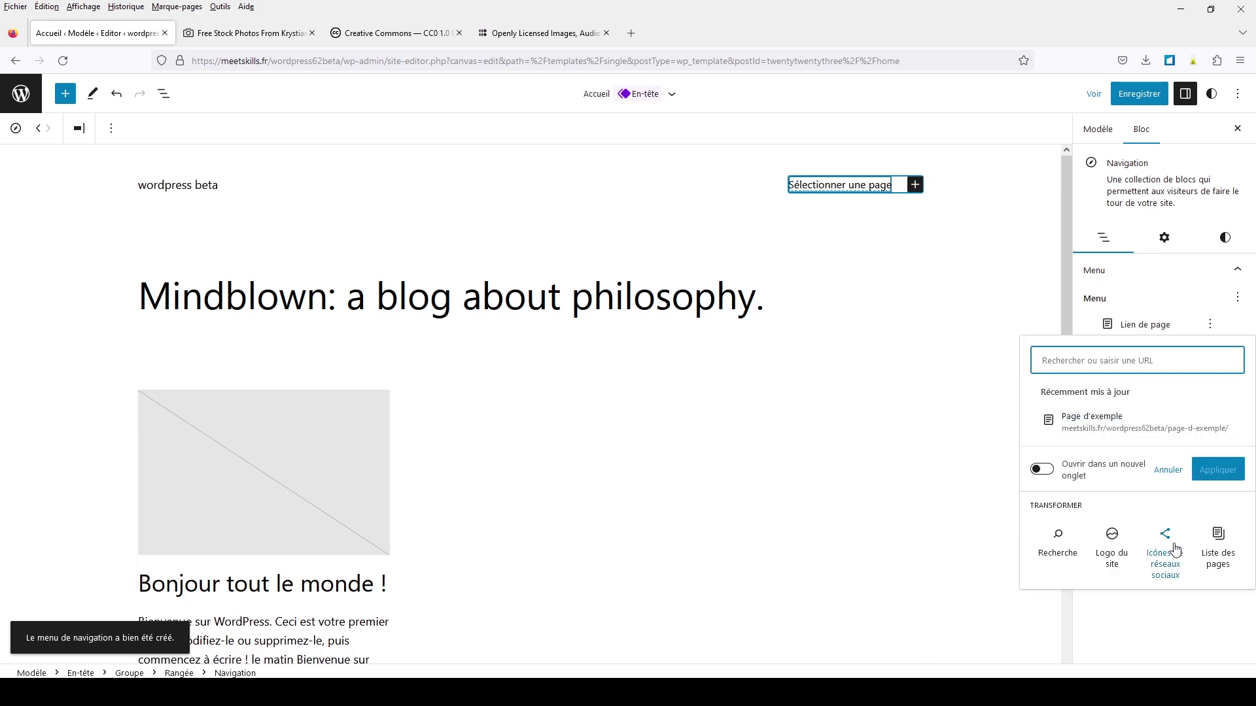
left_click(1047, 472)
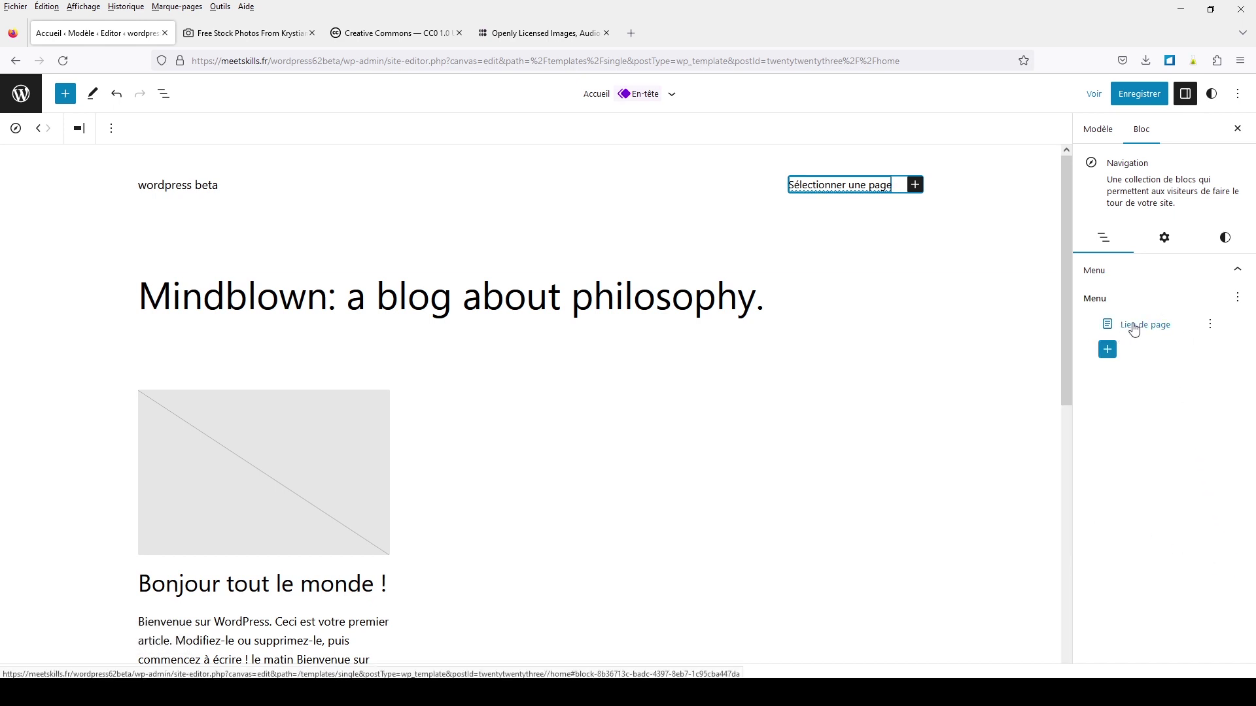
Switch the navigation block to the Navigation En-tête menu and back to Navigation En-tête 2
left_click(1237, 298)
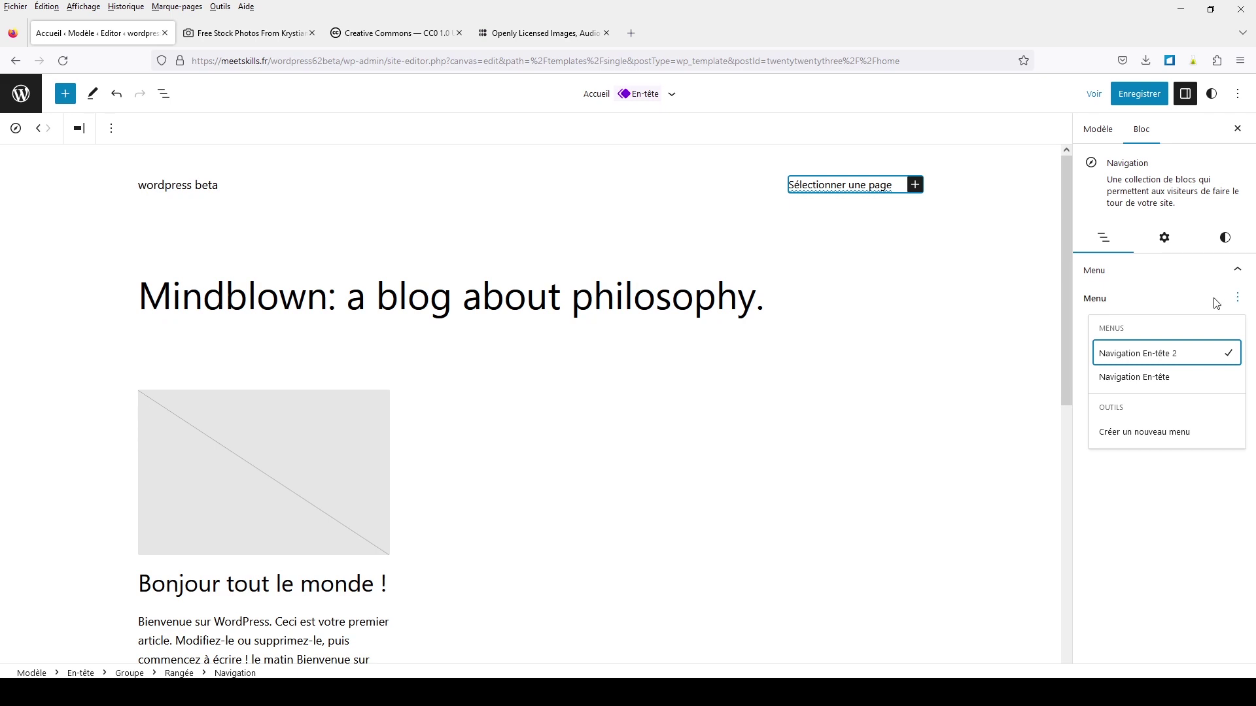
left_click(1139, 378)
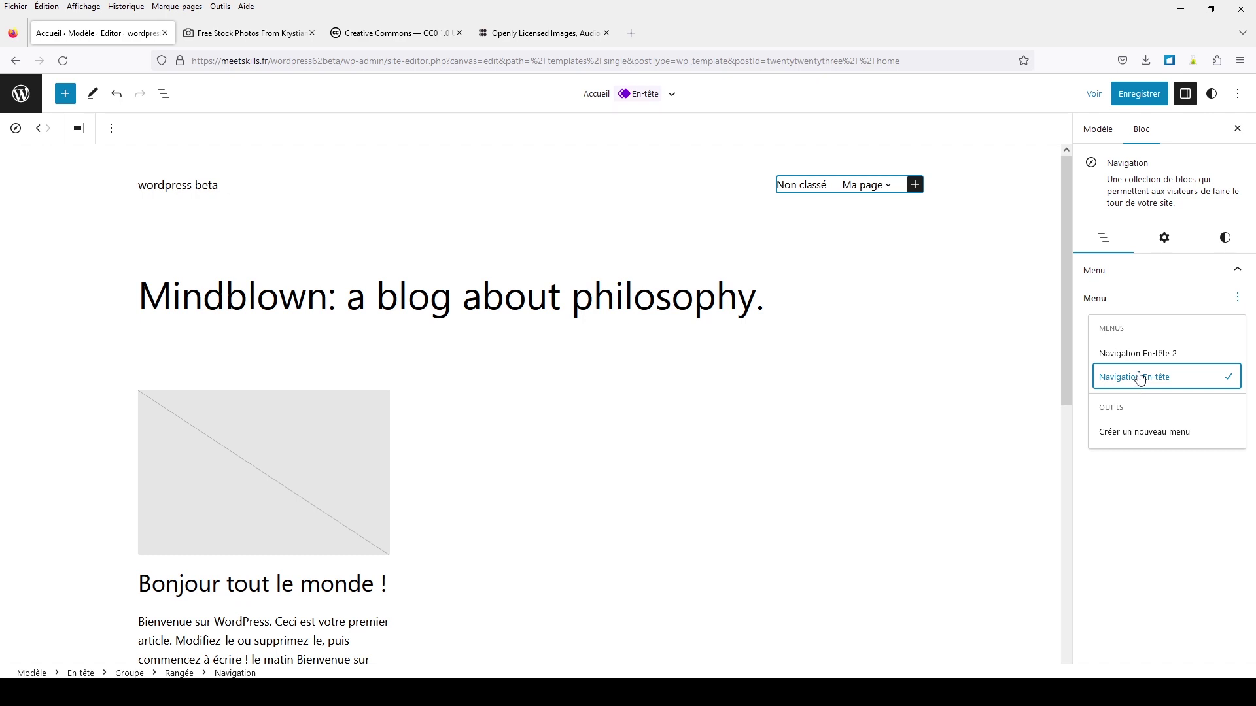
left_click(1139, 354)
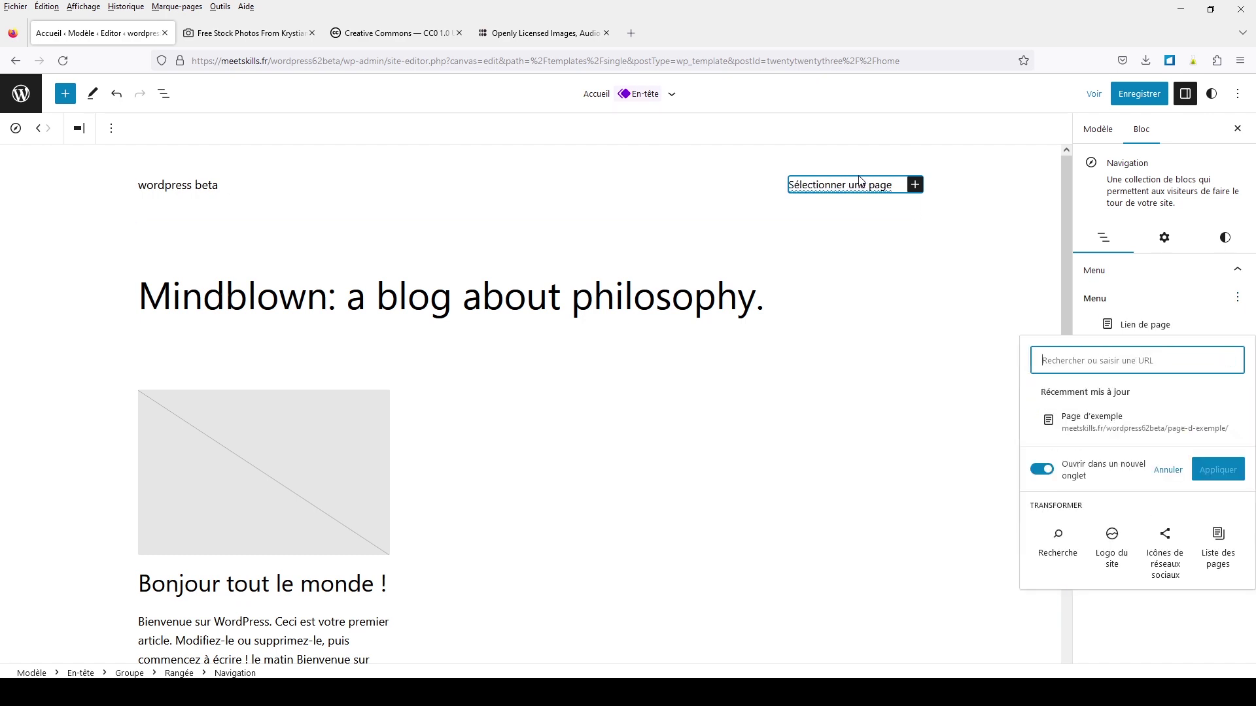
left_click(1172, 300)
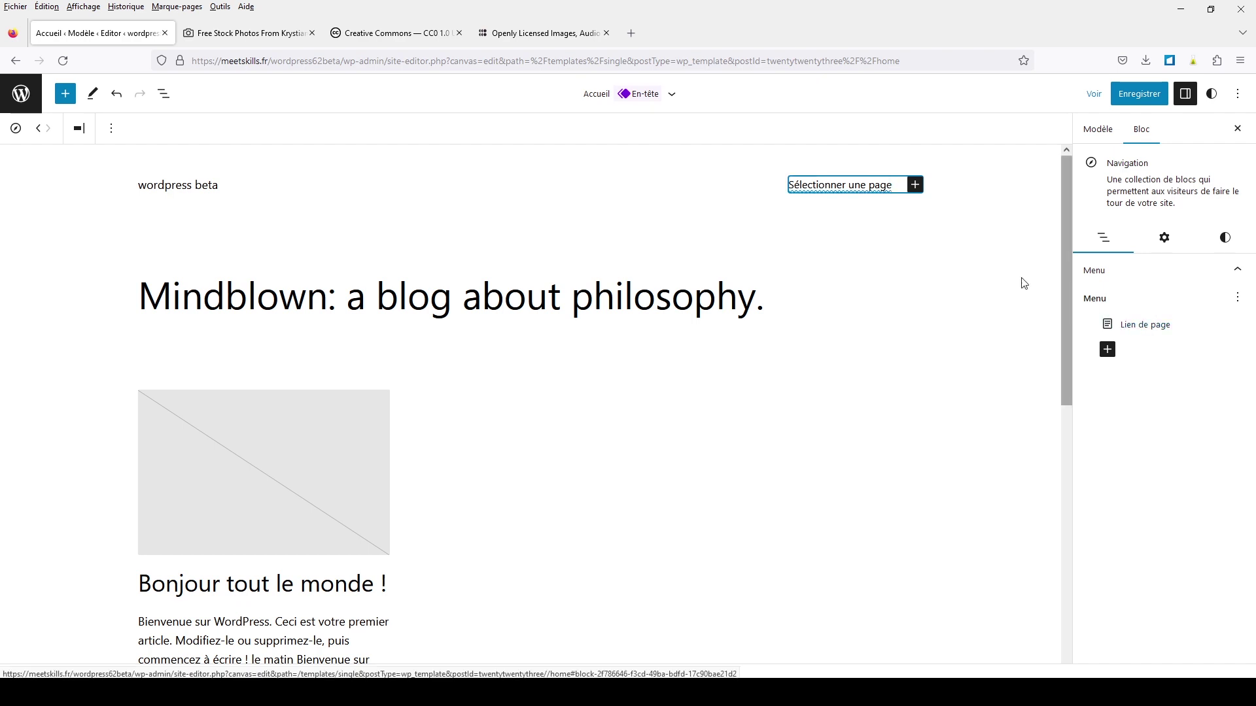
Check the typography and dimension style options of the unassigned page link, and reselect the whole navigation block
left_click(811, 186)
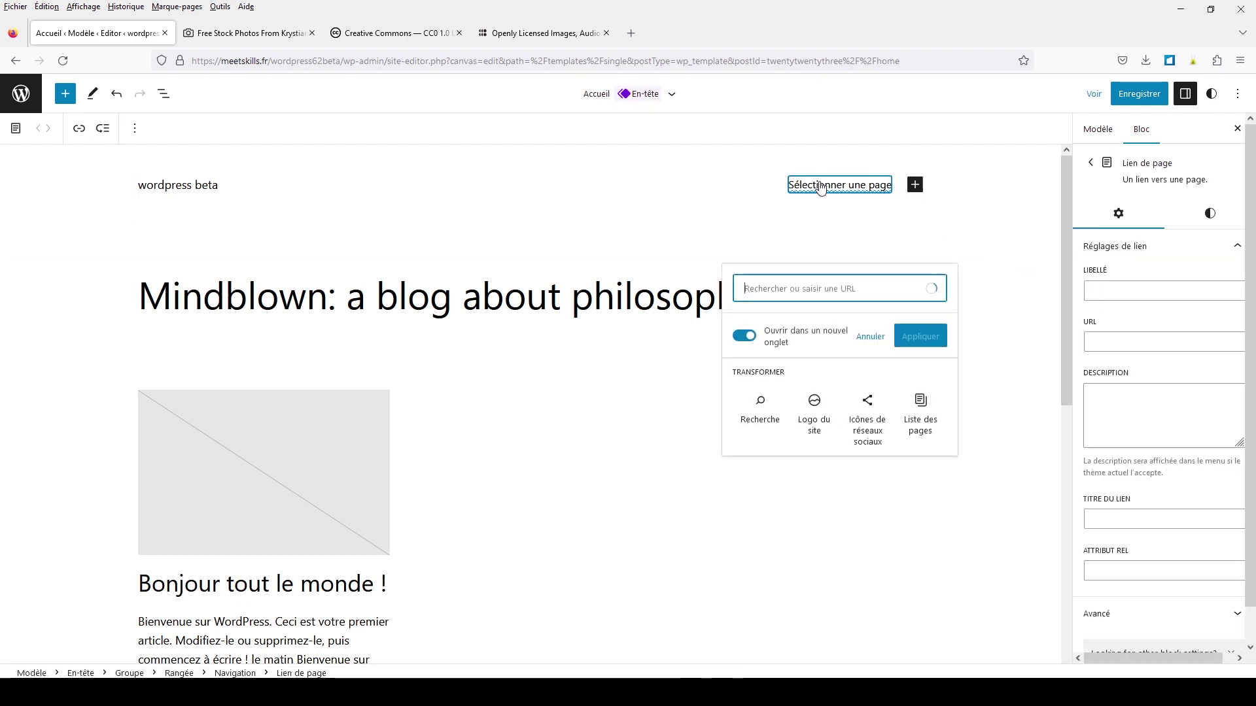
left_click(1216, 224)
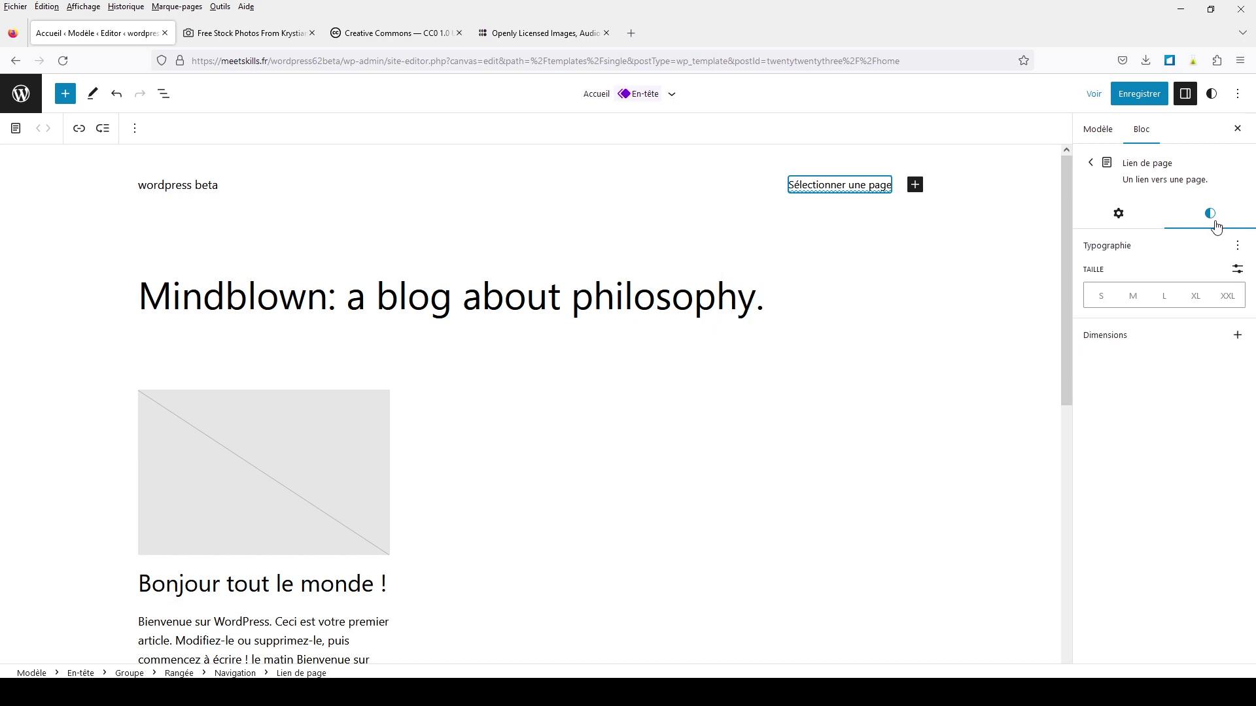
left_click(785, 195)
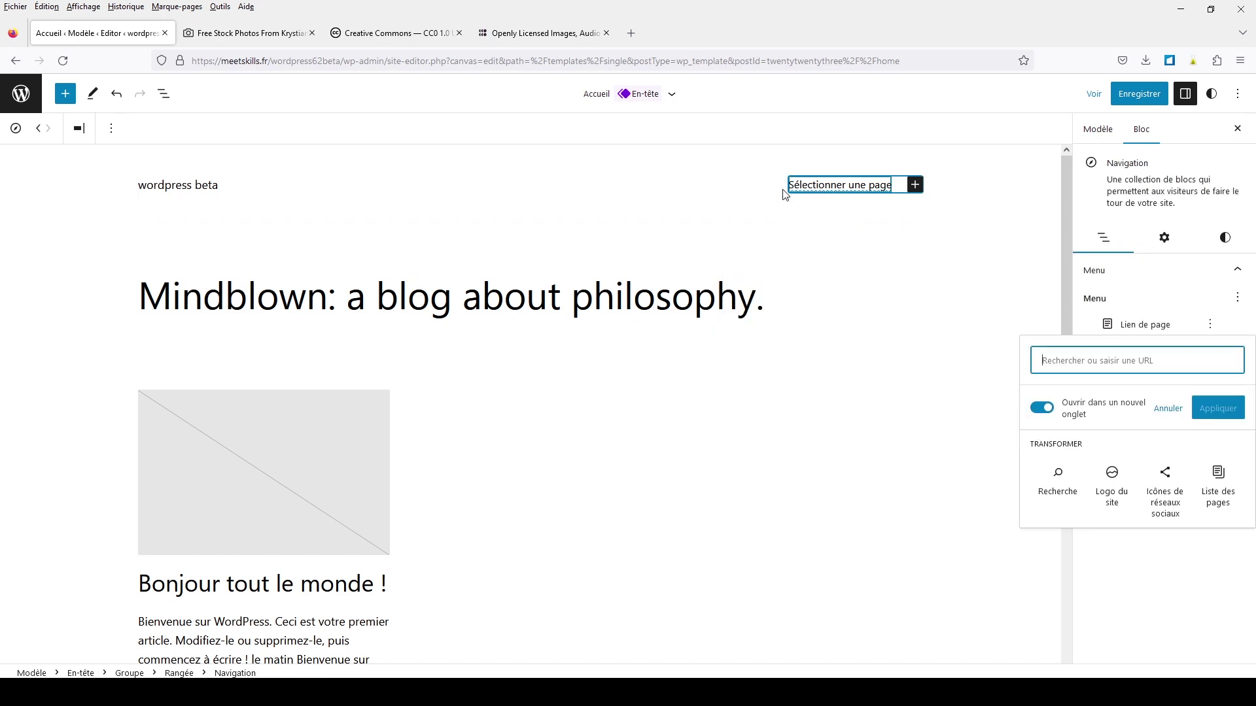
Set the navigation block's submenu and overlay background to the theme's dark green Secondaire colour (345C00)
left_click(1224, 238)
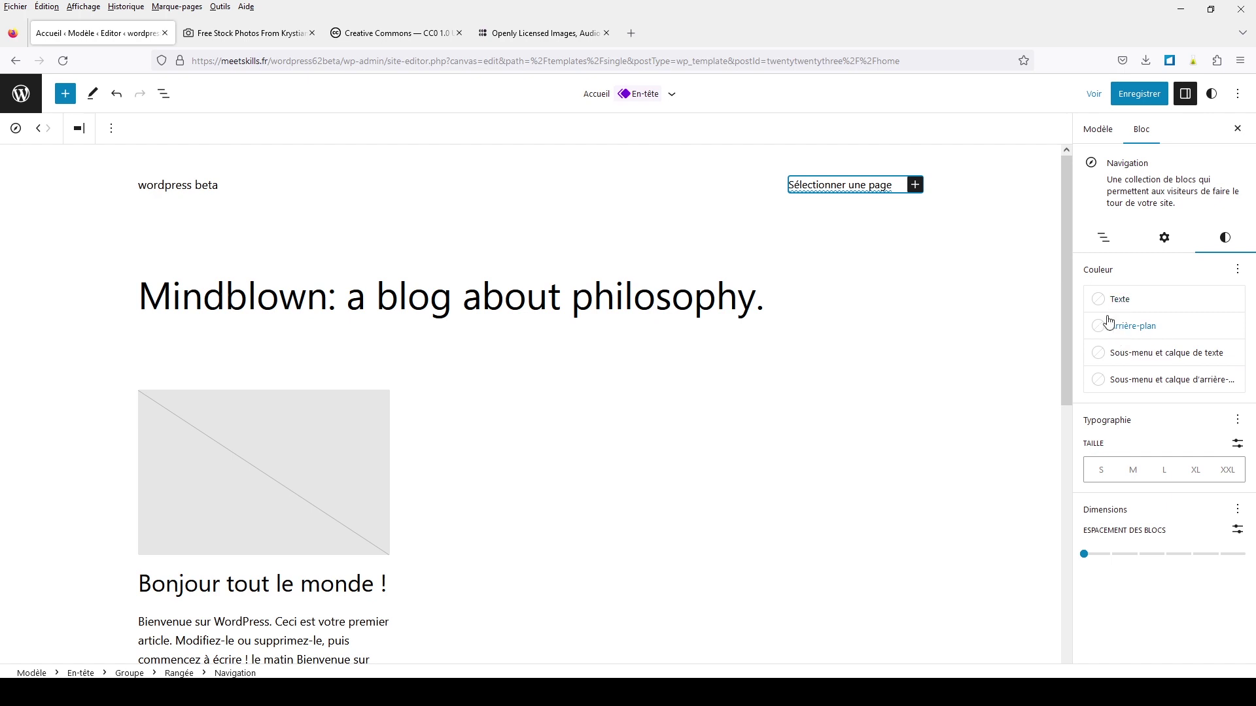
left_click(1104, 384)
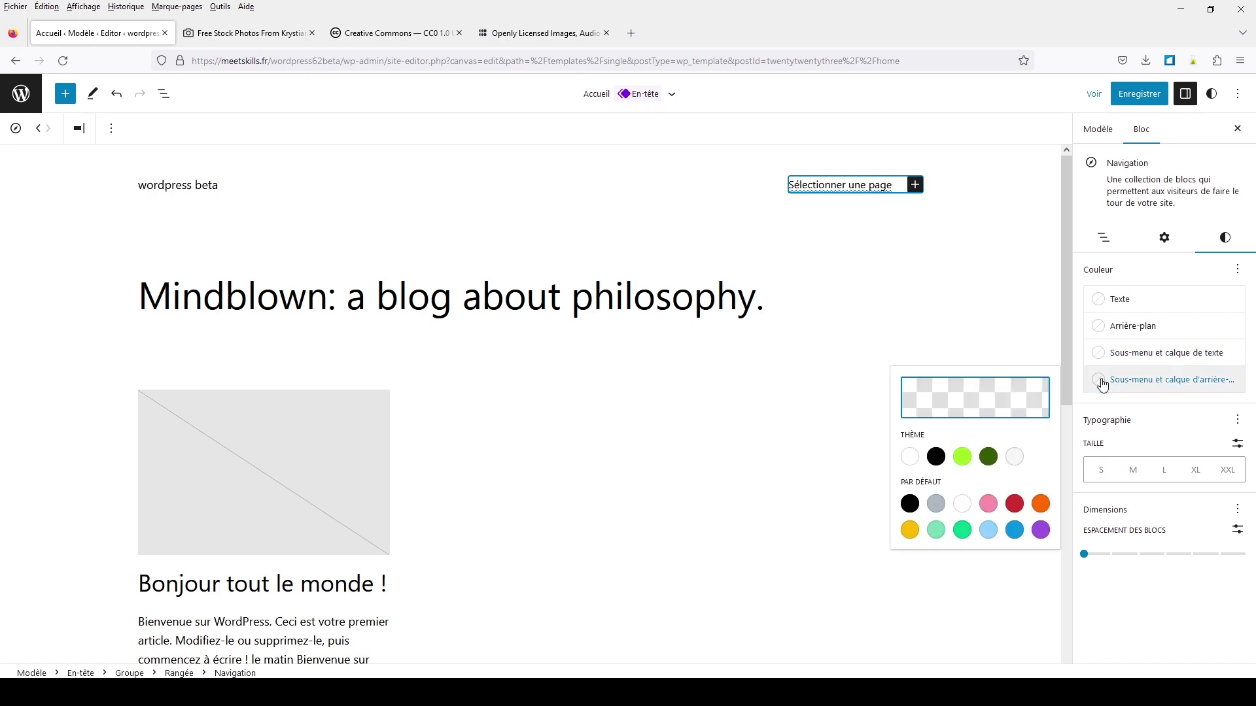
left_click(987, 460)
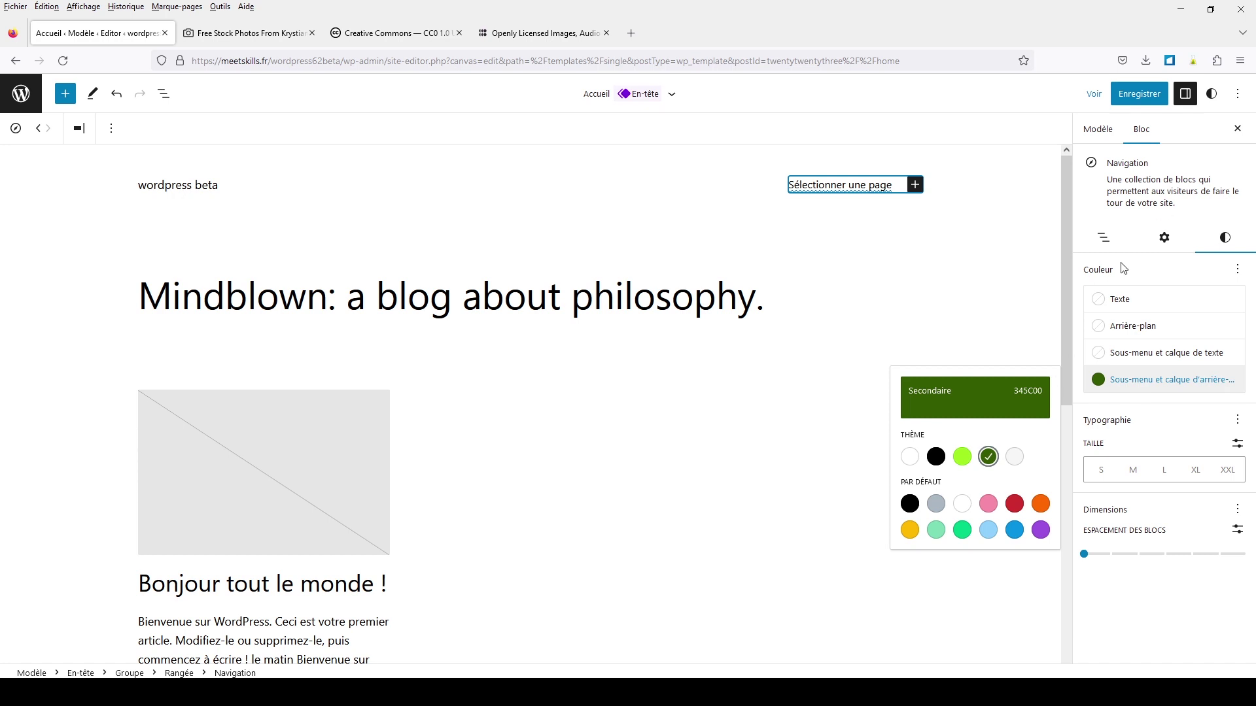
left_click(891, 191)
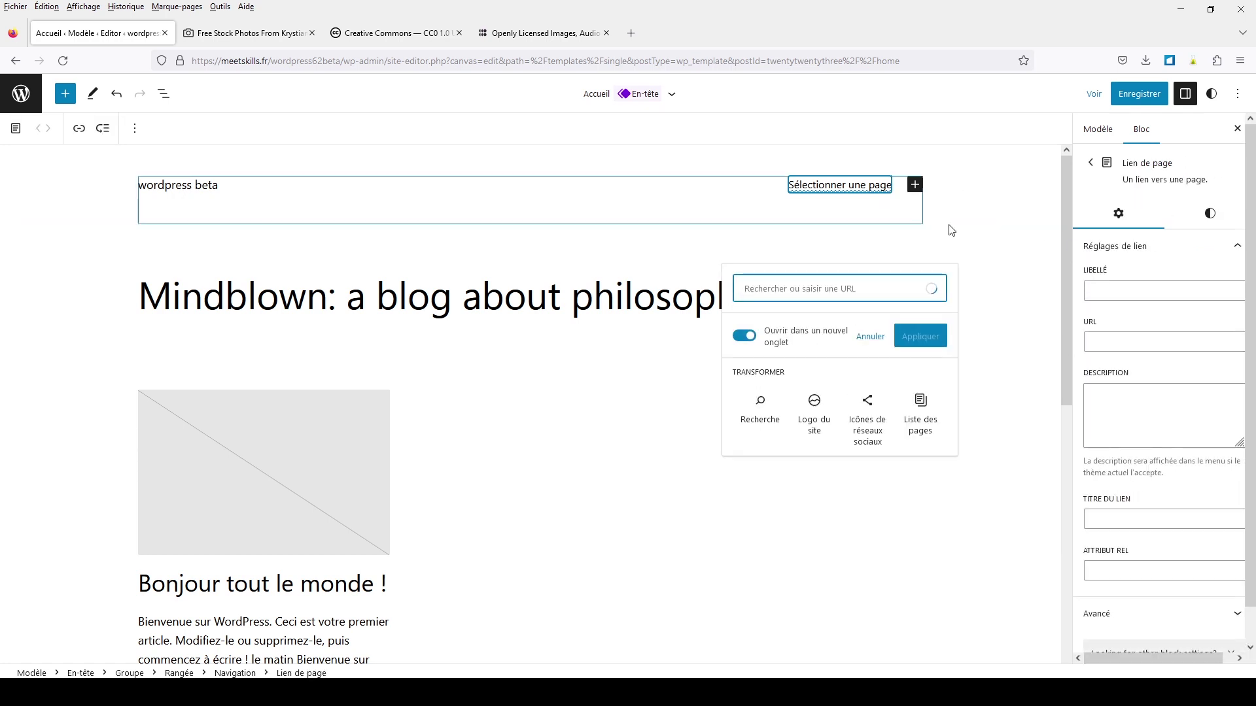
left_click(785, 184)
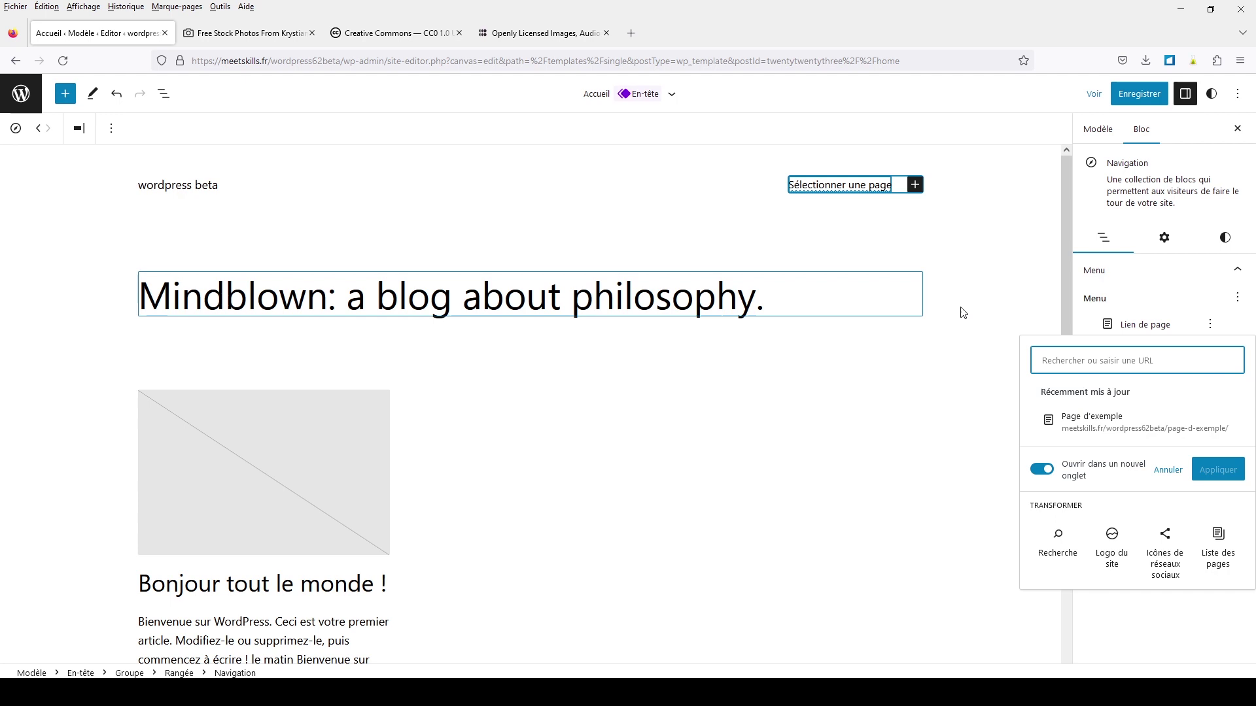
left_click(1166, 636)
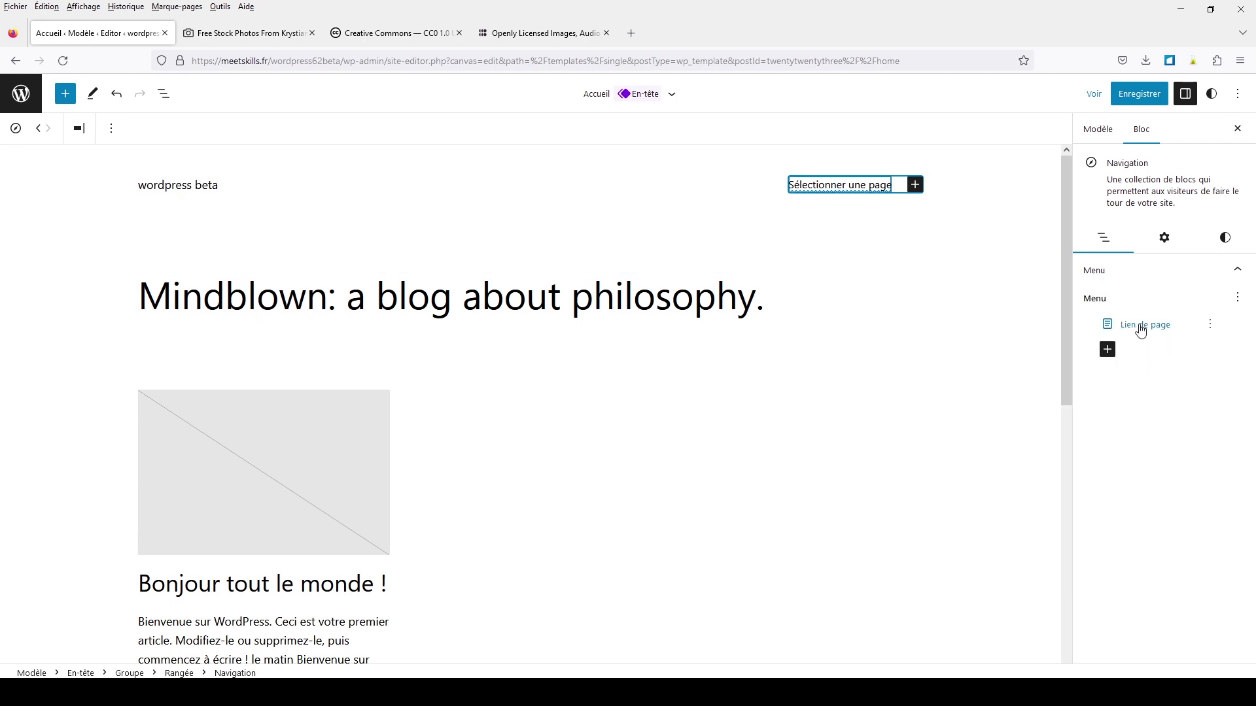
Assign the Navigation En-tête menu to the navigation block again
left_click(1241, 301)
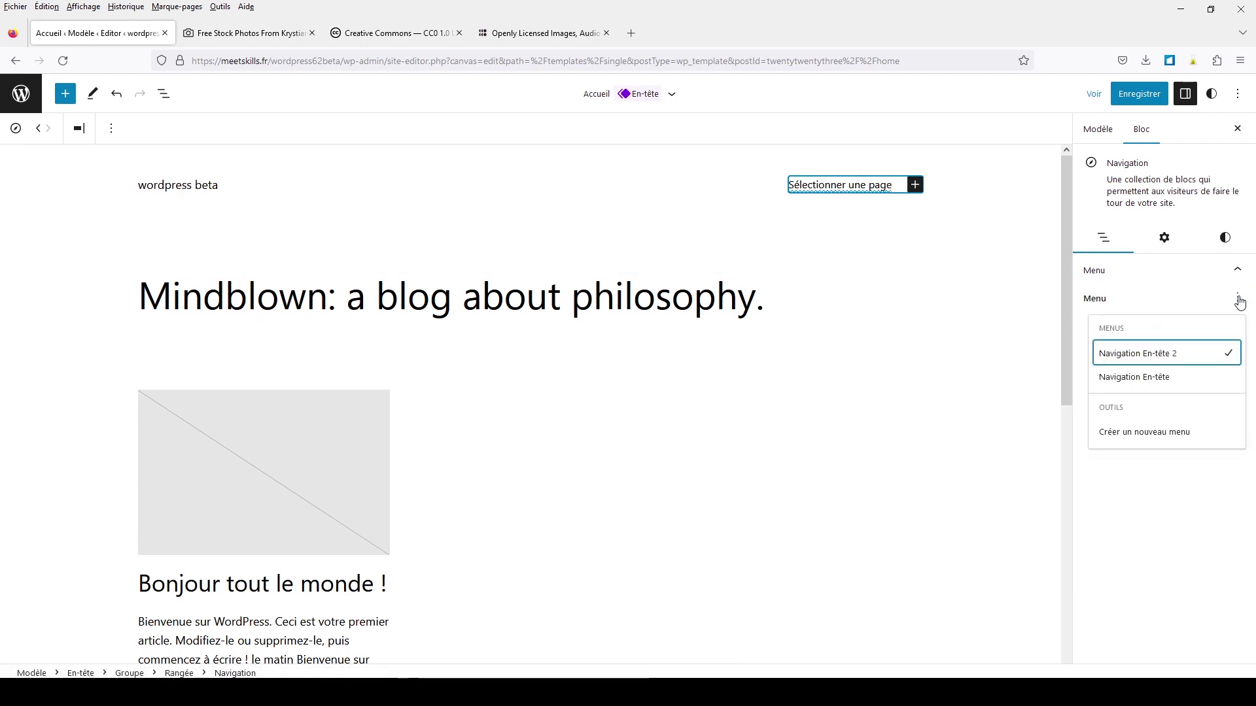
left_click(1157, 382)
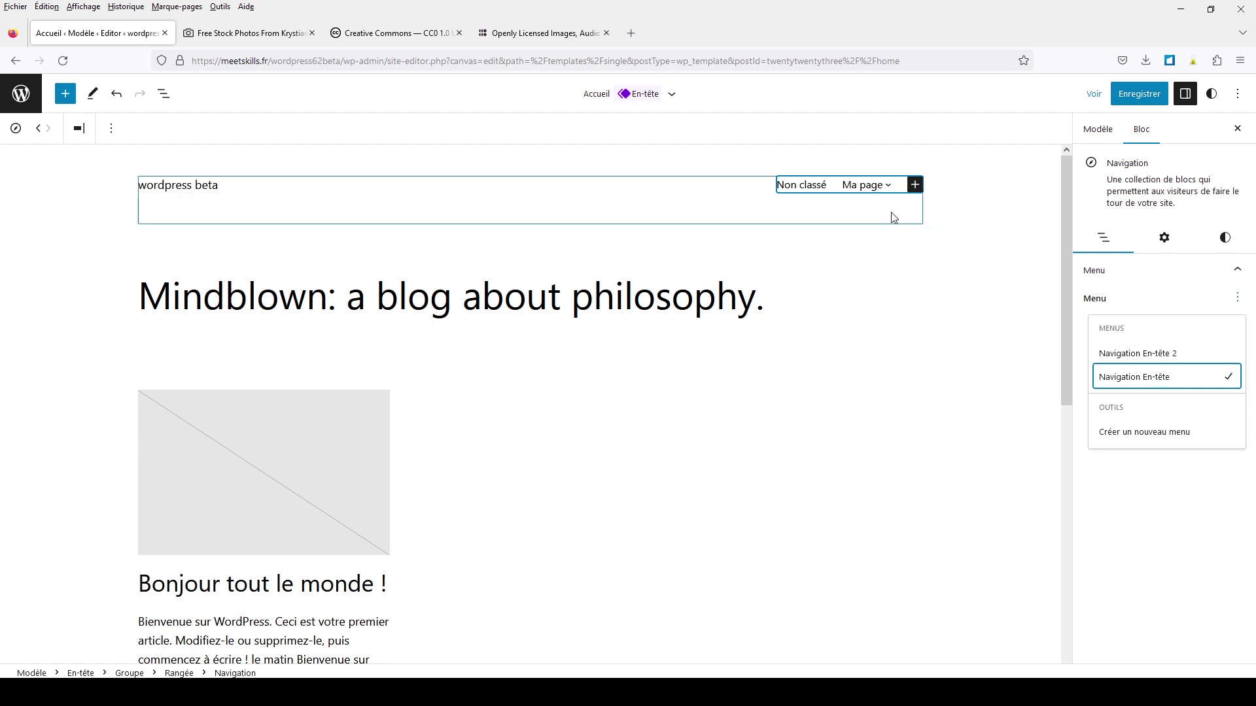
mouse_move(862, 181)
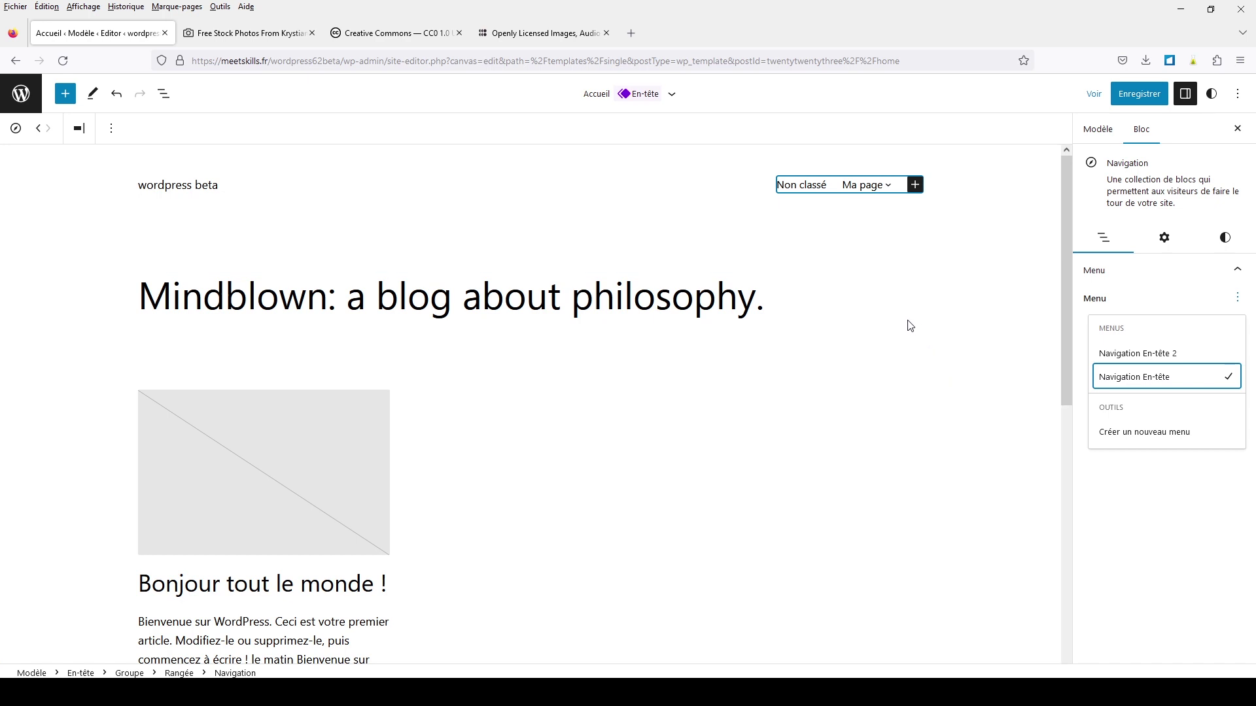
Leave the Accueil template and open the Publication template for editing
left_click(18, 97)
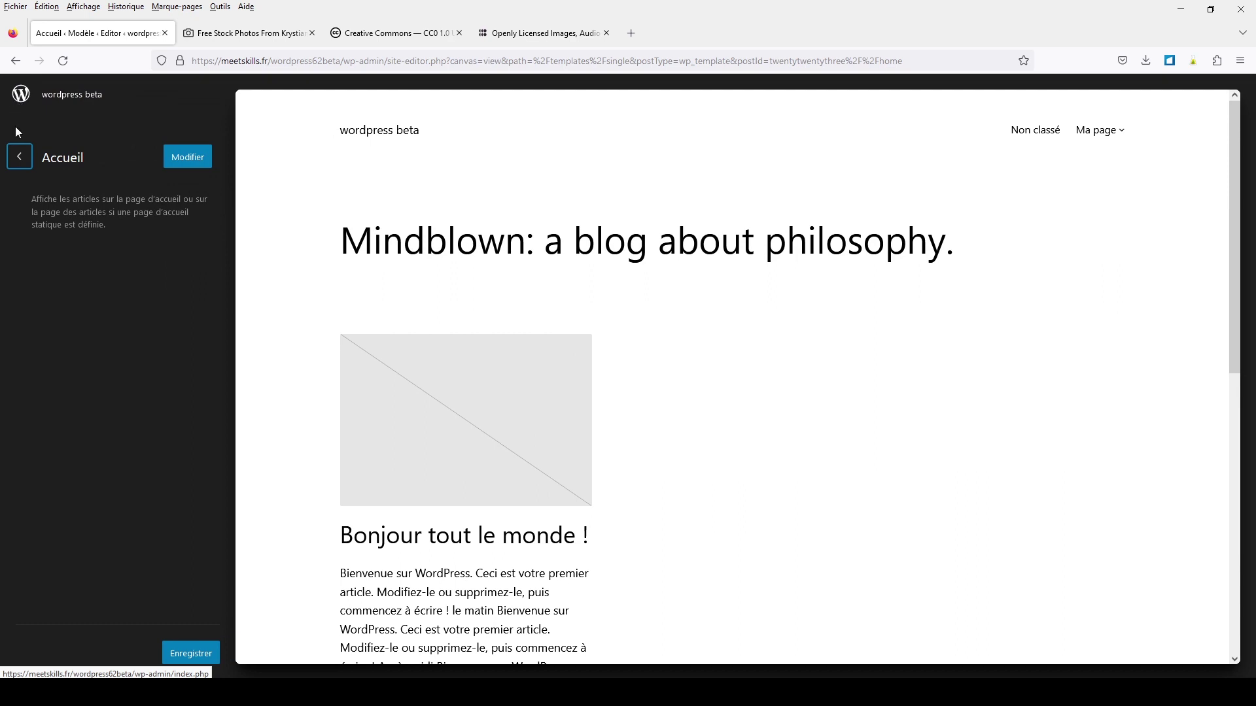
left_click(19, 159)
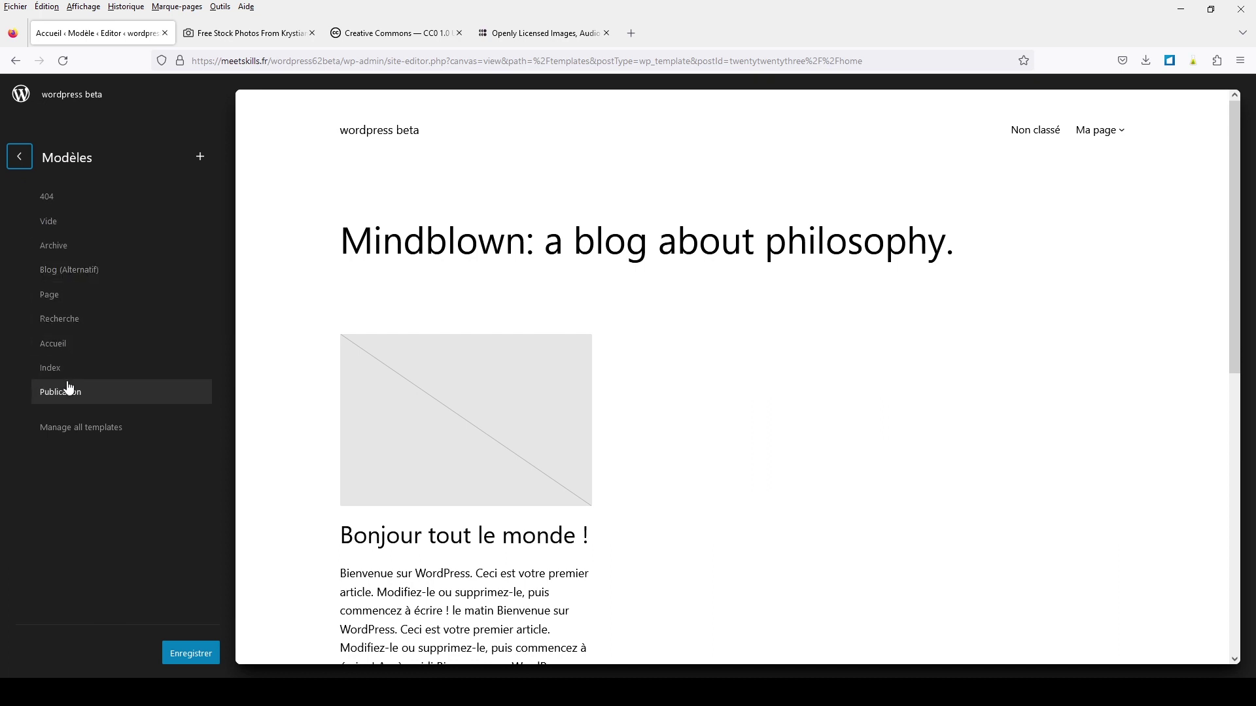
left_click(92, 393)
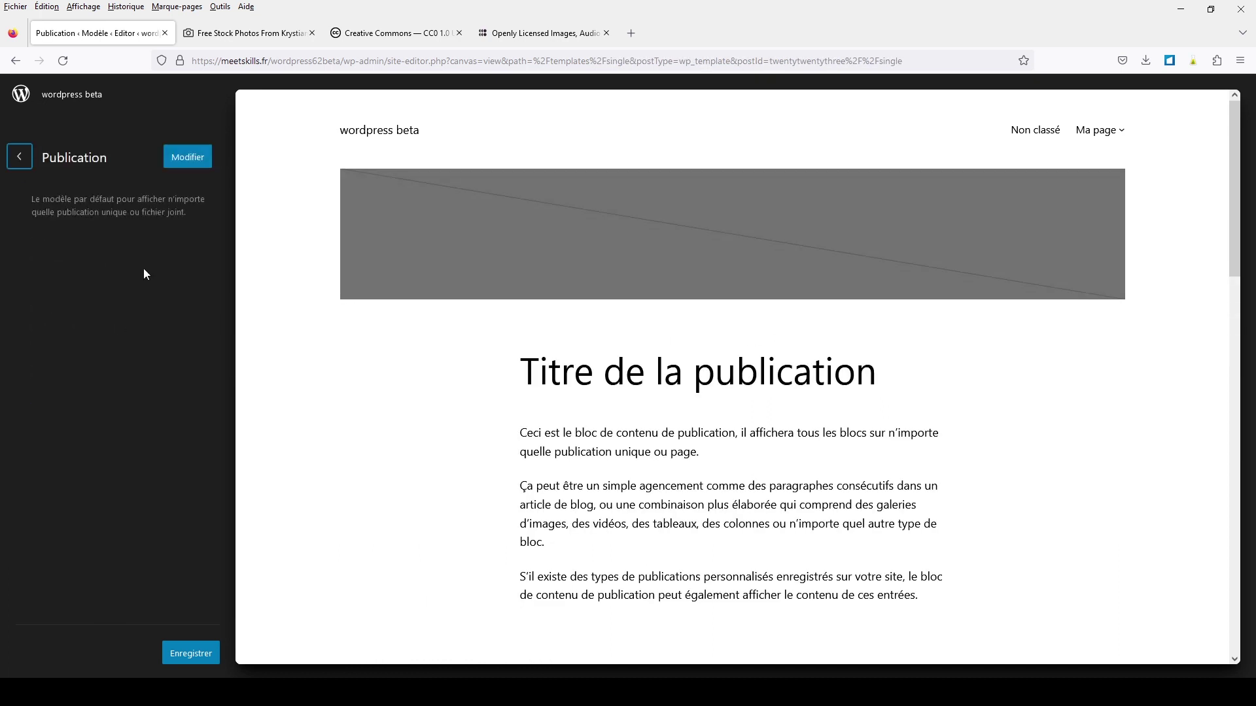
left_click(186, 157)
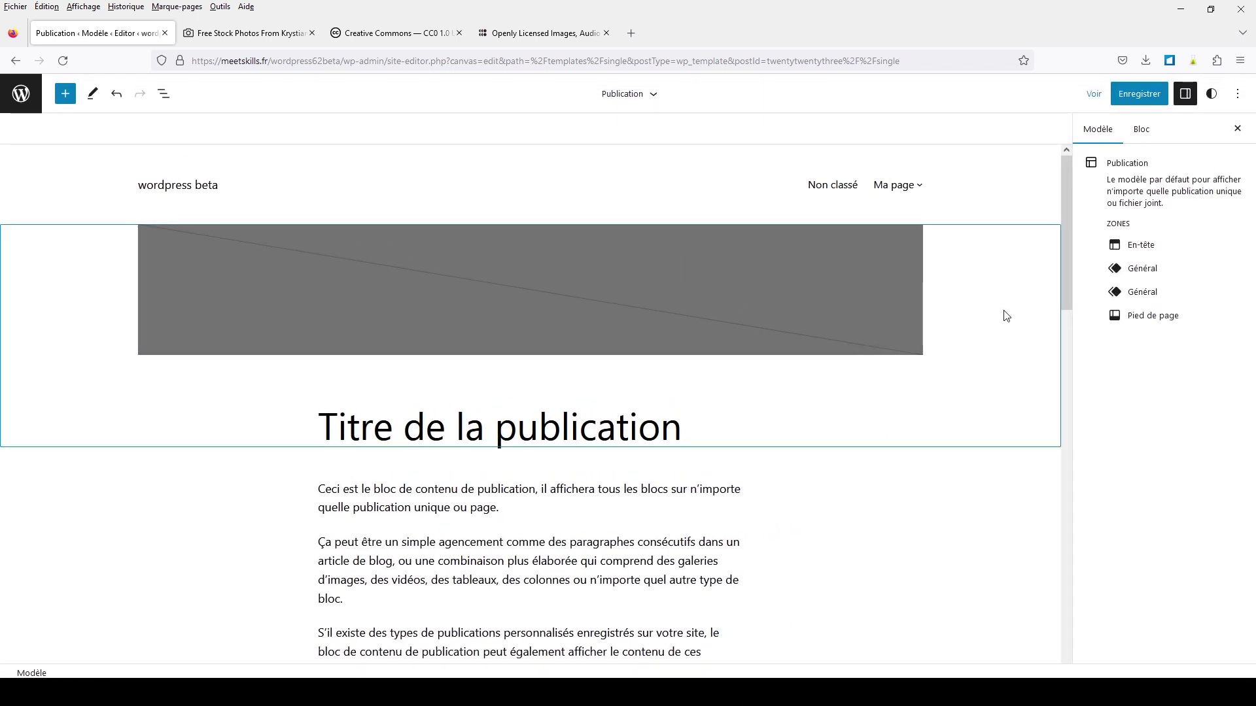
Show the Style Book for the site's styles and look through its text block samples
left_click(1212, 94)
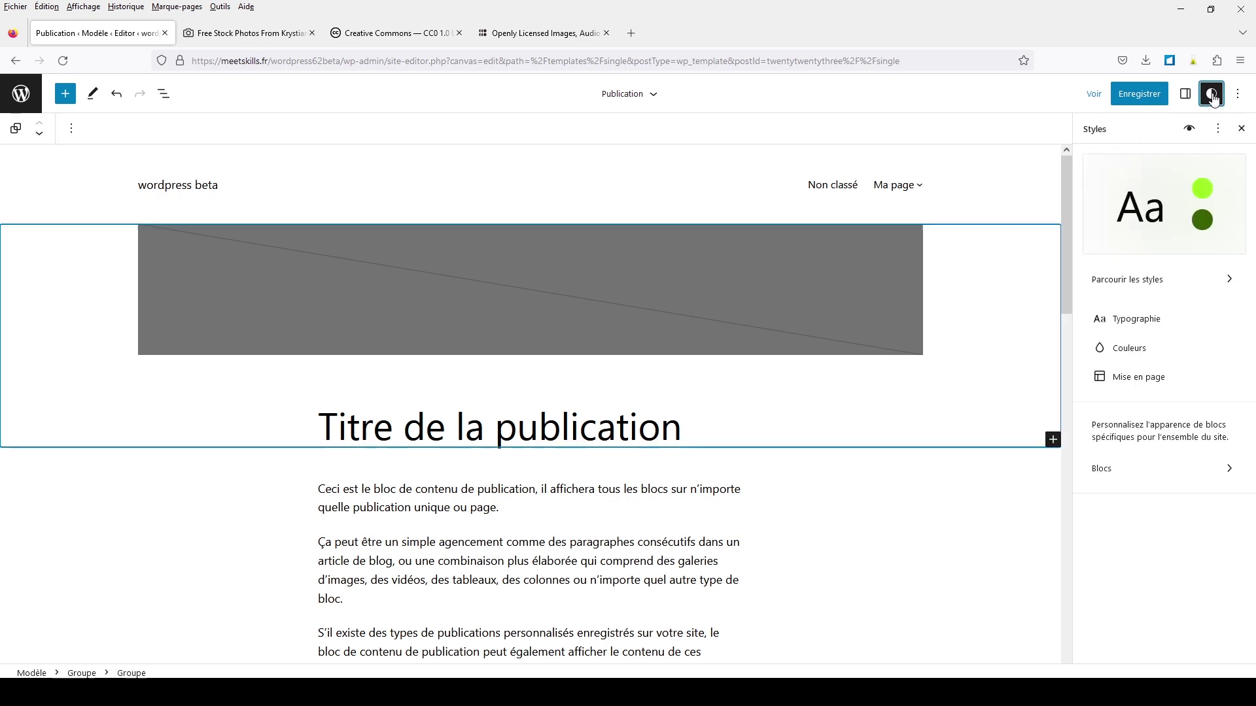
left_click(1191, 130)
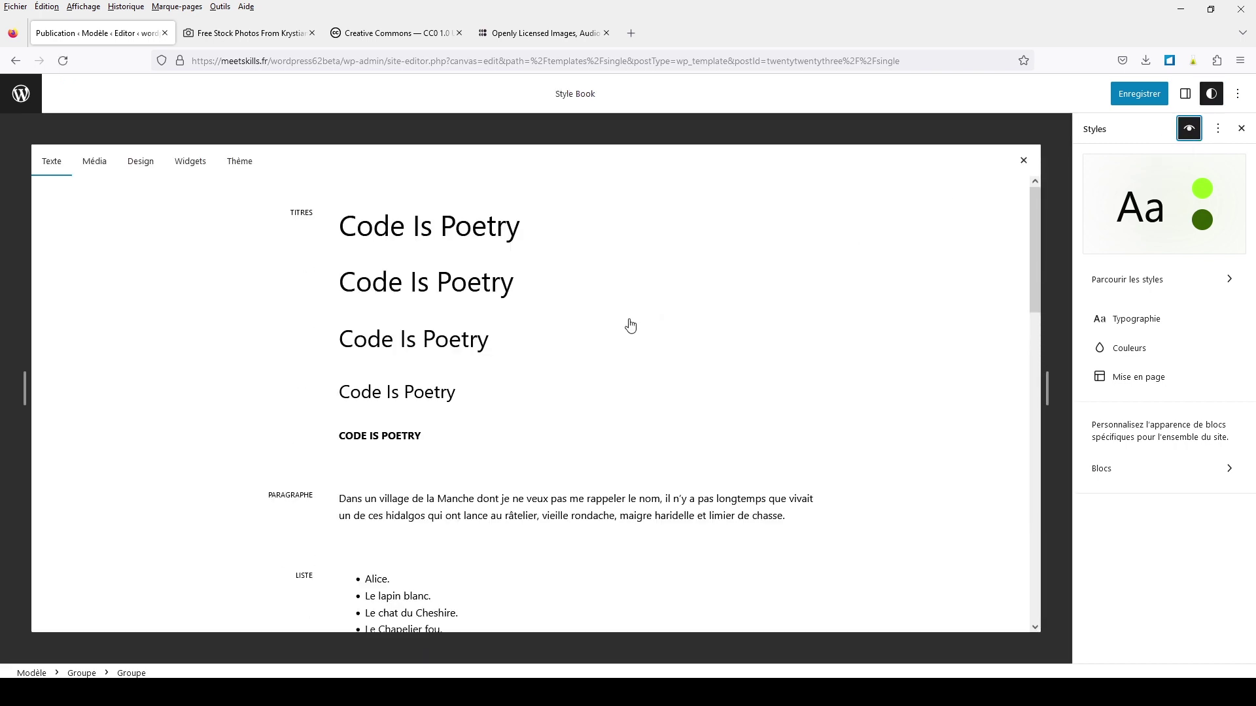
scroll(631, 326, "down", 15)
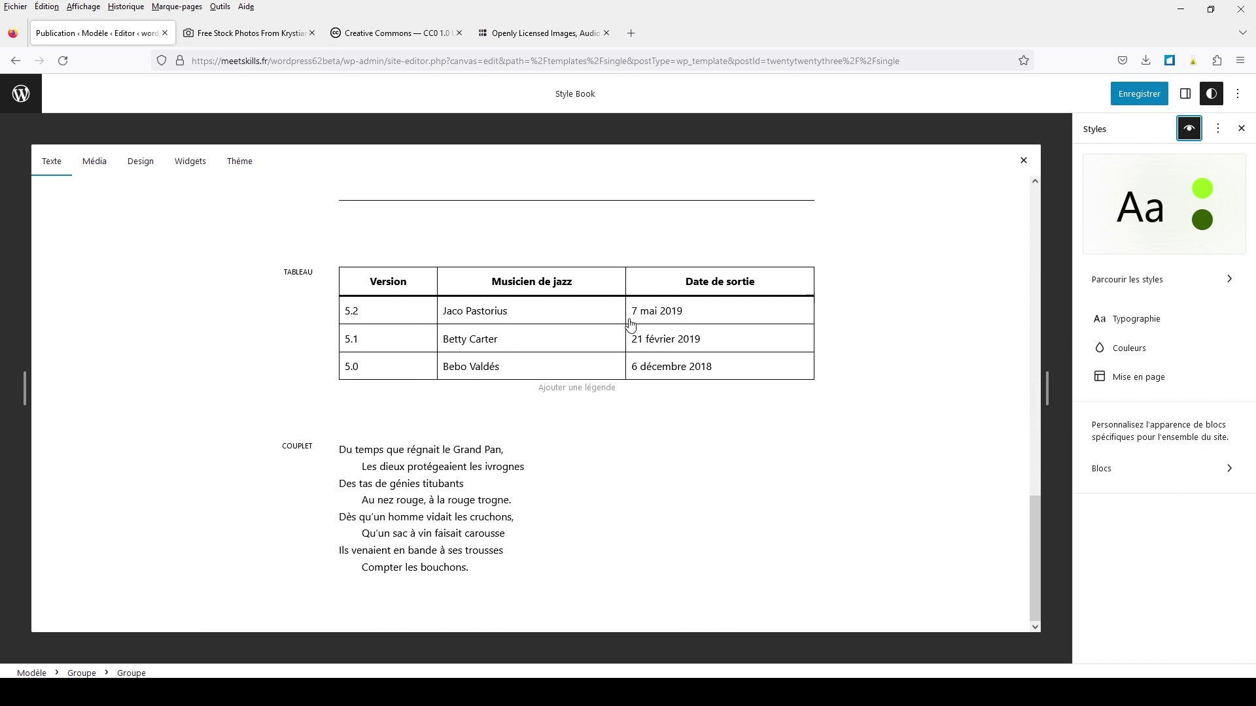
scroll(630, 325, "up", 15)
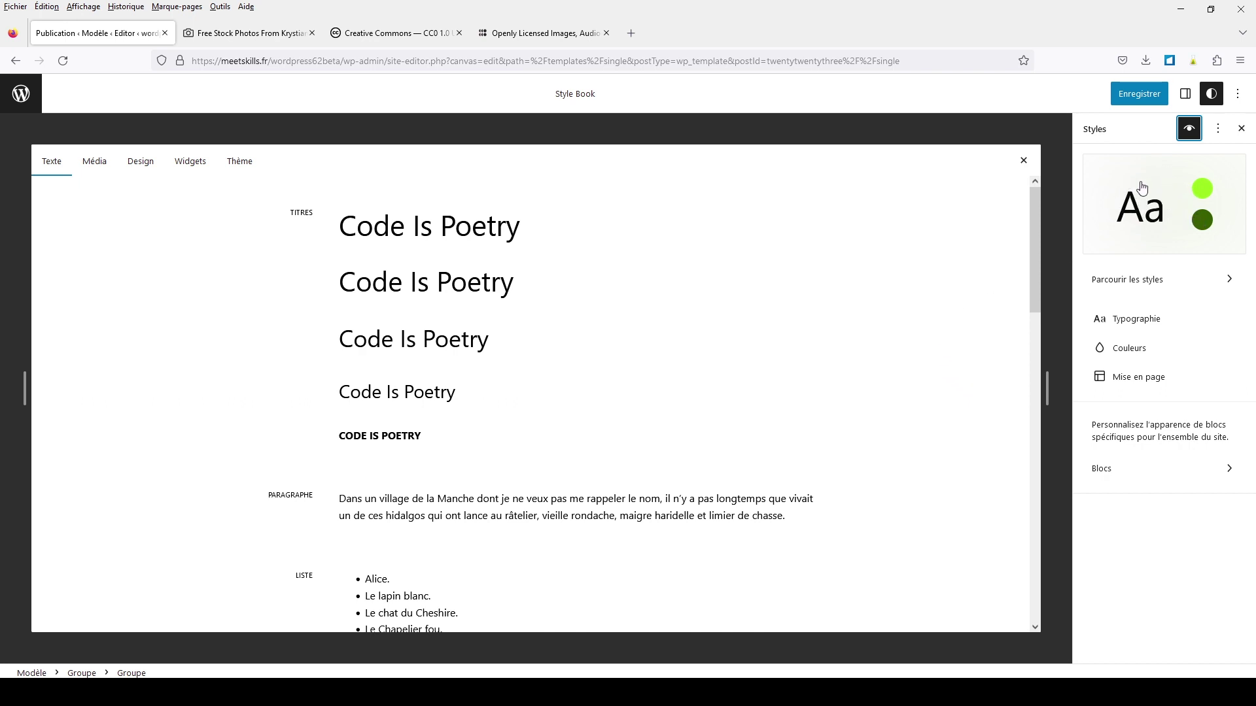
Try the Aubergine and Électrique style variations, apply Sorbet, and review its text samples in the Style Book
left_click(1103, 283)
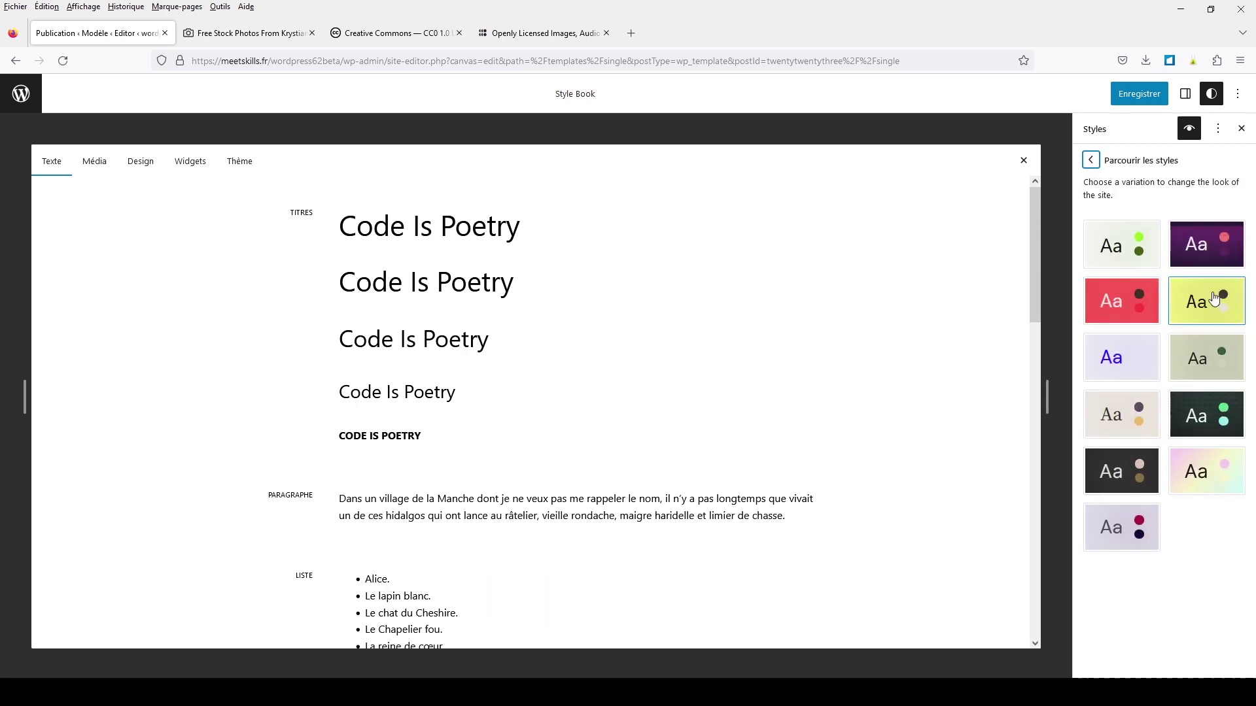
left_click(1197, 247)
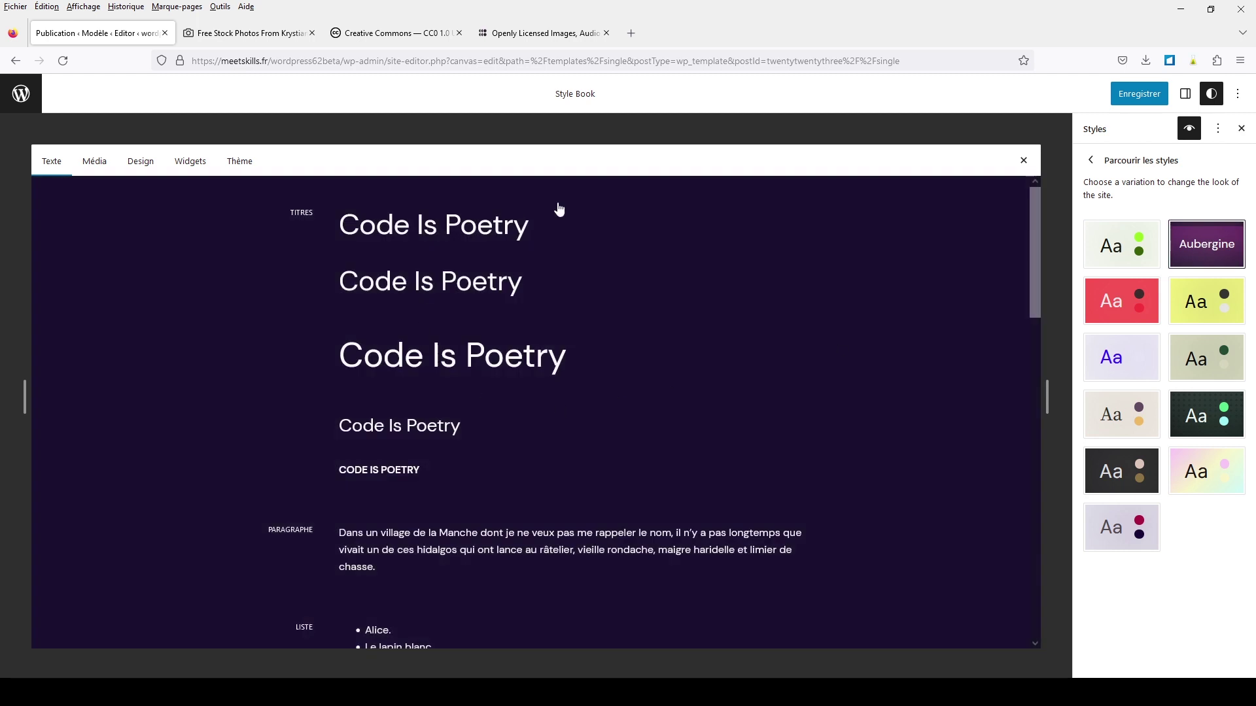
left_click(1127, 372)
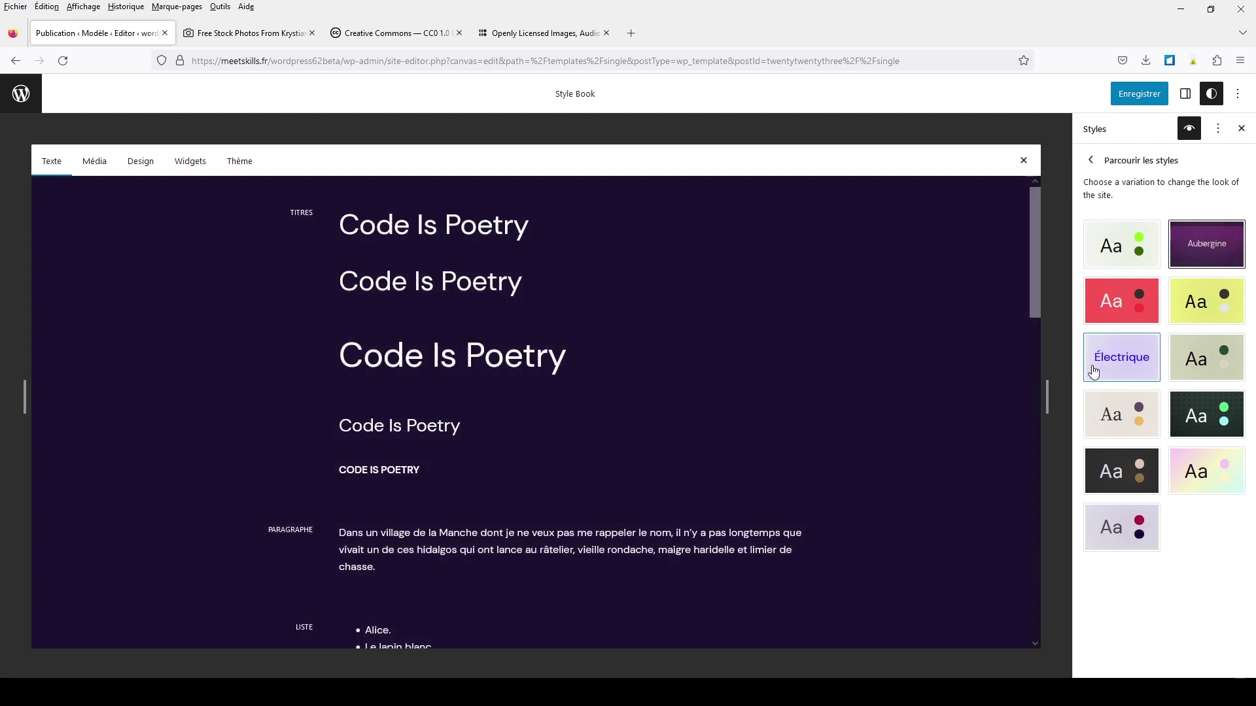
left_click(1204, 485)
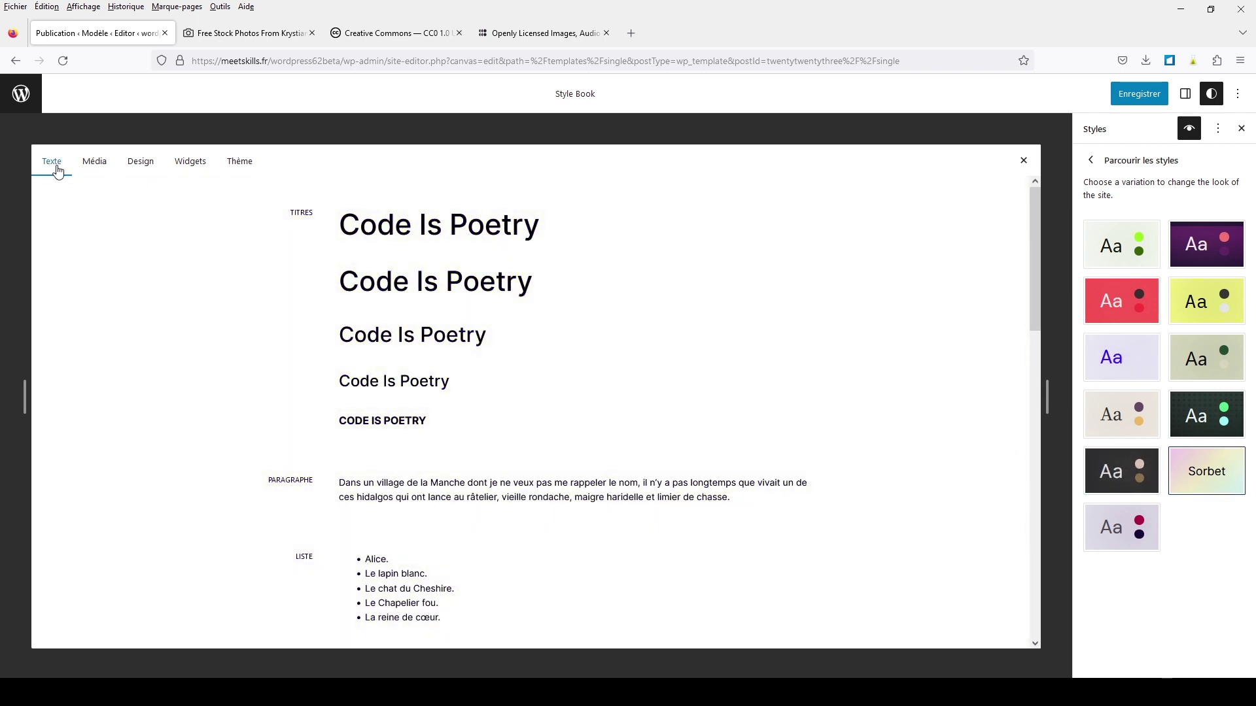
scroll(527, 350, "down", 8)
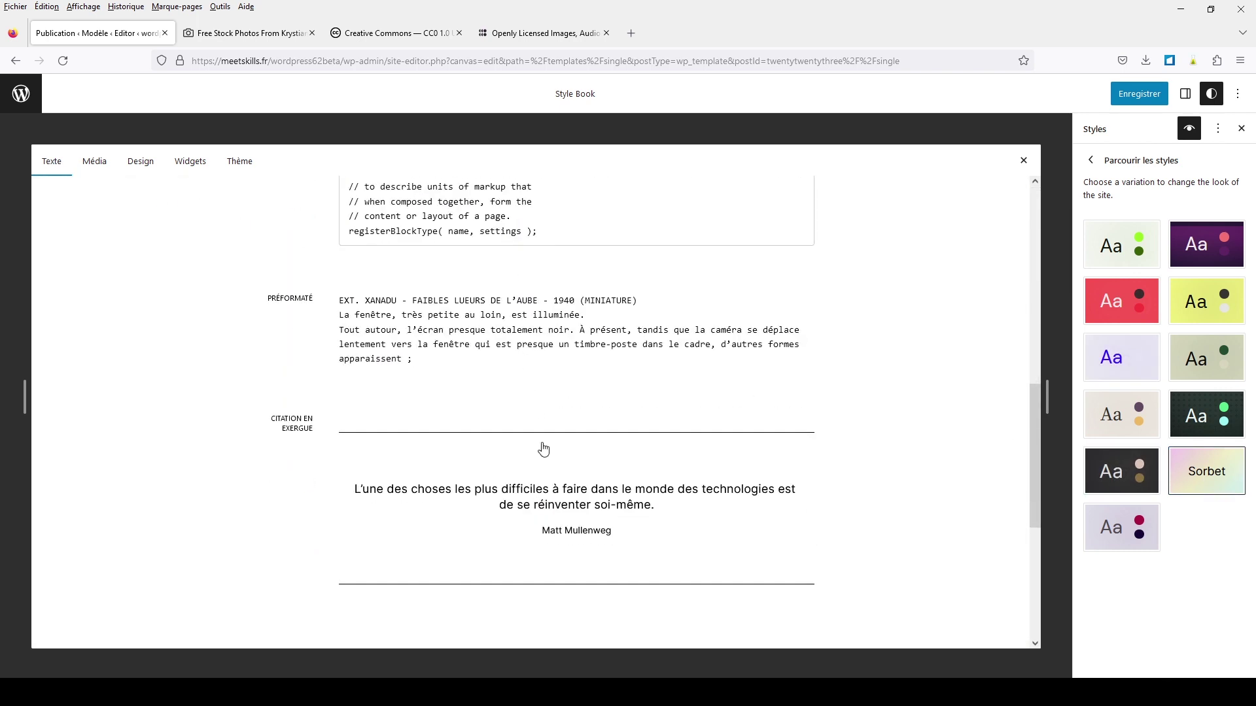
Review the Style Book's text samples again in the Sorbet variation and show its media samples
scroll(551, 488, "up", 6)
scroll(551, 489, "up", 2)
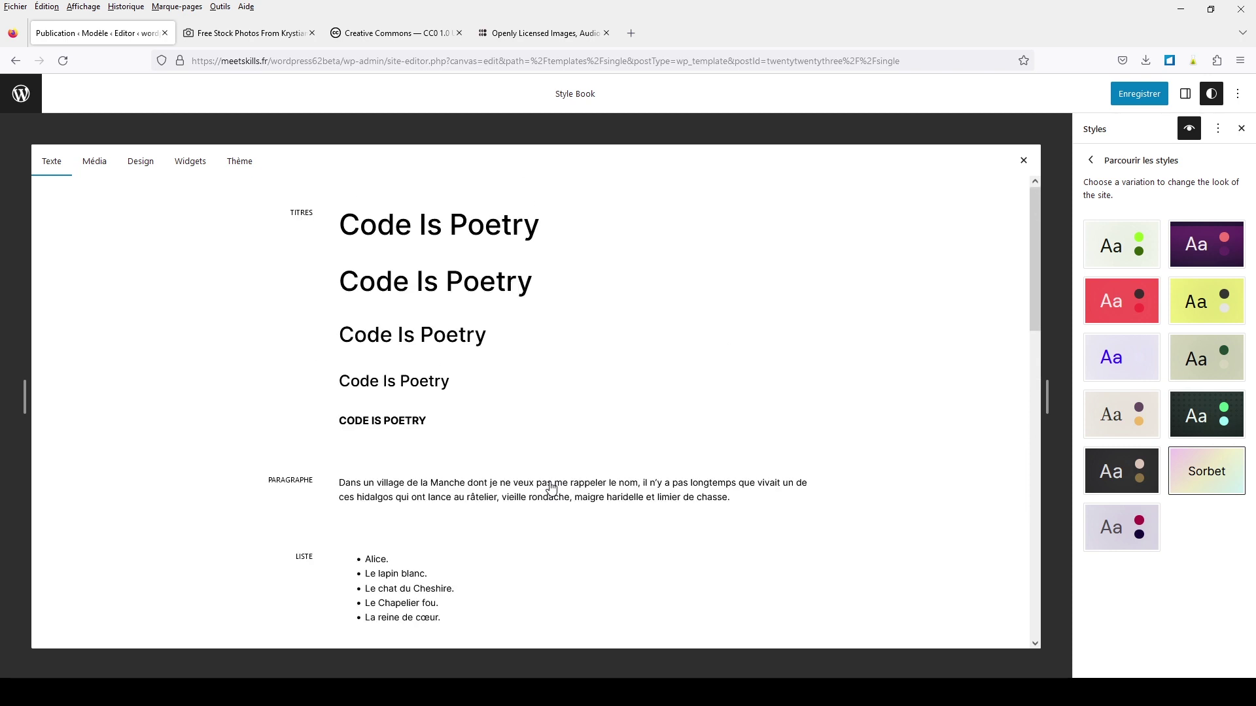
scroll(551, 488, "down", 8)
scroll(551, 489, "up", 8)
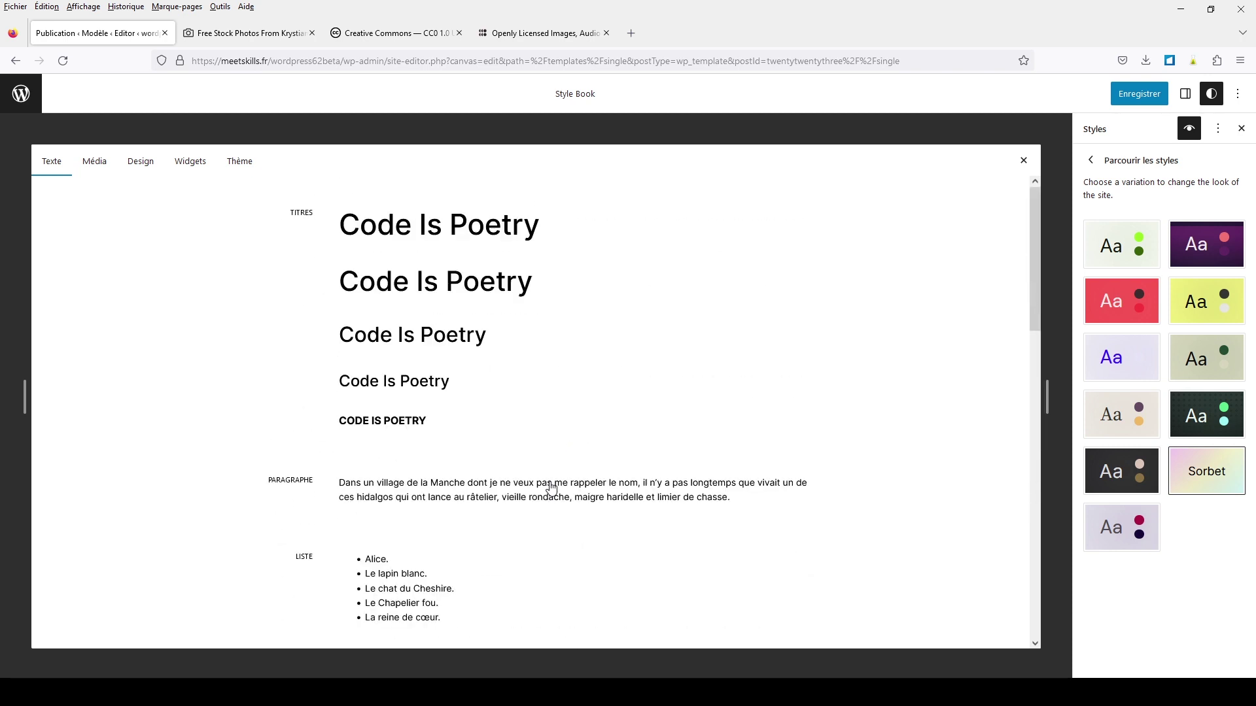
left_click(103, 166)
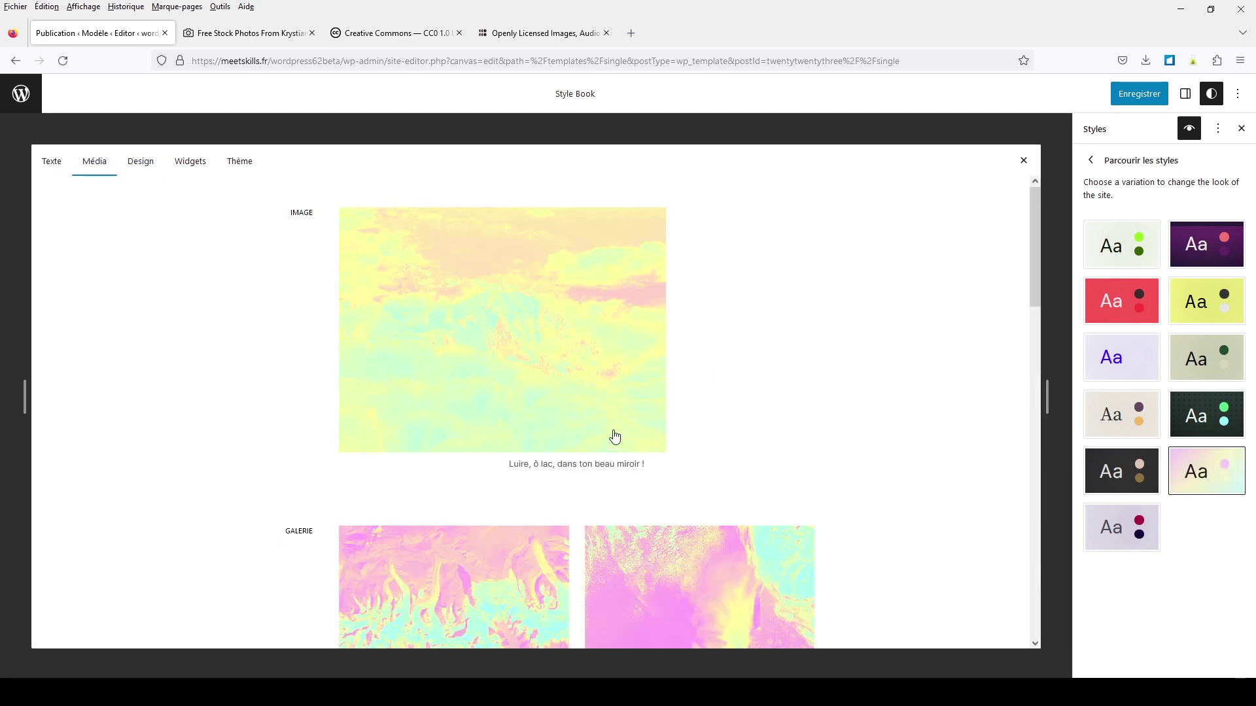
Try Aubergine, Électrique, Murmure and other style variations on the Style Book's media samples, ending with the default variation
left_click(1205, 301)
left_click(1207, 266)
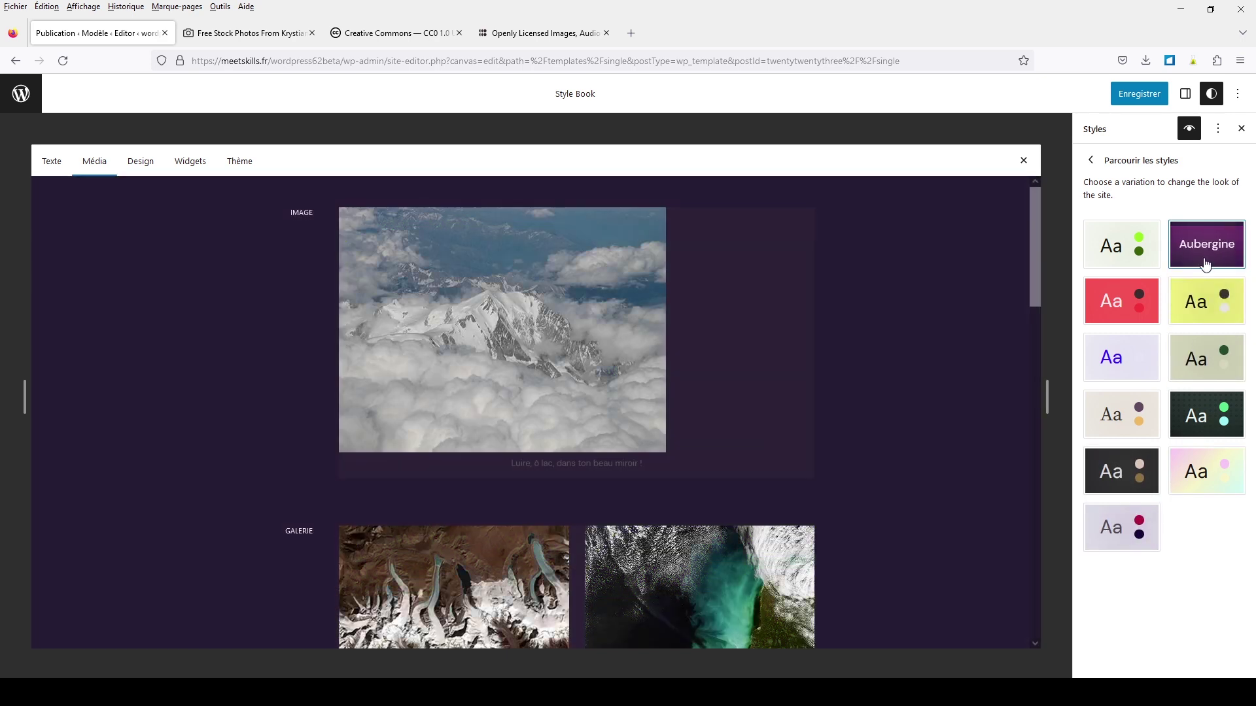
left_click(1125, 315)
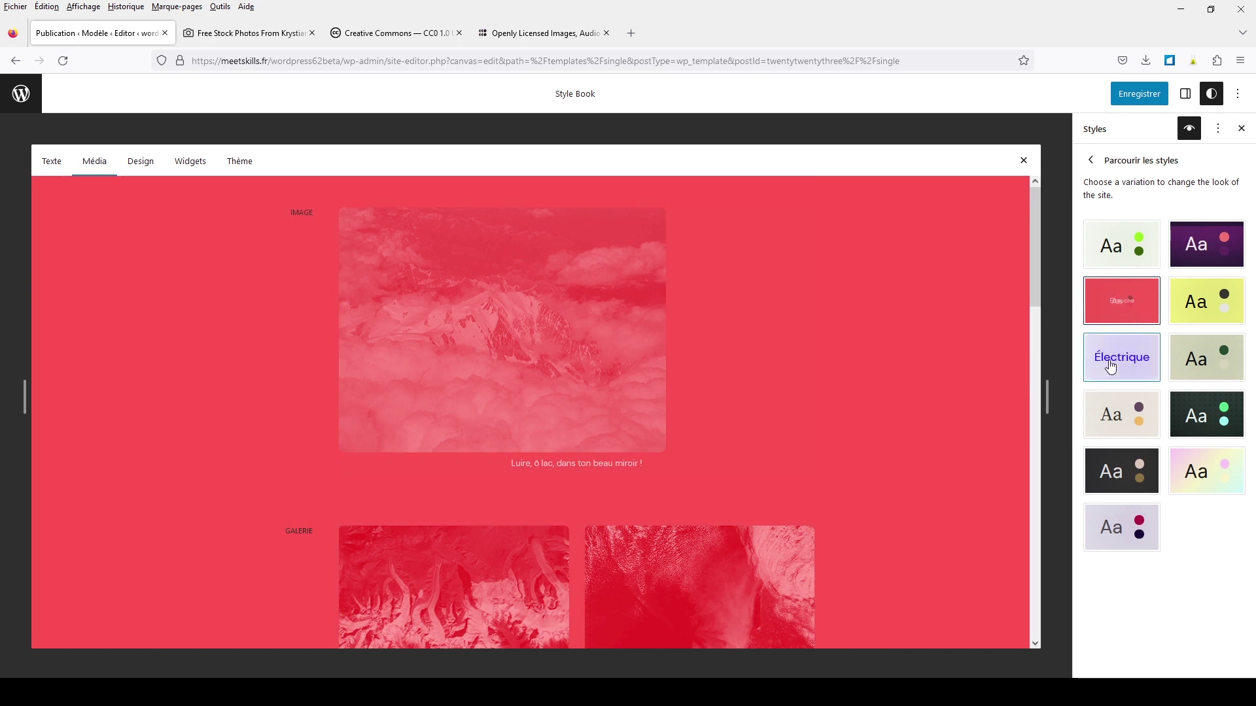
left_click(1110, 364)
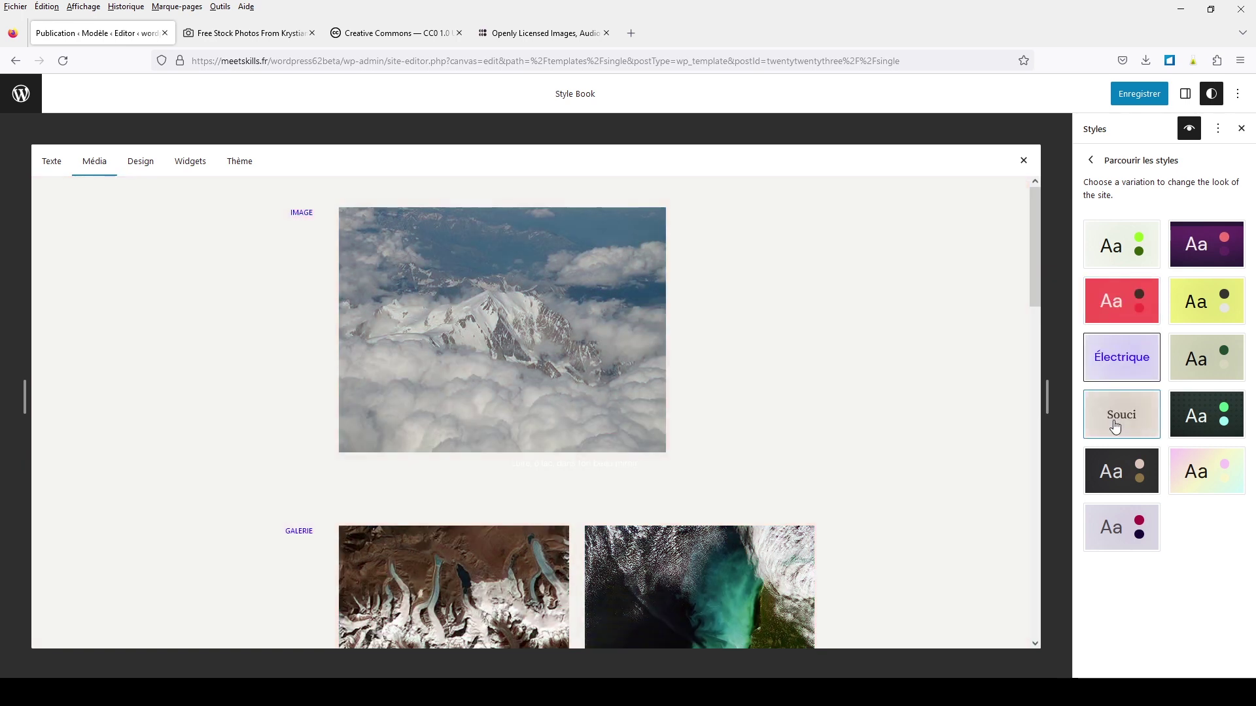
left_click(1115, 465)
left_click(1116, 523)
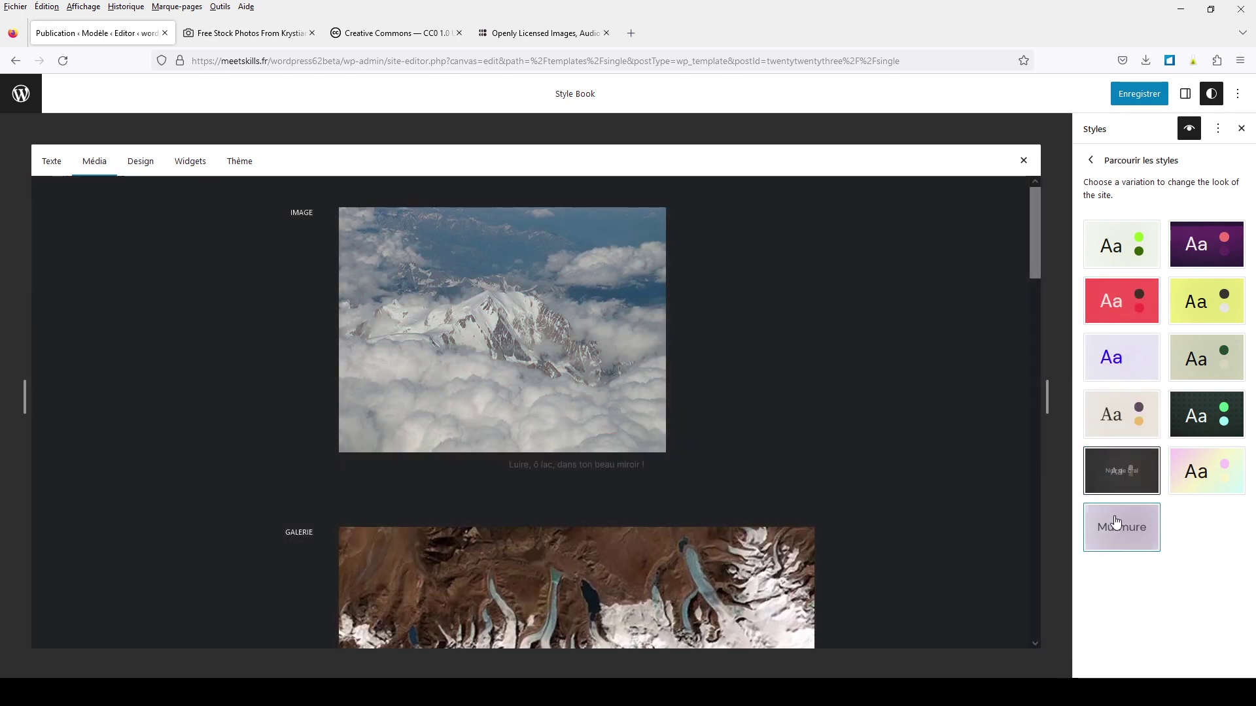
left_click(1124, 242)
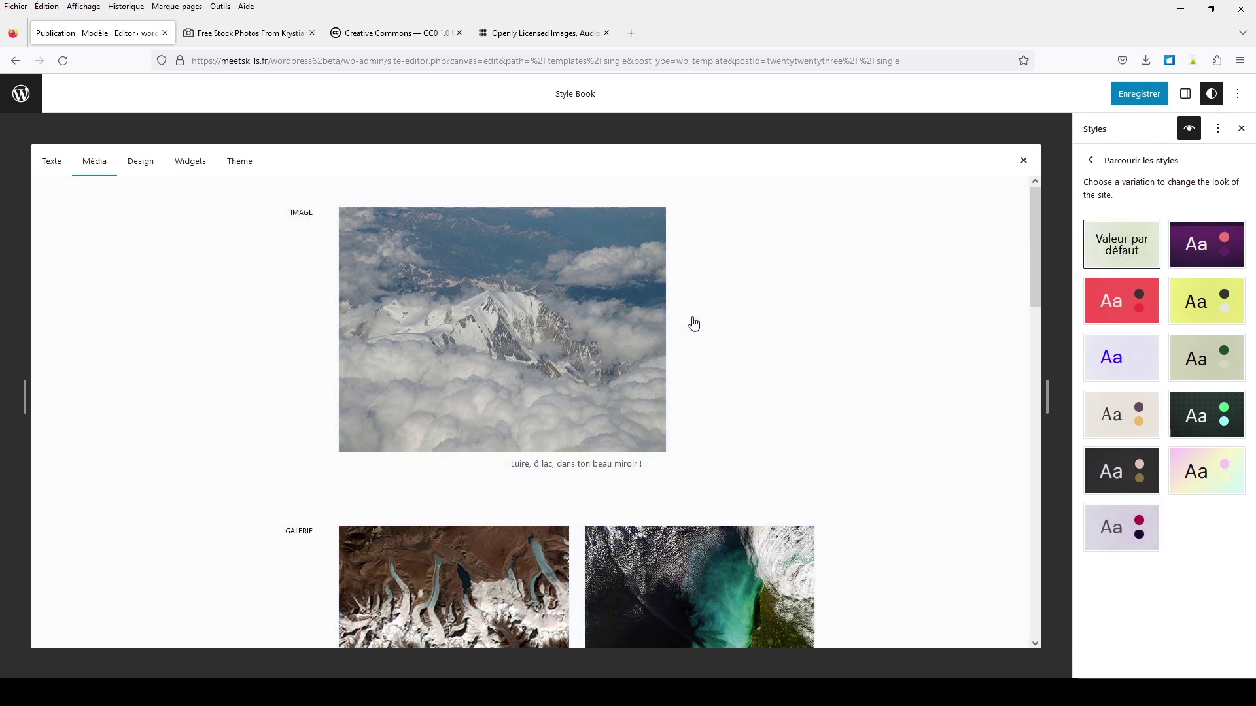
Look through the Style Book's design, widget and theme block samples in the default variation
left_click(145, 159)
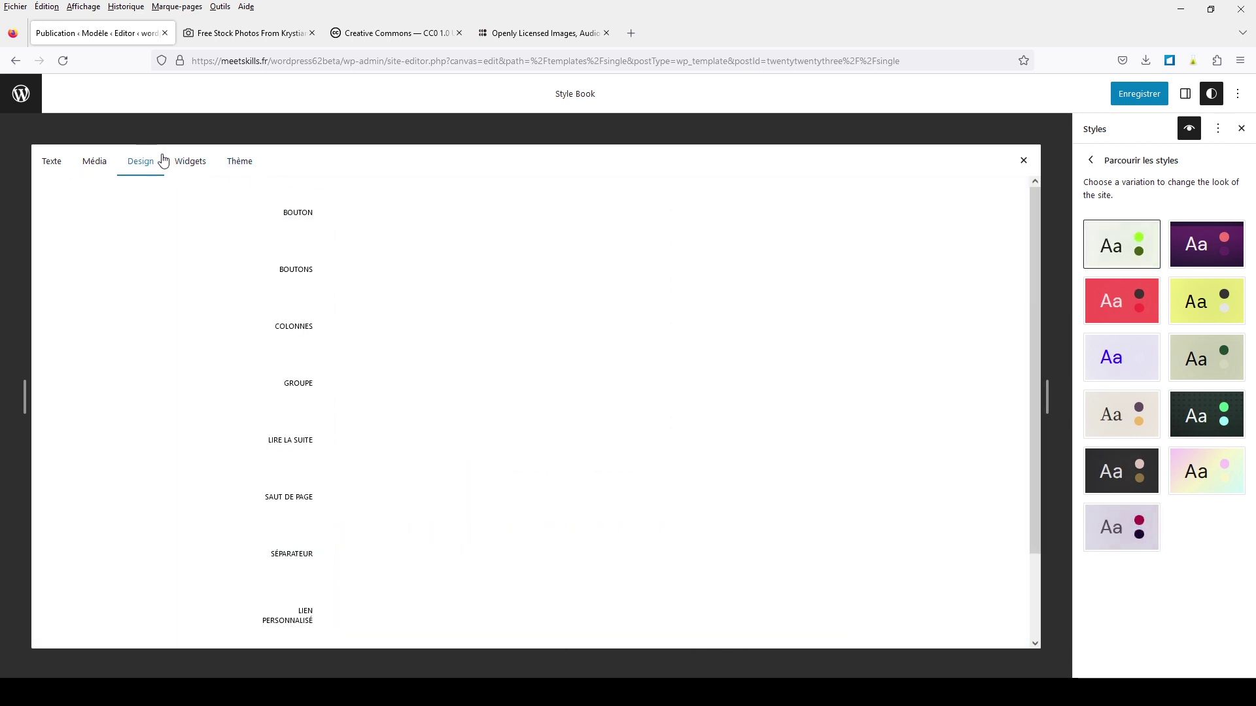
left_click(190, 163)
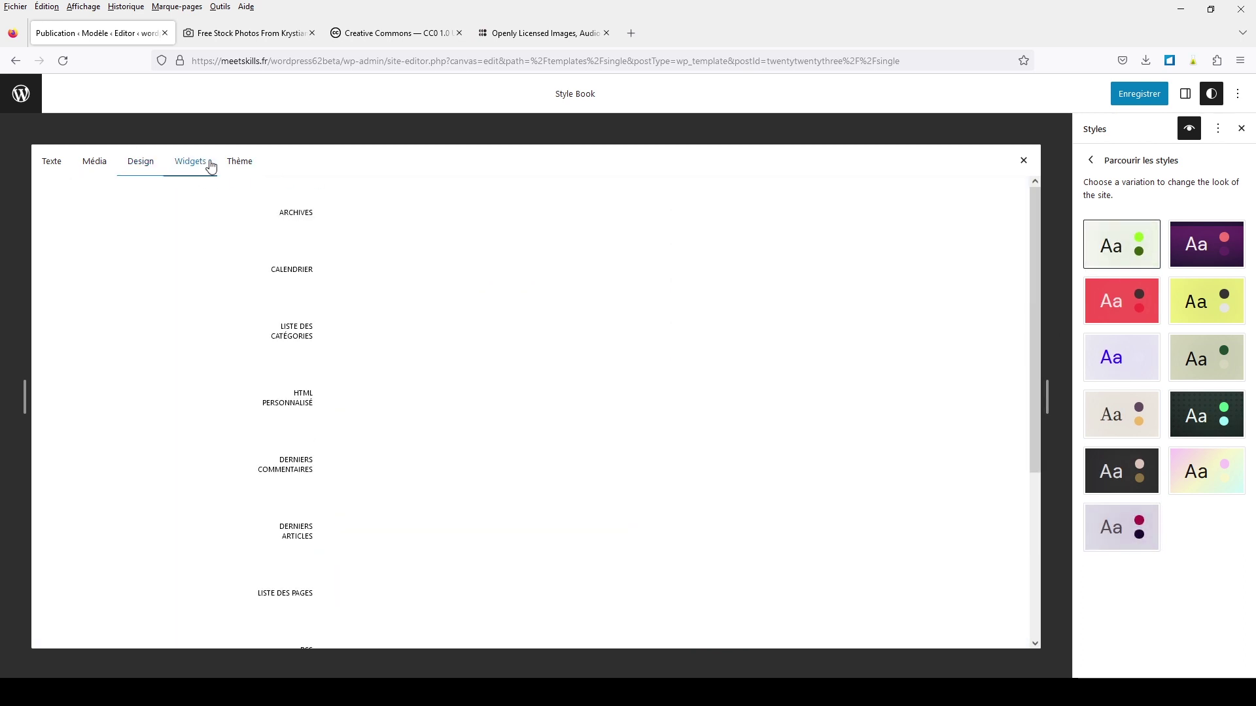
left_click(245, 164)
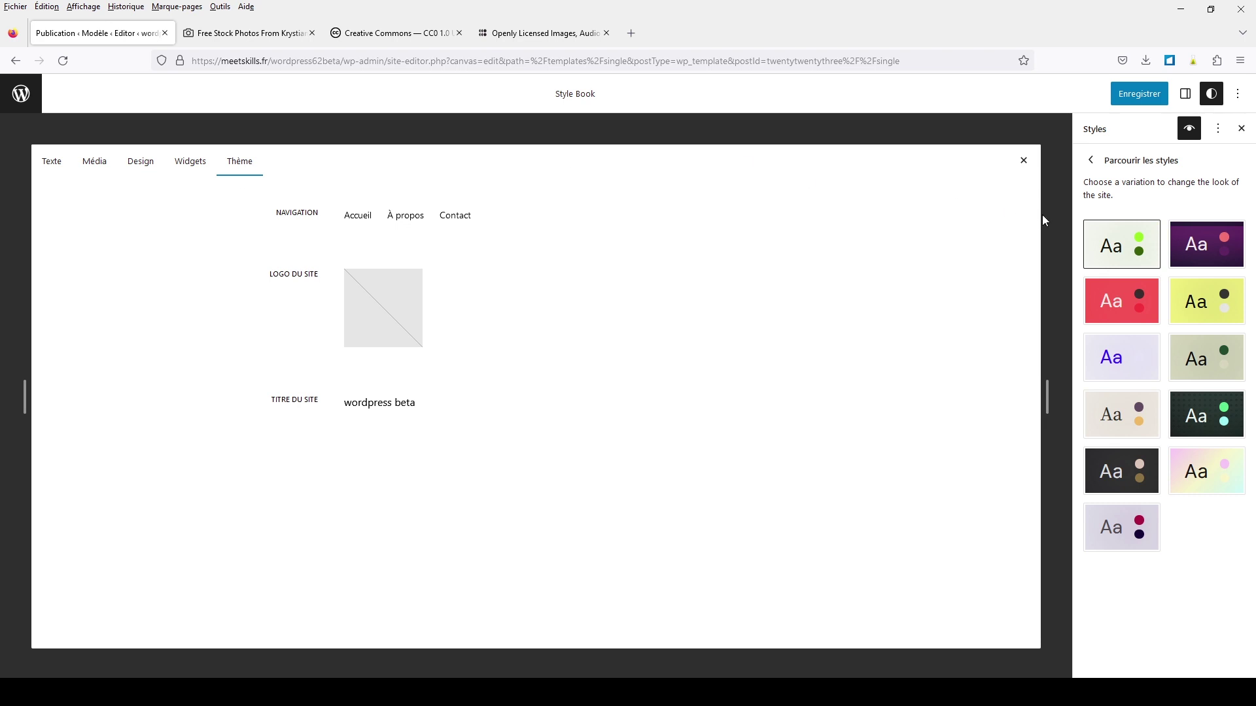
Apply the Sorbet style variation and show the Style Book's design samples, including the buttons
left_click(52, 163)
left_click(1181, 461)
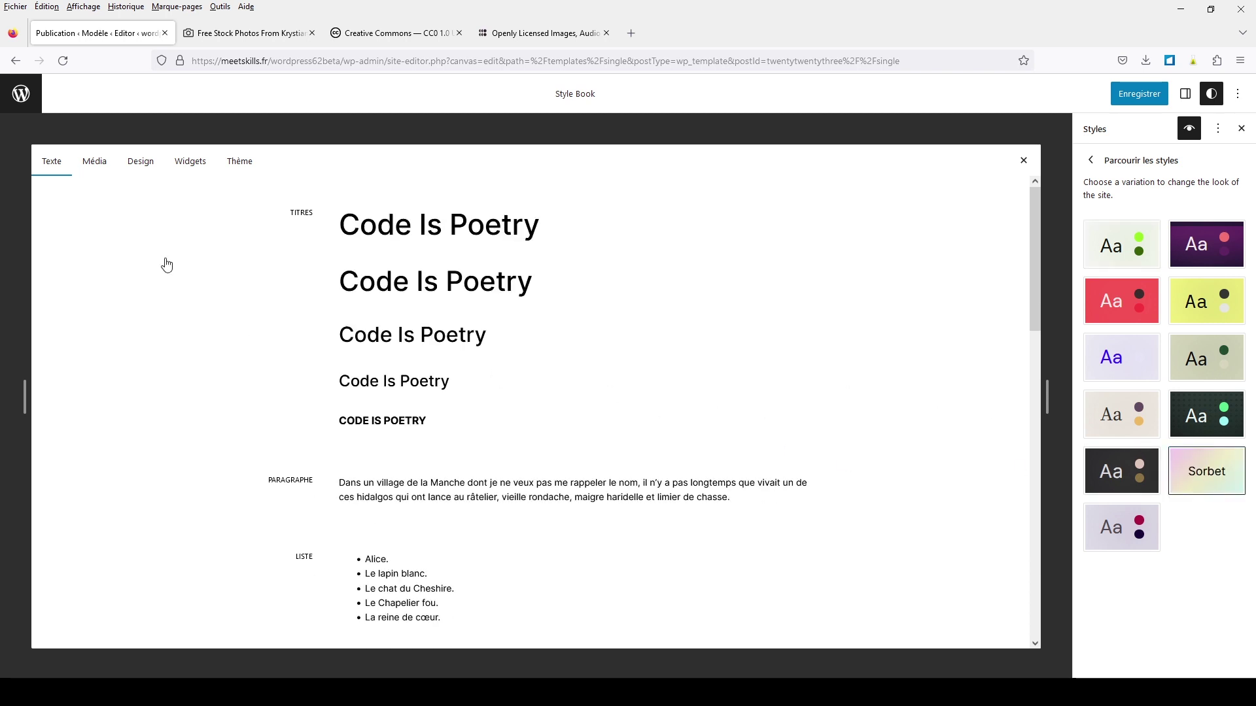
left_click(140, 161)
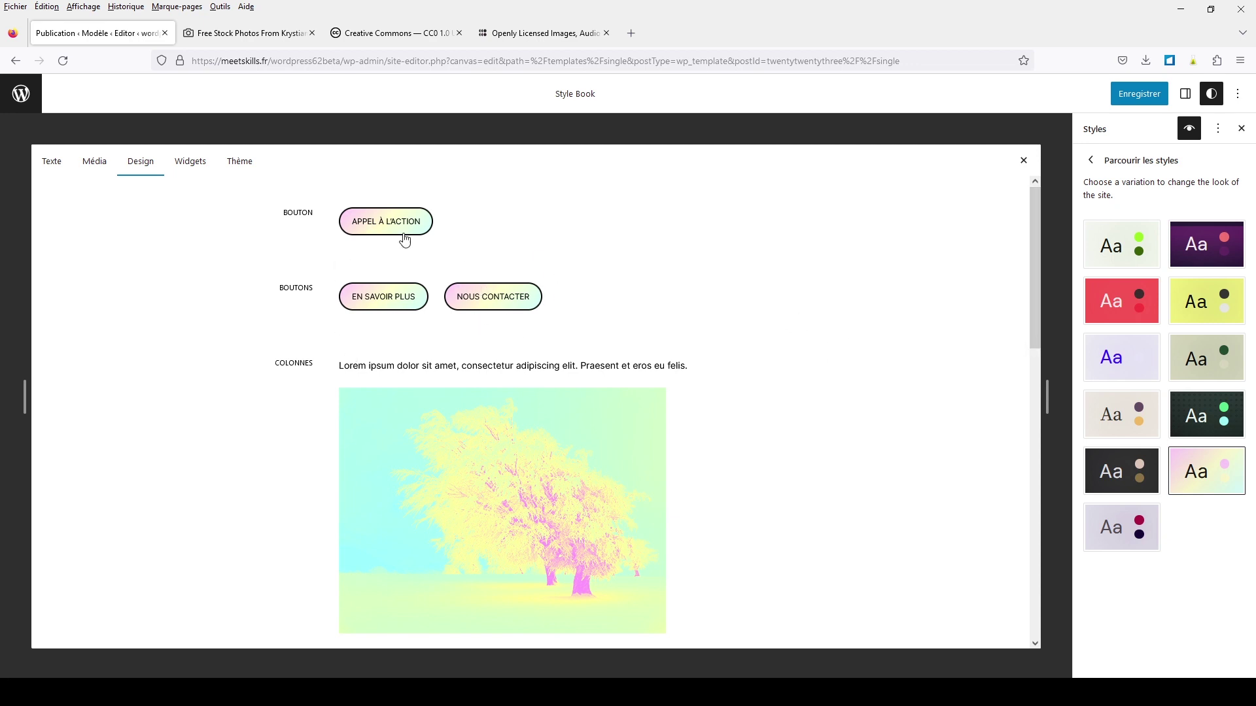
Set the Bouton block's border radius to 0 px in the site-wide block styles and return to the block list
left_click(1090, 162)
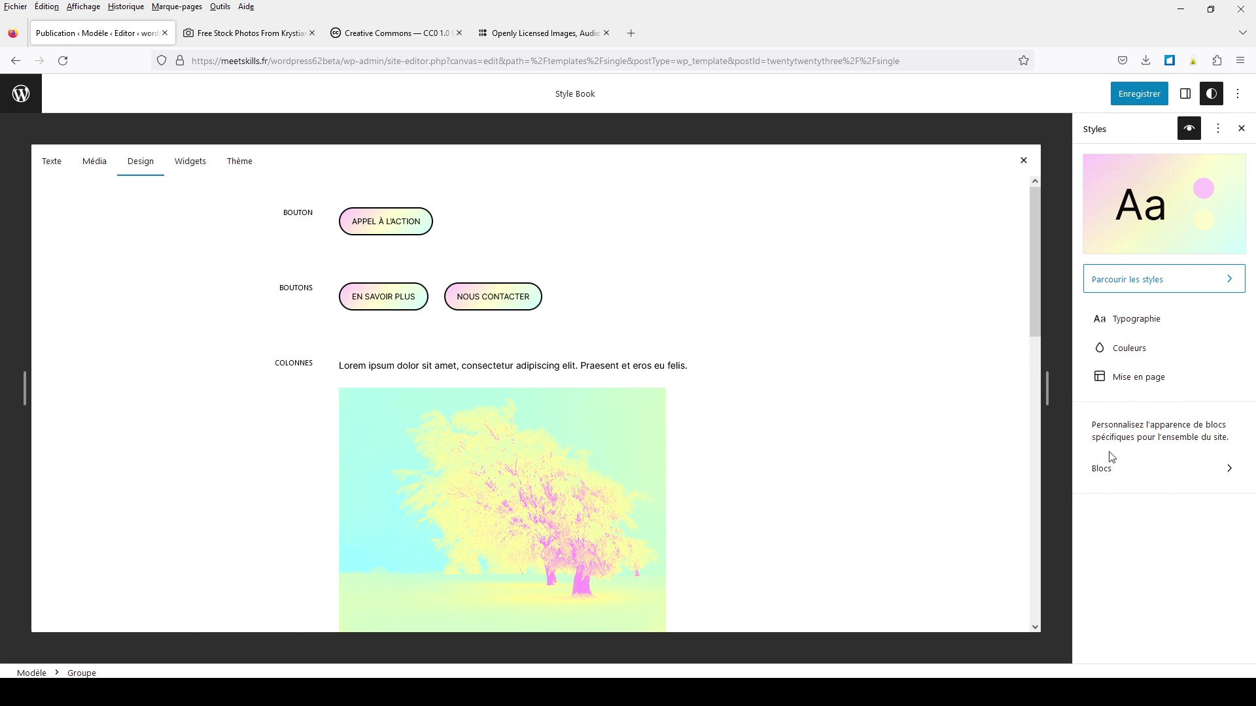
left_click(1101, 476)
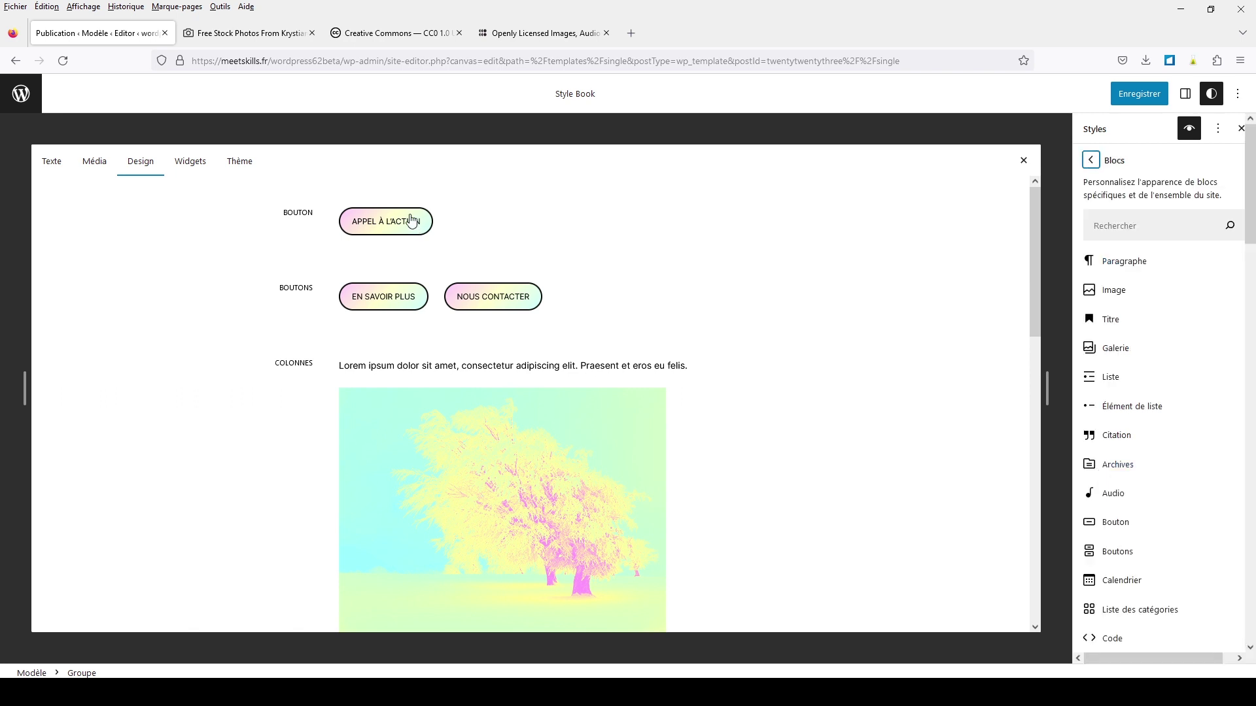
left_click(1109, 526)
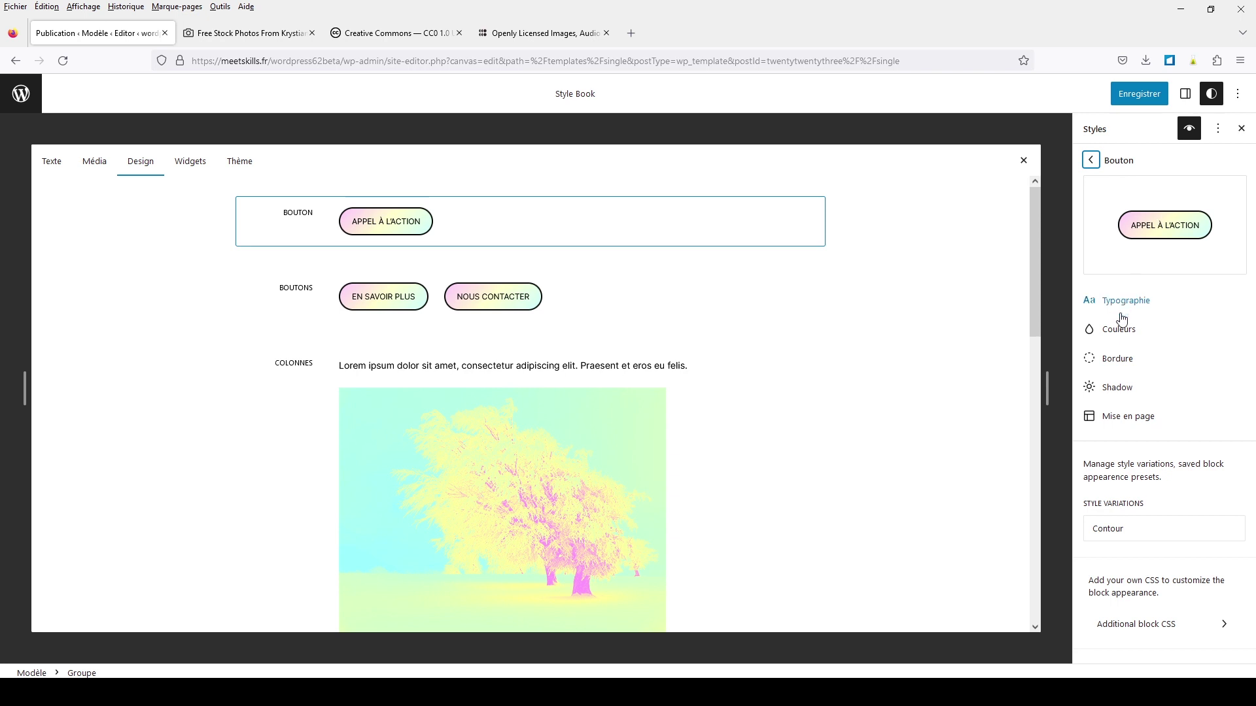
left_click(1118, 362)
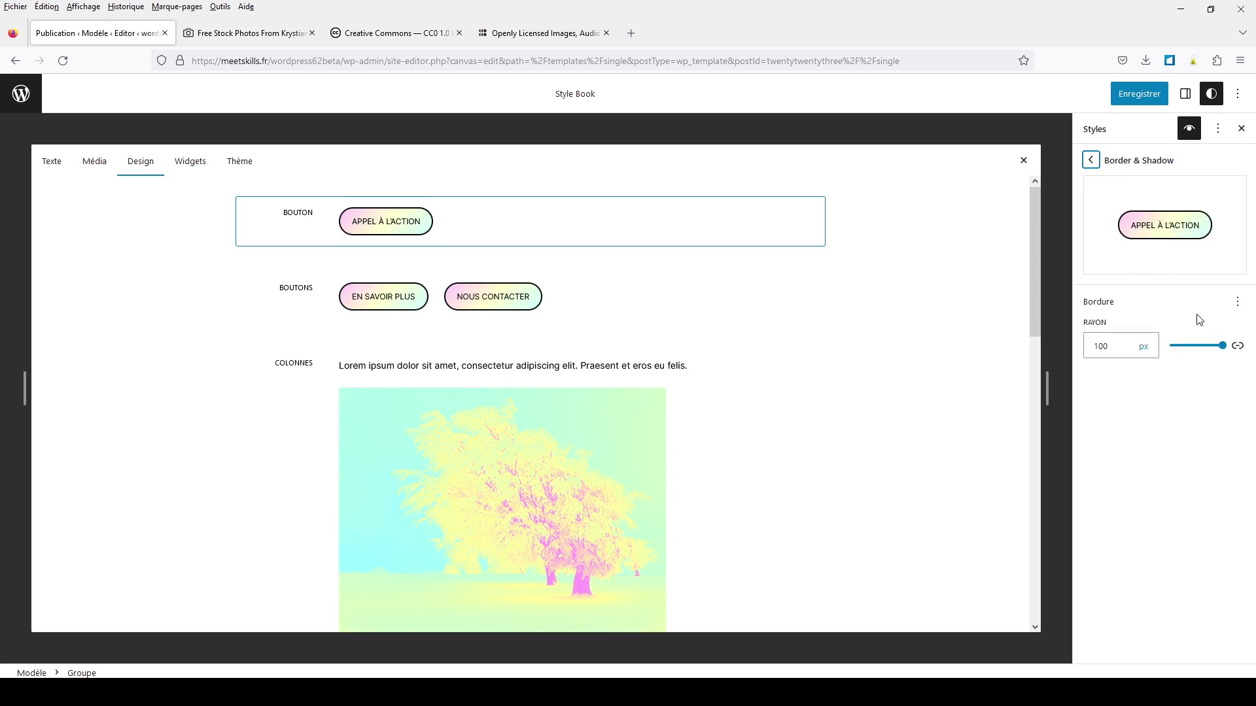
left_click_drag(1222, 347, 1163, 349)
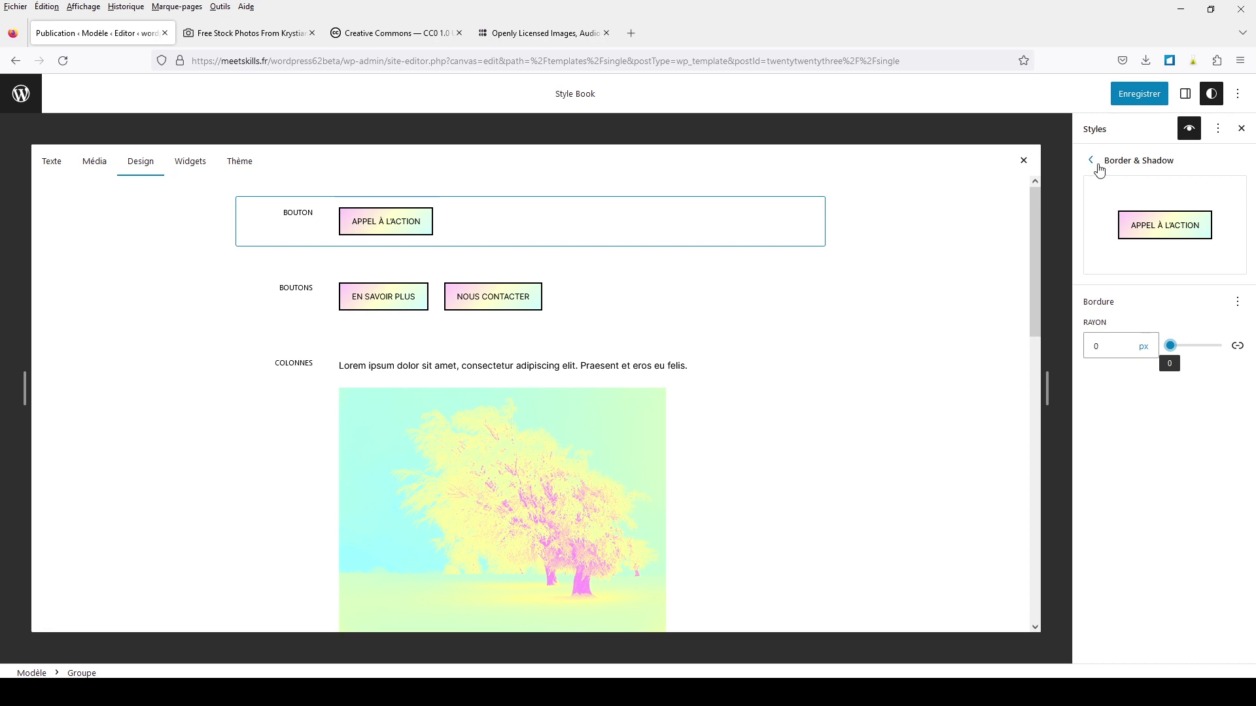
left_click(1091, 161)
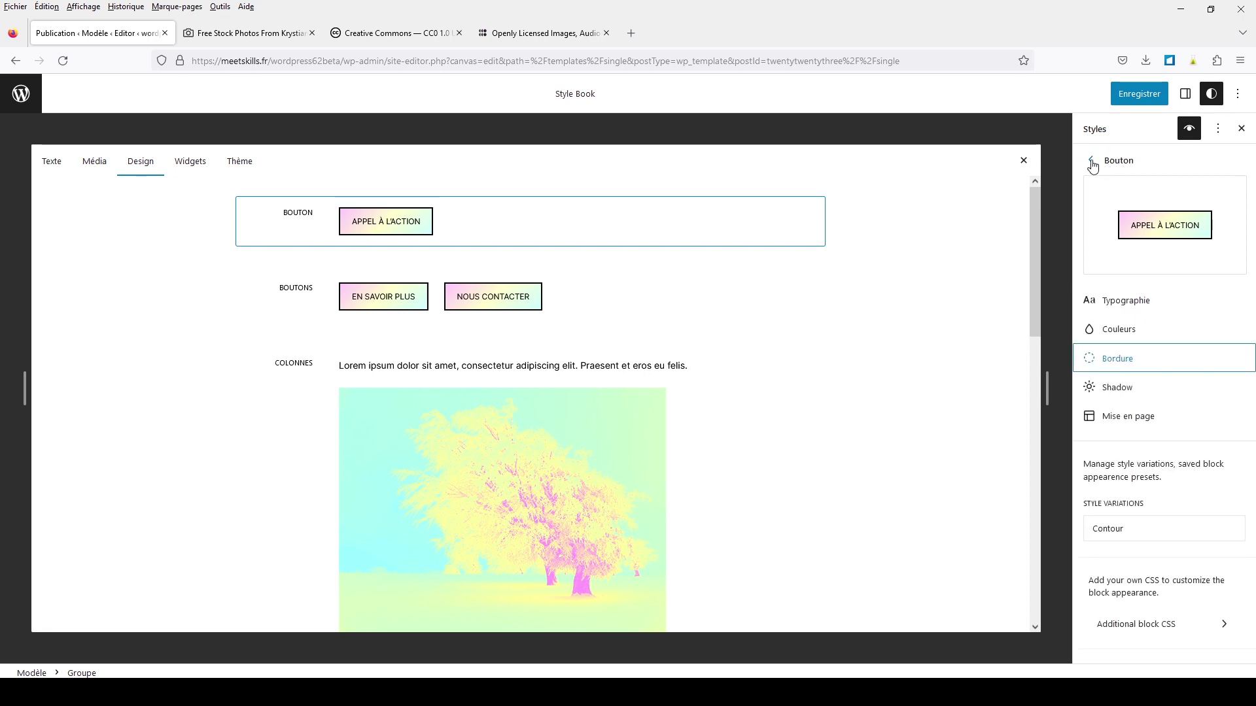
left_click(1091, 161)
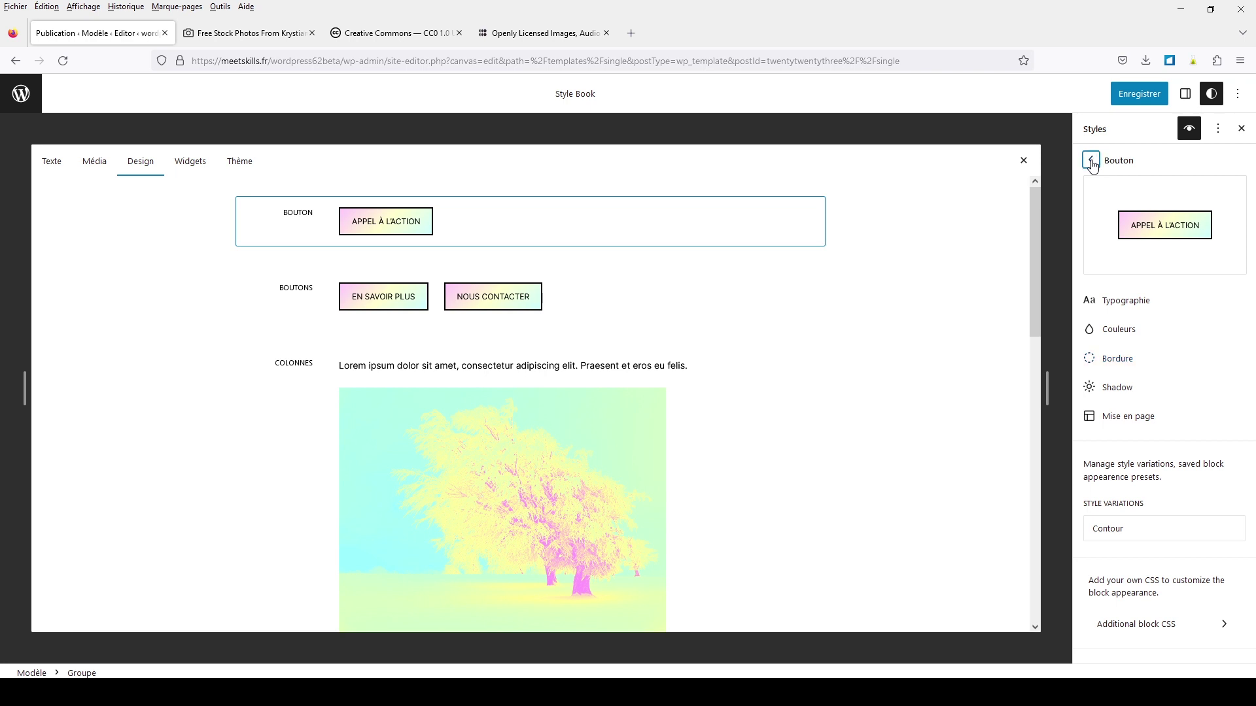
Close the Style Book and examine the Additional CSS editor in the site's styles
left_click(1025, 162)
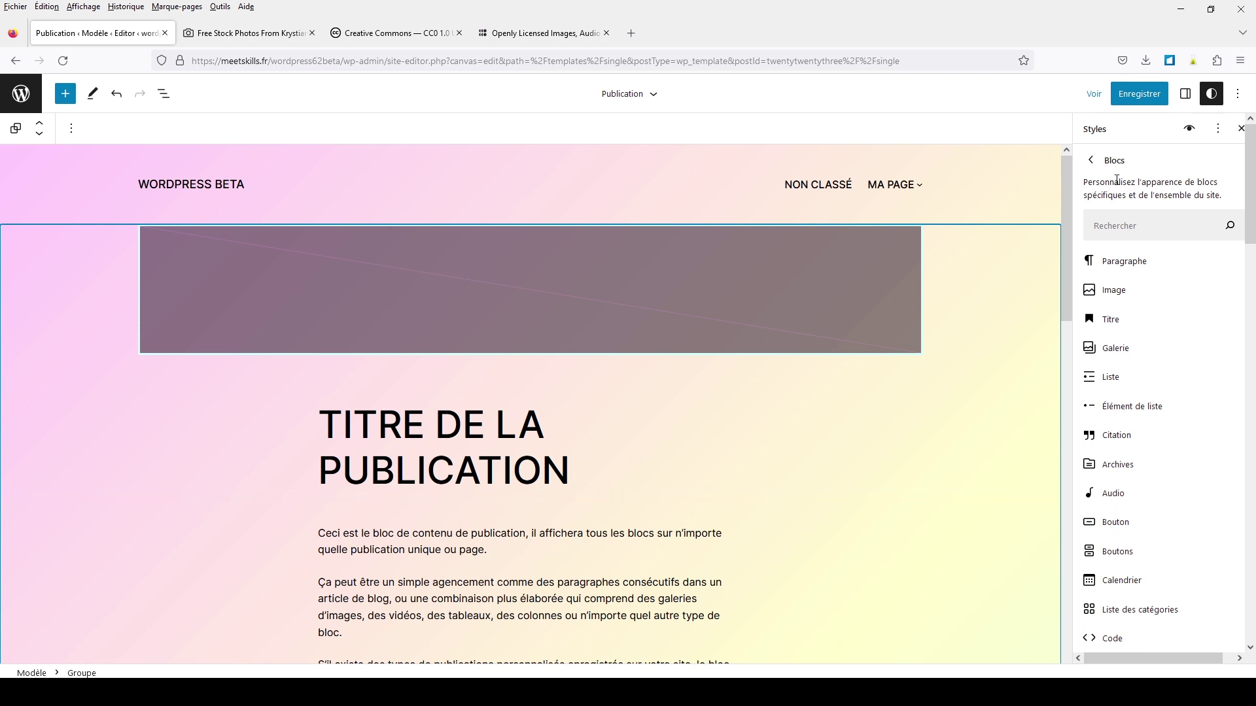
left_click(1218, 130)
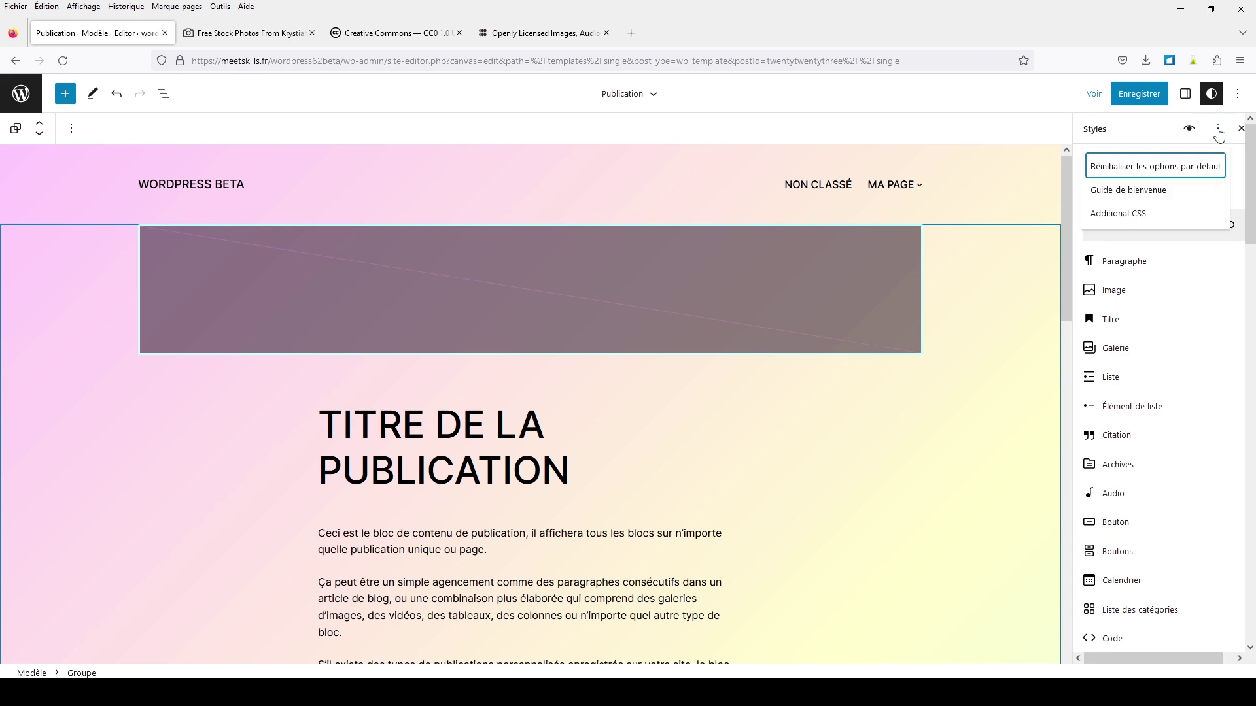
left_click(1102, 221)
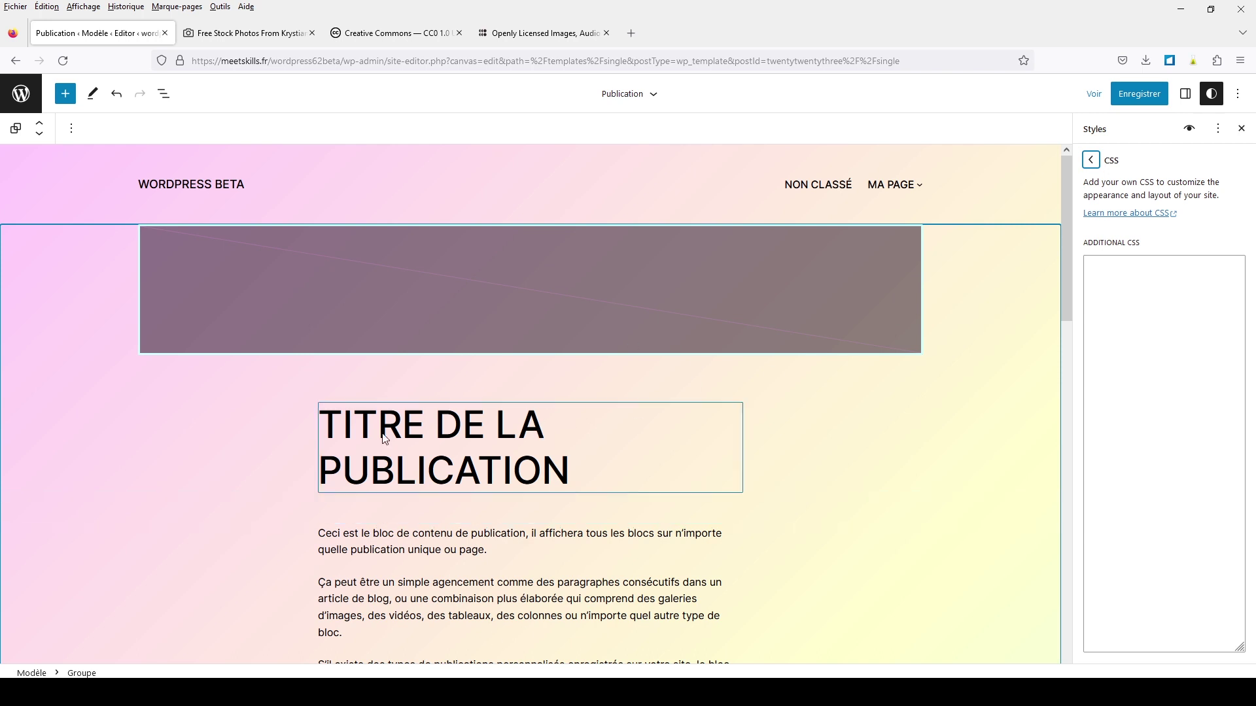
left_click(1167, 380)
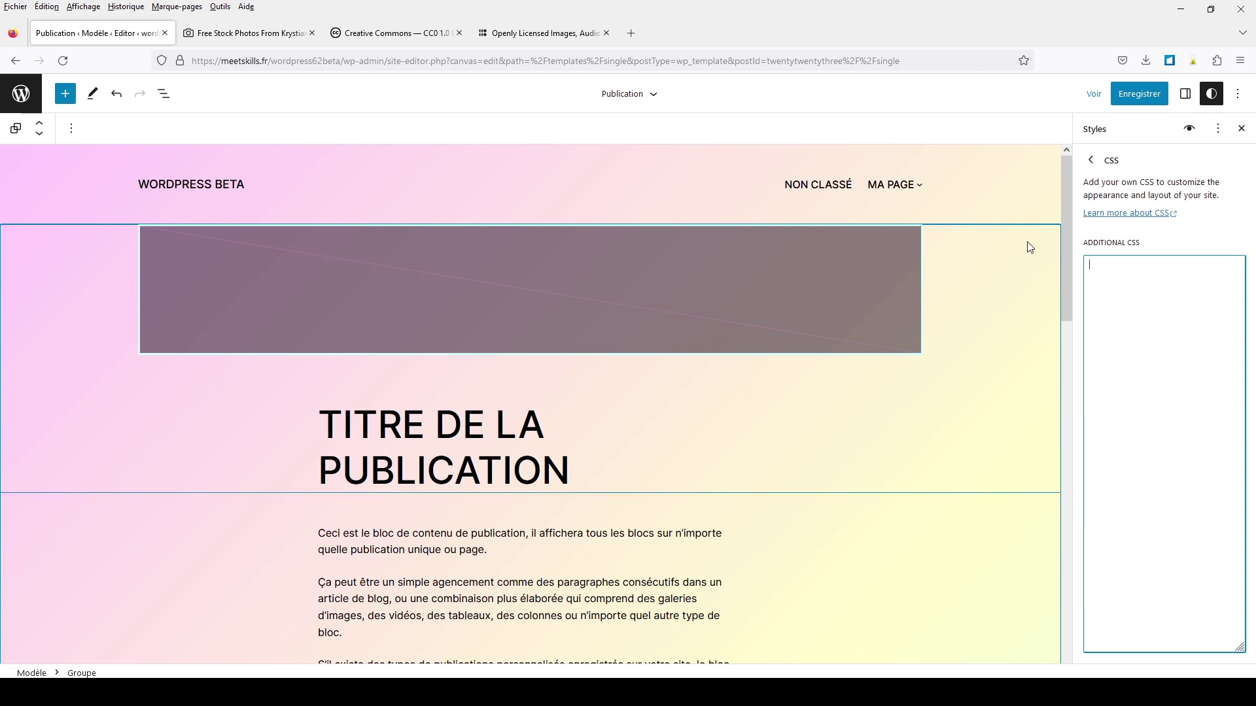
left_click(1093, 163)
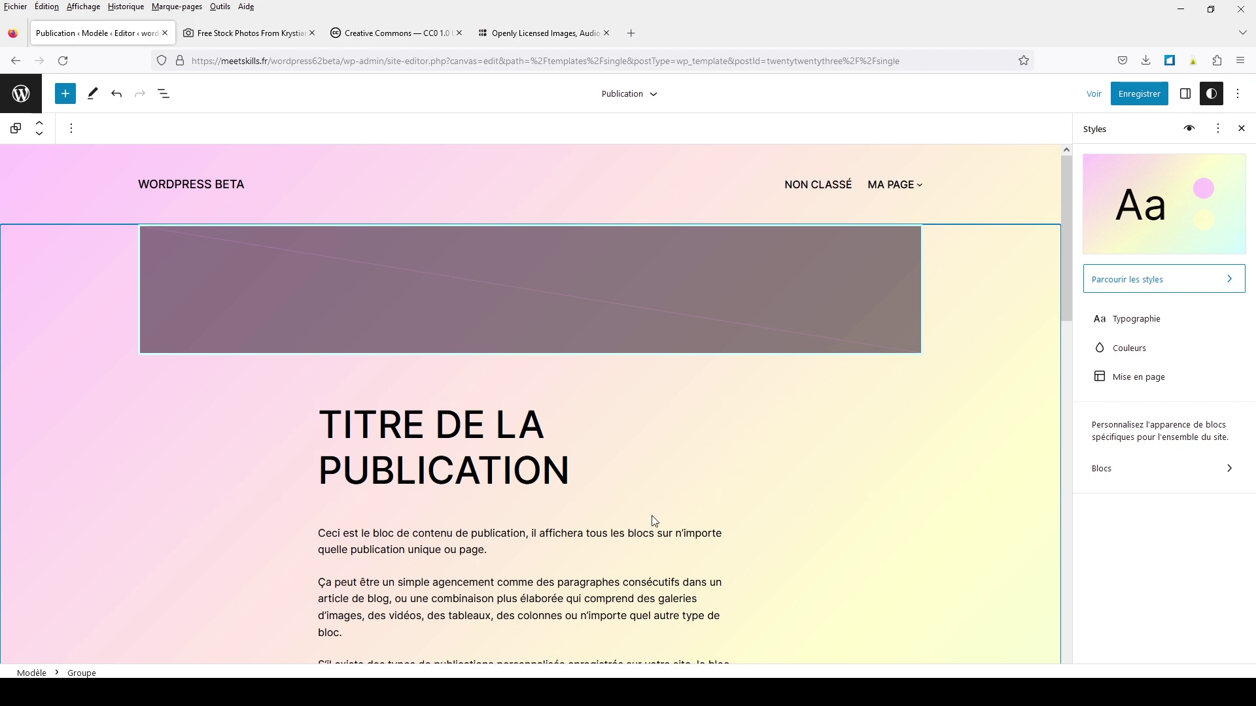
Select the Titre de la publication block in the template and examine its advanced settings, including the option to apply styles globally
scroll(743, 466, "down", 2)
scroll(725, 532, "down", 10)
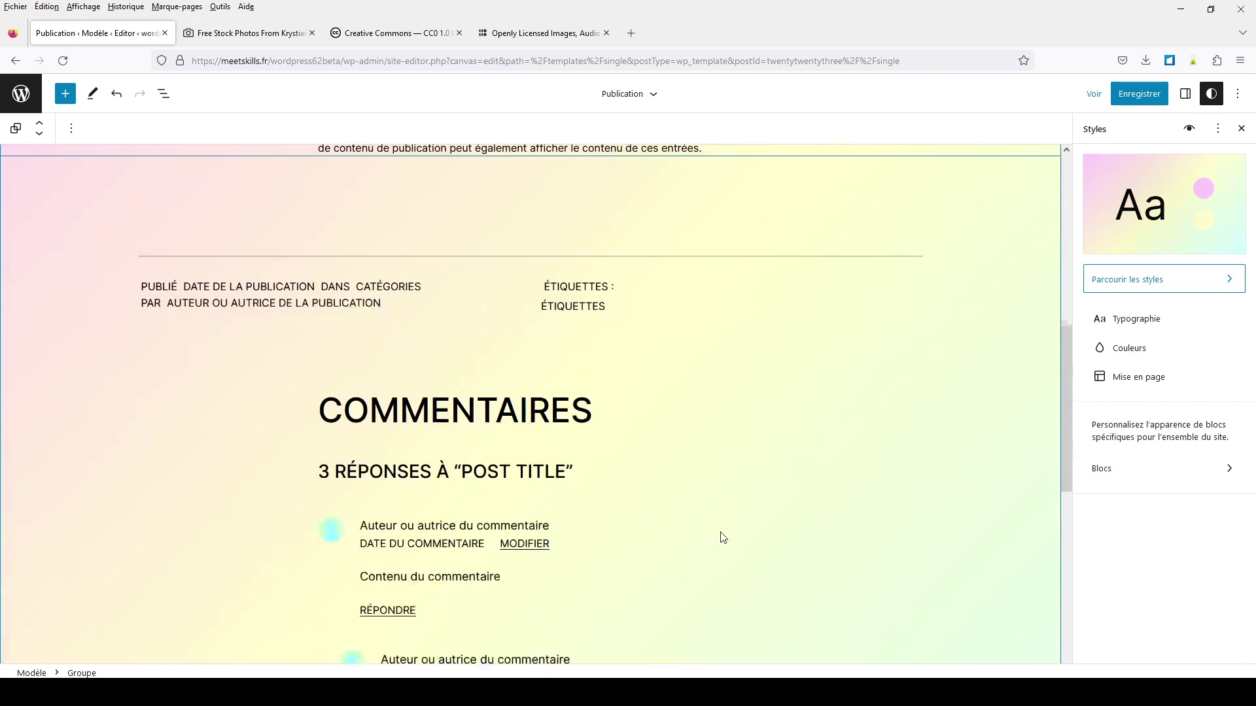
scroll(713, 530, "up", 15)
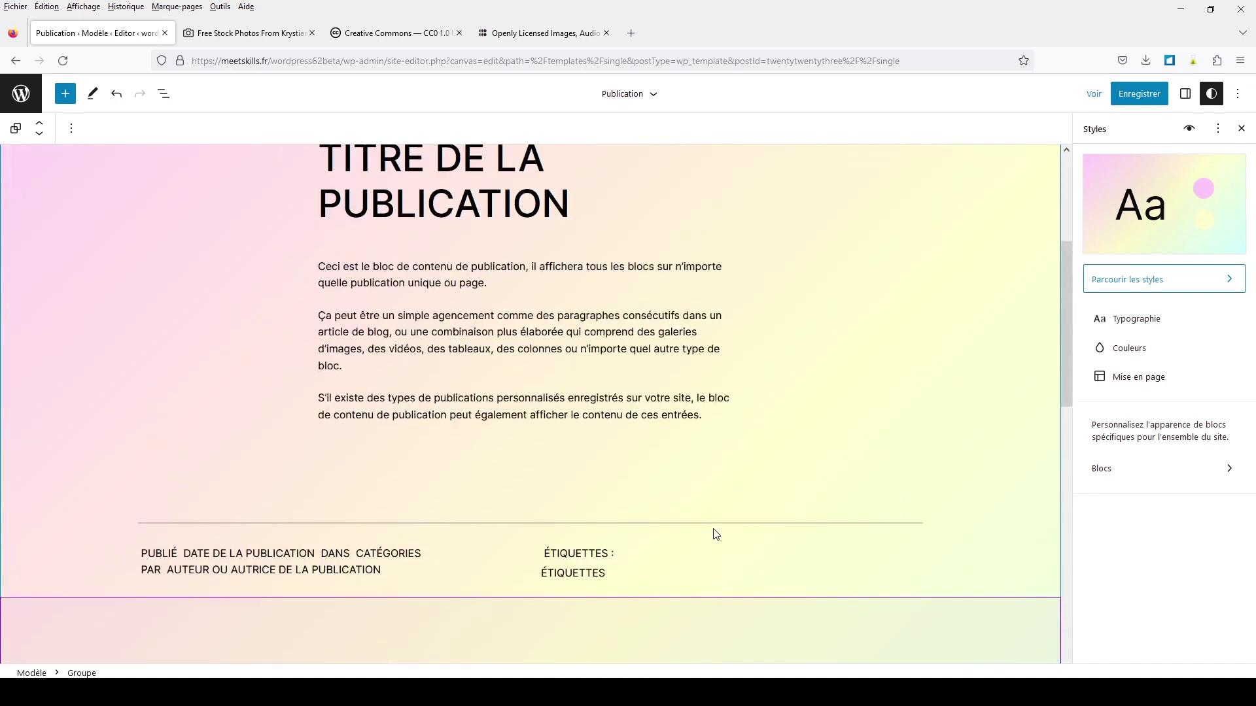
left_click(478, 427)
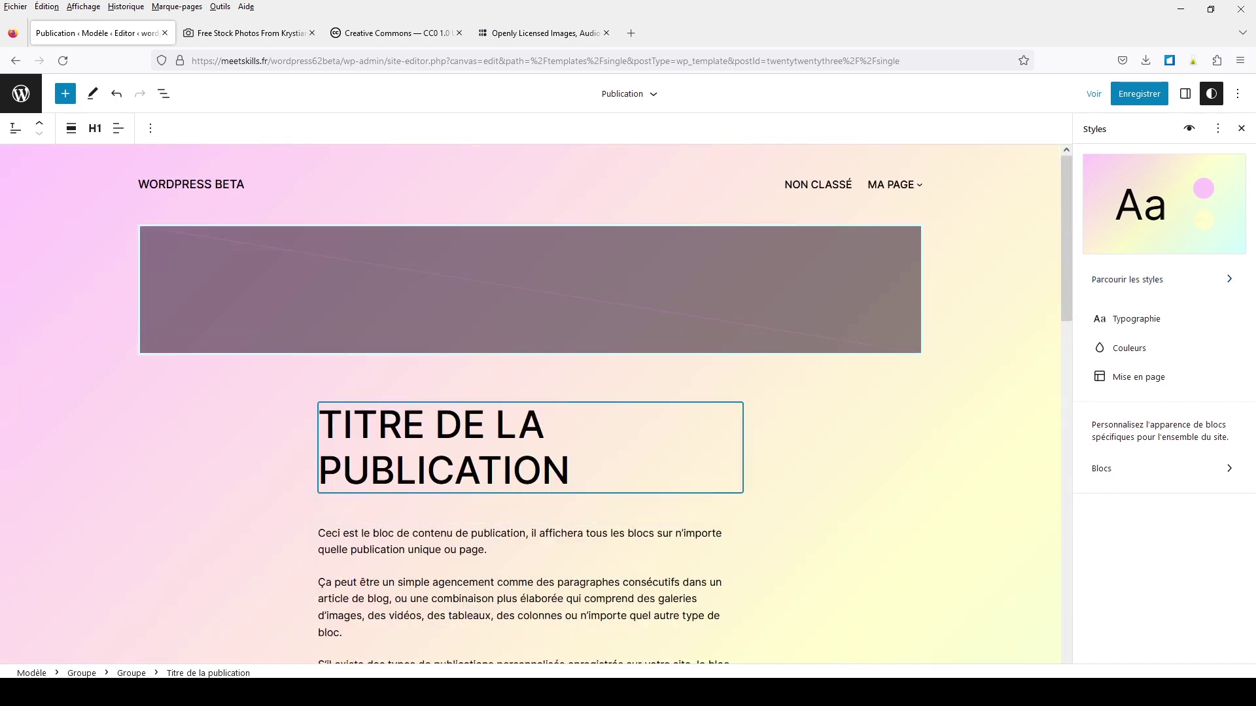
left_click(1186, 98)
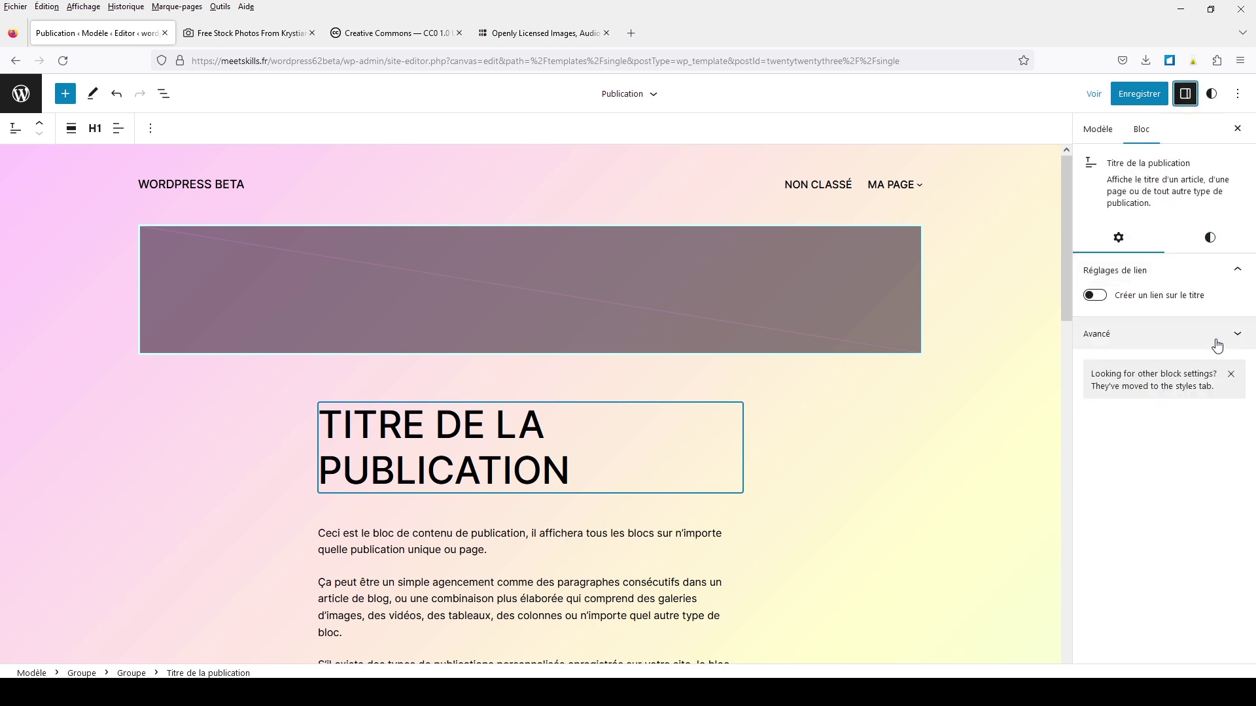
left_click(1237, 335)
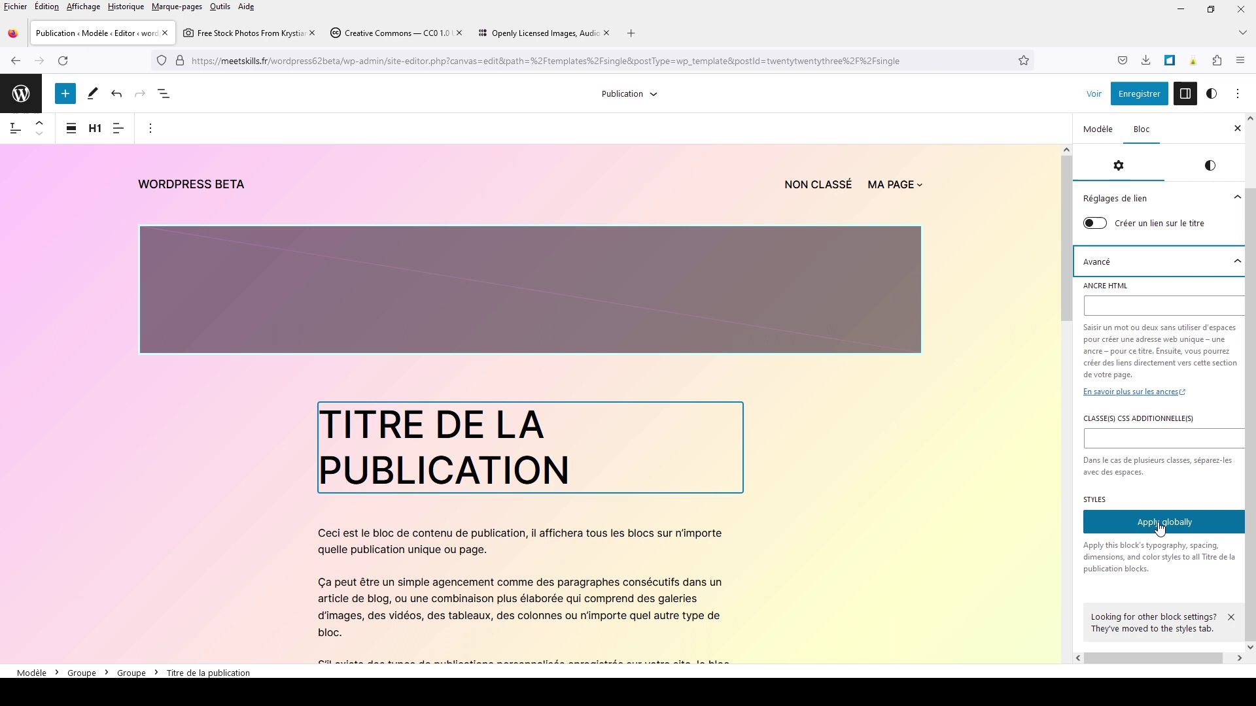
left_click(555, 452)
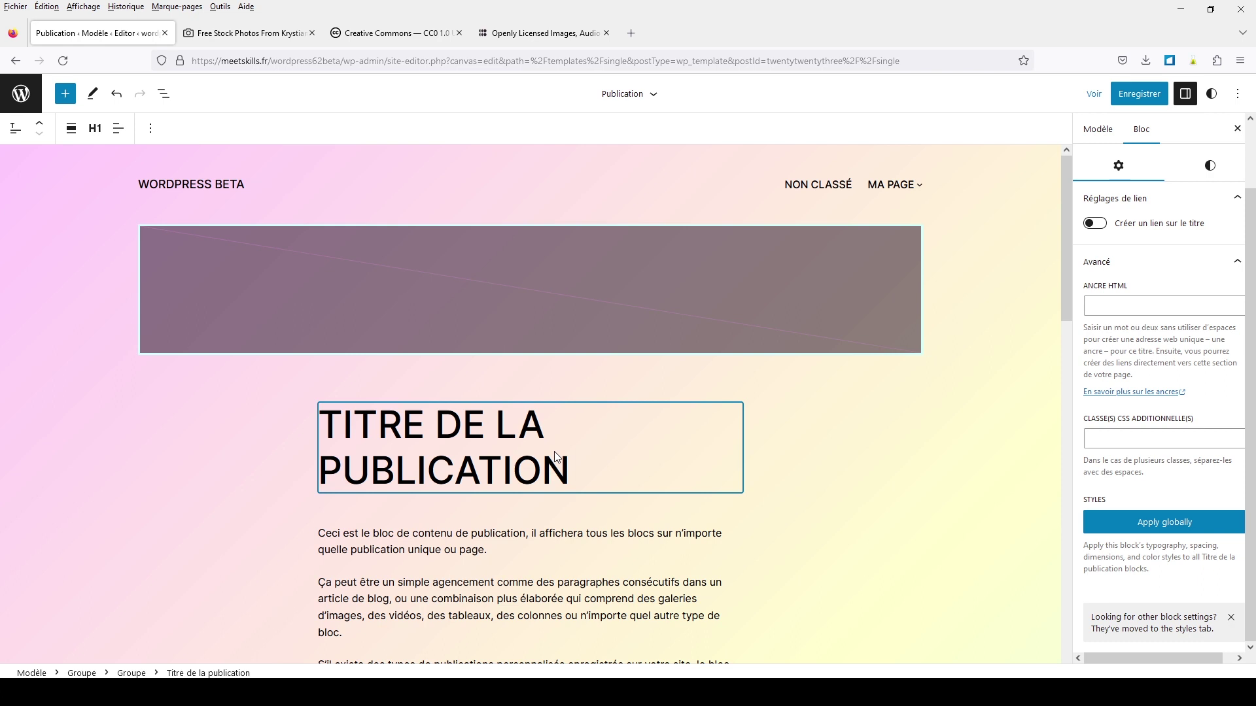
Set the Titre de la publication block's background to the Ternaire theme colour (CCFFFF) and return to the block's general settings
left_click(1209, 166)
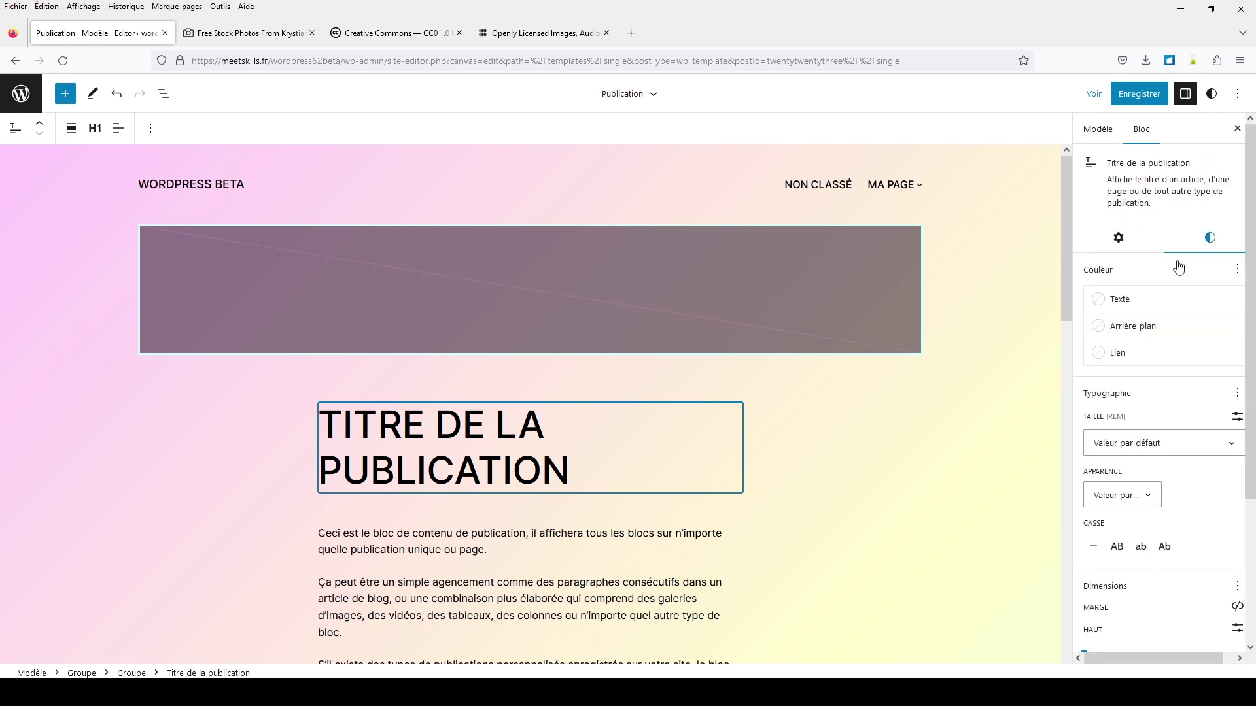
left_click(1120, 327)
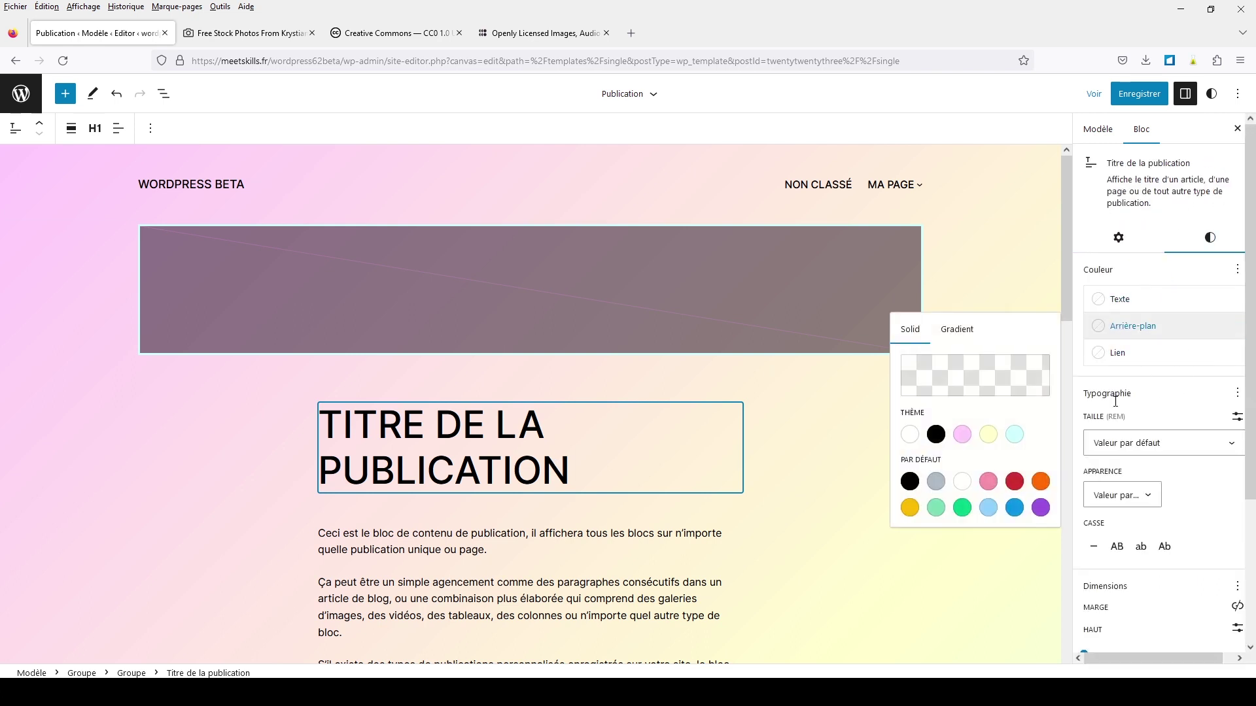
left_click(1014, 434)
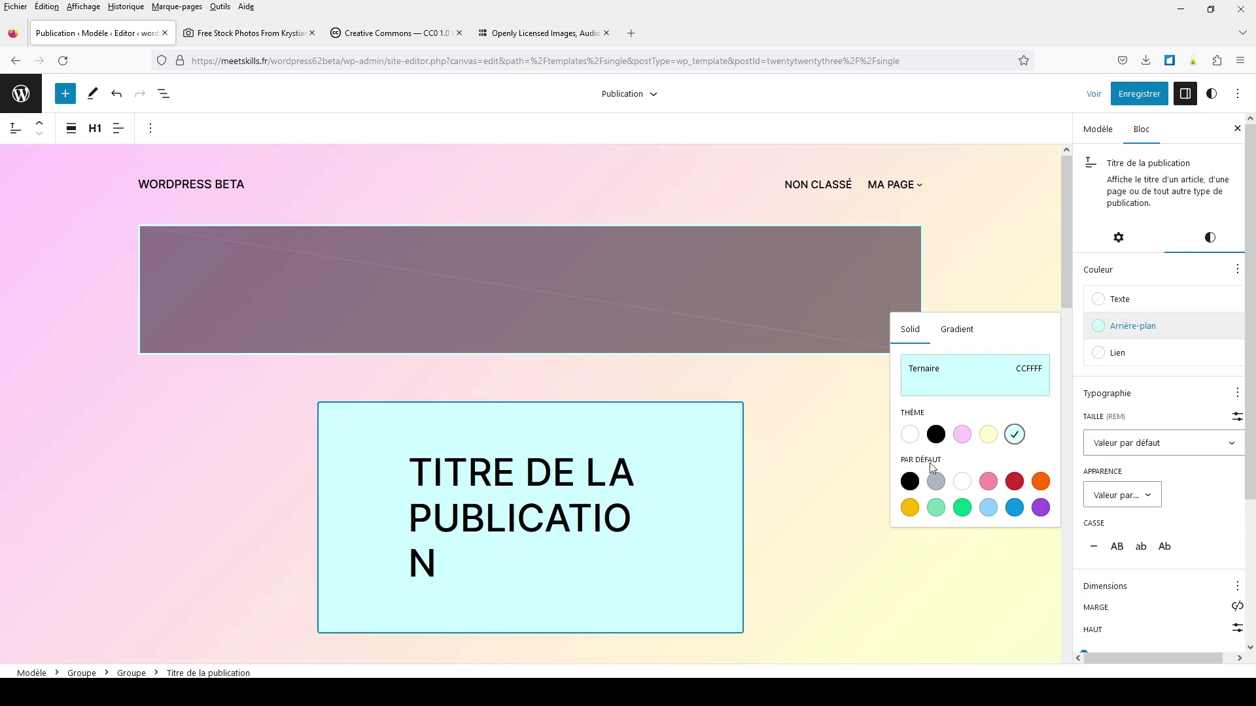
left_click(1123, 241)
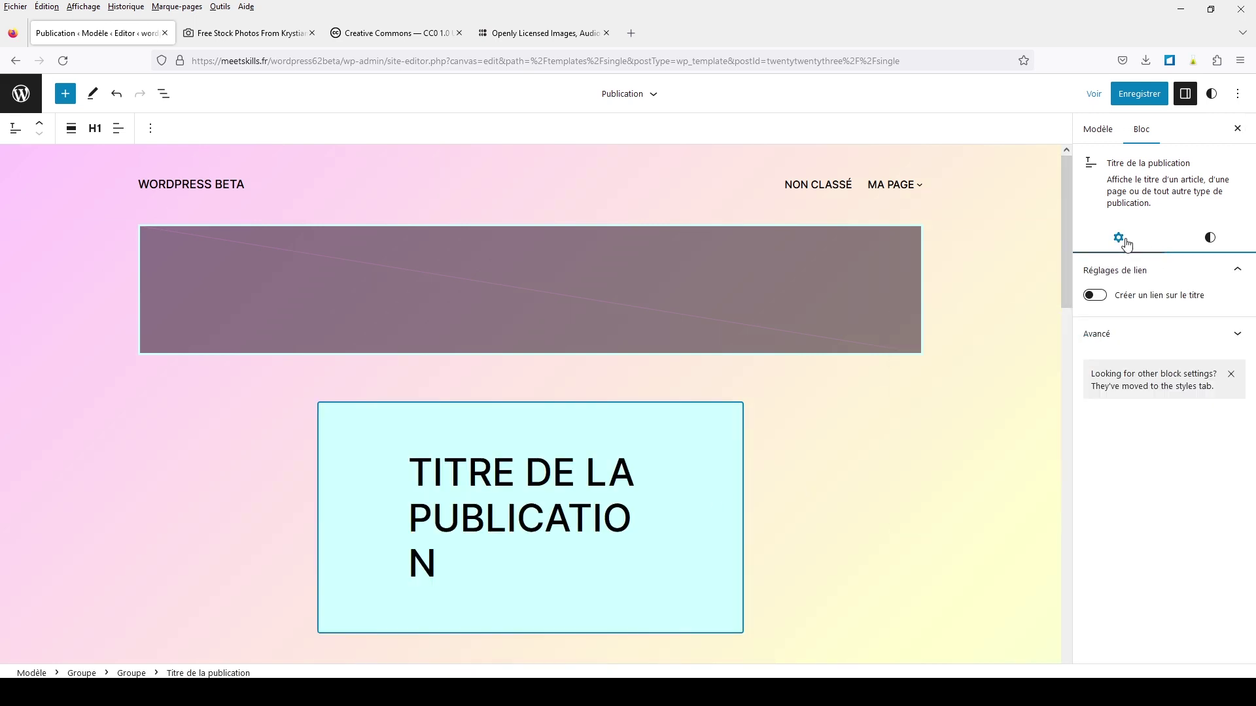
Apply the Titre de la publication block's styles globally from its advanced settings and save the changes
left_click(1235, 336)
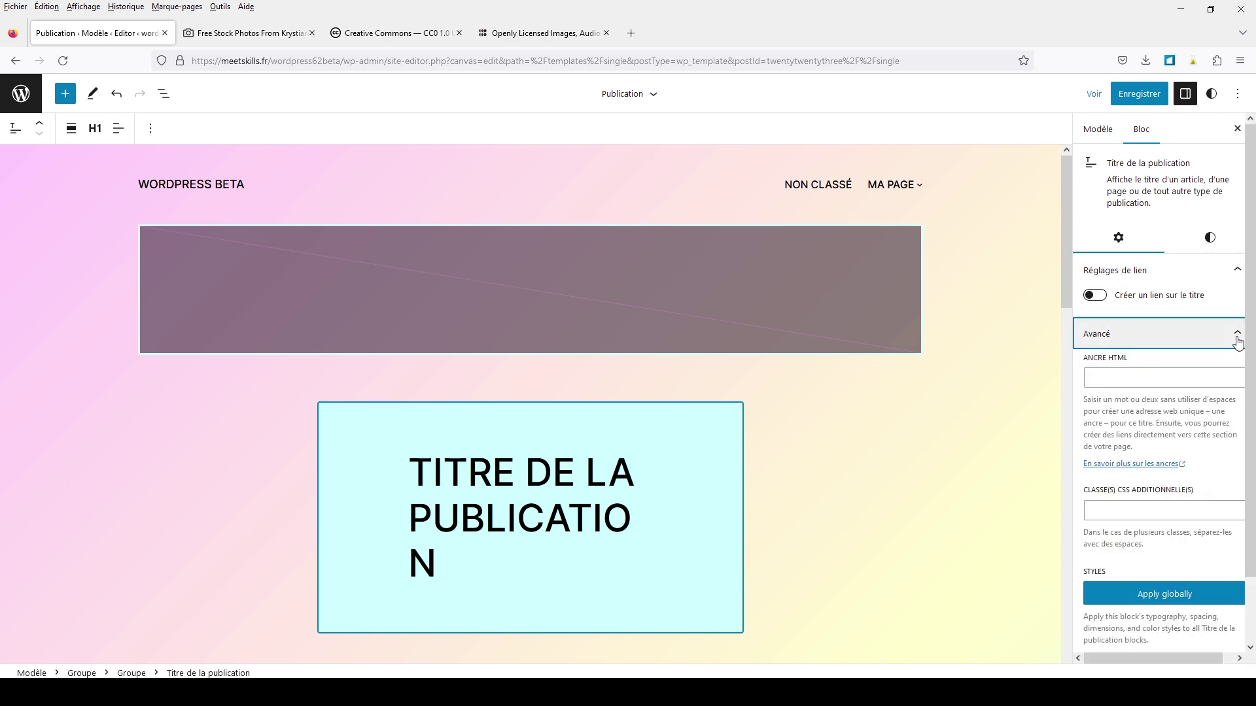
left_click(1144, 596)
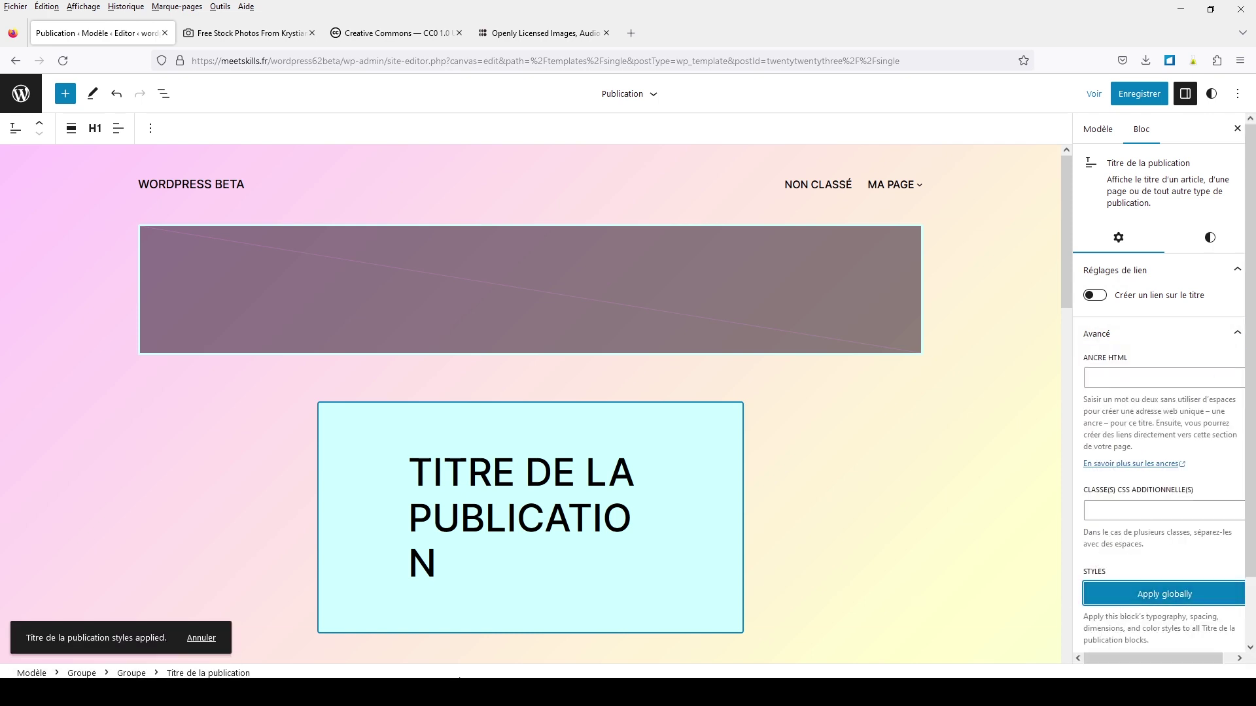
left_click(1126, 100)
left_click(1128, 100)
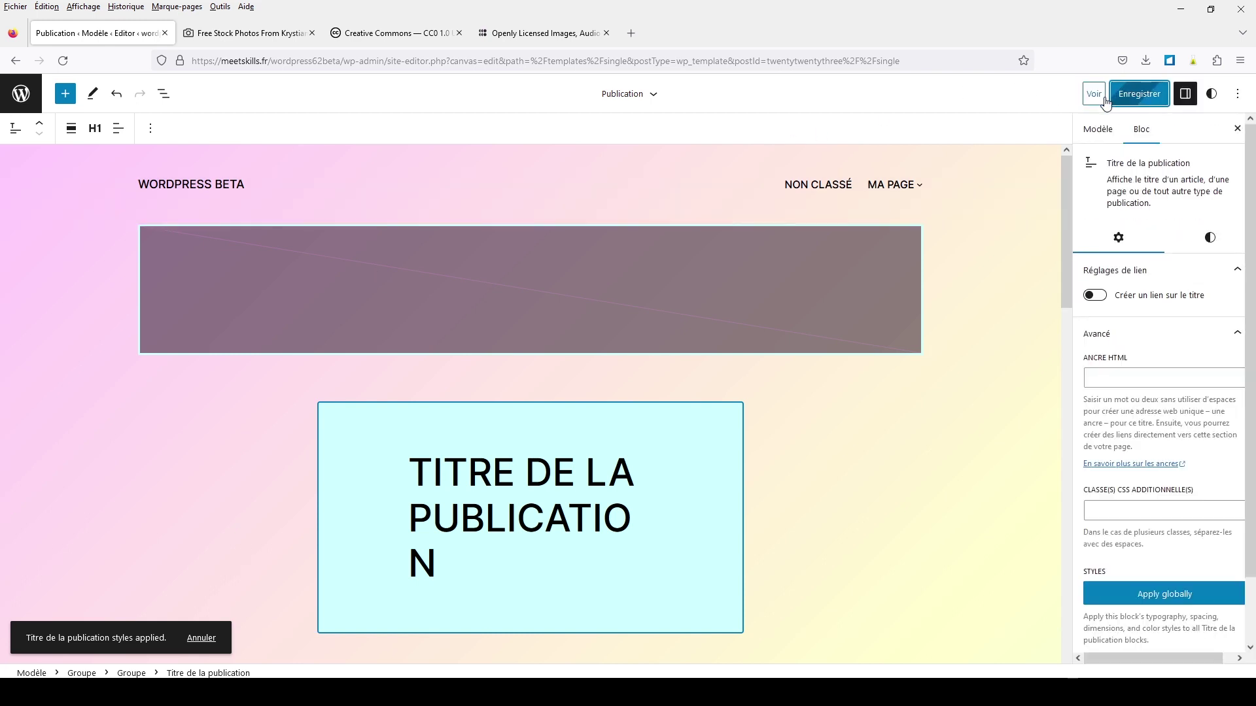
Leave the Publication template, preview the Archive template to check its title styling, and return to the template list
left_click(21, 93)
left_click(23, 160)
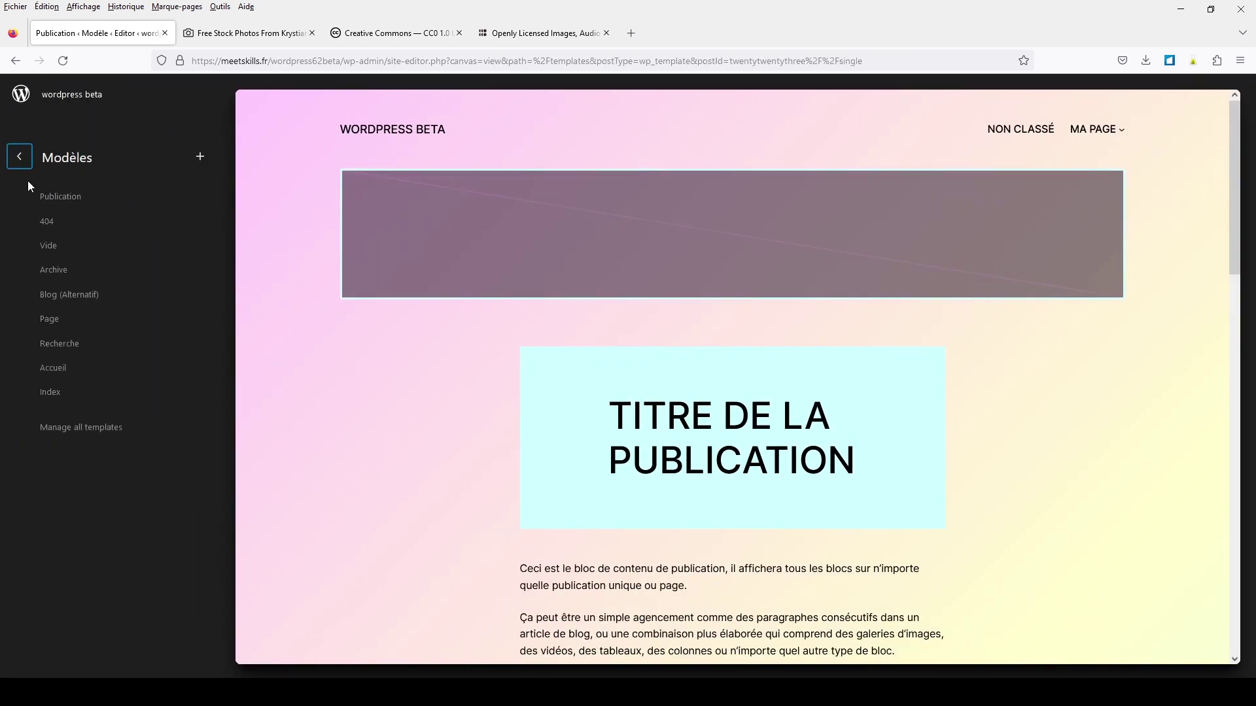
left_click(55, 270)
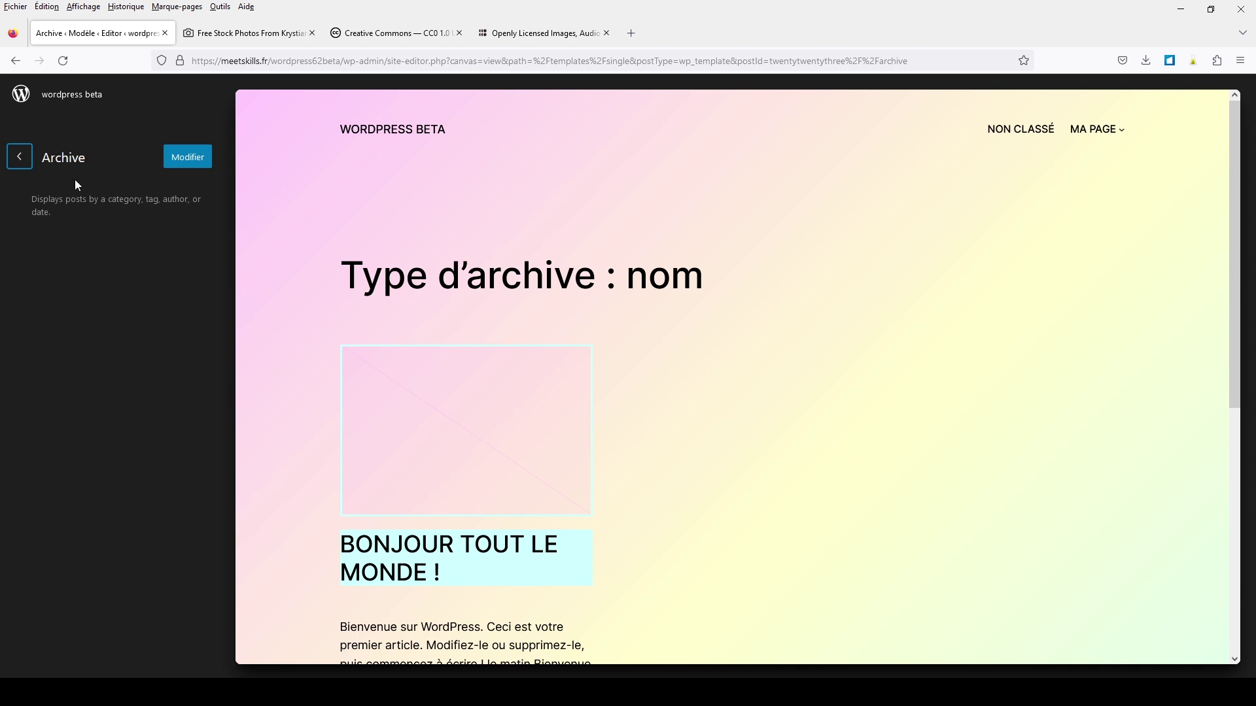
left_click(20, 164)
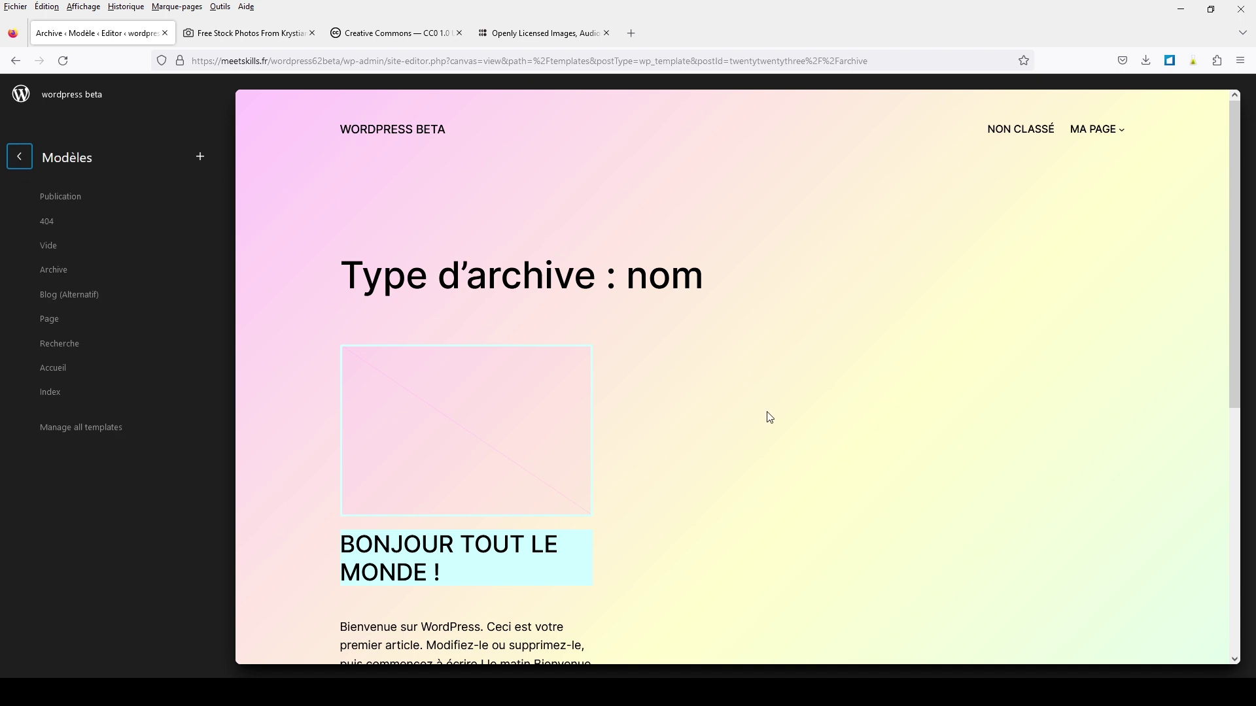